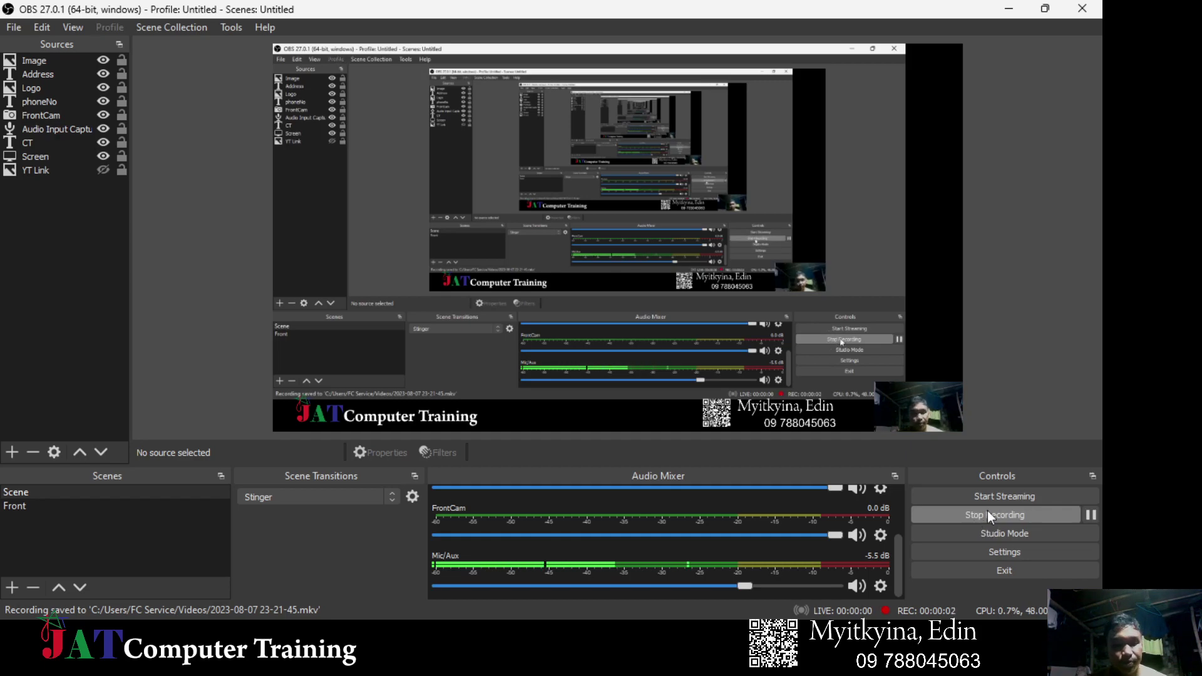
# - Hide the recording OBS window, refresh the desktop, and return to the Excel workbook
pyautogui.hotkey('alt', 'Tab')
pyautogui.rightClick(632, 259)
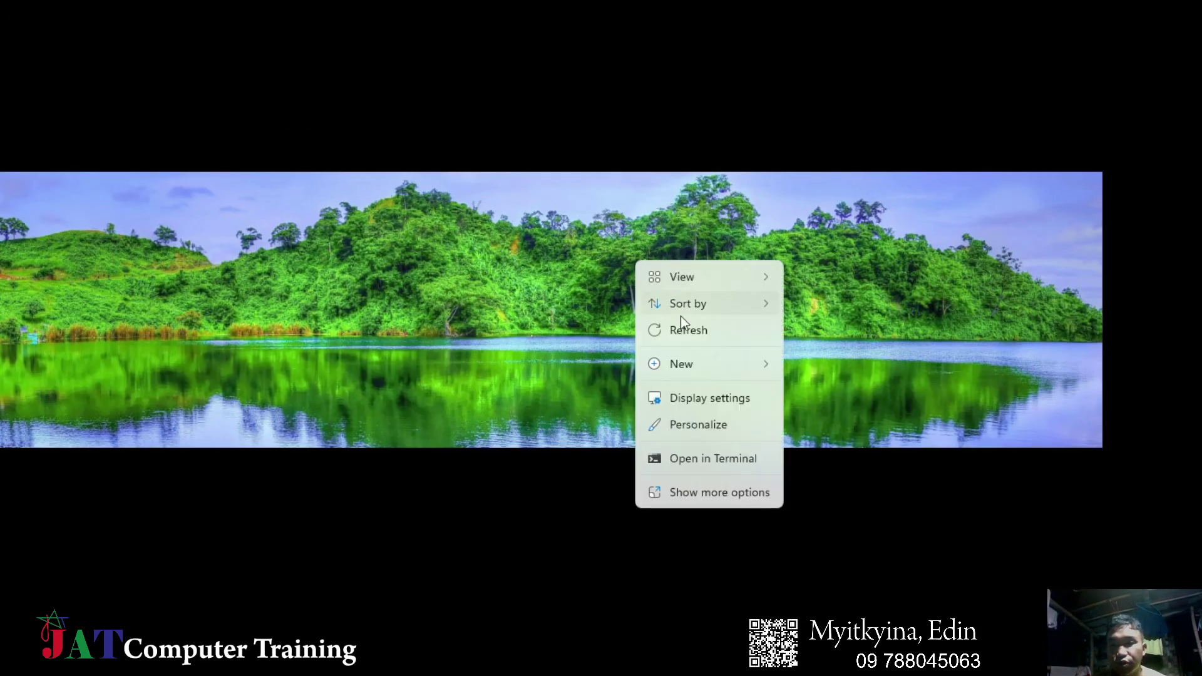
pyautogui.click(684, 329)
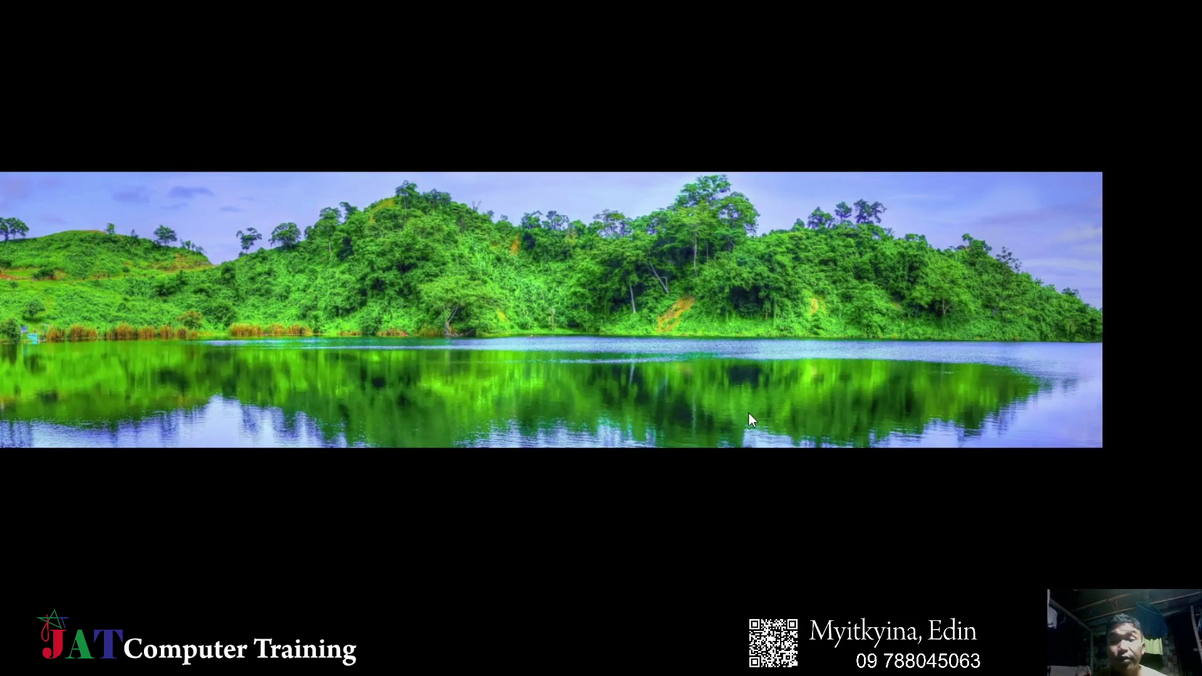
pyautogui.hotkey('alt', 'Tab')
# - Change the Year input in D5 to 2023
pyautogui.click(563, 199)
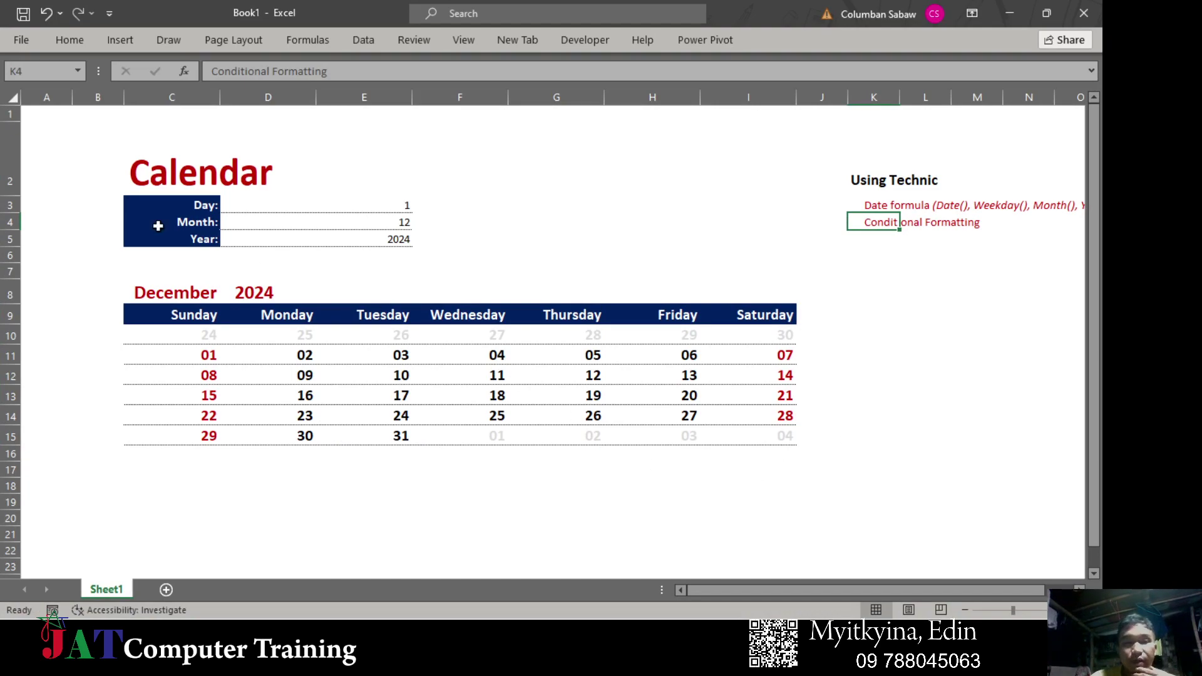
pyautogui.click(198, 175)
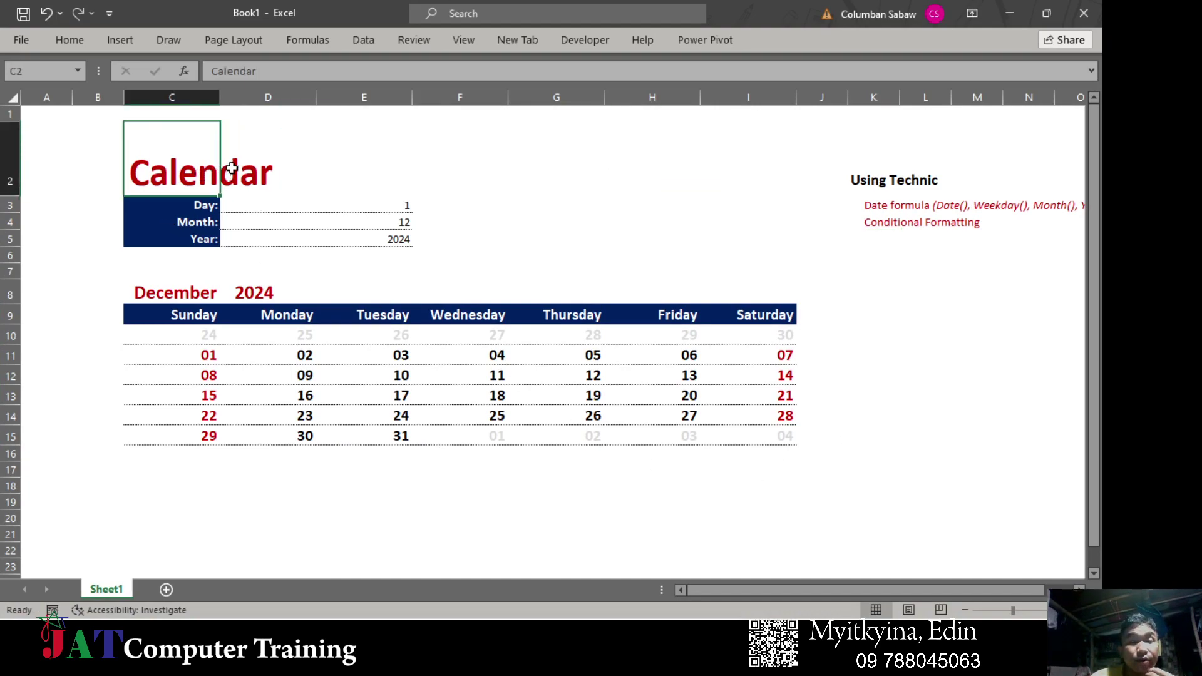
pyautogui.click(383, 222)
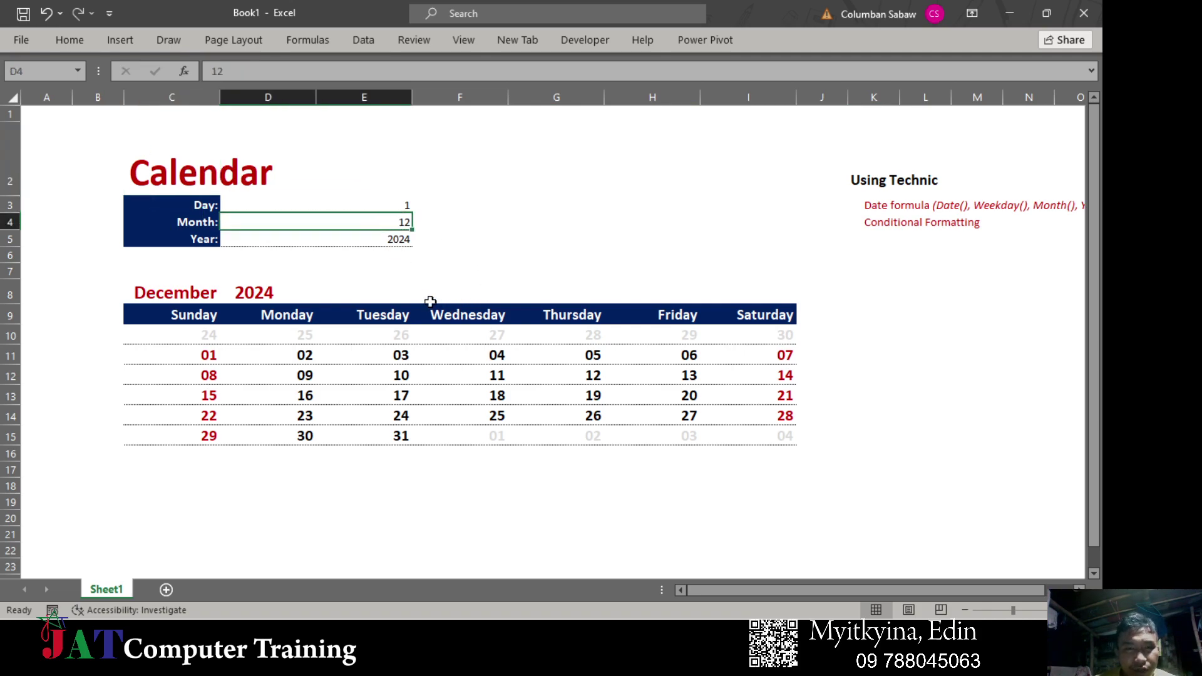
pyautogui.click(398, 240)
pyautogui.write('2023')
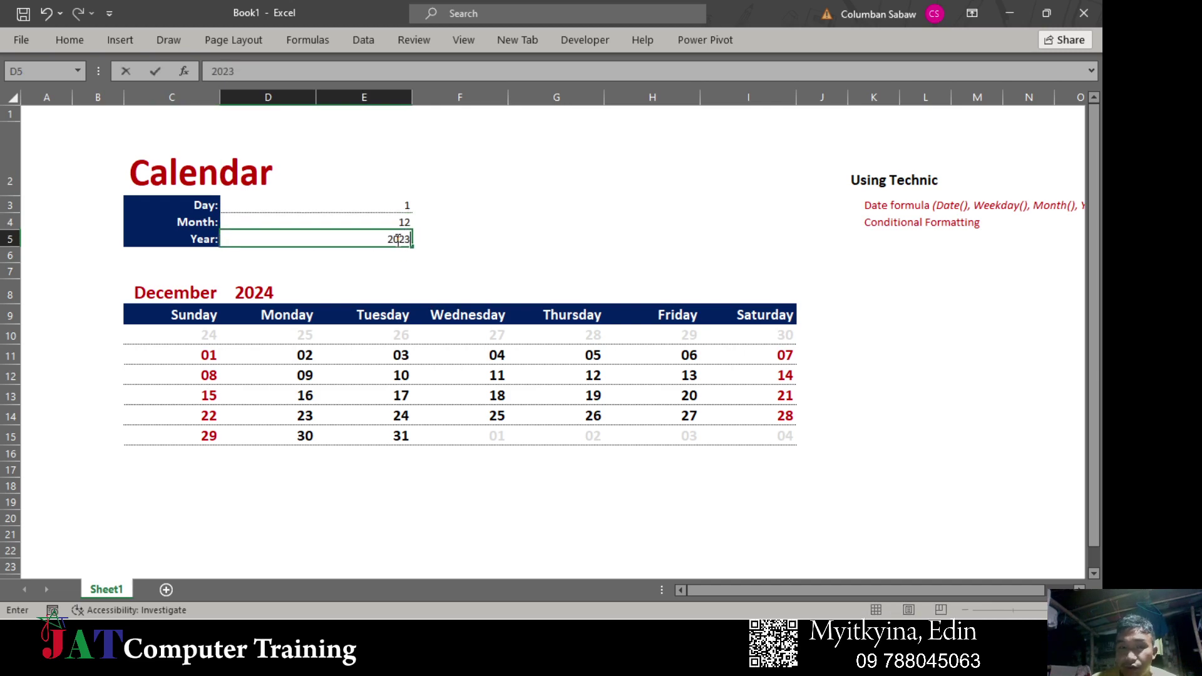
pyautogui.press('Return')
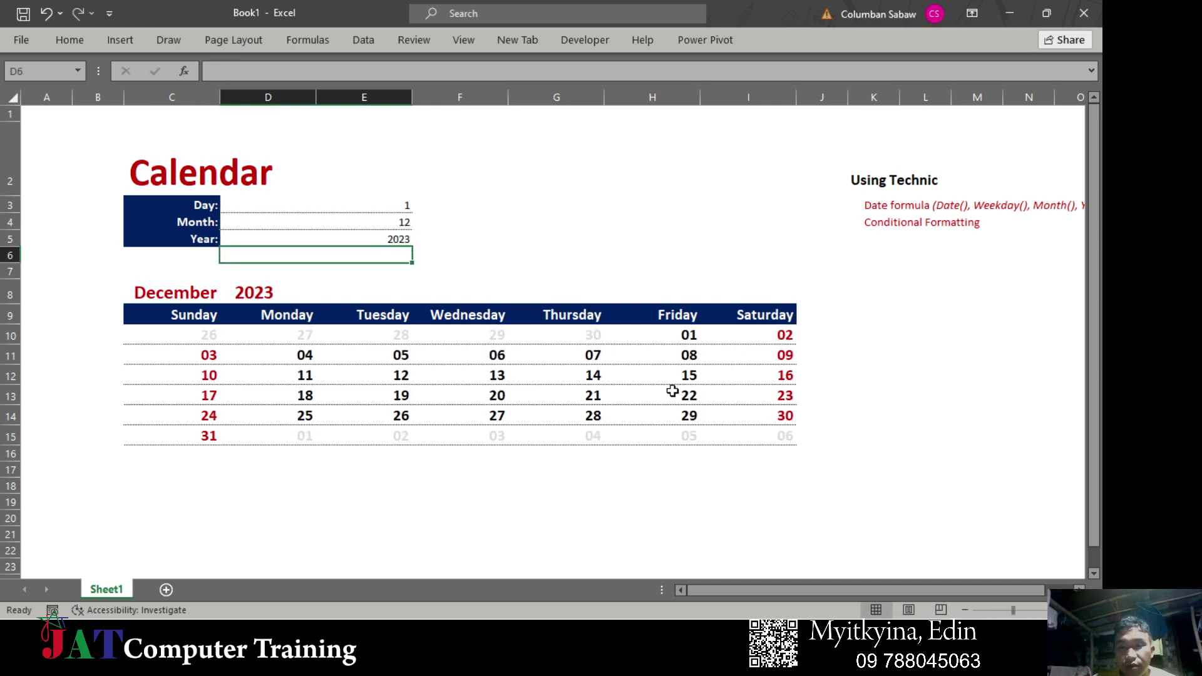
# - Step the Month input in D4 through 1 and 2 to 8, showing August 2023
pyautogui.click(399, 224)
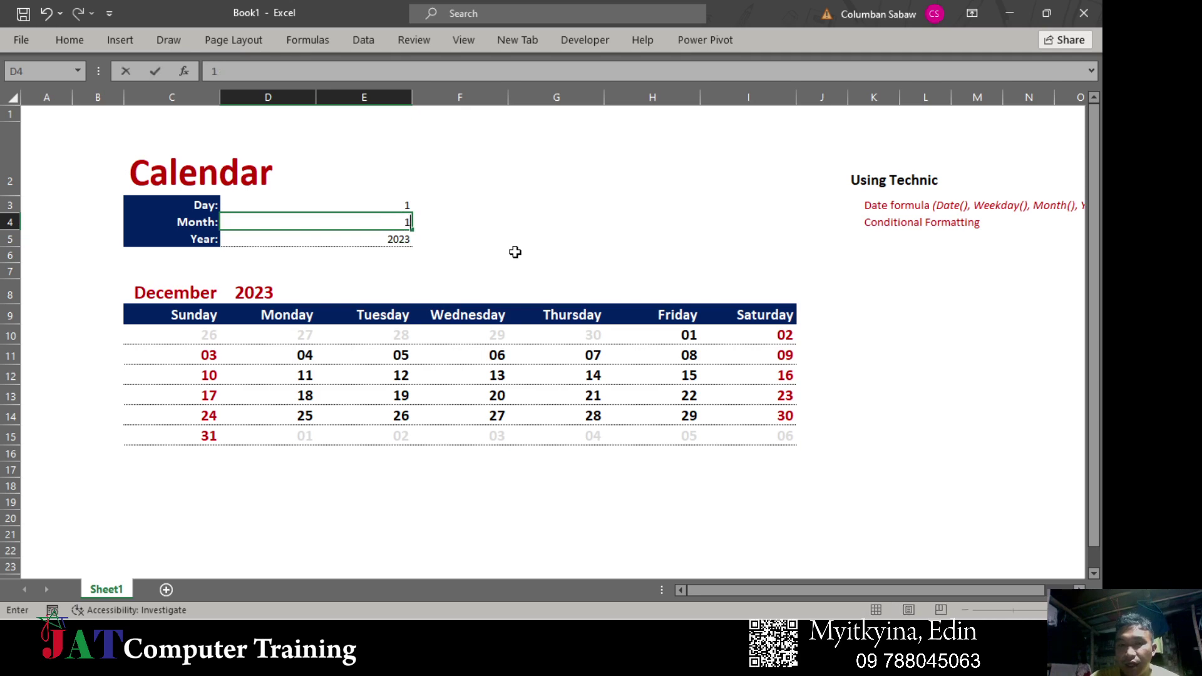
pyautogui.write('1')
pyautogui.press('Return')
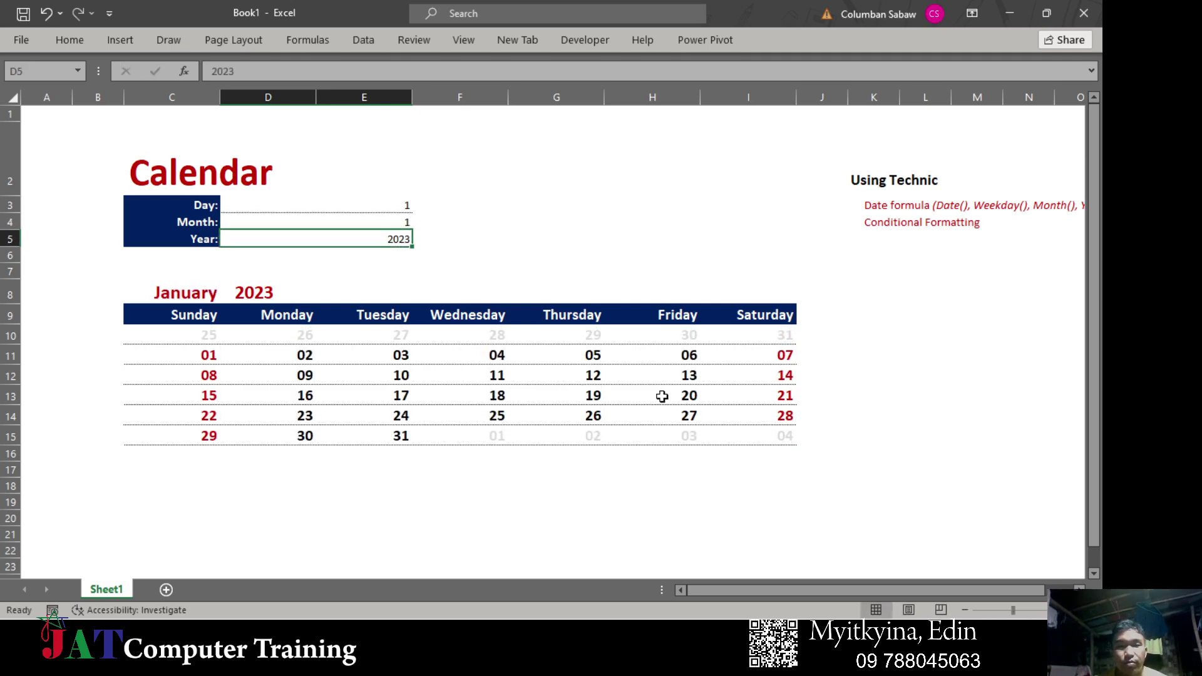
pyautogui.click(381, 225)
pyautogui.write('2')
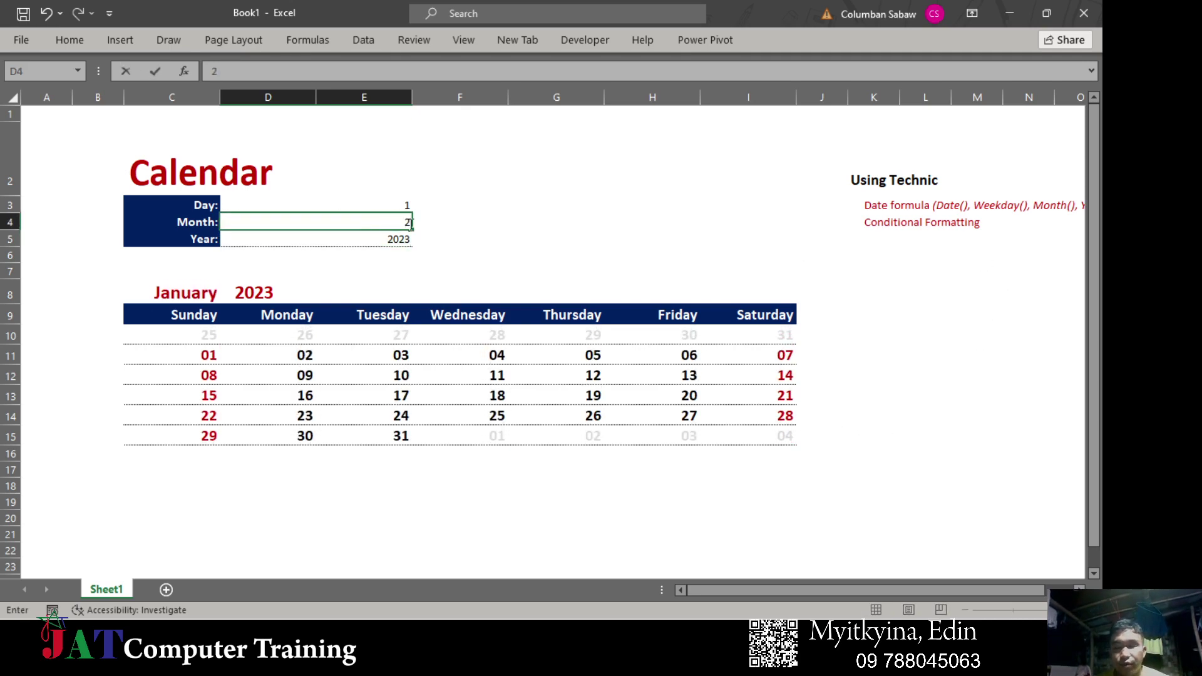
pyautogui.press('Return')
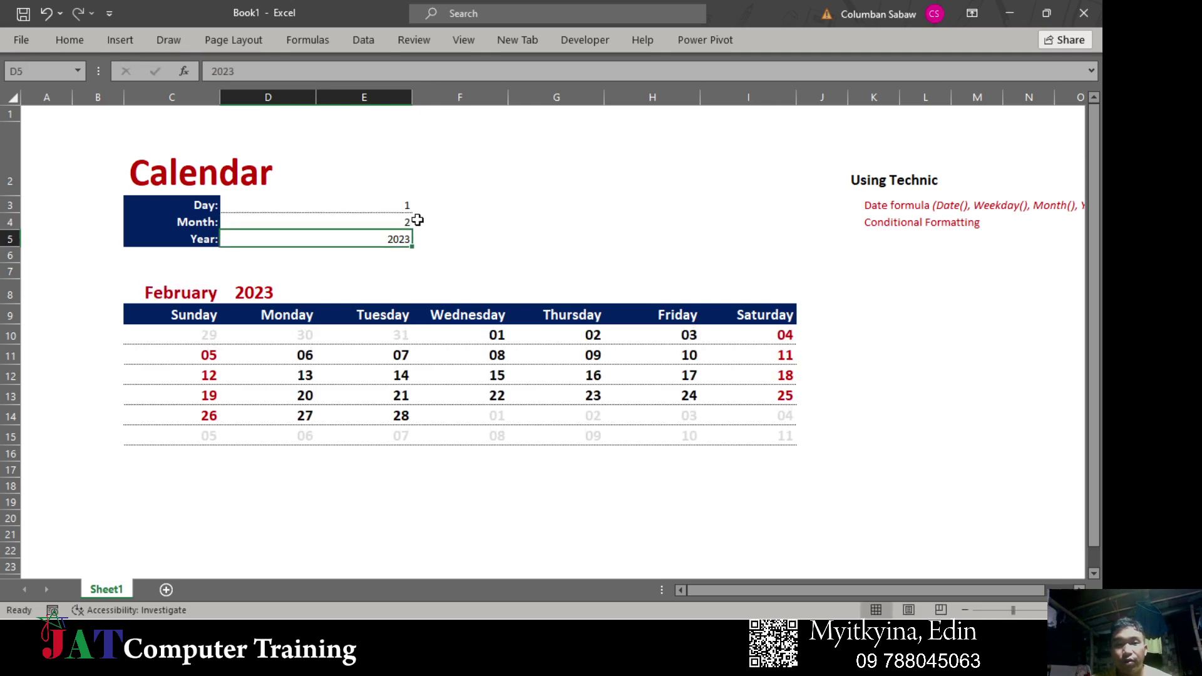
pyautogui.click(392, 220)
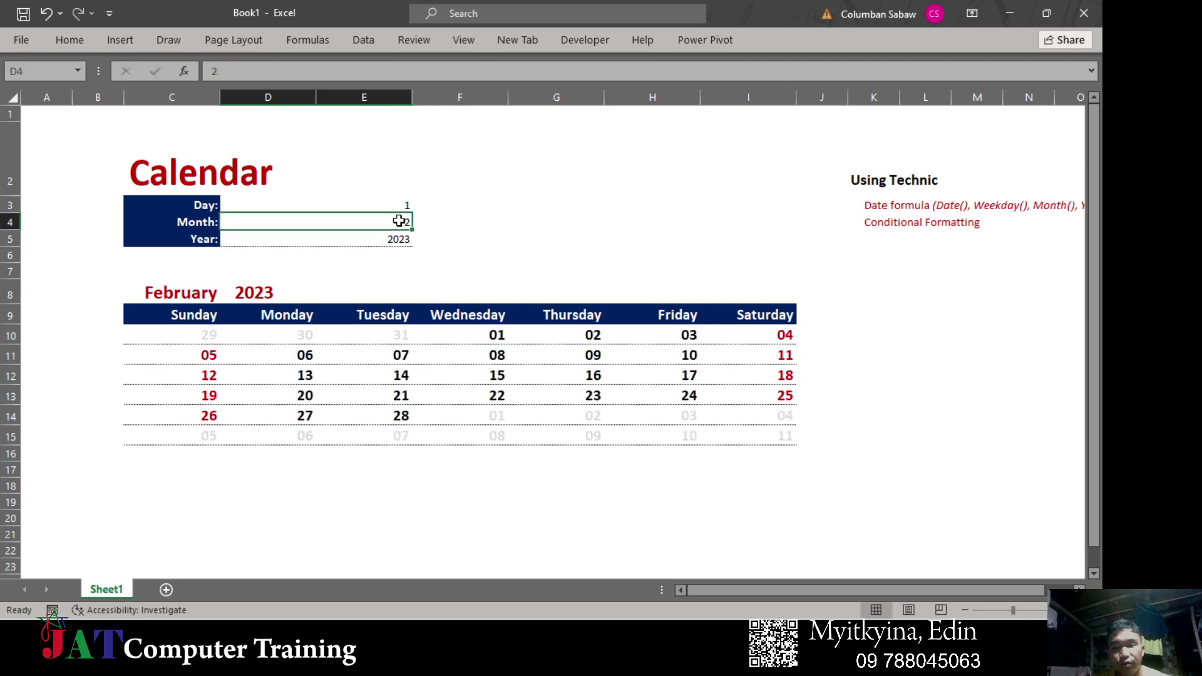
pyautogui.write('8')
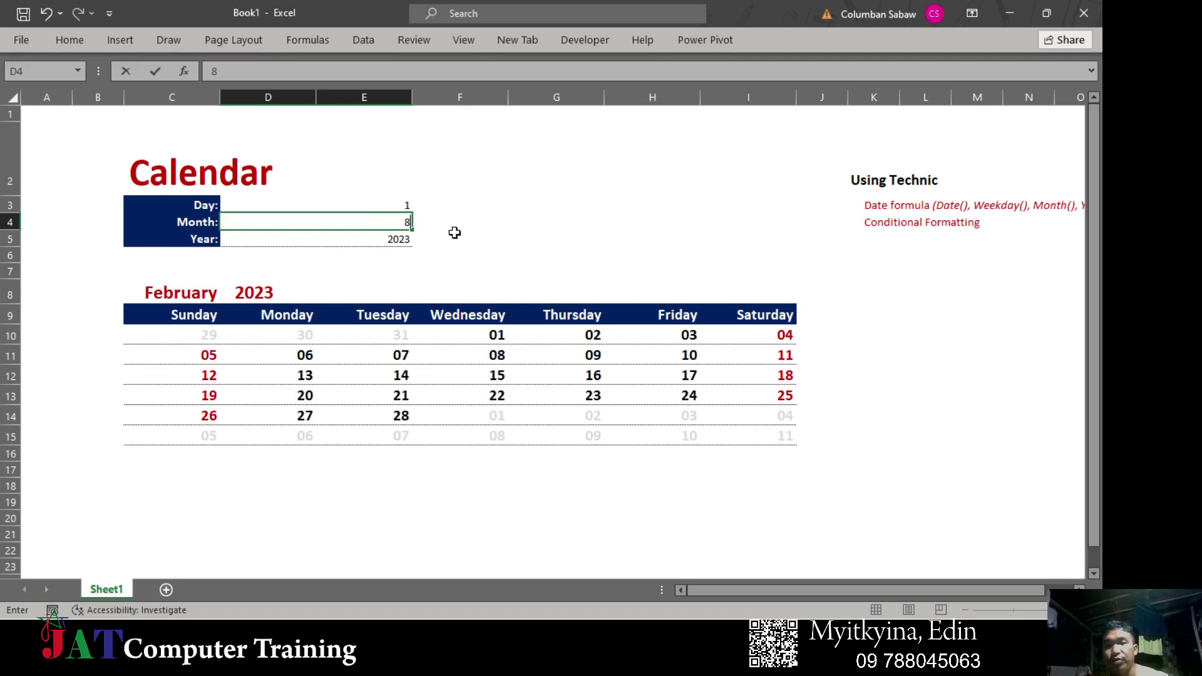
pyautogui.press('Return')
pyautogui.click(394, 337)
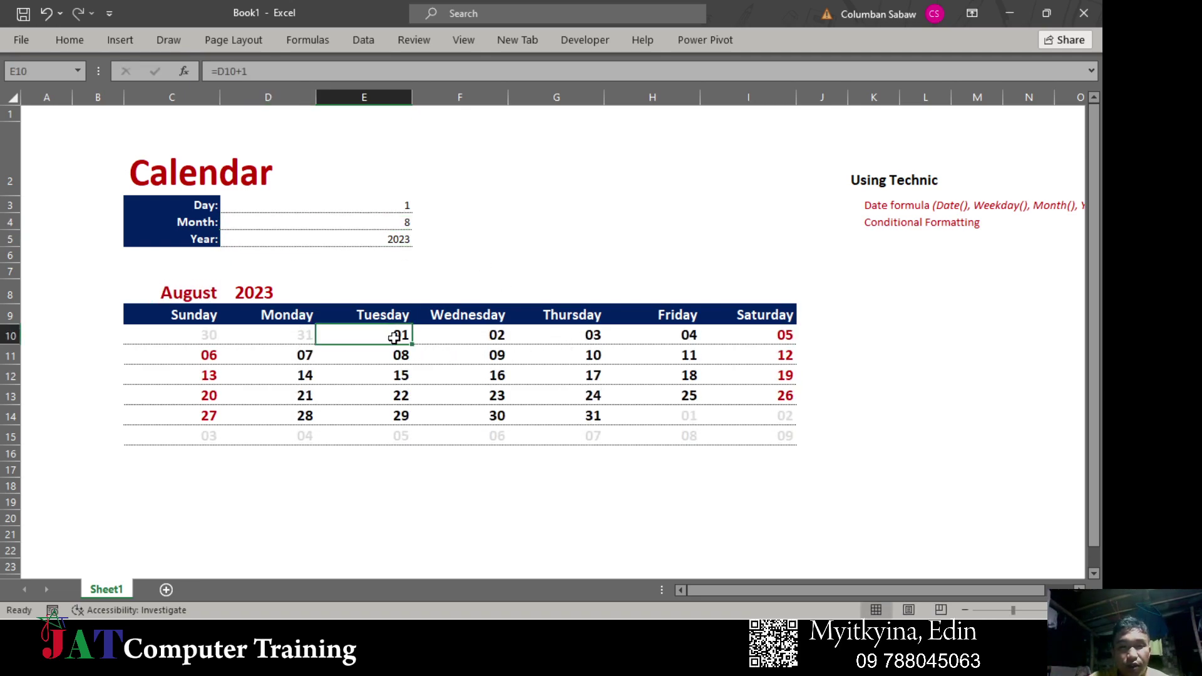
pyautogui.click(1038, 608)
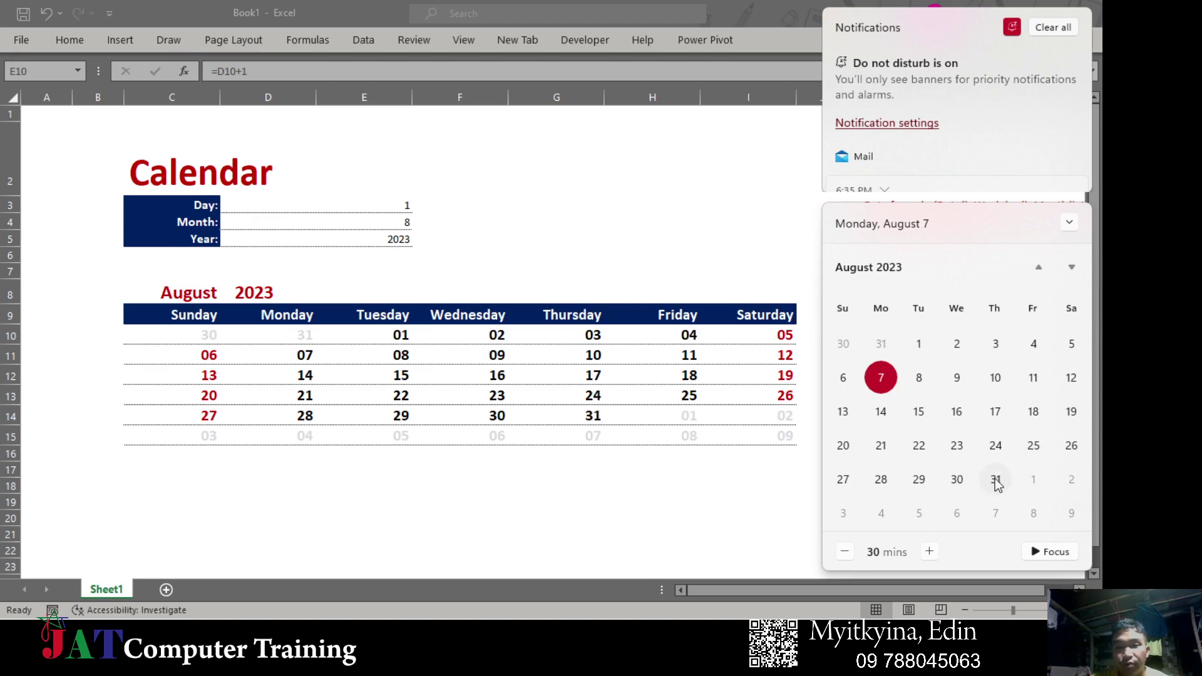
pyautogui.click(739, 448)
pyautogui.click(824, 442)
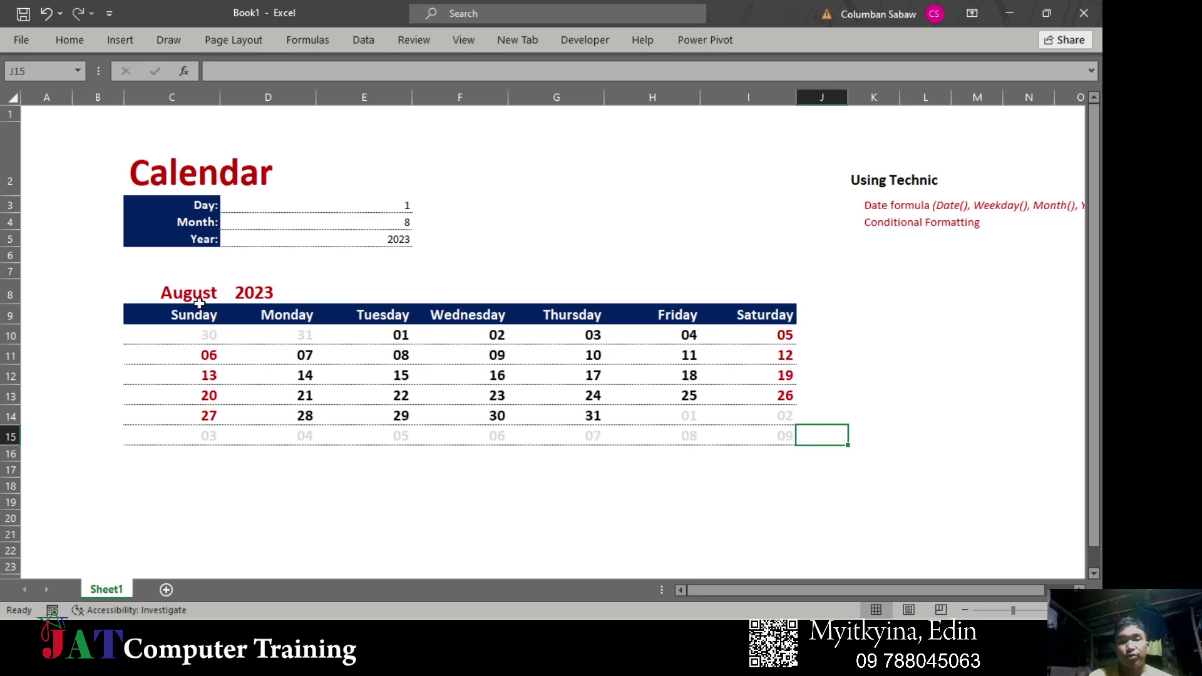
# - Review the C8 and D8 formulas and the Using Technic notes in K2:K4
pyautogui.click(184, 288)
pyautogui.click(271, 296)
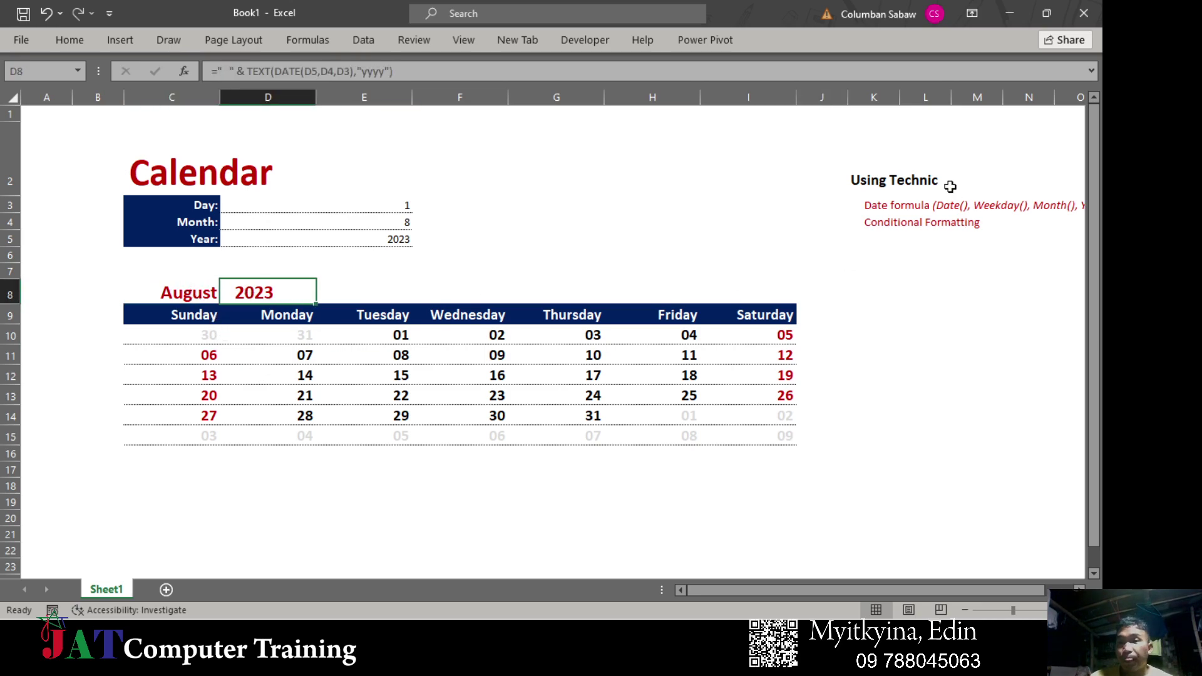
pyautogui.click(860, 179)
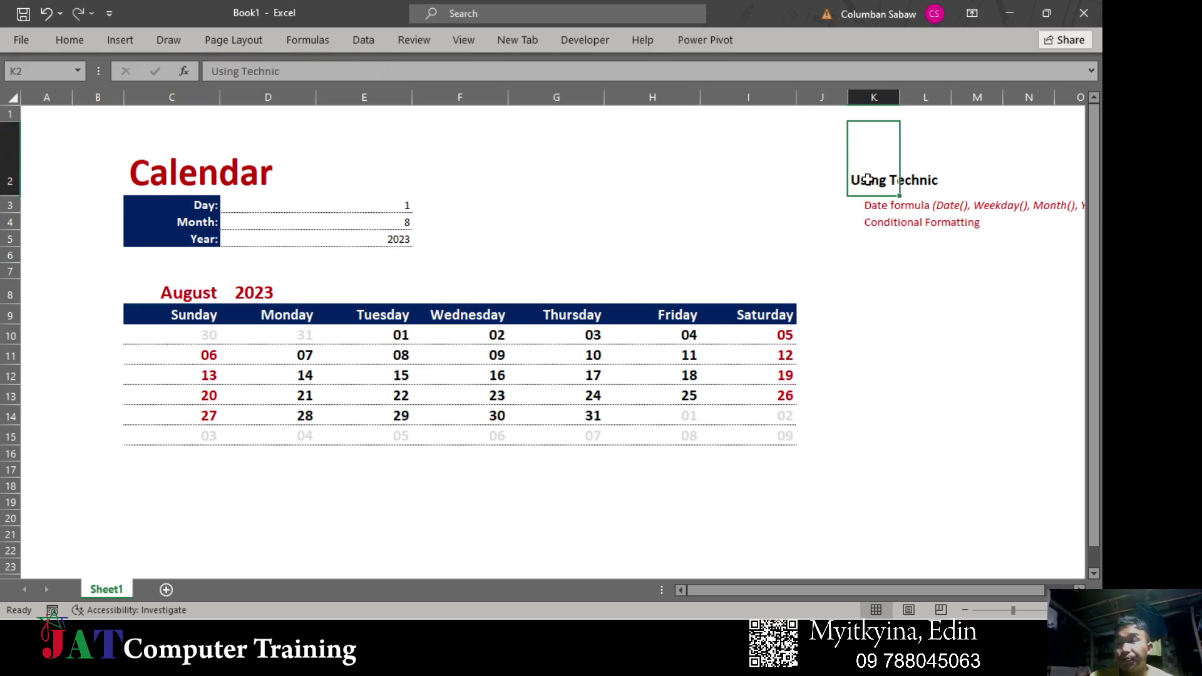
pyautogui.click(892, 211)
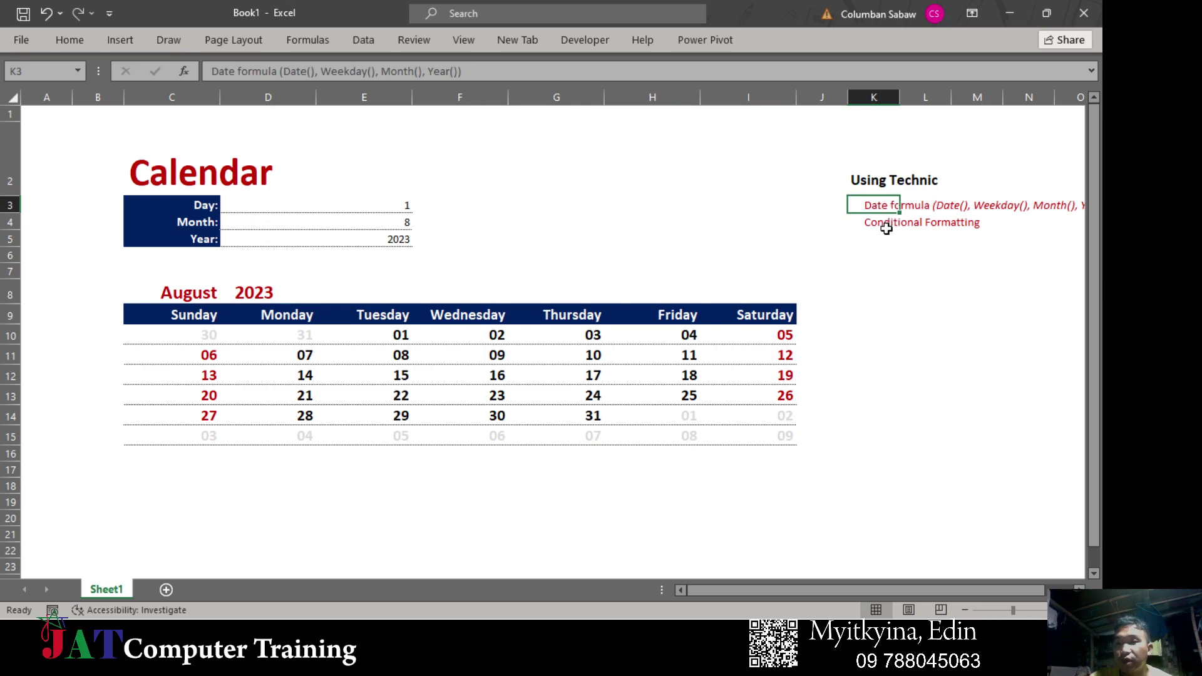
pyautogui.click(887, 226)
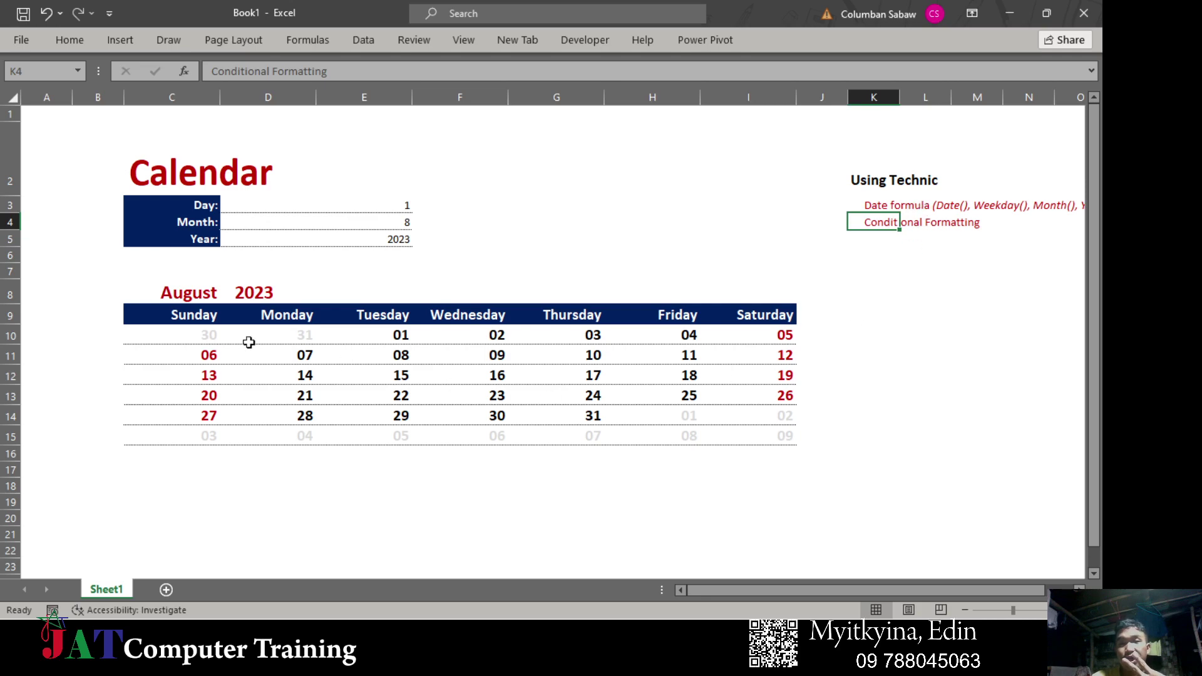
# - Select the calendar grid C9:I15, revisit the technique notes, then add a blank Sheet2
pyautogui.moveTo(154, 314)
pyautogui.mouseDown()
pyautogui.moveTo(534, 405)
pyautogui.moveTo(783, 440)
pyautogui.mouseUp()
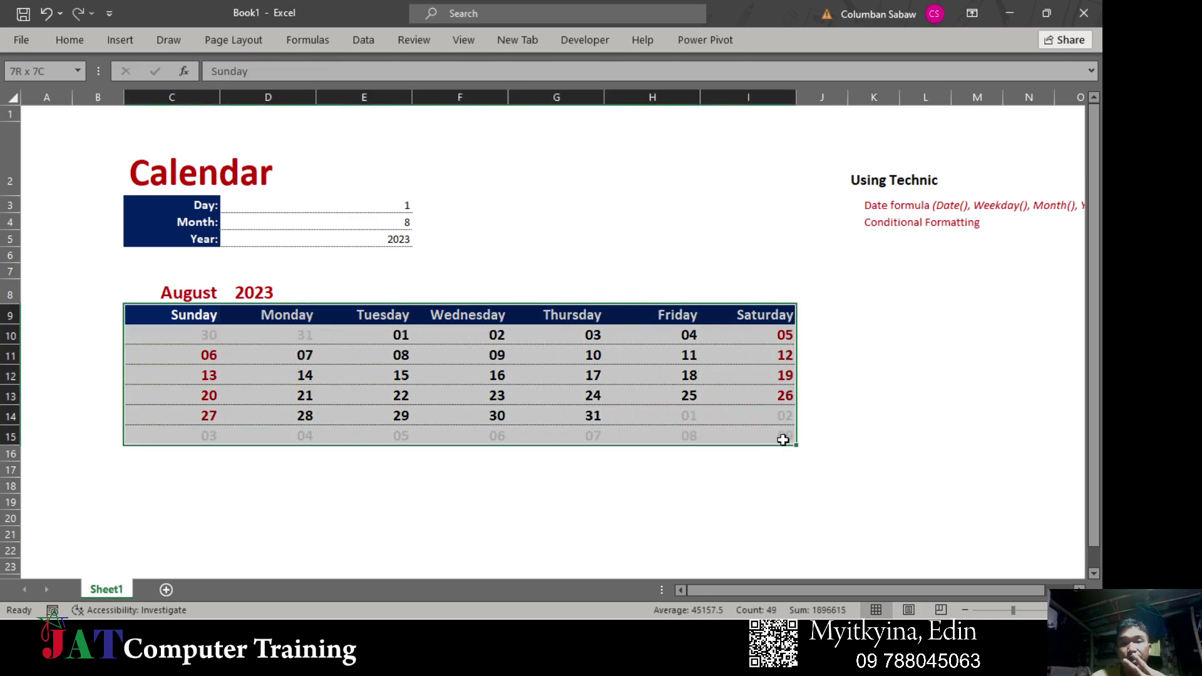
pyautogui.click(804, 468)
pyautogui.click(882, 210)
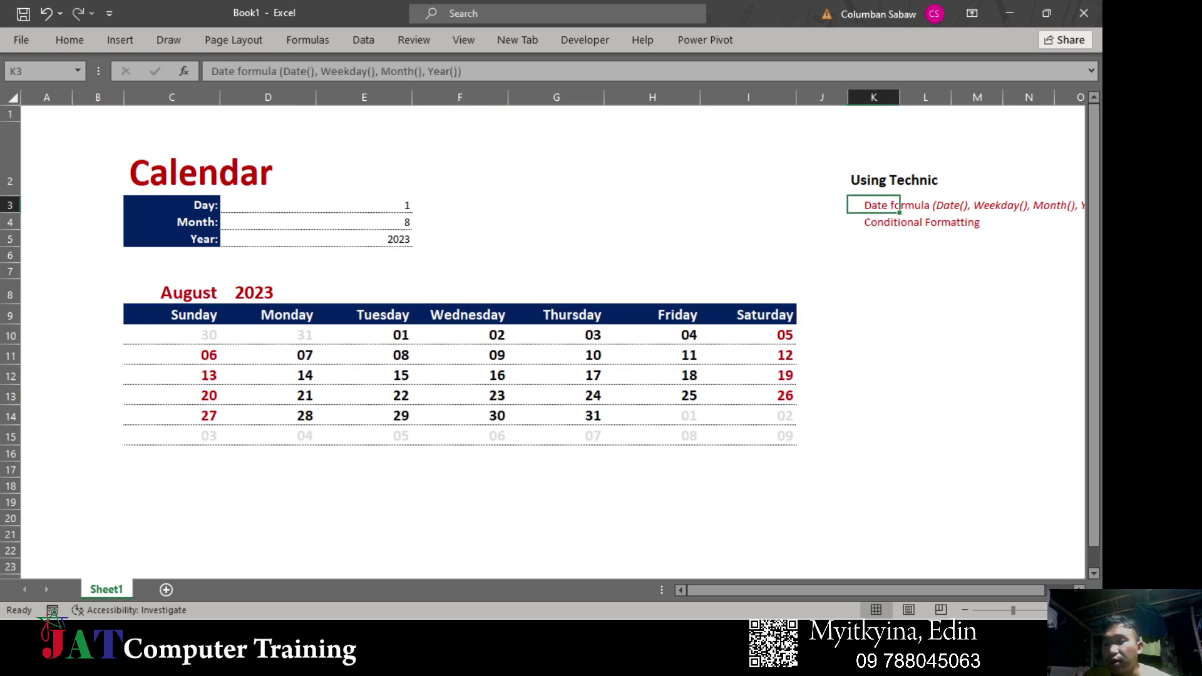
pyautogui.hscroll(2, 882, 211)
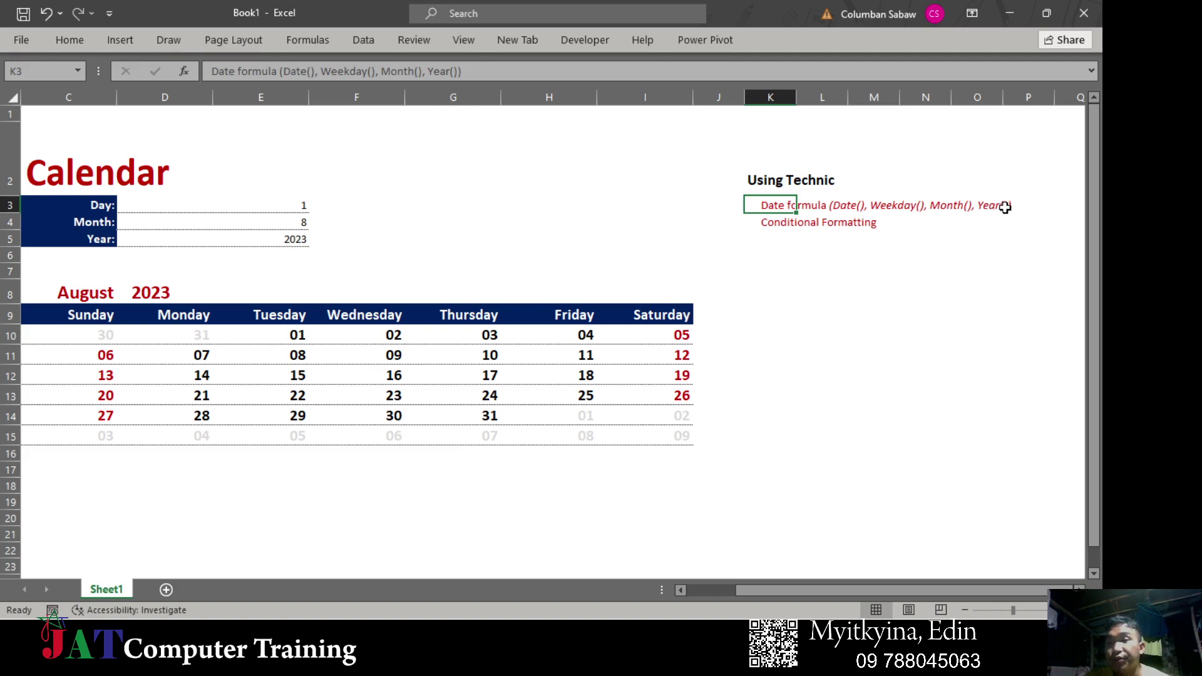
pyautogui.click(801, 226)
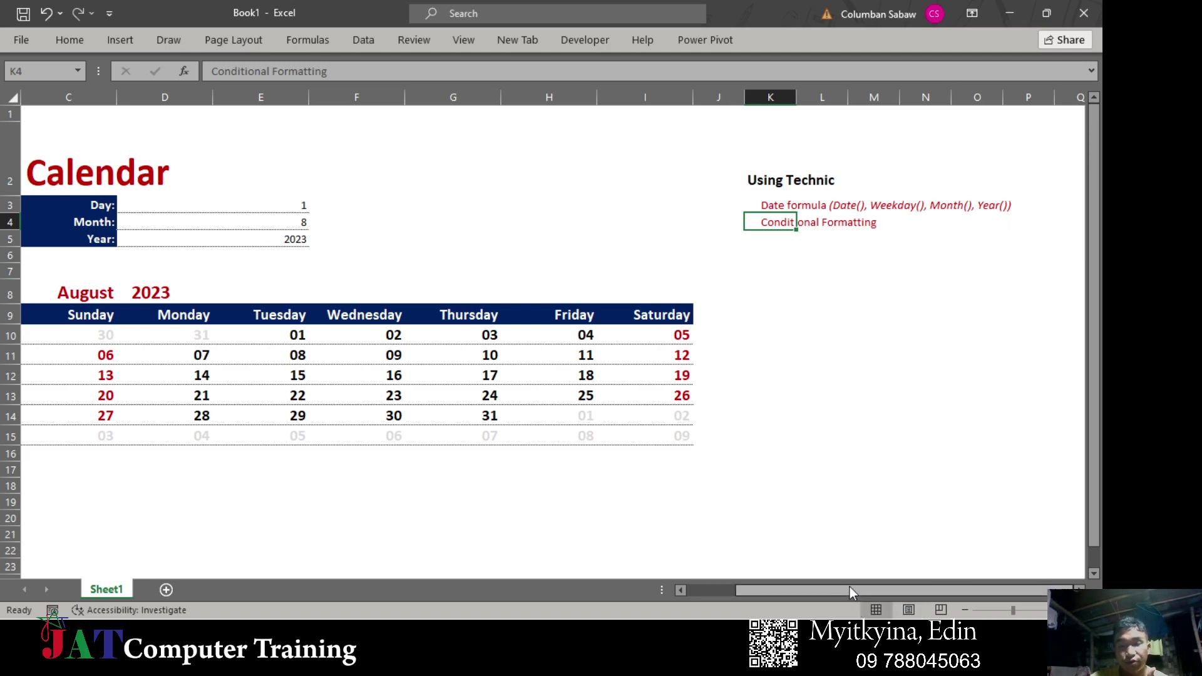
pyautogui.moveTo(839, 589)
pyautogui.mouseDown()
pyautogui.moveTo(779, 597)
pyautogui.moveTo(798, 595)
pyautogui.mouseUp()
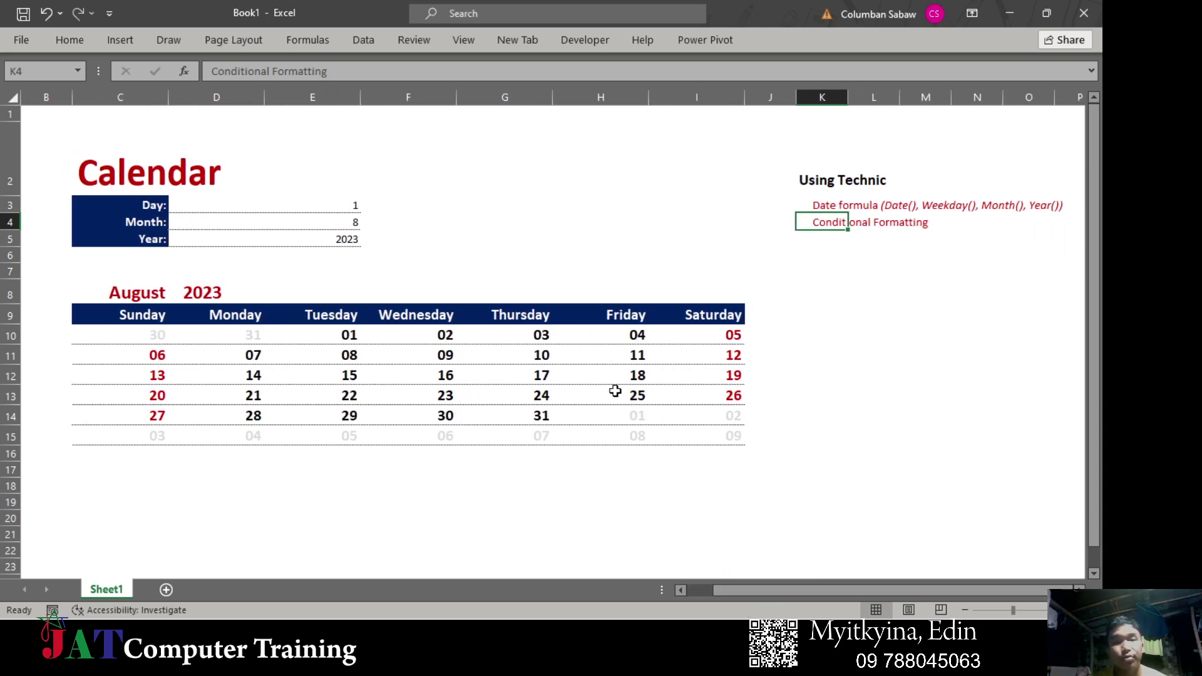
pyautogui.click(167, 590)
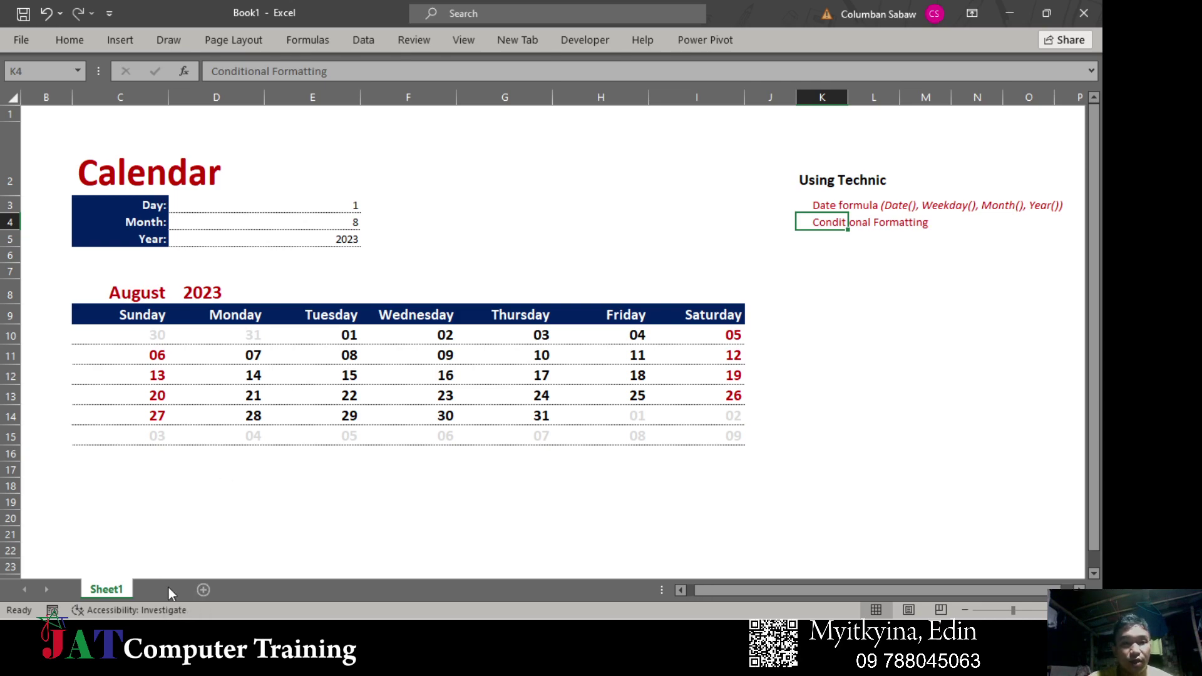
# - Enter the labels Day, Month and Year in C4:C6
pyautogui.click(157, 167)
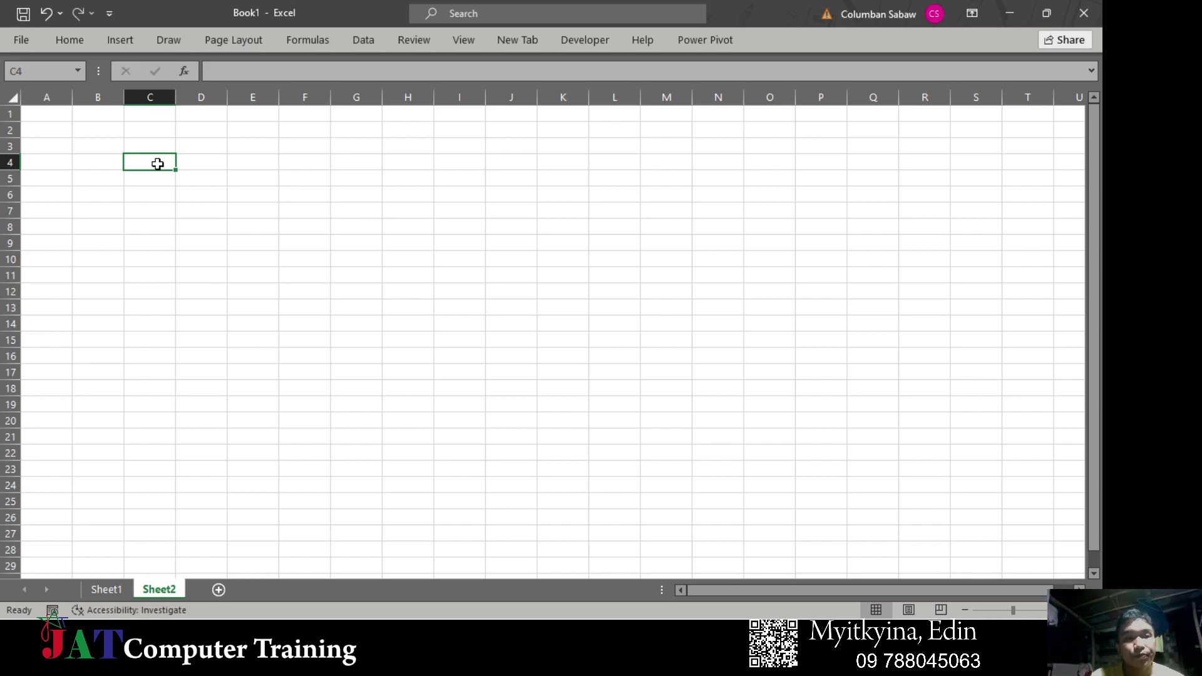
pyautogui.write('Date')
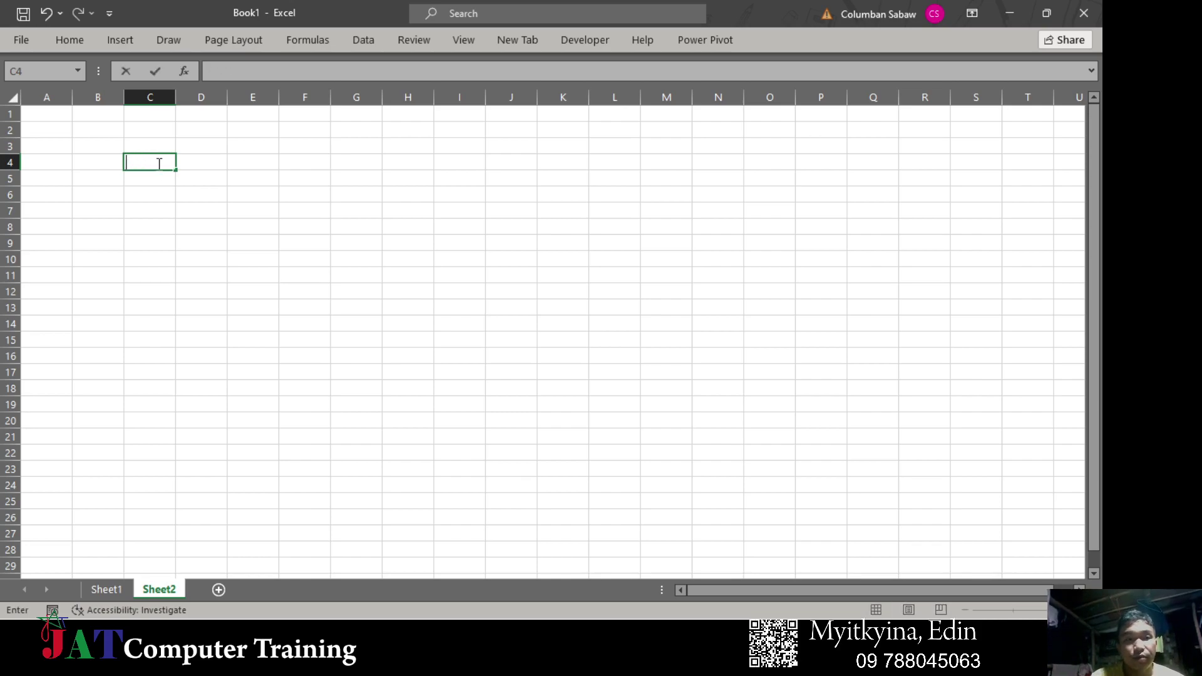
pyautogui.write('y')
pyautogui.press('Return')
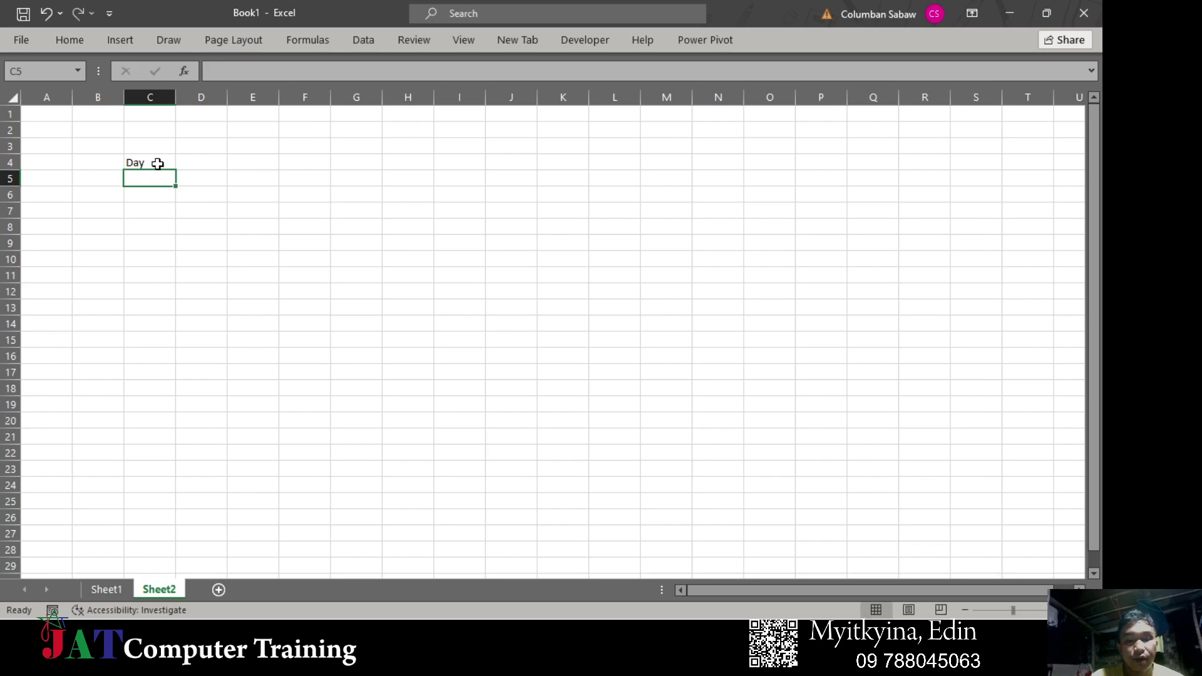
pyautogui.write('Month')
pyautogui.press('Return')
pyautogui.write('Ye')
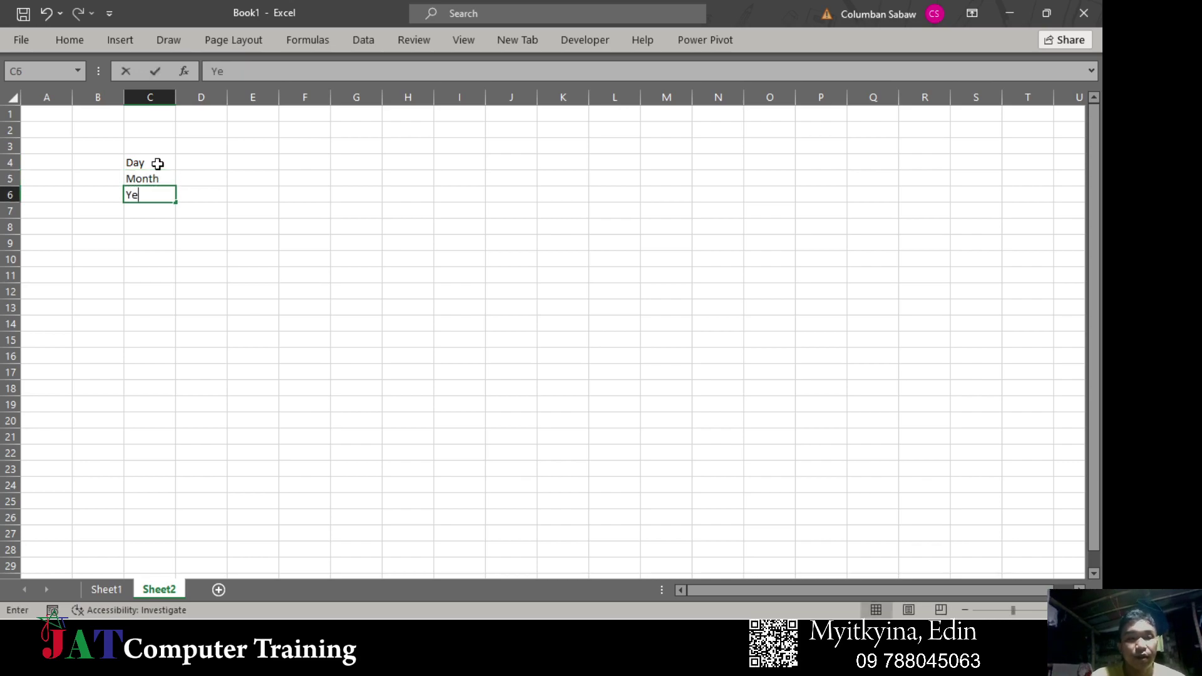
pyautogui.write('ar')
pyautogui.press('Return')
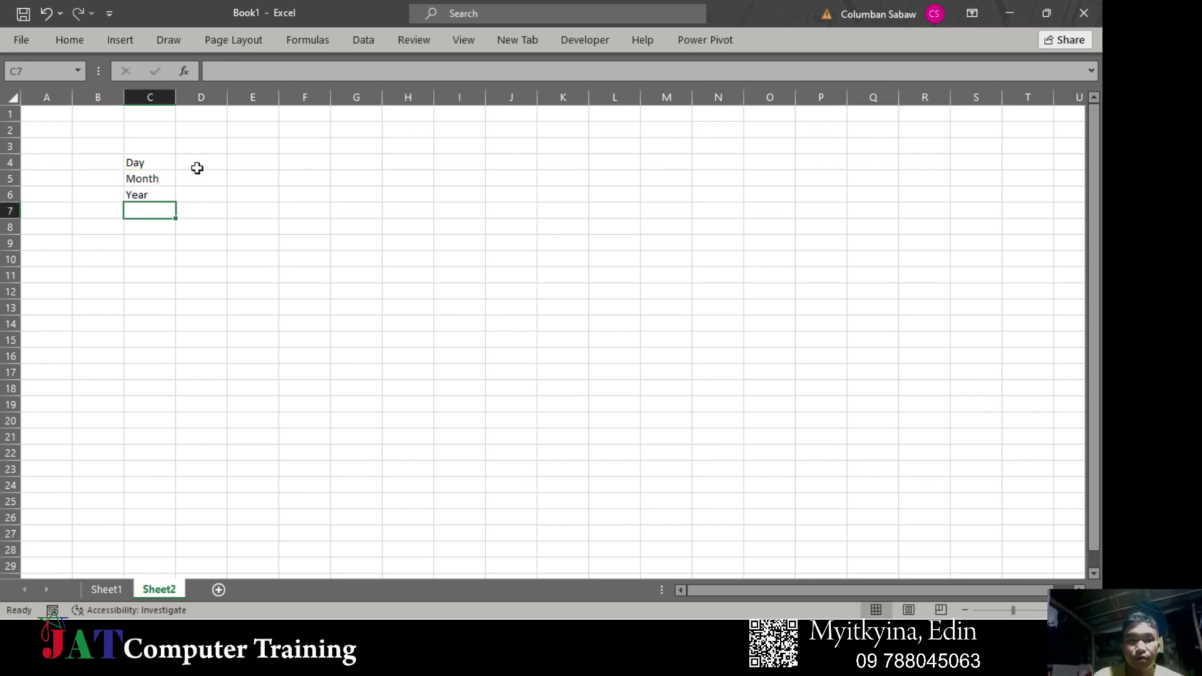
# - Append ' :' to each label so they read 'Day :', 'Month :' and 'Year :'
pyautogui.doubleClick(166, 161)
pyautogui.write(':')
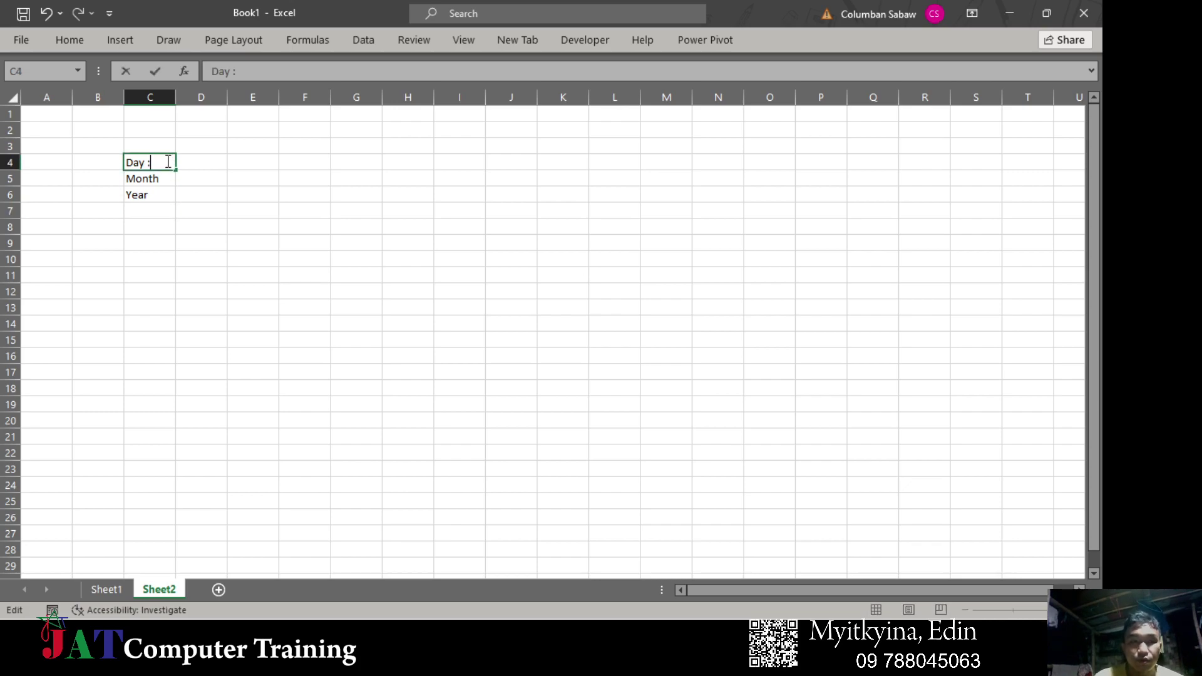
pyautogui.press('Return')
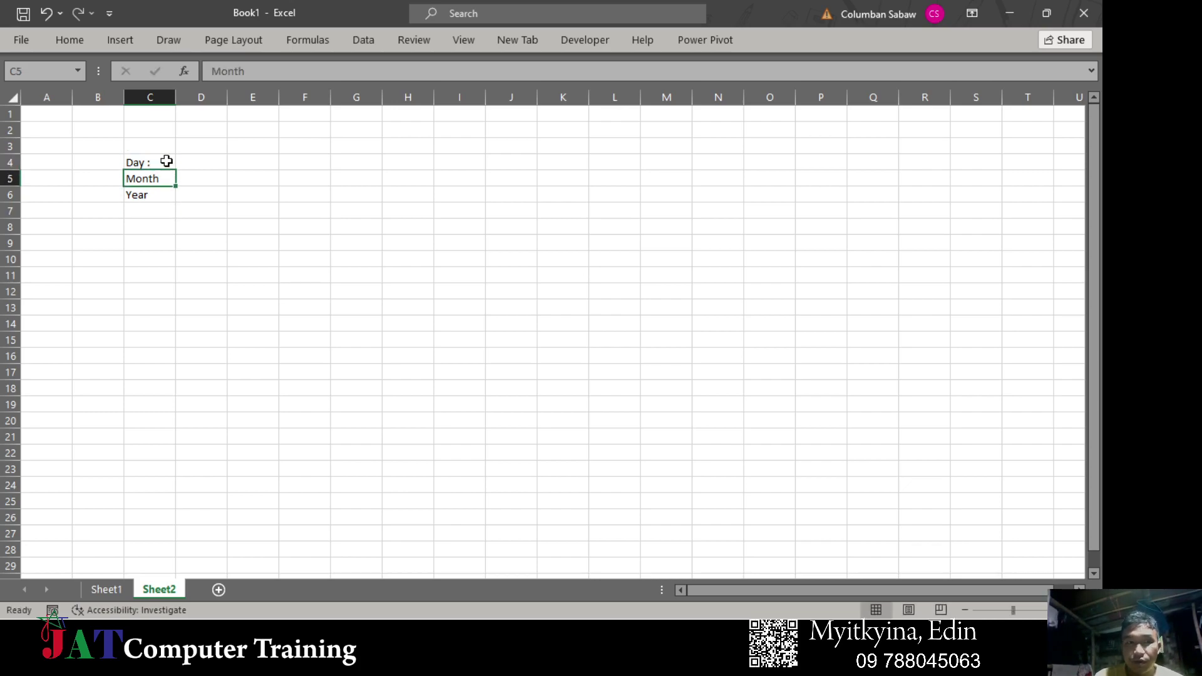
pyautogui.doubleClick(162, 180)
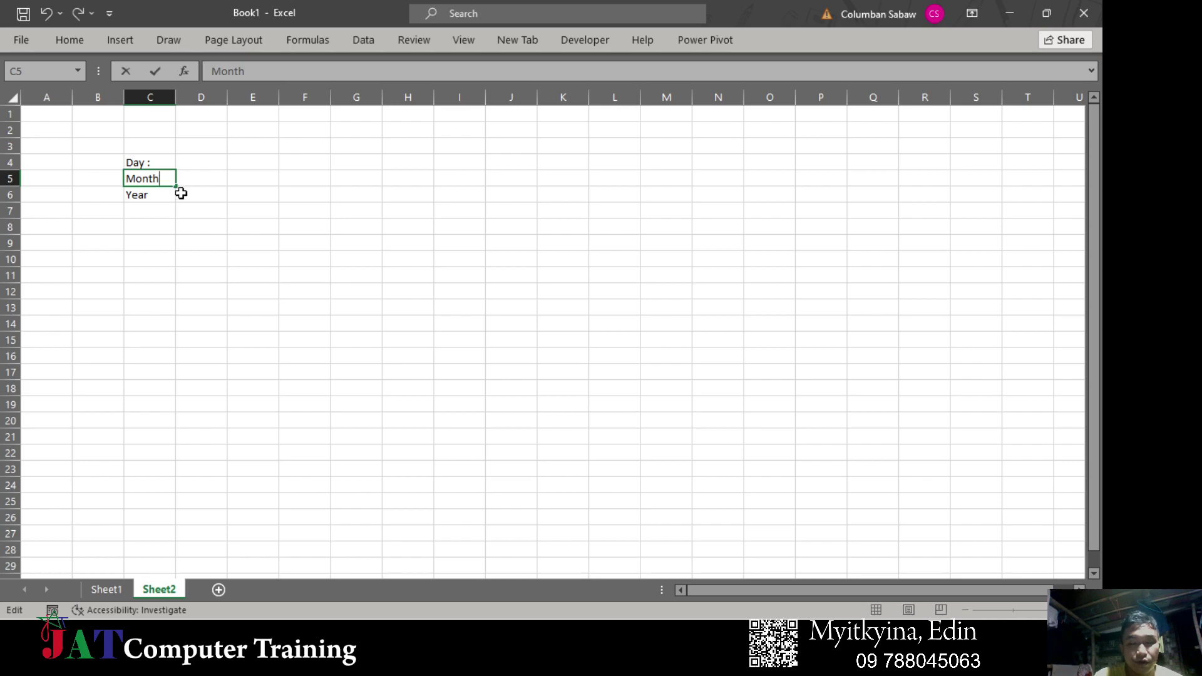
pyautogui.write(':')
pyautogui.press('Return')
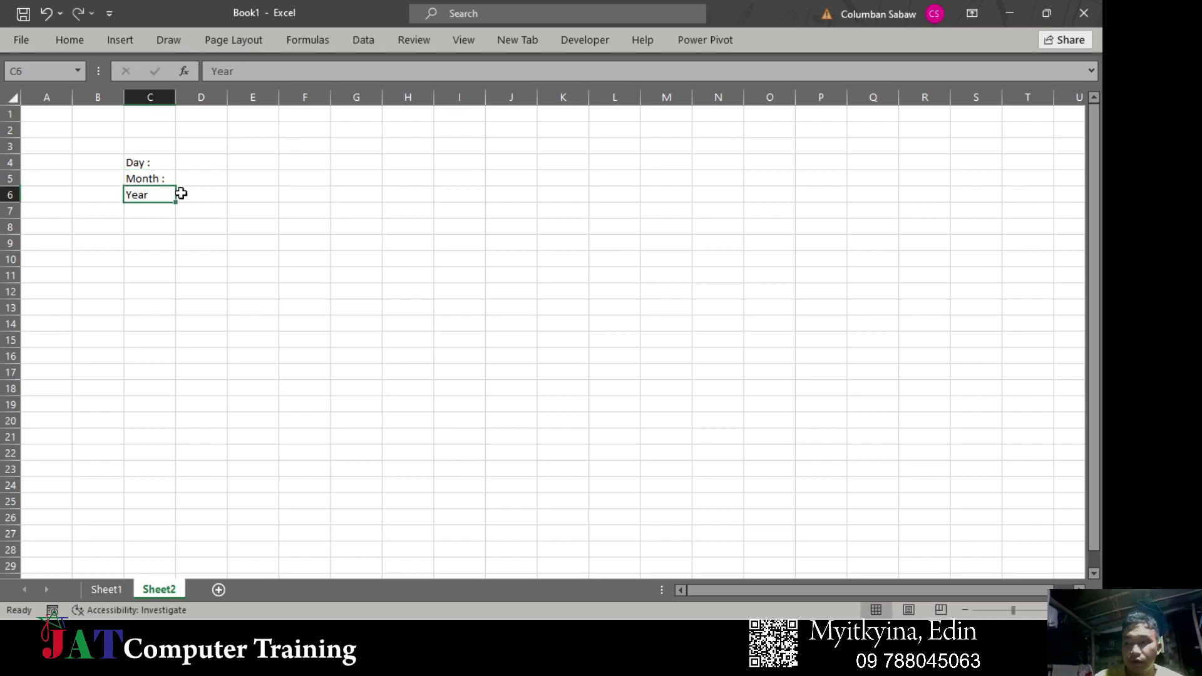
pyautogui.doubleClick(156, 195)
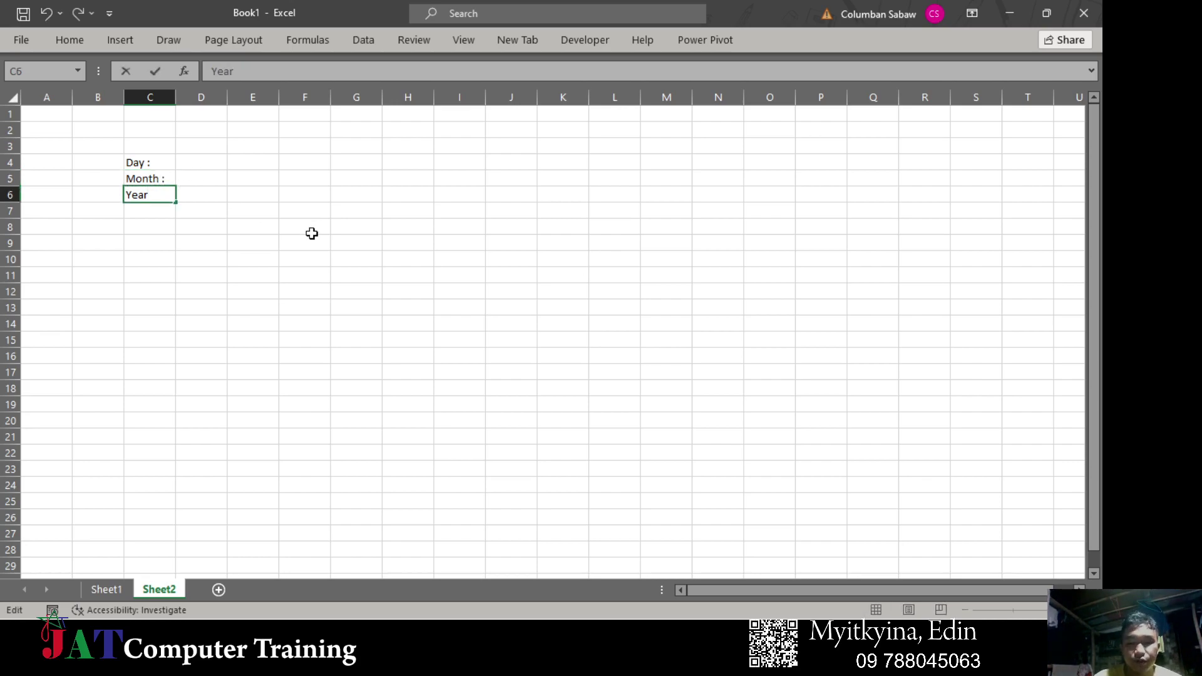
pyautogui.write(':')
pyautogui.press('Return')
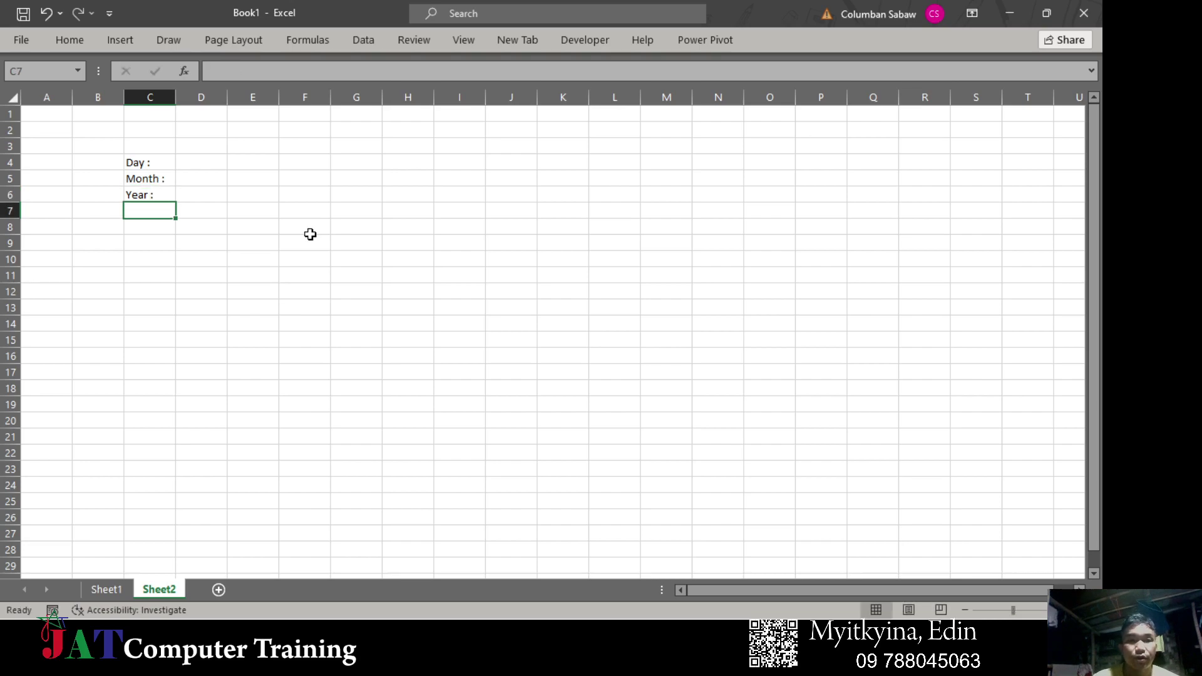
# - Give the C4:C6 labels a dark blue fill with bold, white, right-aligned text
pyautogui.moveTo(157, 162); pyautogui.dragTo(164, 191)
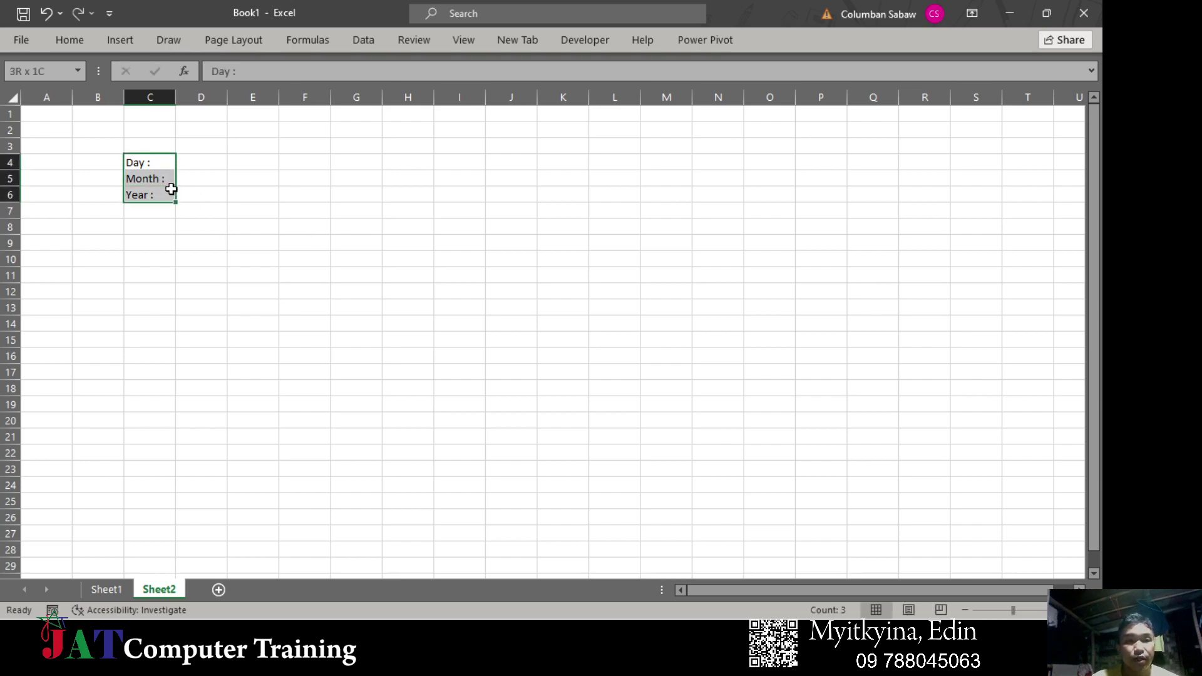
pyautogui.click(80, 43)
pyautogui.click(213, 96)
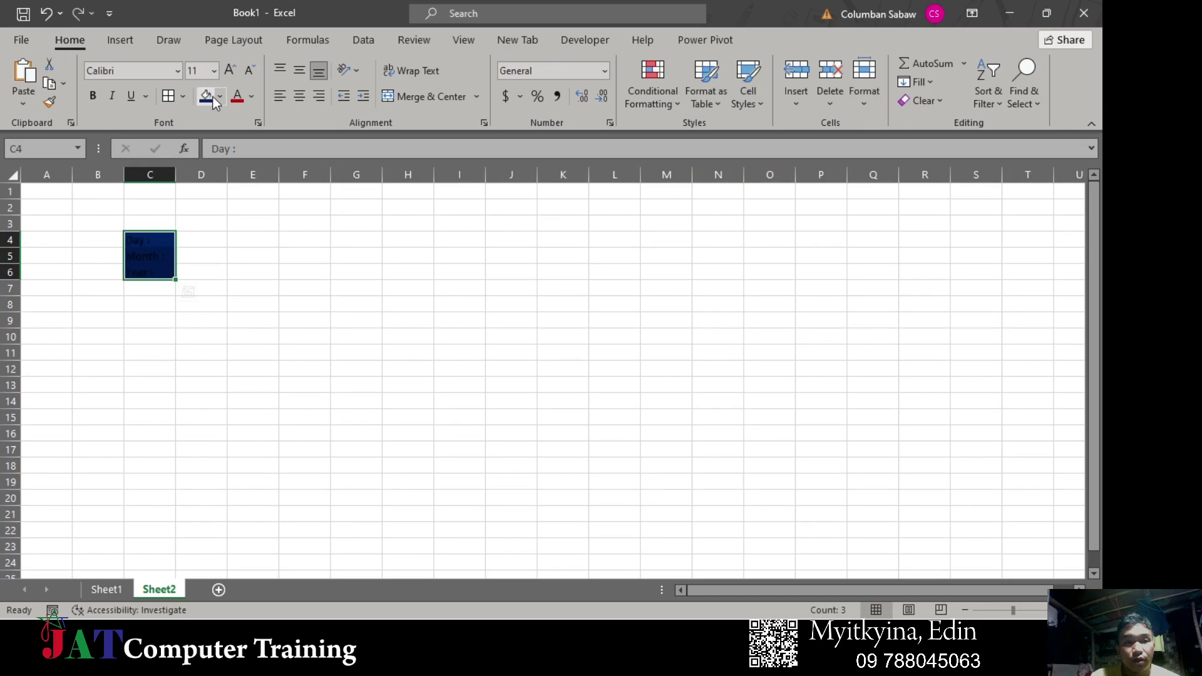
pyautogui.click(254, 98)
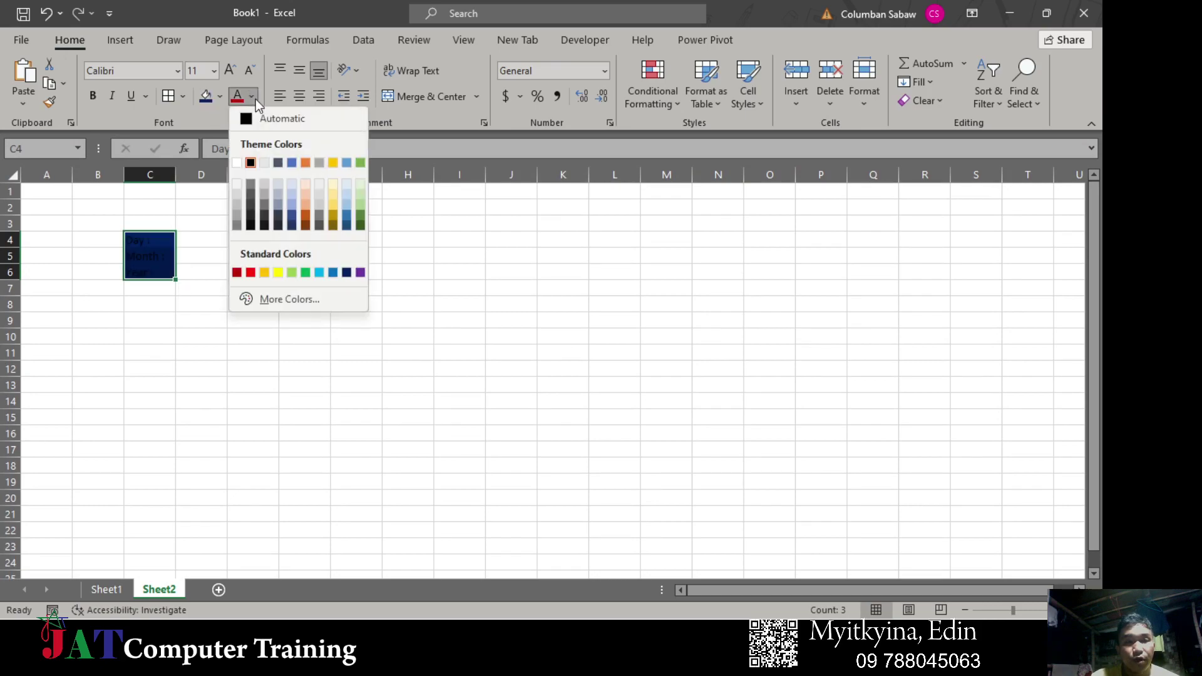
pyautogui.click(236, 163)
pyautogui.click(93, 96)
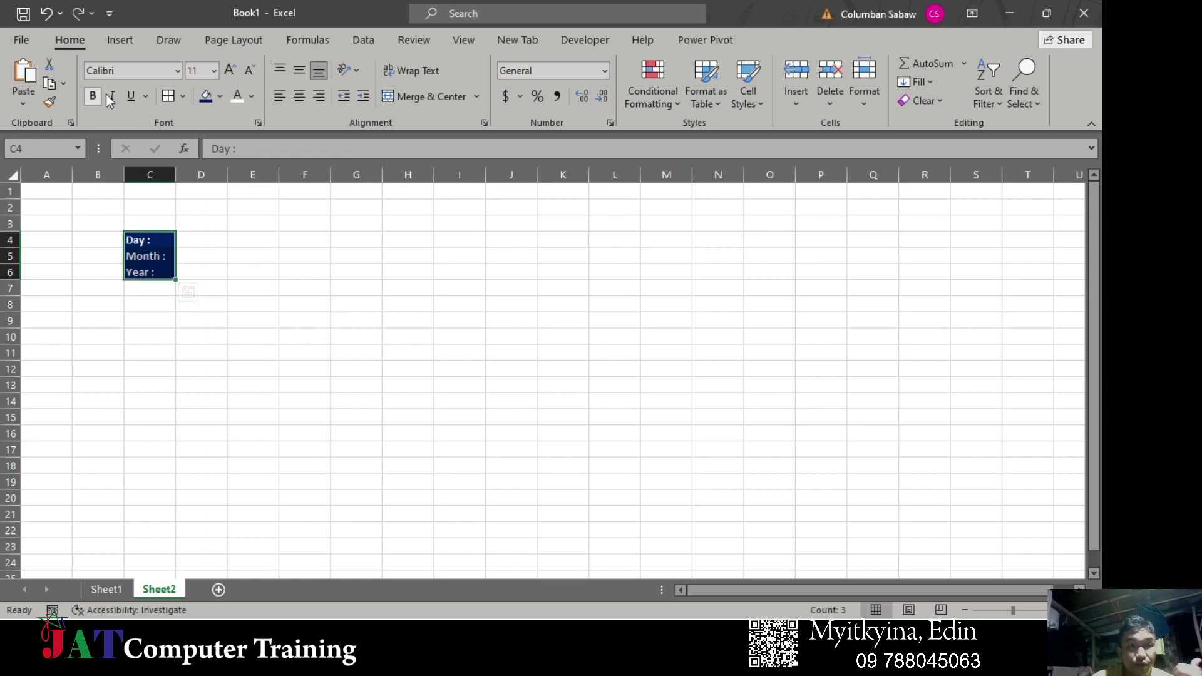
pyautogui.click(319, 95)
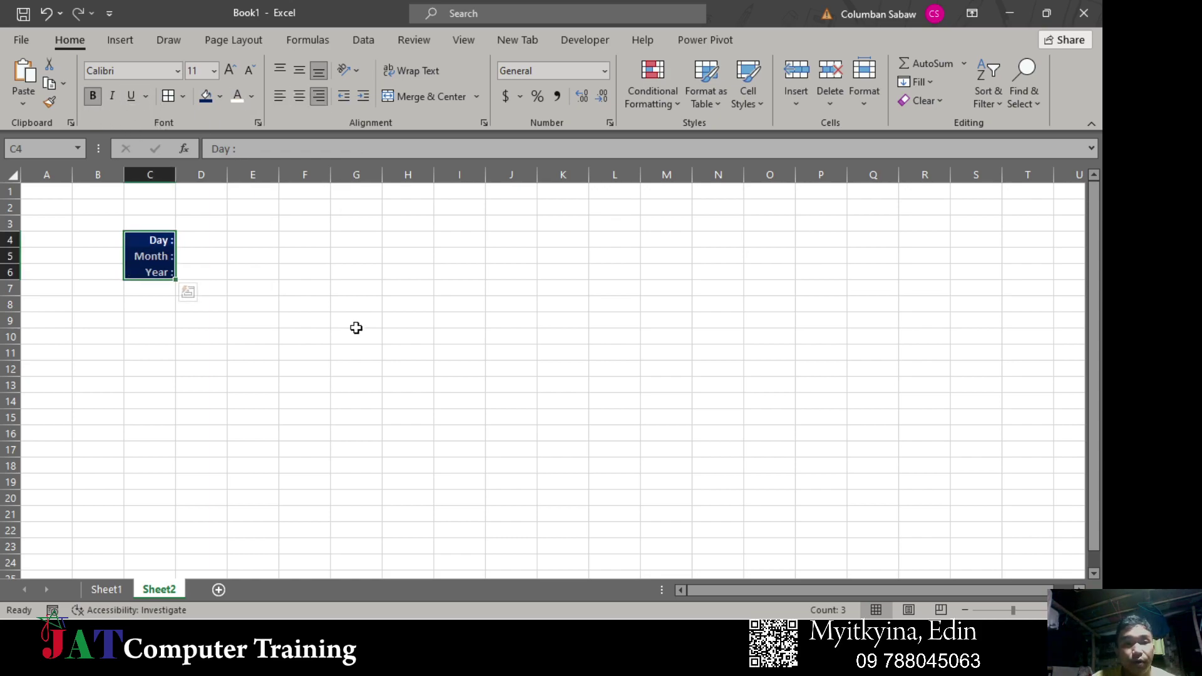
pyautogui.click(356, 328)
# - Widen column C to fit the labels
pyautogui.moveTo(175, 174); pyautogui.dragTo(202, 175)
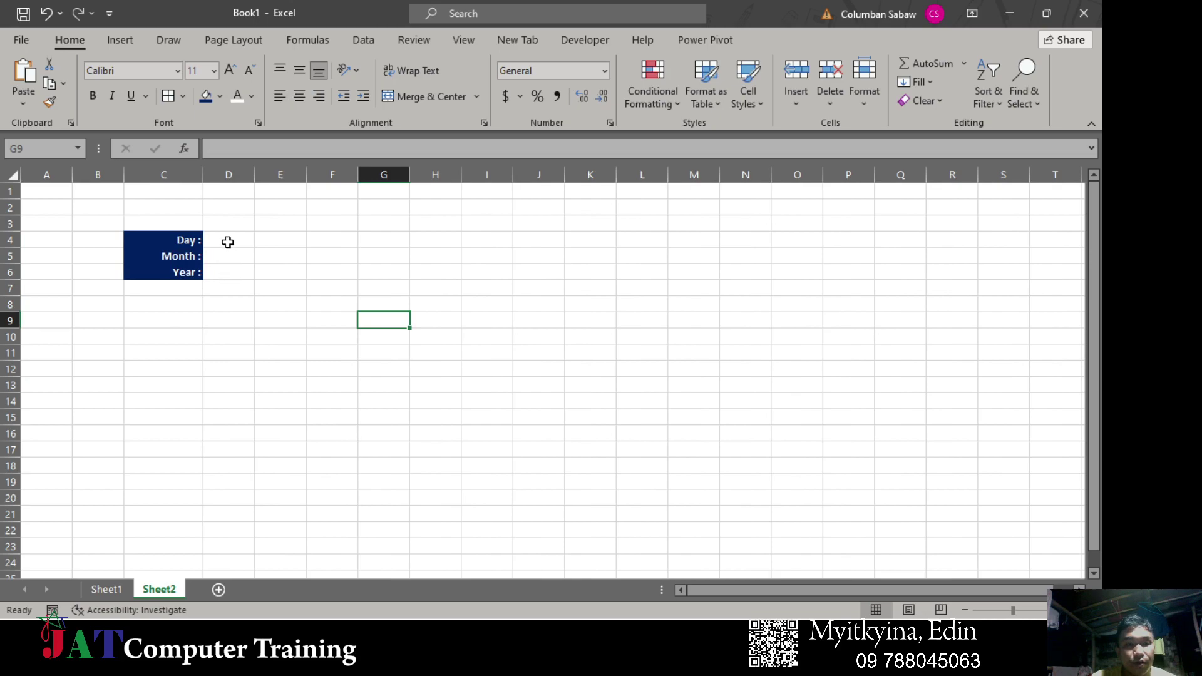
pyautogui.moveTo(228, 242); pyautogui.dragTo(341, 273)
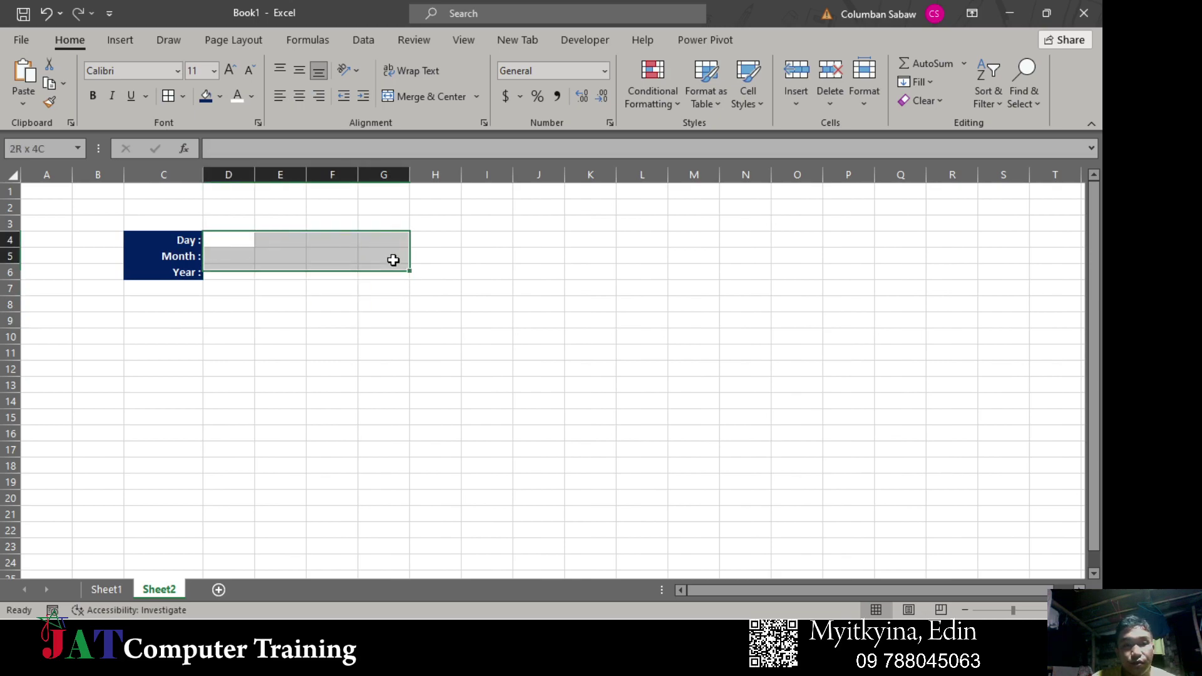
pyautogui.click(161, 316)
pyautogui.click(177, 304)
# - Add dotted inside-horizontal borders to the input cells D4:E6
pyautogui.moveTo(241, 248)
pyautogui.mouseDown()
pyautogui.moveTo(279, 250)
pyautogui.moveTo(290, 276)
pyautogui.mouseUp()
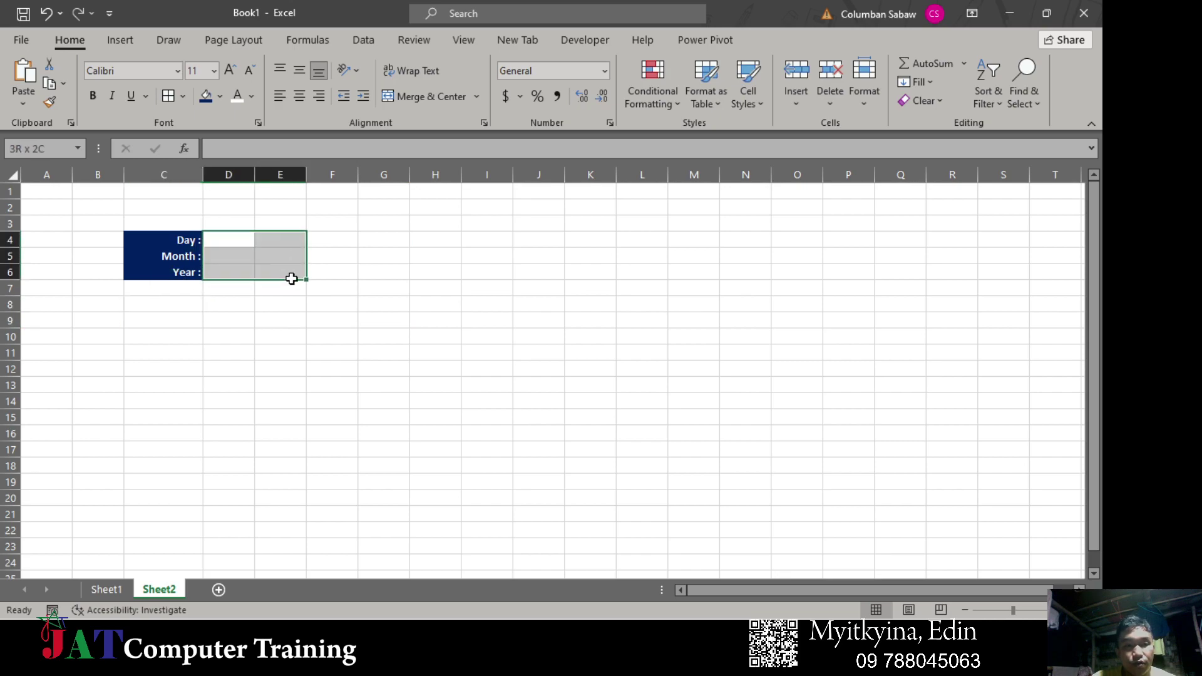
pyautogui.click(182, 95)
pyautogui.click(237, 581)
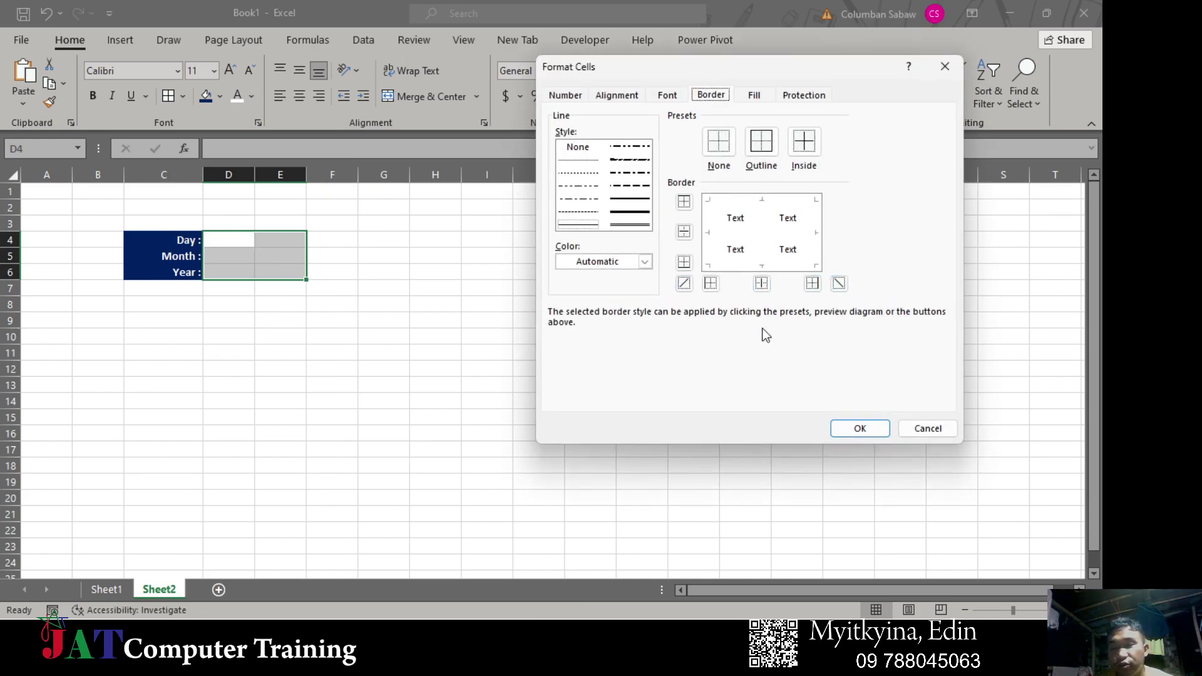
pyautogui.click(580, 175)
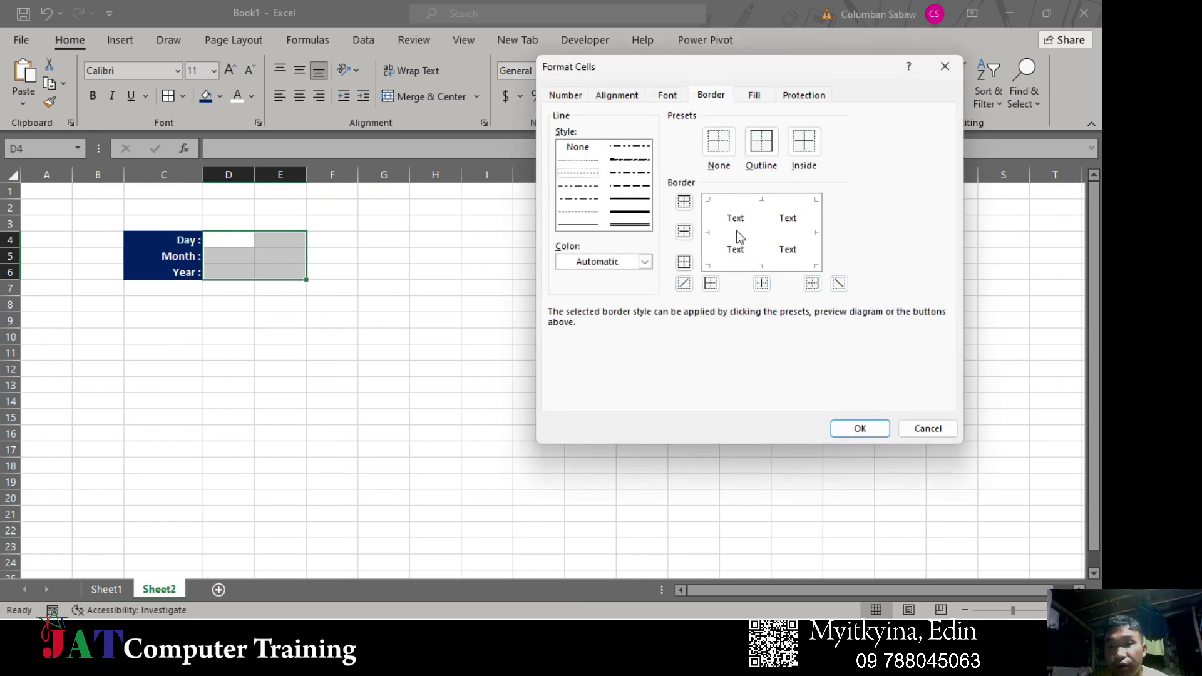
pyautogui.click(684, 231)
pyautogui.click(859, 428)
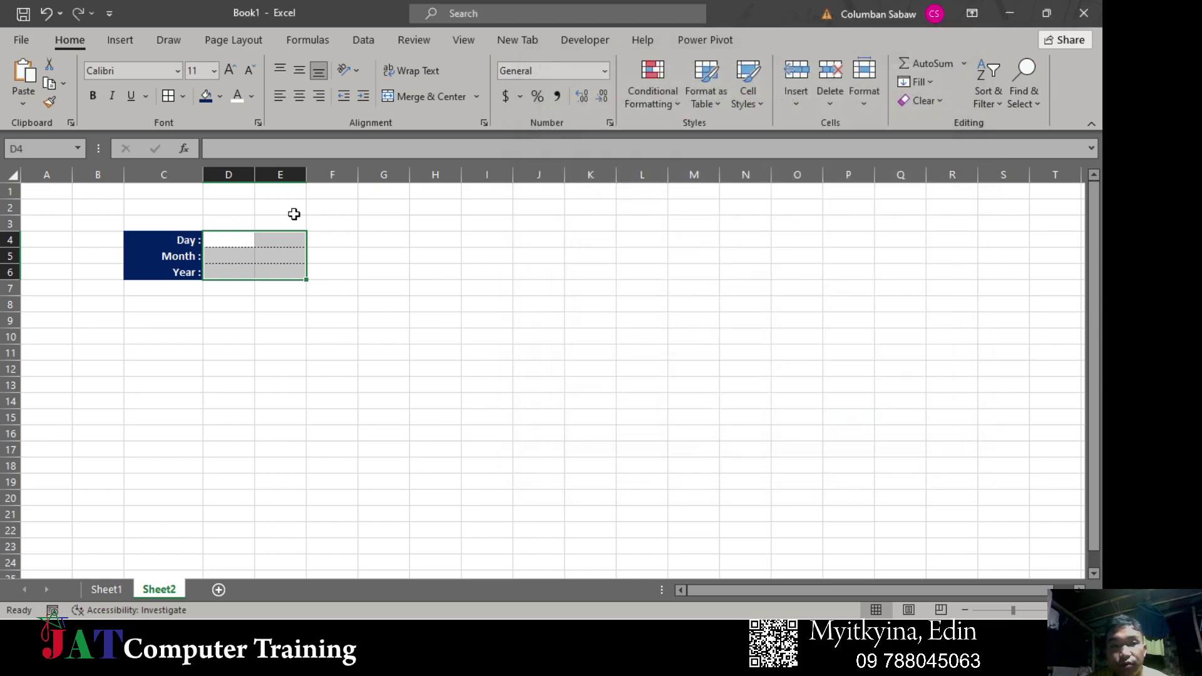
# - Merge each input row across columns D and E
pyautogui.click(476, 95)
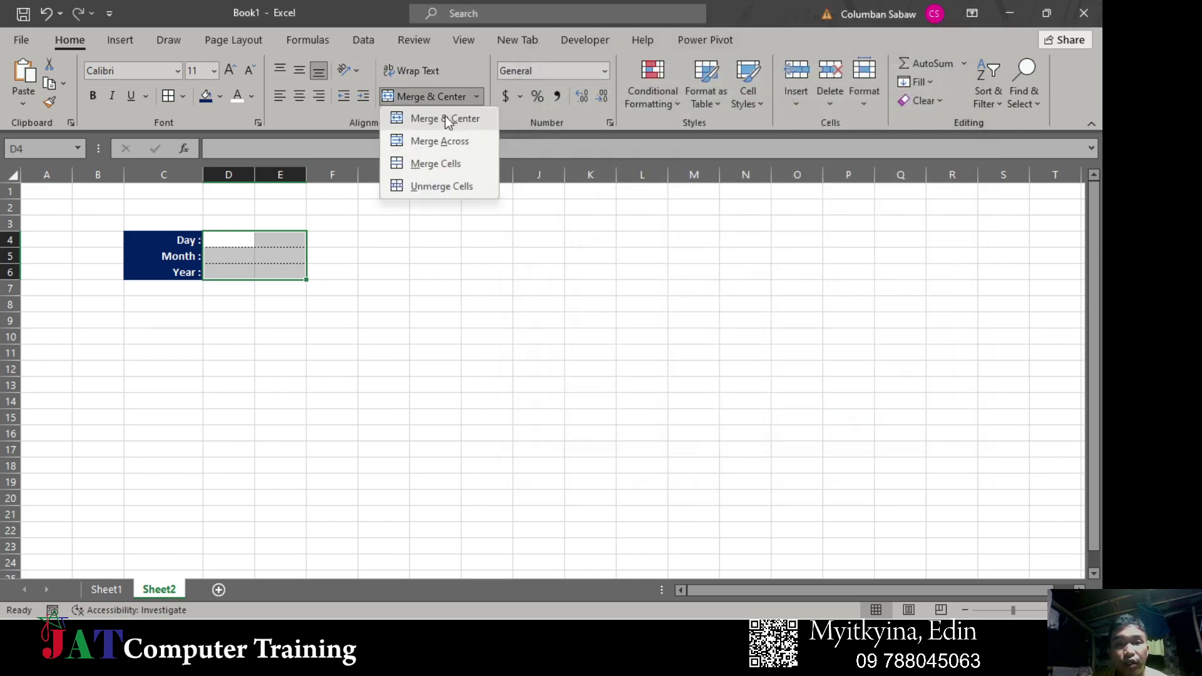
pyautogui.click(447, 142)
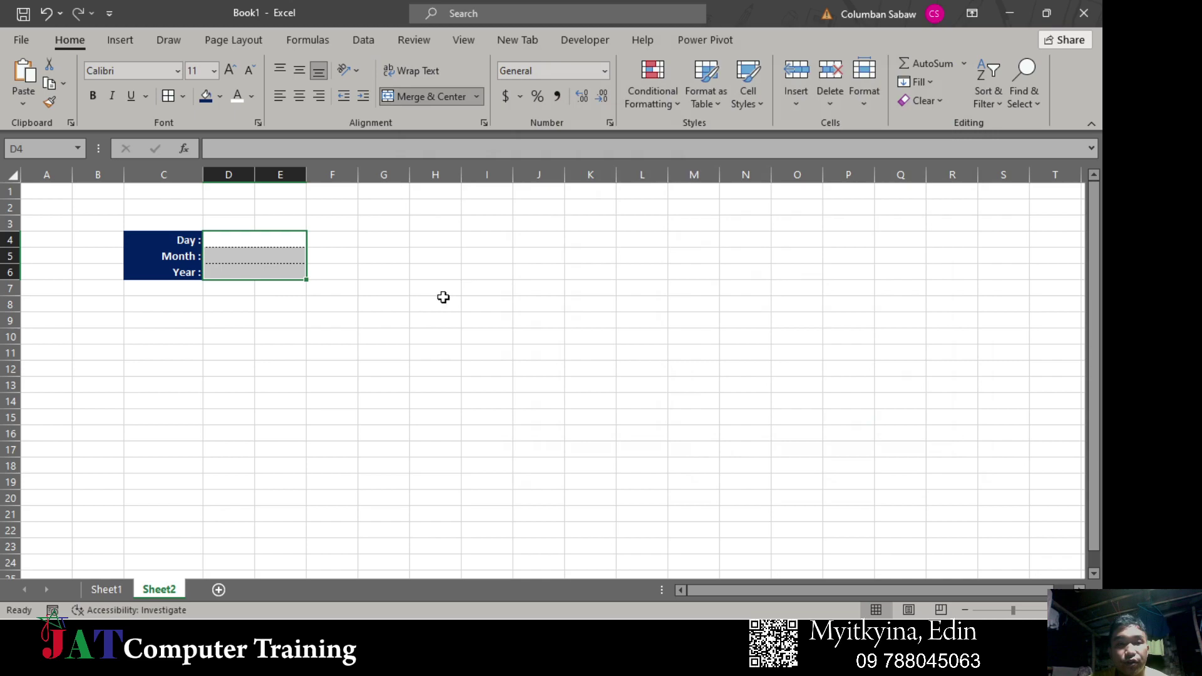
pyautogui.click(338, 335)
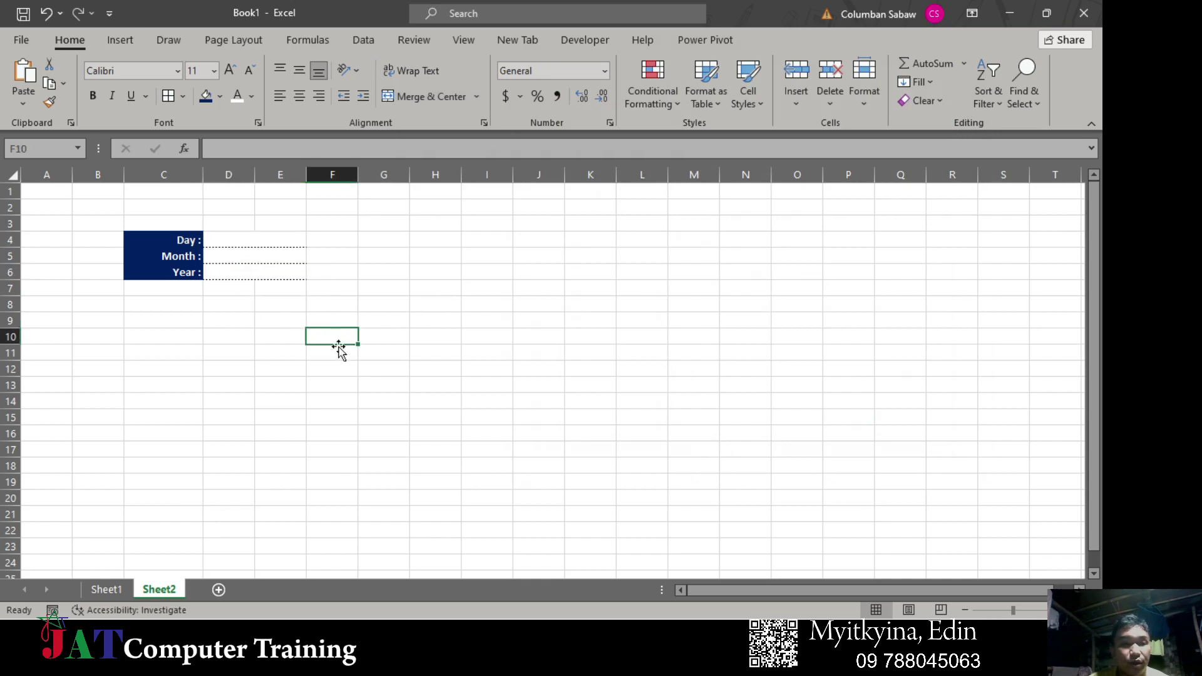
# - Enter Sunday in C9 and fill the weekday names across to Saturday in I9
pyautogui.click(187, 310)
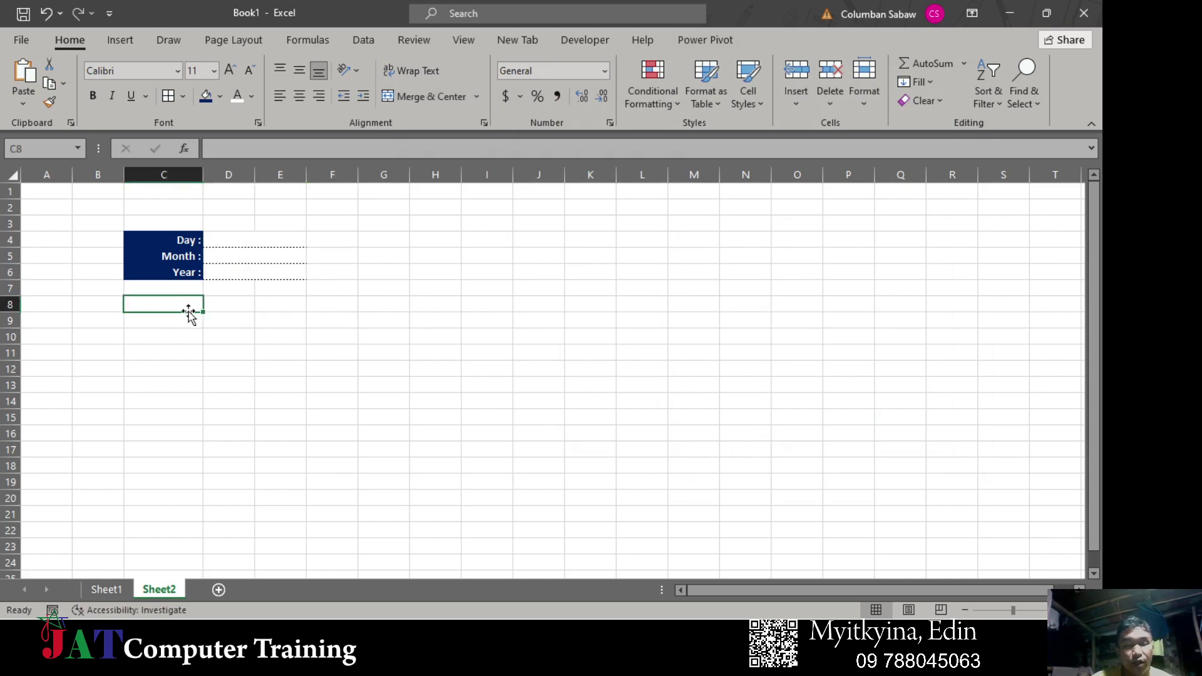
pyautogui.click(188, 326)
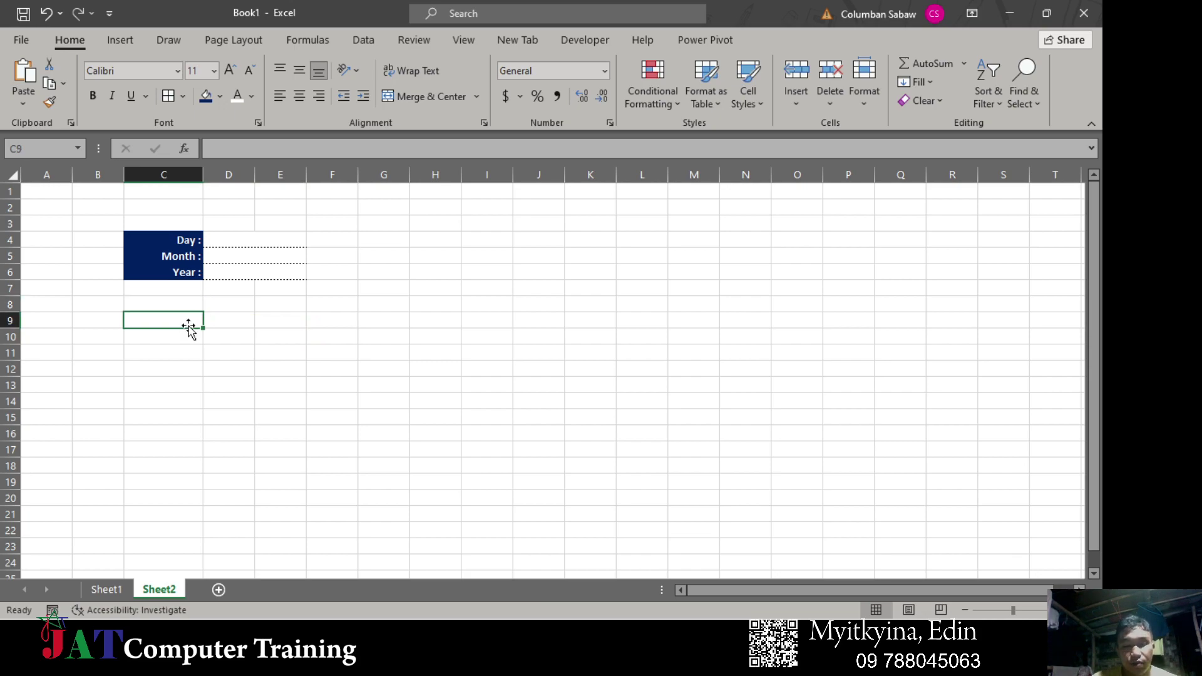
pyautogui.write('Sunday')
pyautogui.press('Tab')
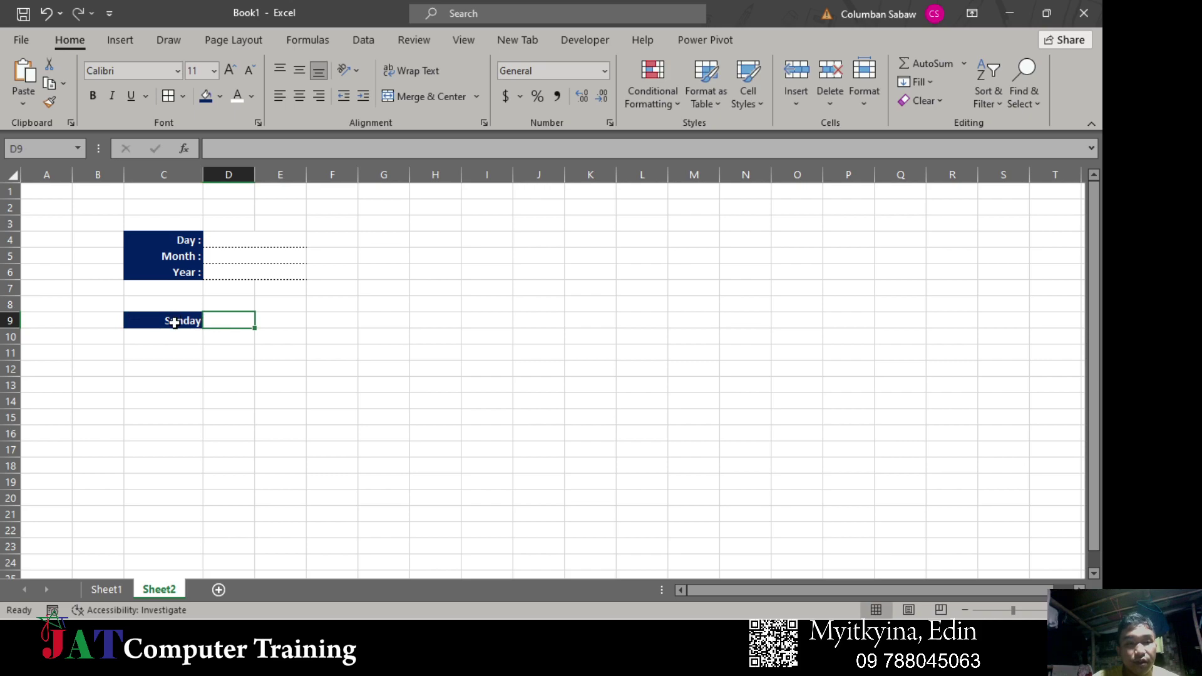
pyautogui.click(175, 322)
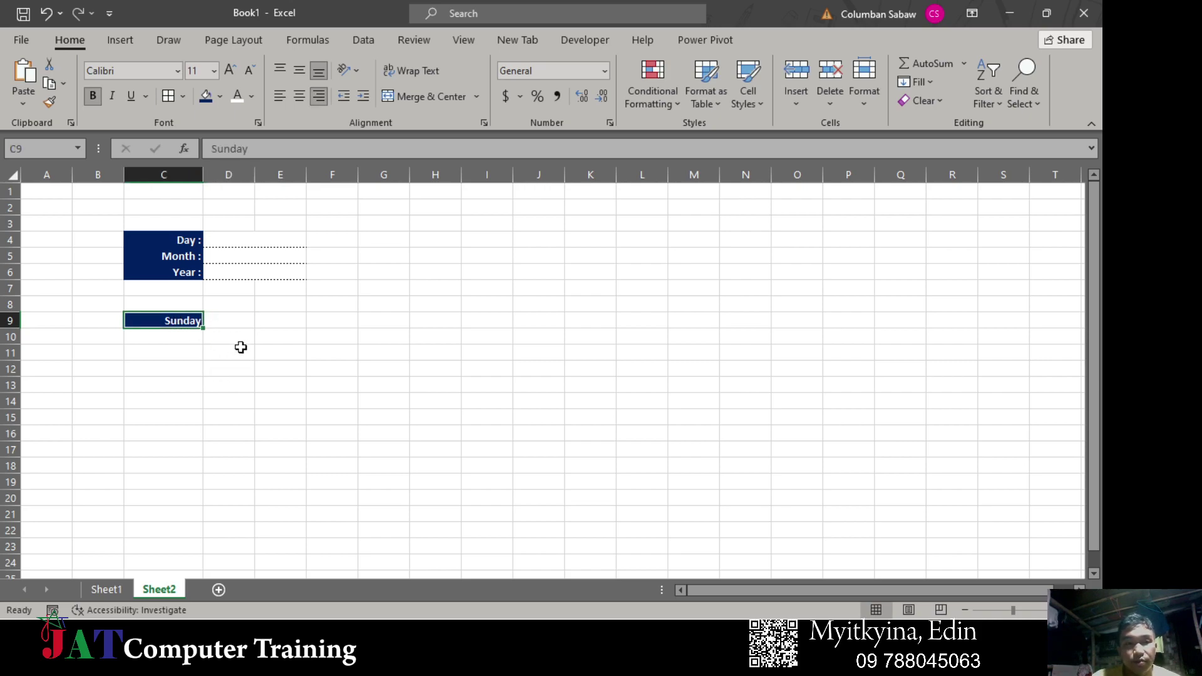
pyautogui.moveTo(203, 326)
pyautogui.mouseDown()
pyautogui.moveTo(596, 322)
pyautogui.moveTo(512, 333)
pyautogui.mouseUp()
pyautogui.click(281, 438)
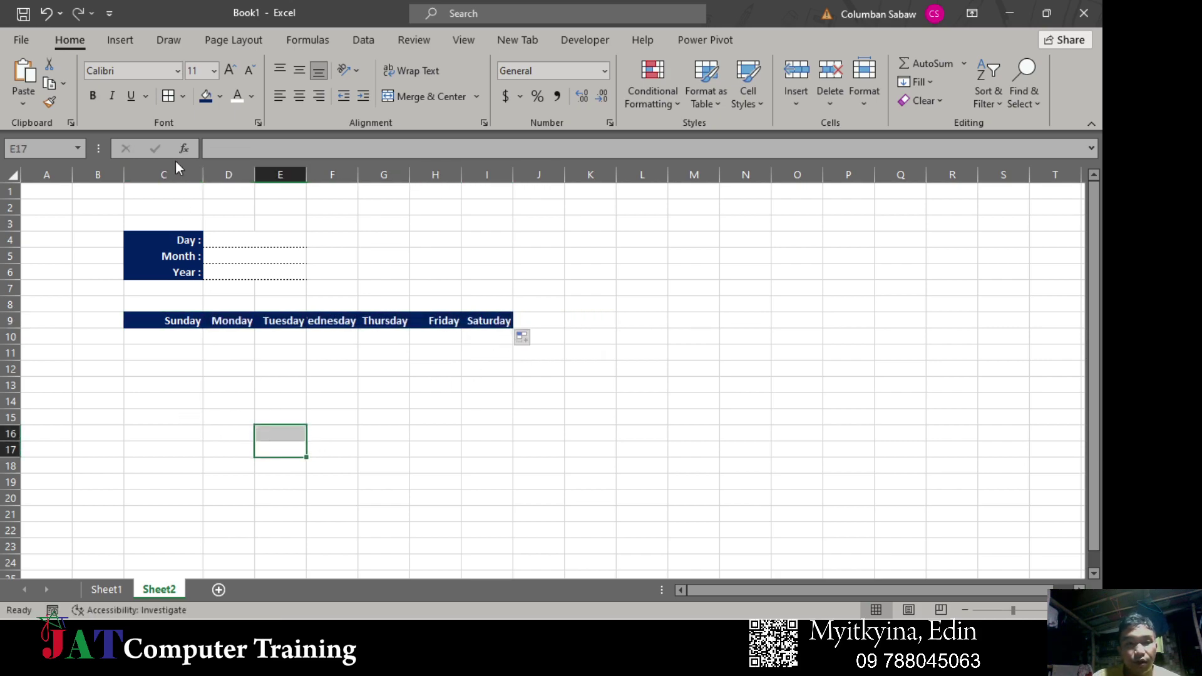
# - Widen columns C through I and centre the Sunday–Saturday headers
pyautogui.click(176, 176)
pyautogui.moveTo(175, 176)
pyautogui.mouseDown()
pyautogui.moveTo(505, 172)
pyautogui.moveTo(491, 185)
pyautogui.mouseUp()
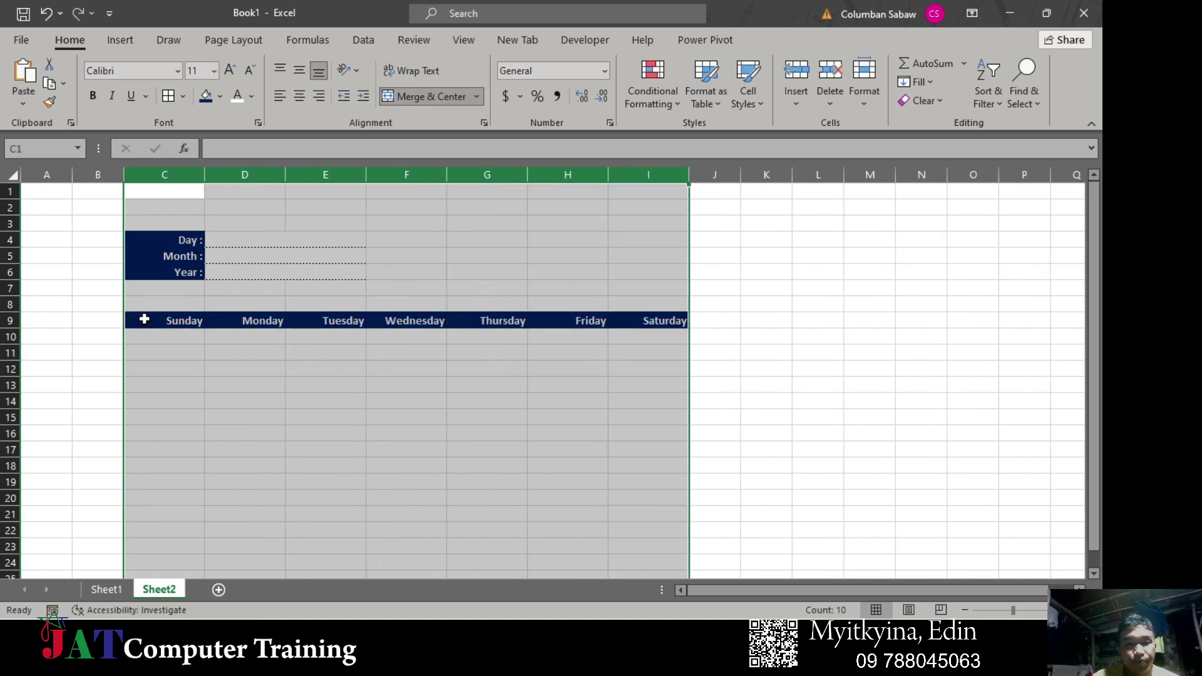
pyautogui.moveTo(144, 320); pyautogui.dragTo(693, 318)
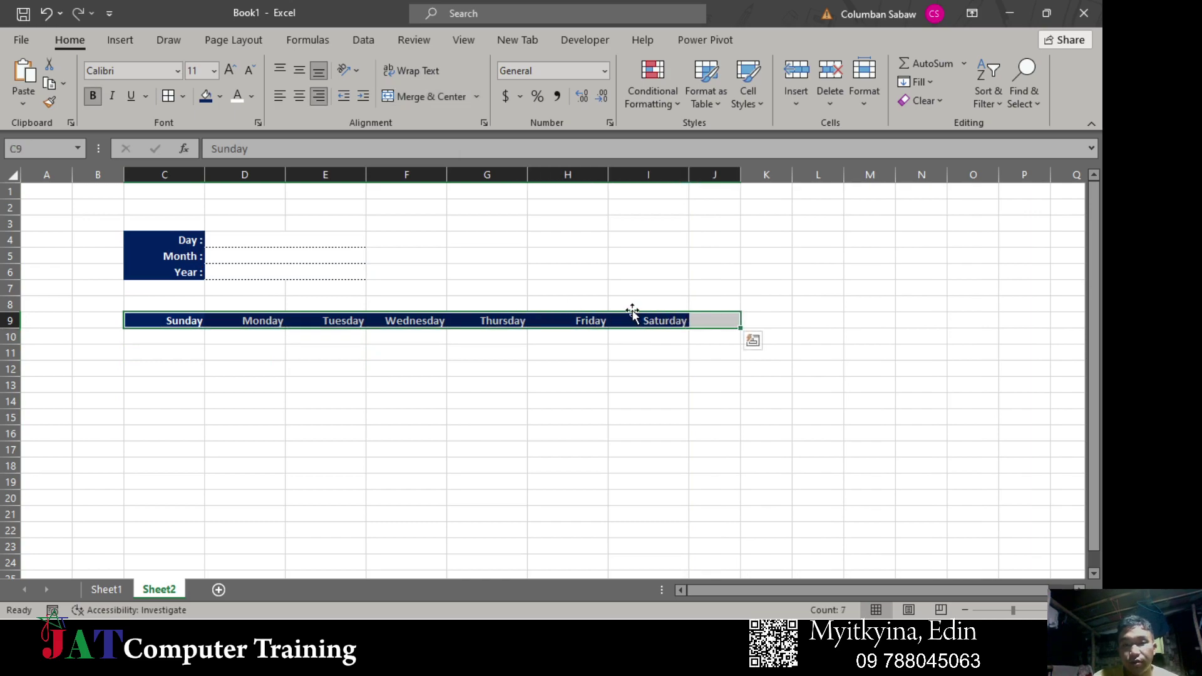
pyautogui.hotkey('shift', 'Left')
pyautogui.click(299, 96)
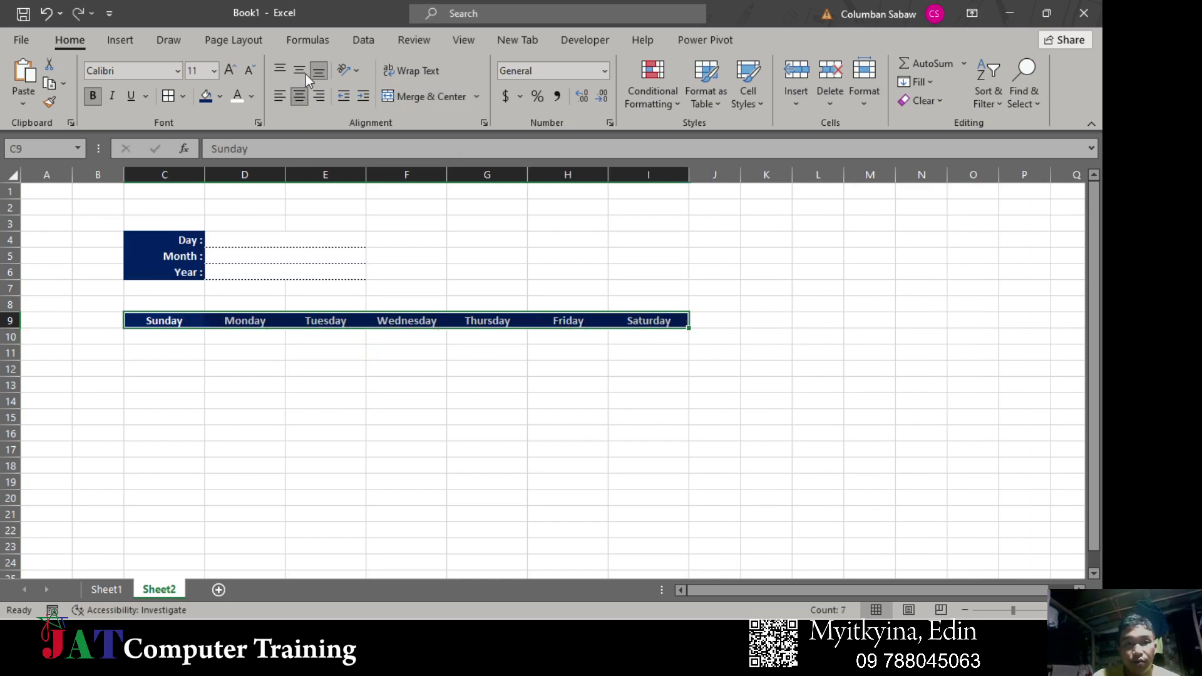
pyautogui.click(320, 386)
pyautogui.click(164, 335)
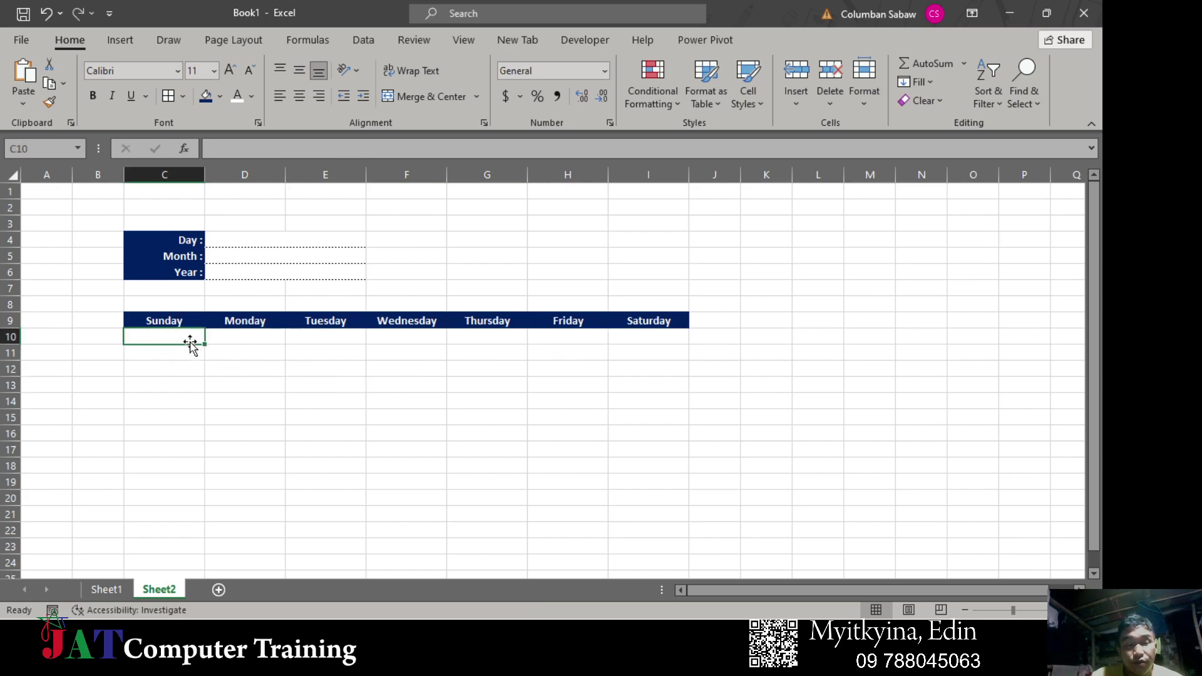
# - Fill the Day, Month and Year inputs with 1, 8 and 2023
pyautogui.click(253, 242)
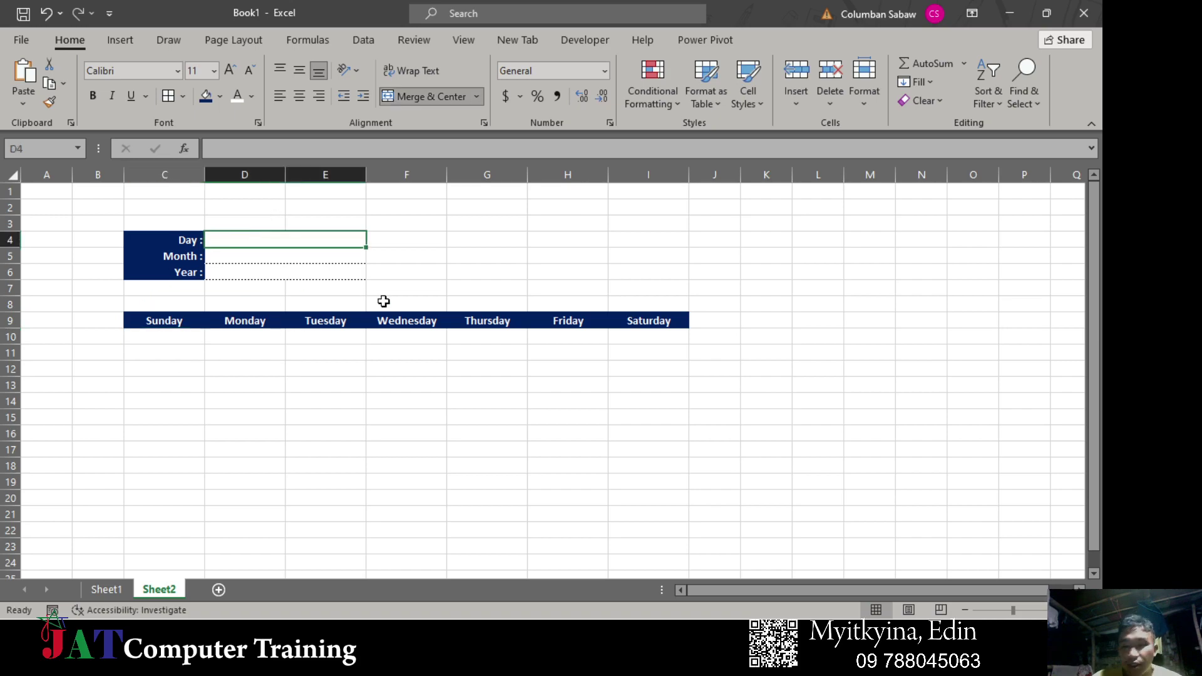
pyautogui.write('1')
pyautogui.press('Return')
pyautogui.write('8')
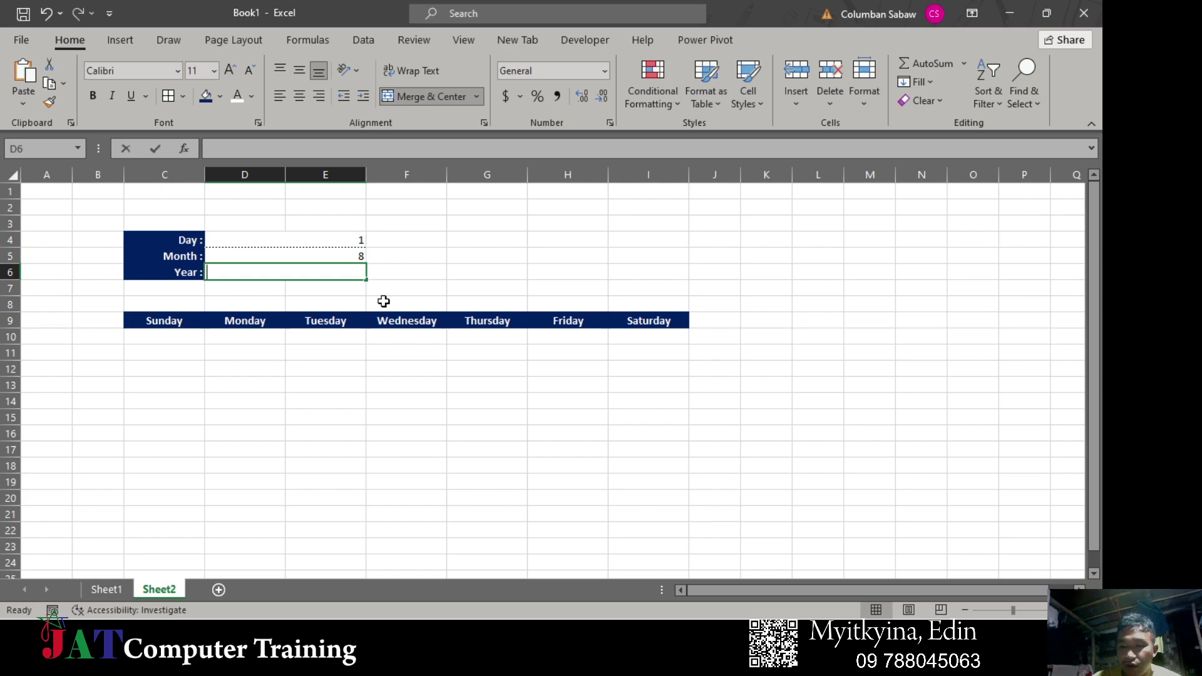
pyautogui.write('2023')
pyautogui.press('Return')
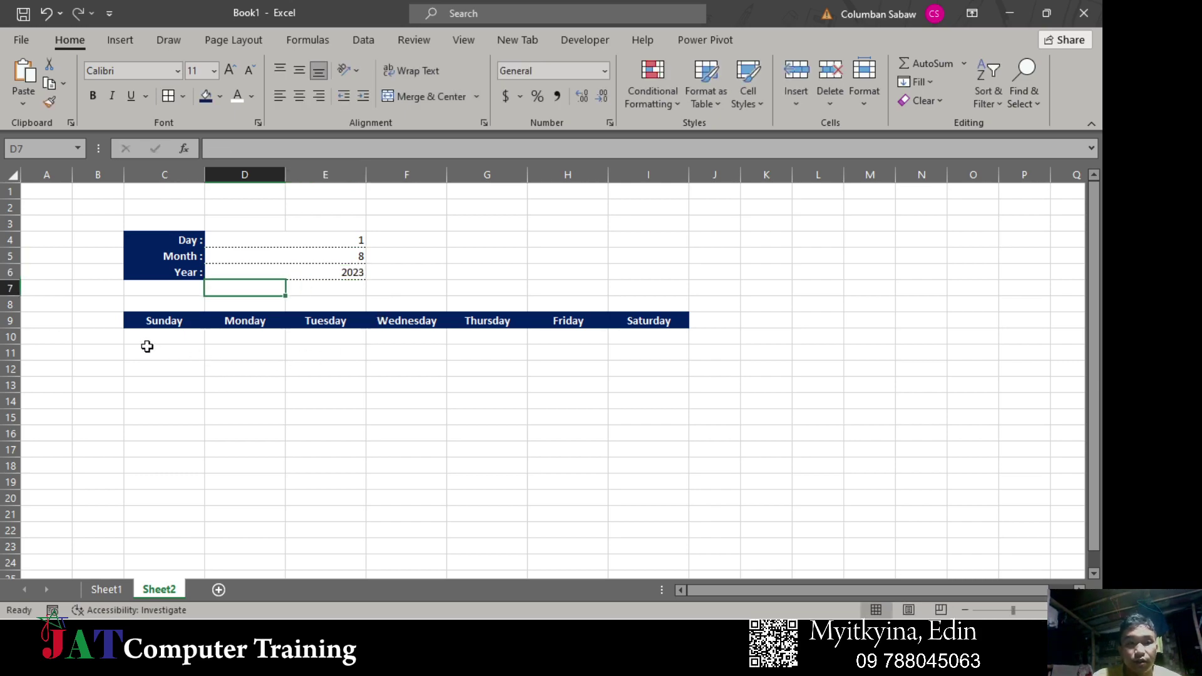
pyautogui.click(175, 336)
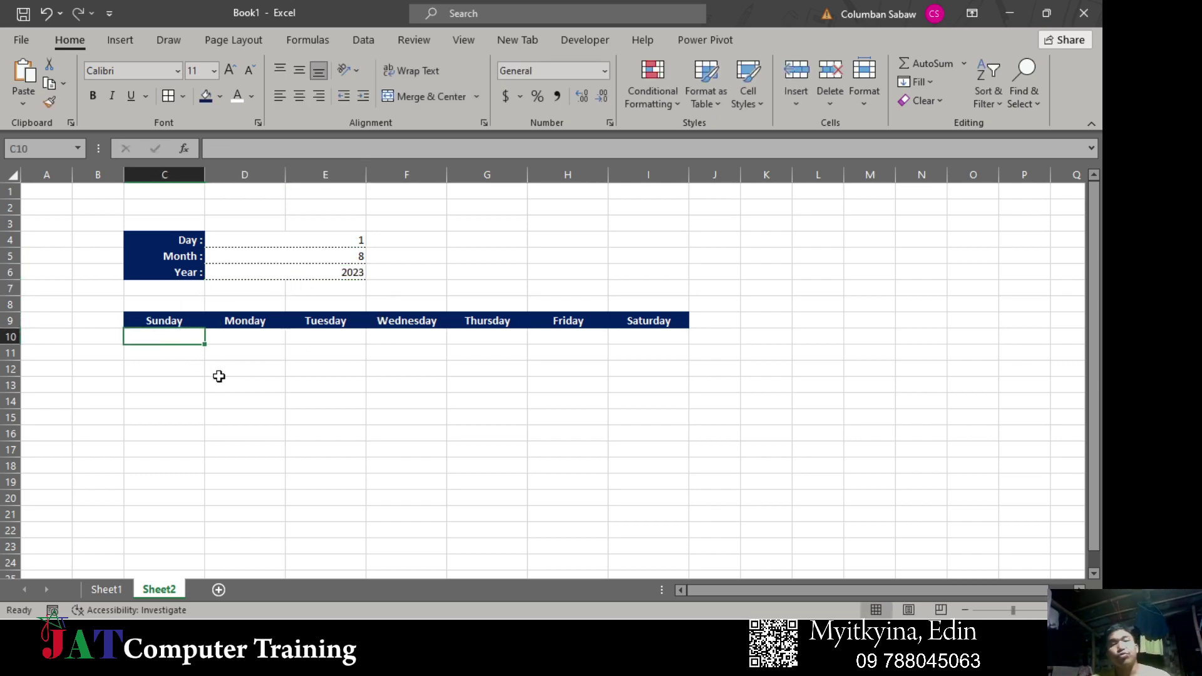
# - Begin the C10 formula =DATE(D6,D5,D4)-WEEKDAY(DATE( using cell references and autocomplete
pyautogui.write('=')
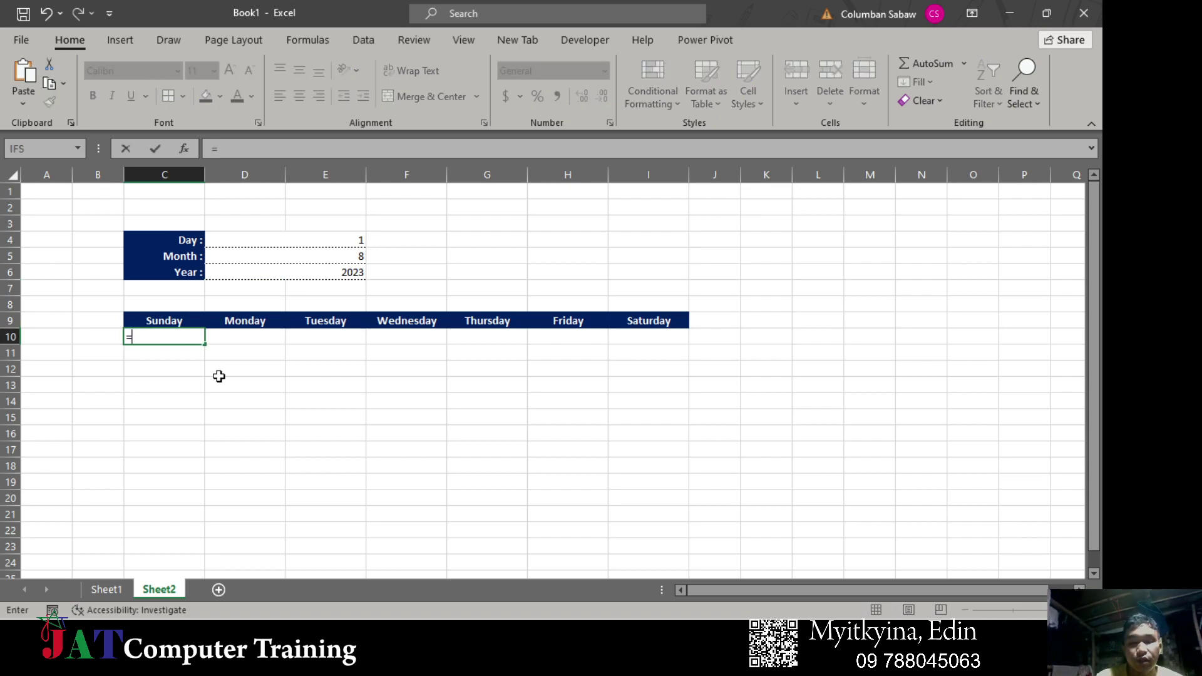
pyautogui.write('D')
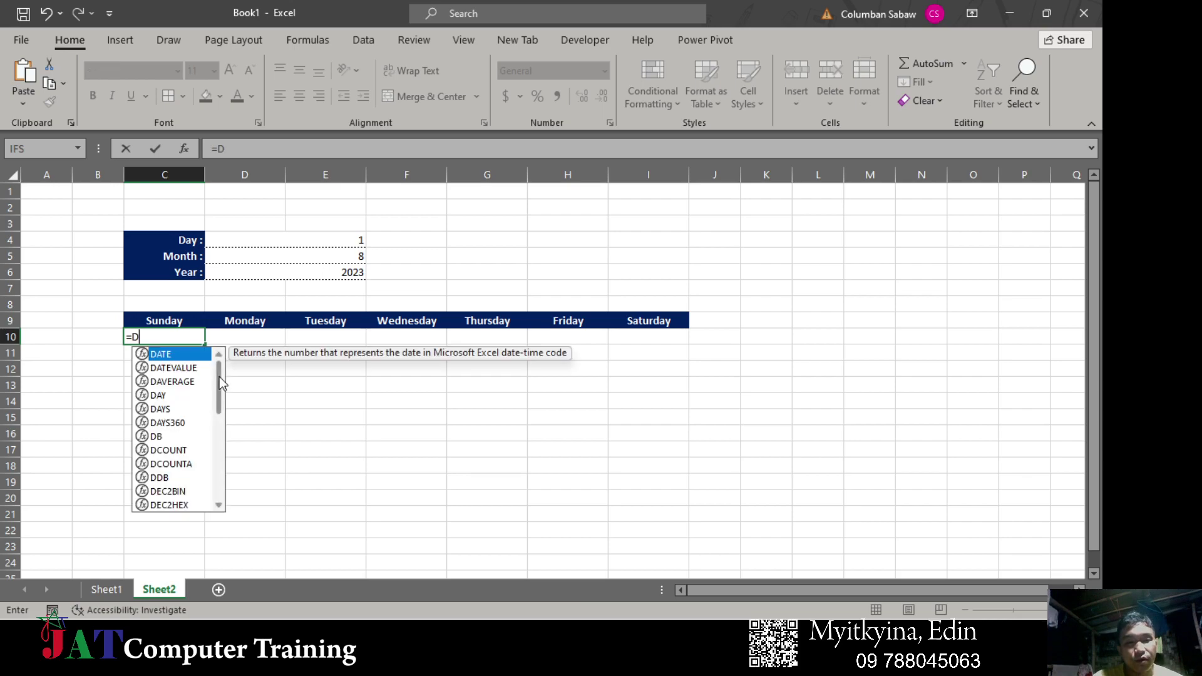
pyautogui.write('ATE(')
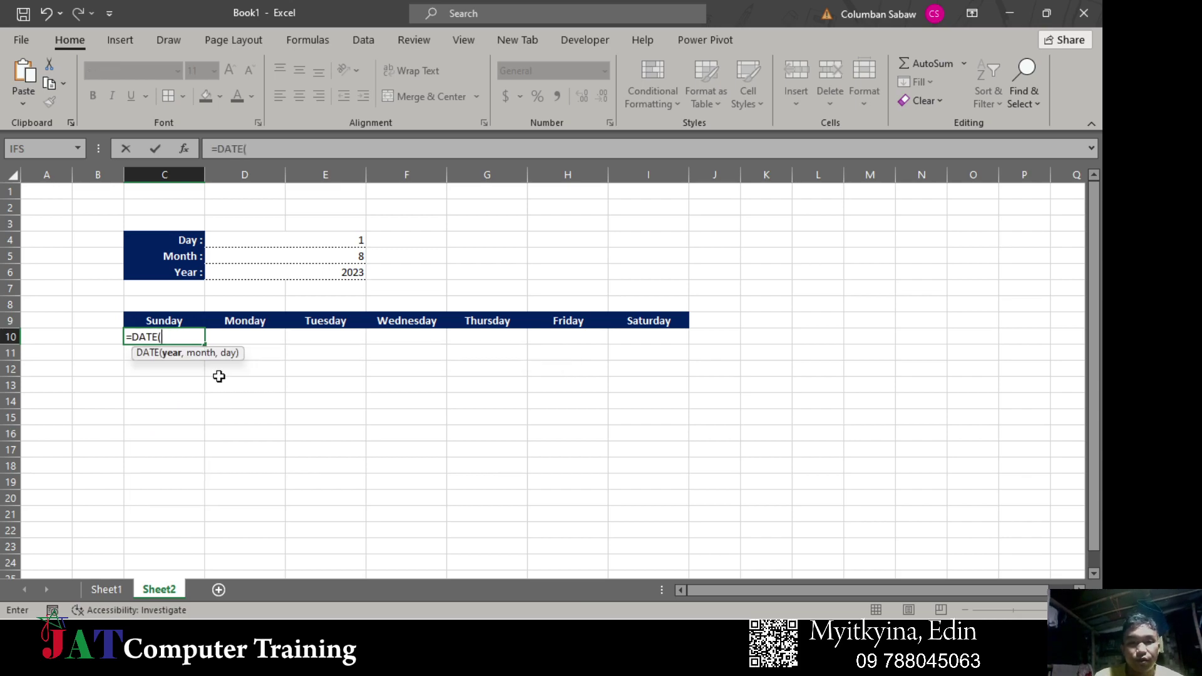
pyautogui.click(346, 275)
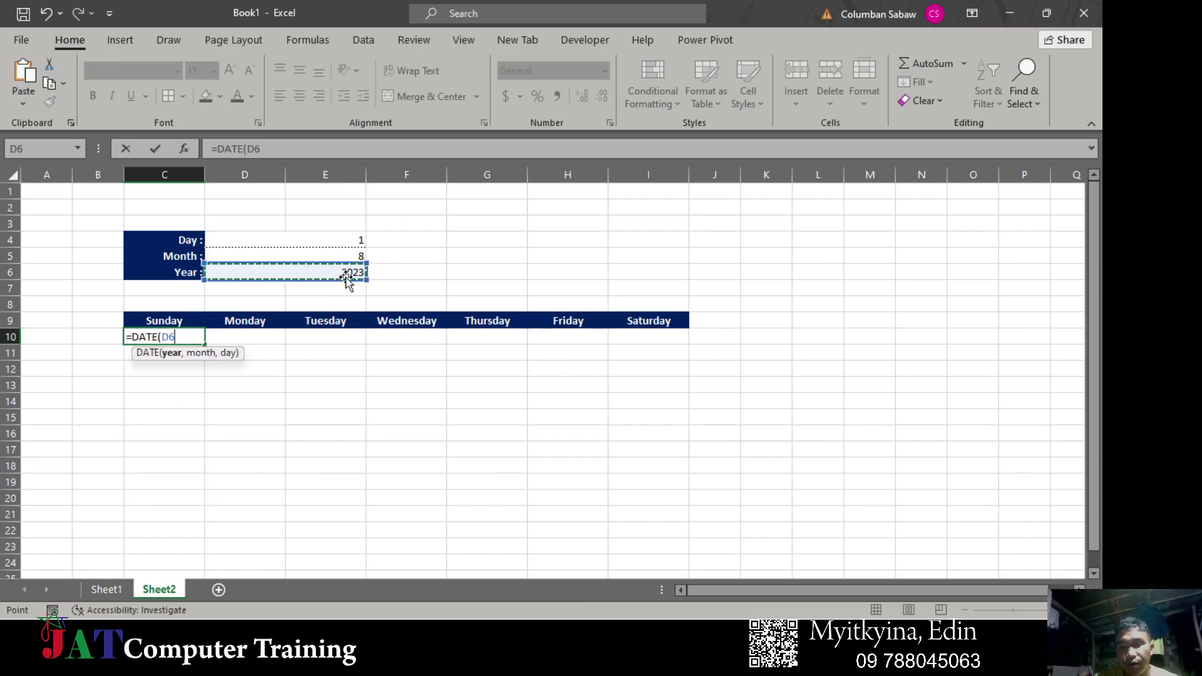
pyautogui.write(',')
pyautogui.click(349, 254)
pyautogui.write(',')
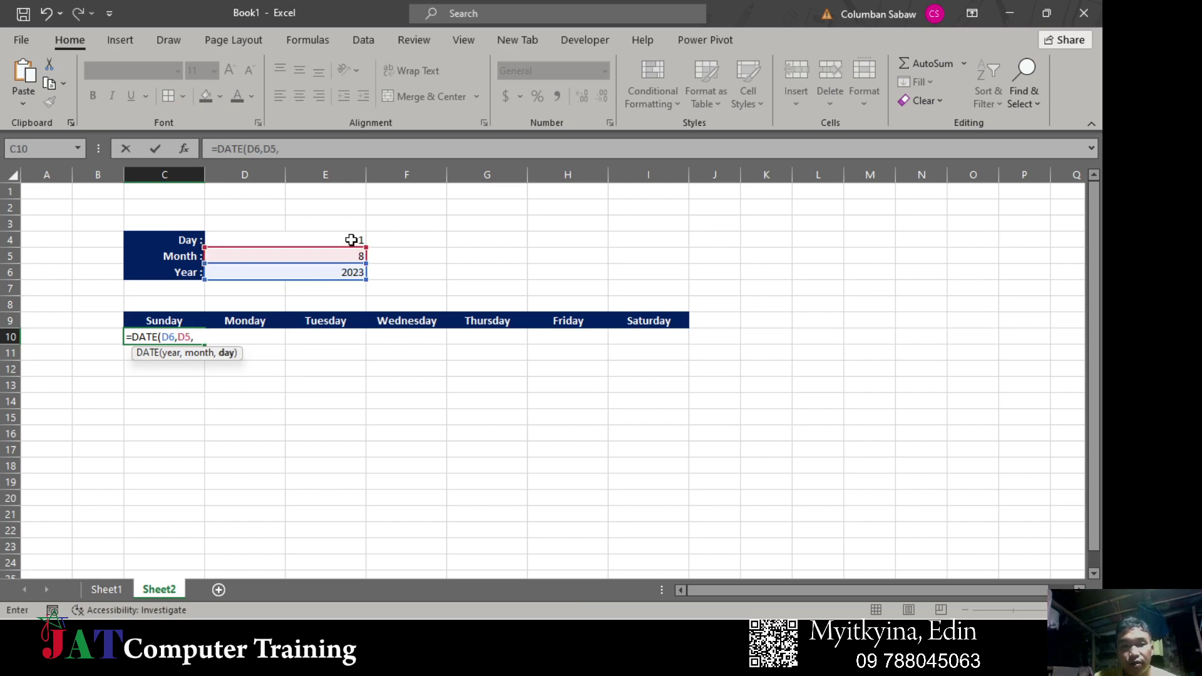
pyautogui.click(351, 240)
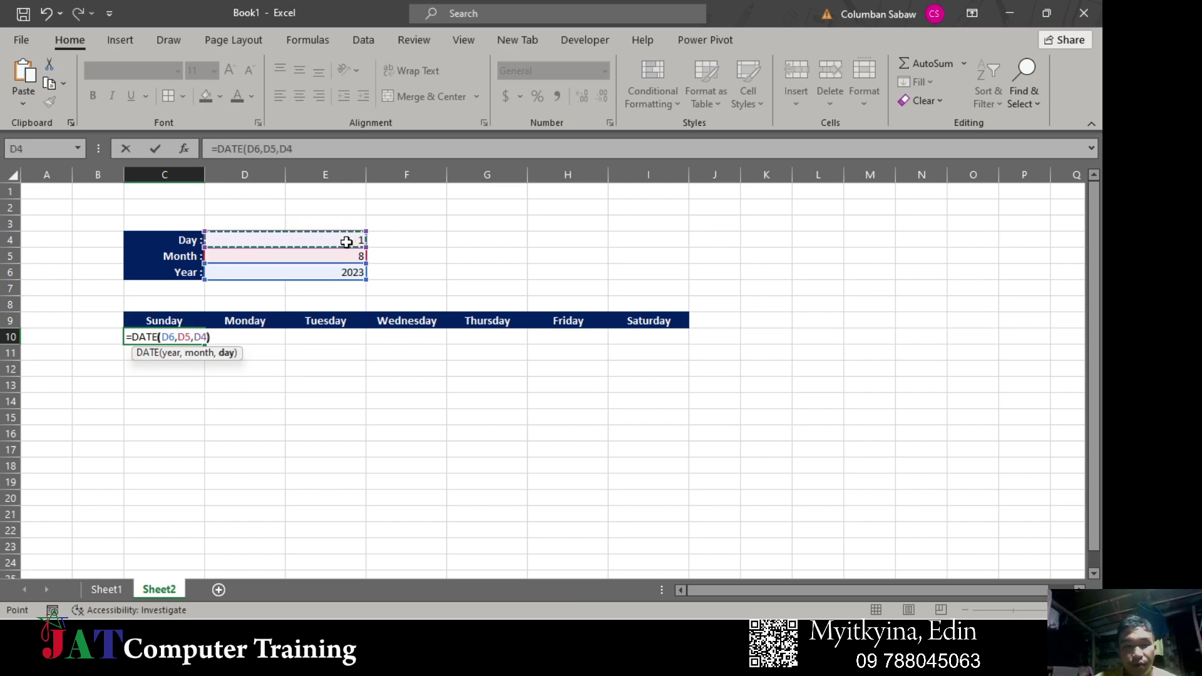
pyautogui.write(')-')
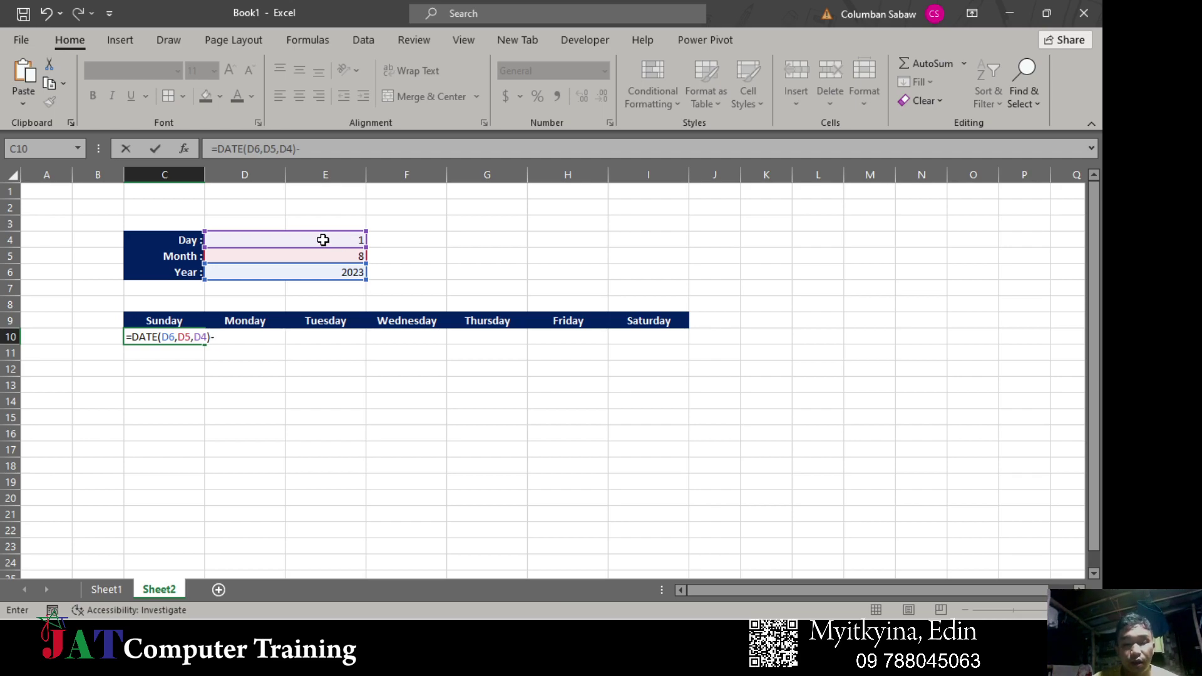
pyautogui.write('week')
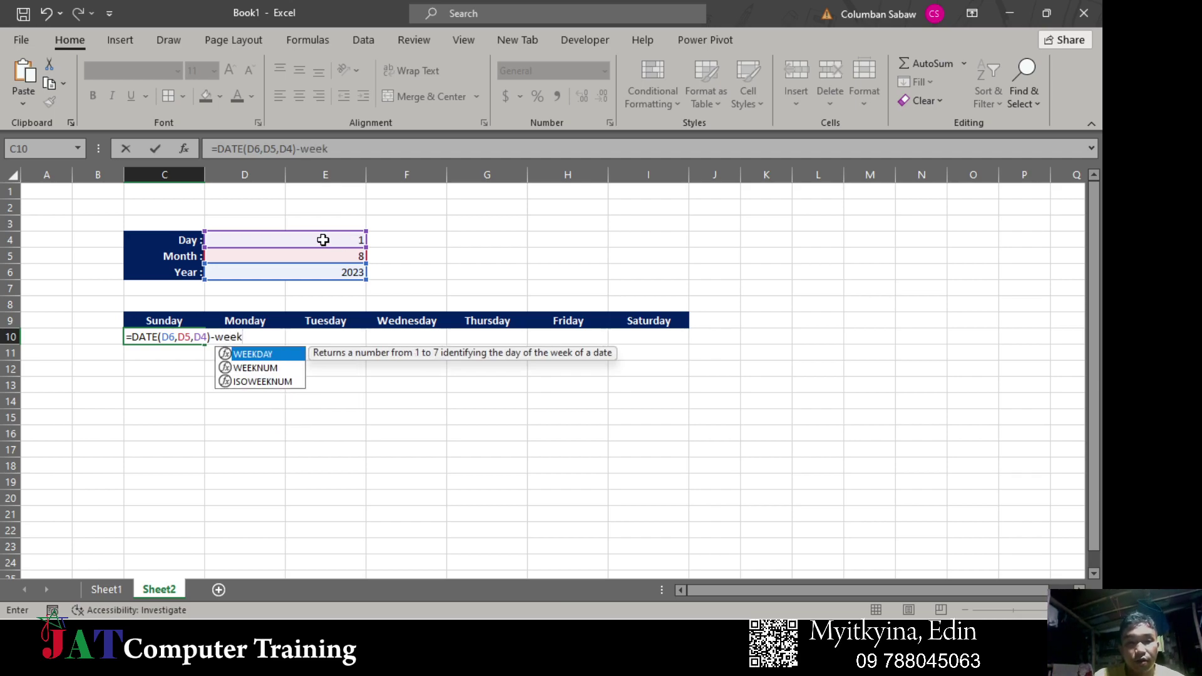
pyautogui.press('Tab')
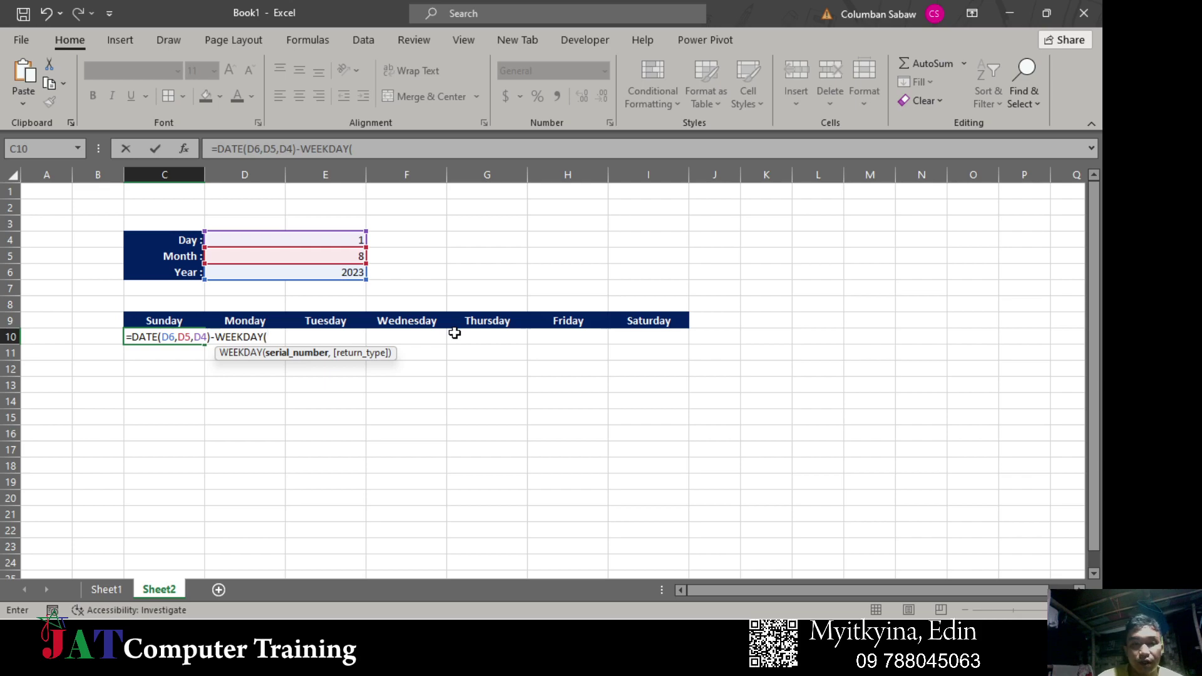
pyautogui.write('da')
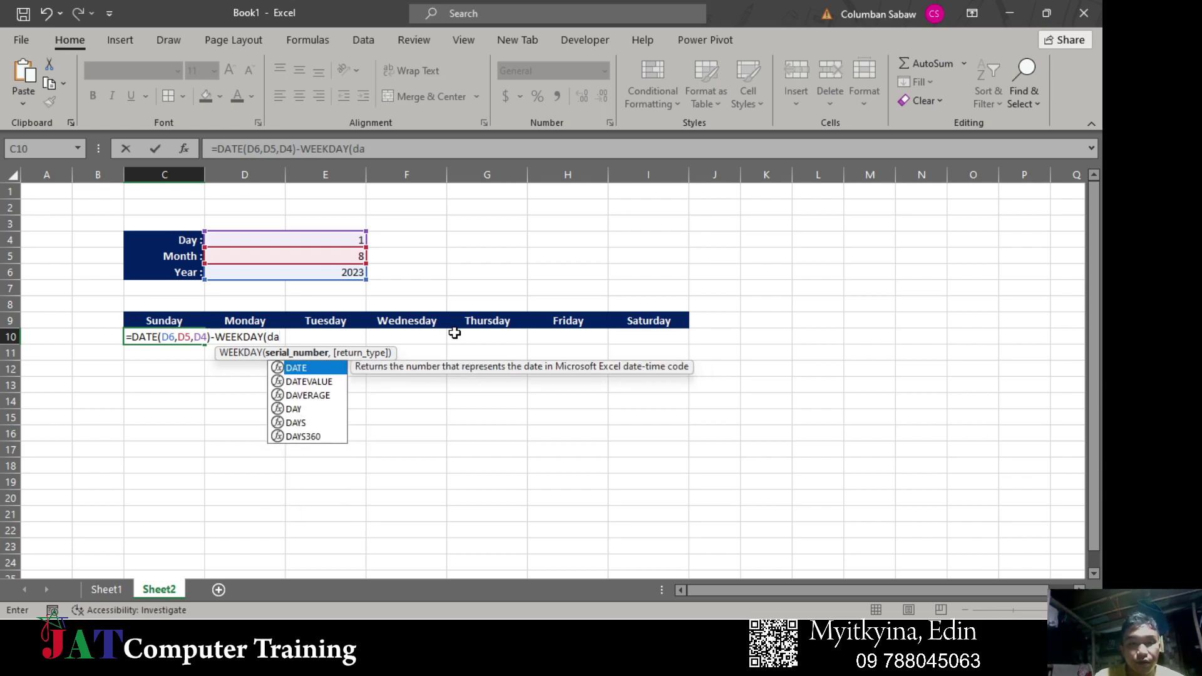
pyautogui.press('Tab')
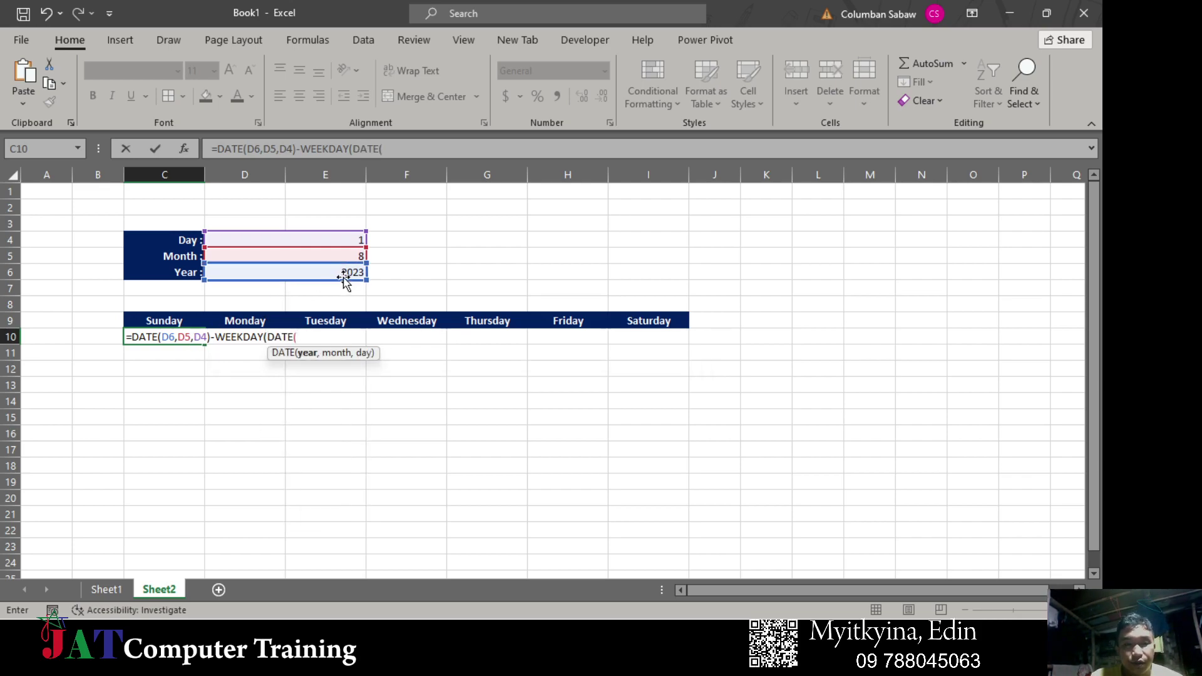
# - Finish it with DATE(D6,D5,D4) and return type 2, accepting Excel's correction to show 45137
pyautogui.click(352, 272)
pyautogui.write(',')
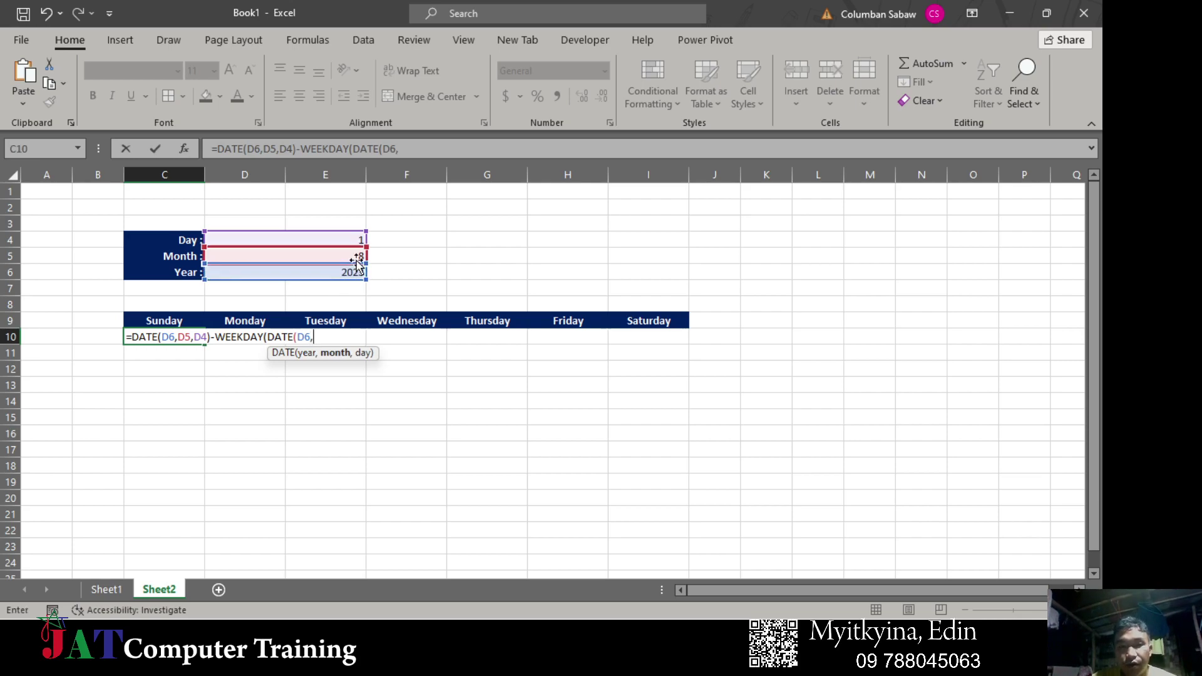
pyautogui.click(350, 256)
pyautogui.write(',')
pyautogui.click(350, 241)
pyautogui.write(',')
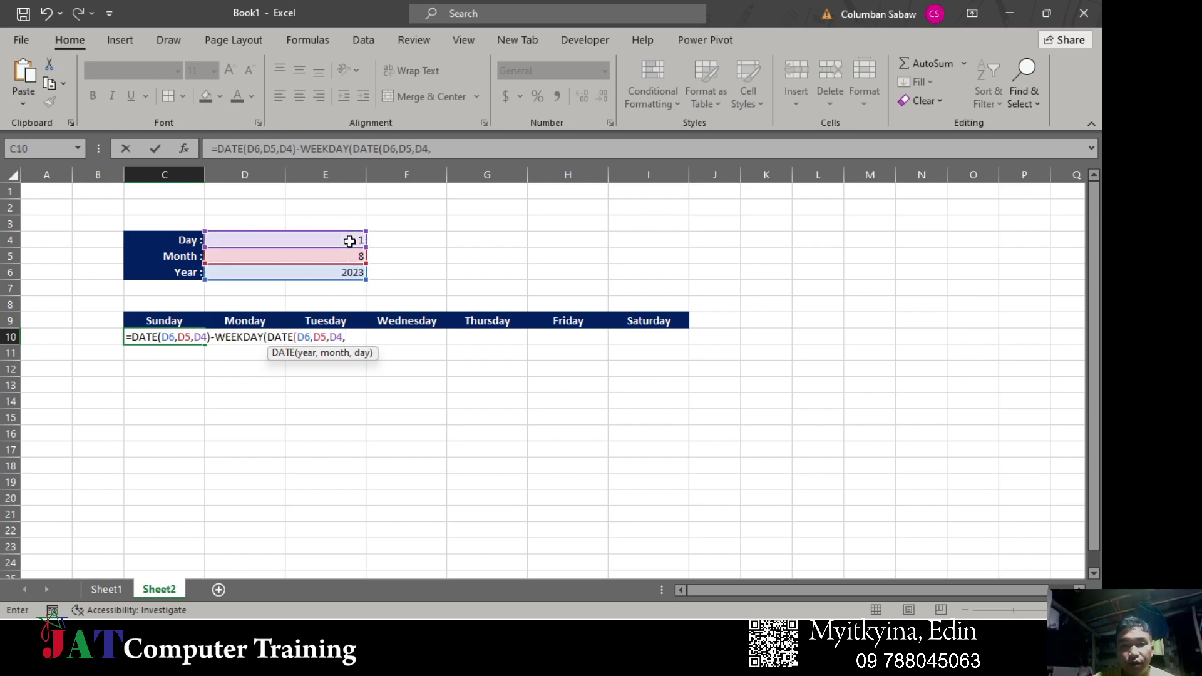
pyautogui.press('BackSpace')
pyautogui.write(')')
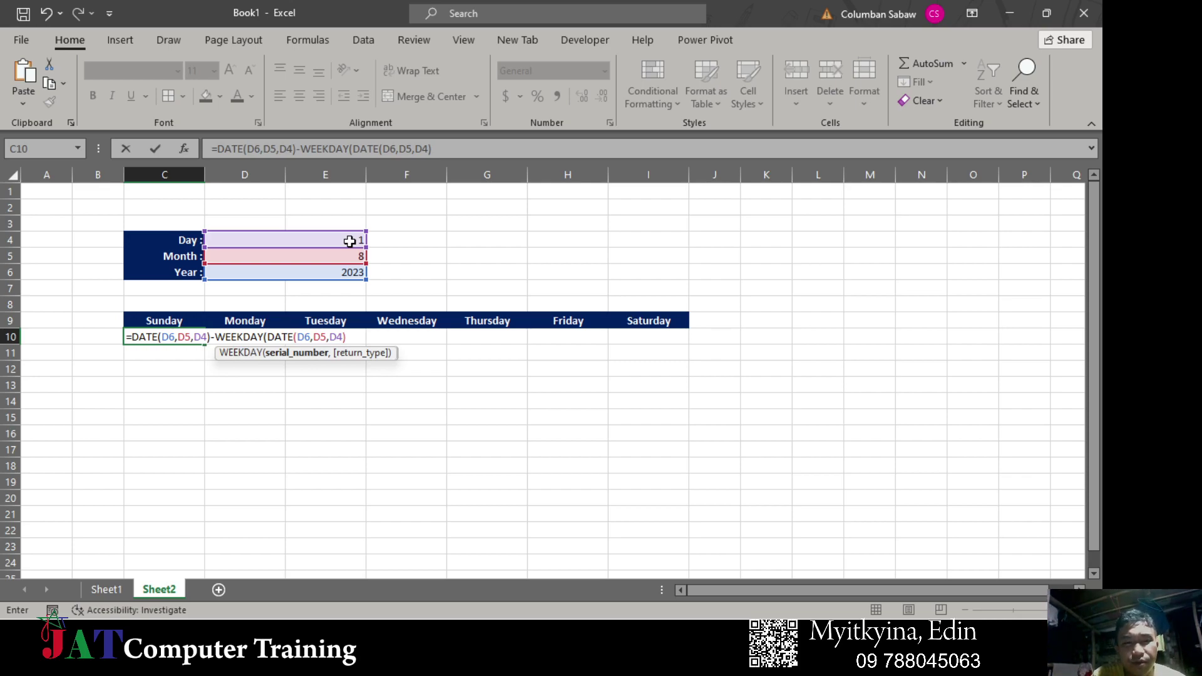
pyautogui.write(',')
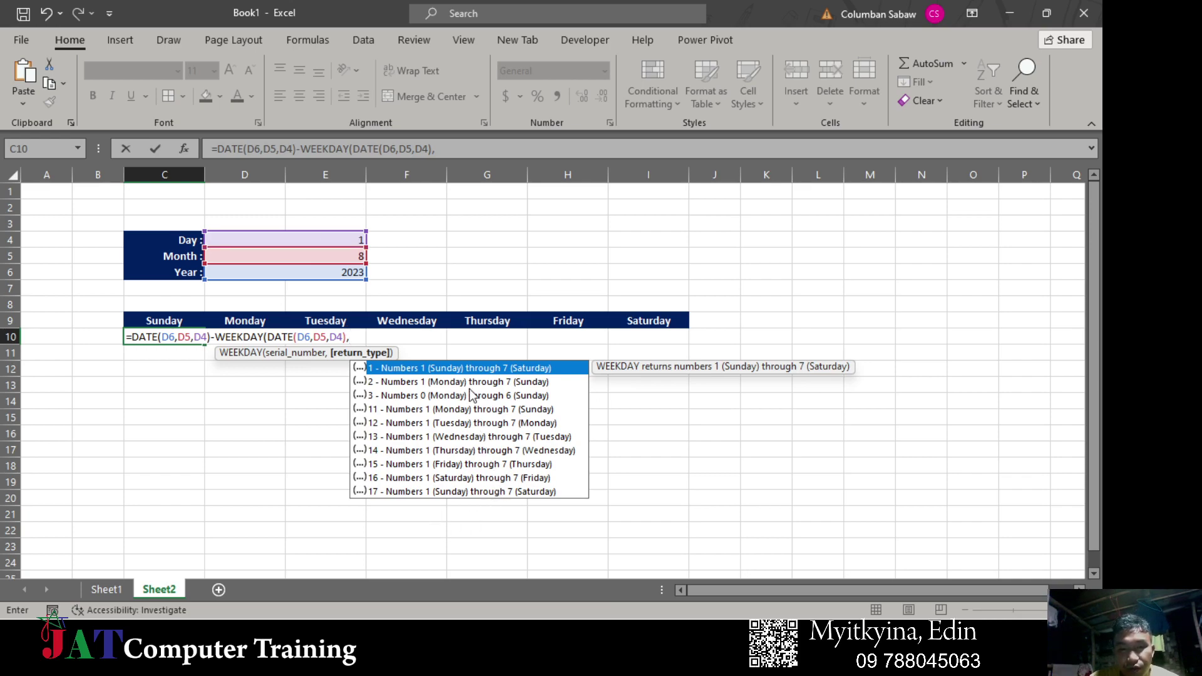
pyautogui.click(399, 383)
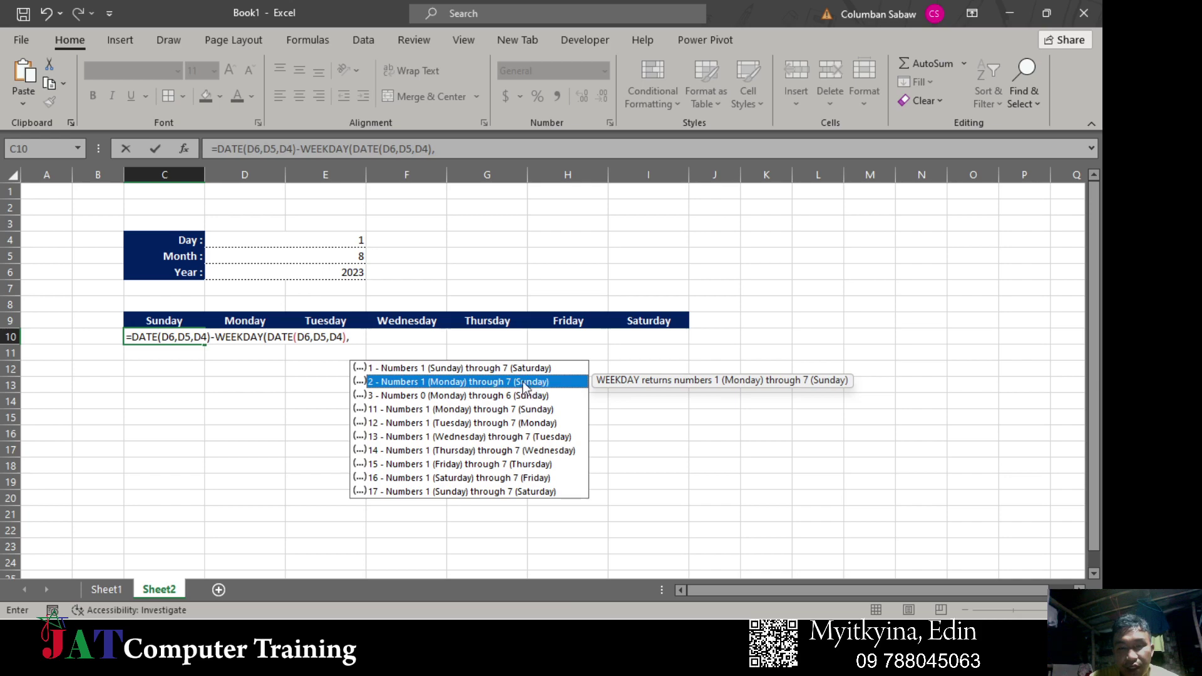
pyautogui.doubleClick(428, 383)
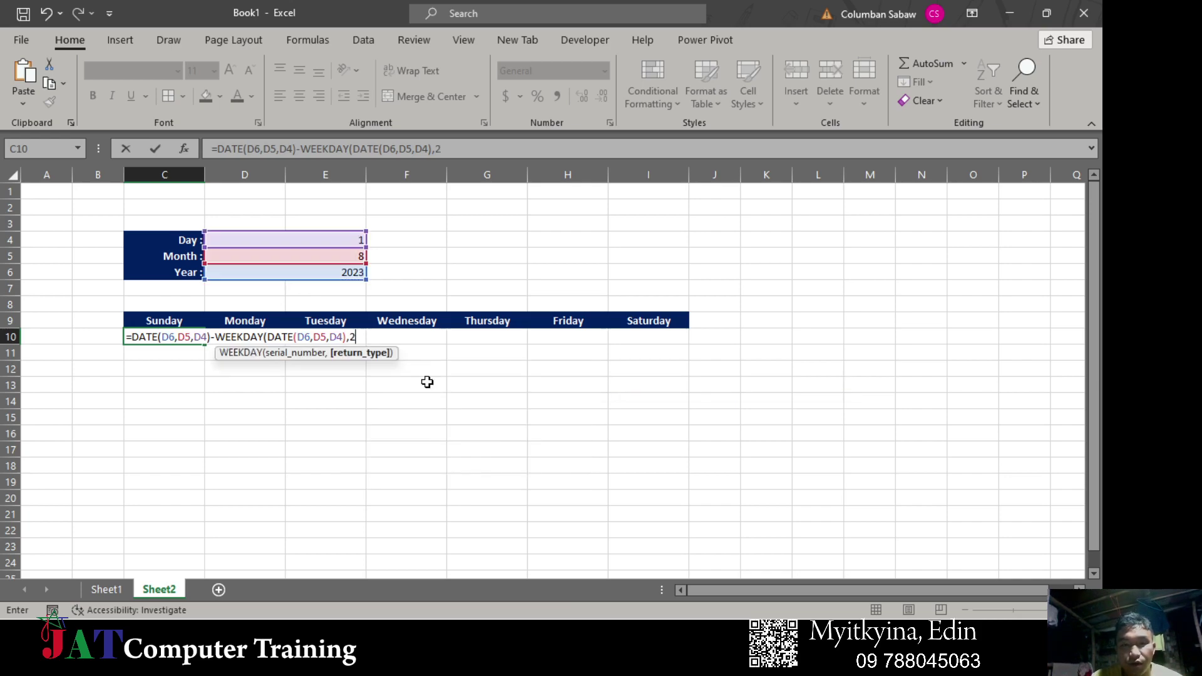
pyautogui.press('Return')
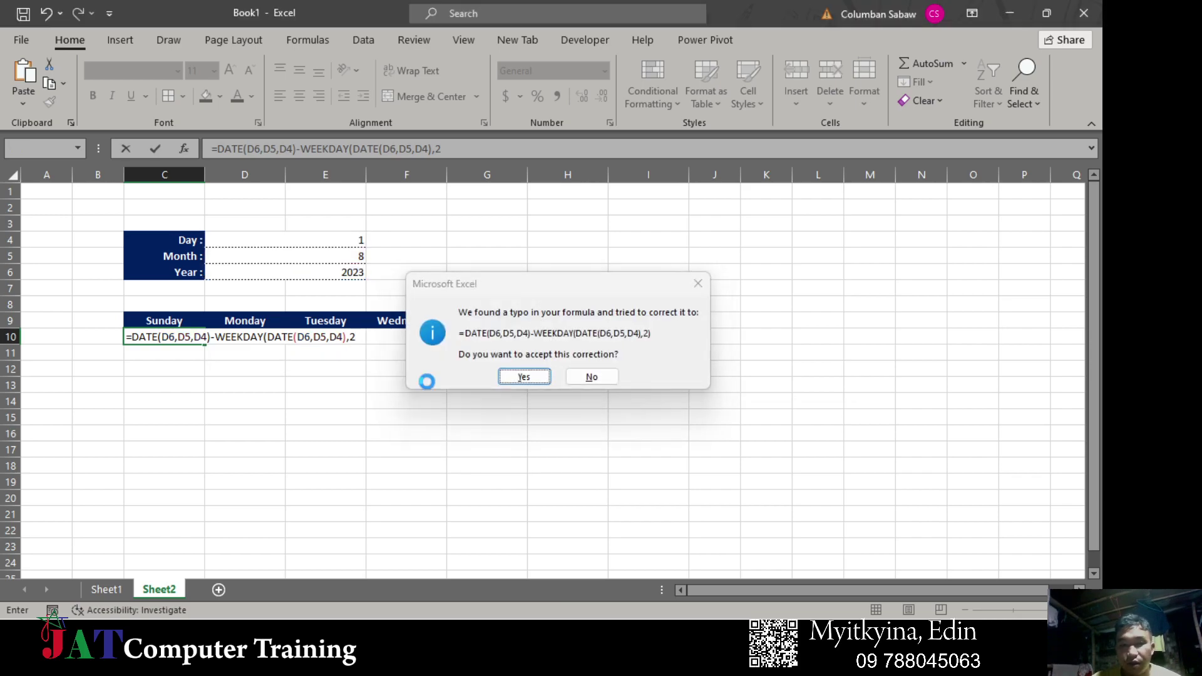
pyautogui.press('Return')
pyautogui.click(172, 336)
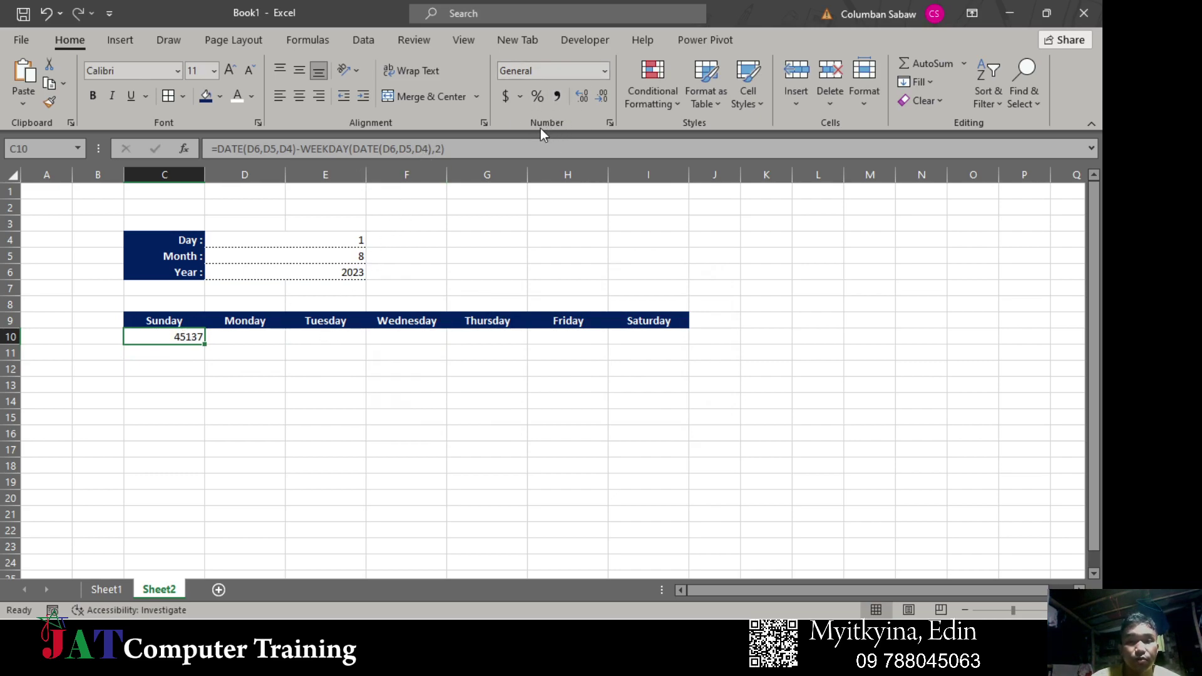
# - Format C10 with the Date category so it displays 7/30/2023
pyautogui.click(608, 124)
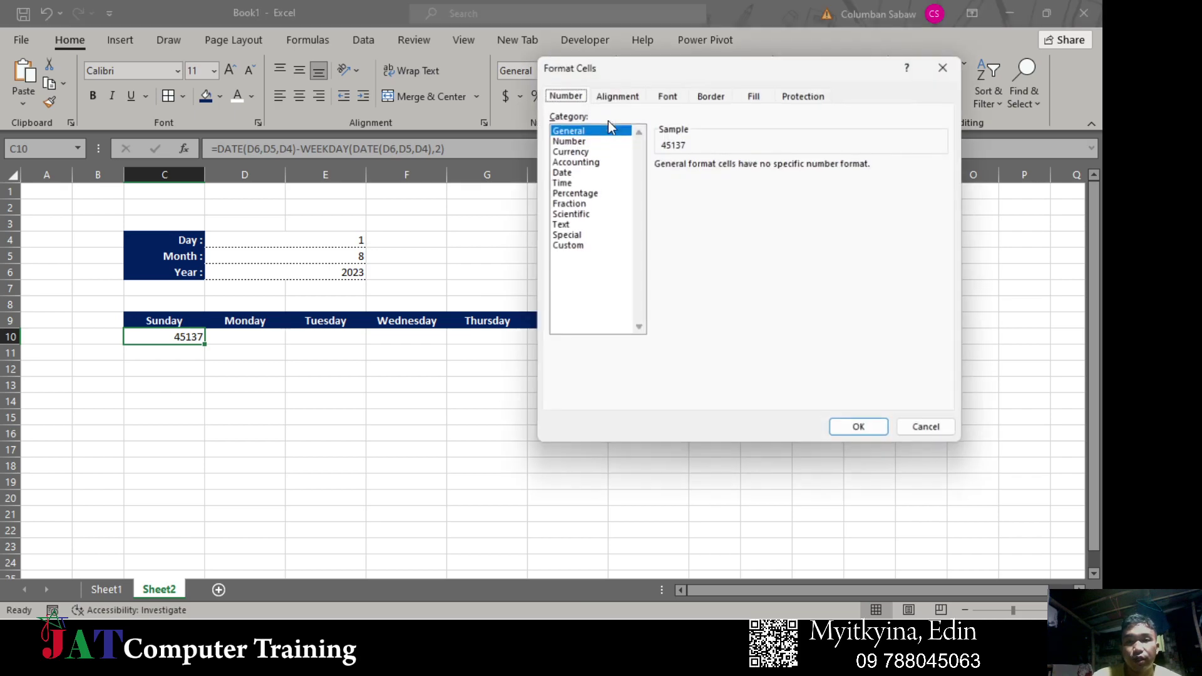
pyautogui.click(561, 172)
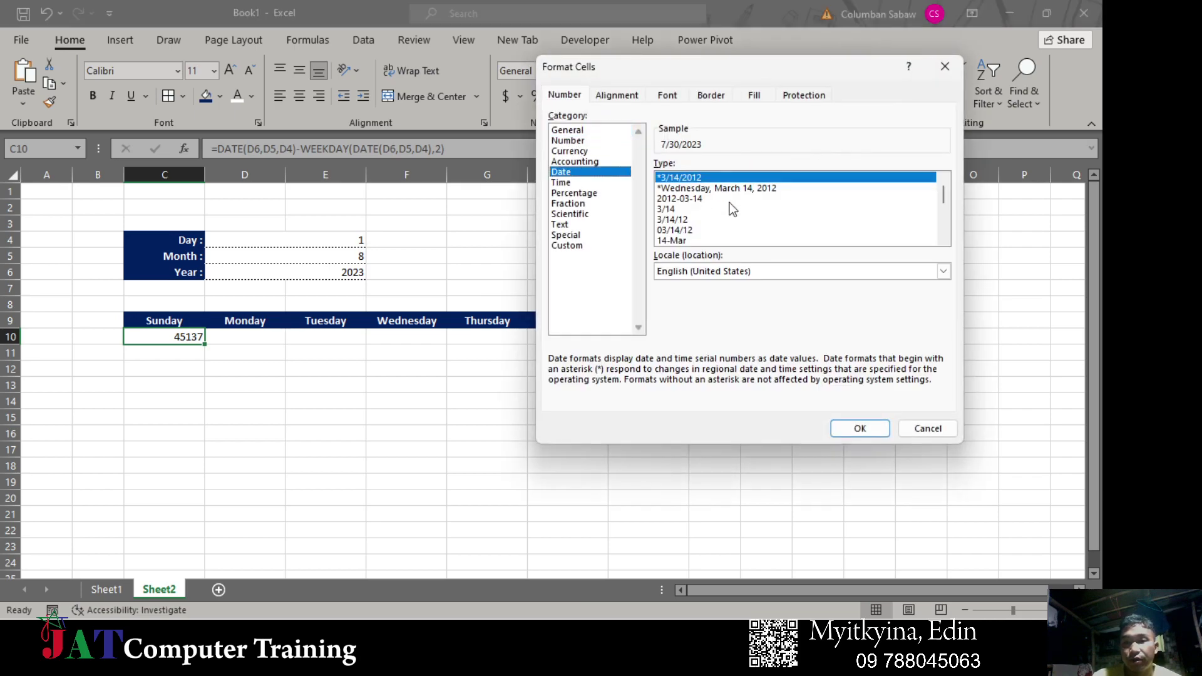
pyautogui.click(858, 429)
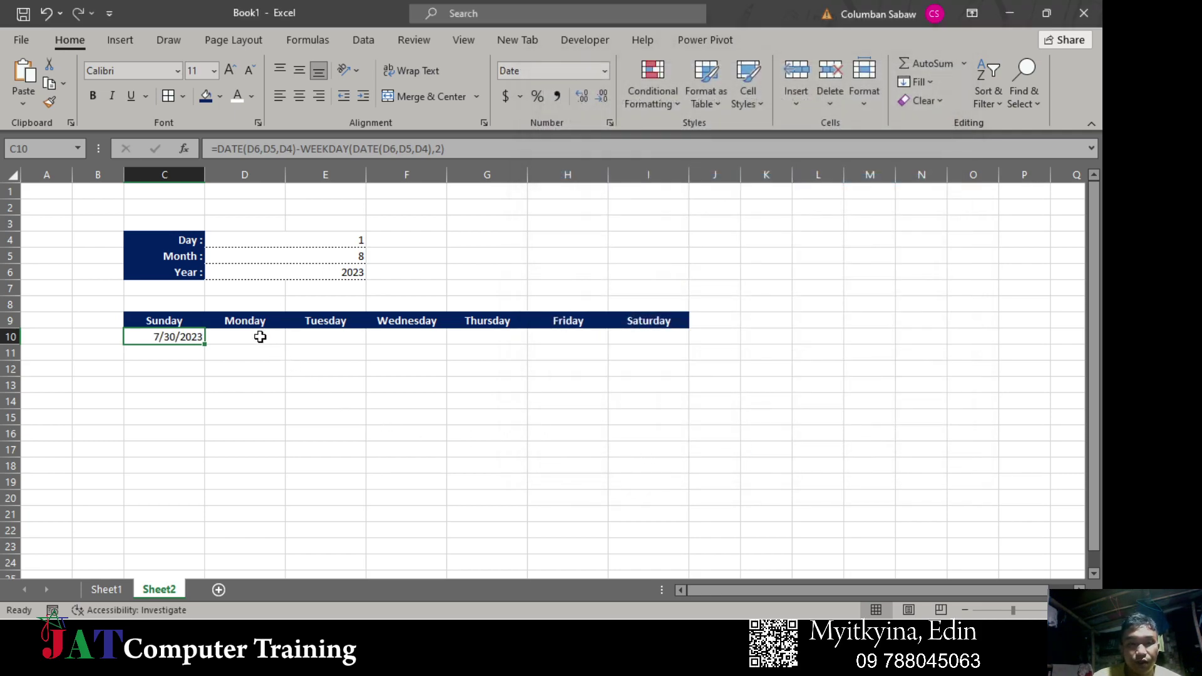
pyautogui.click(261, 338)
pyautogui.write('=')
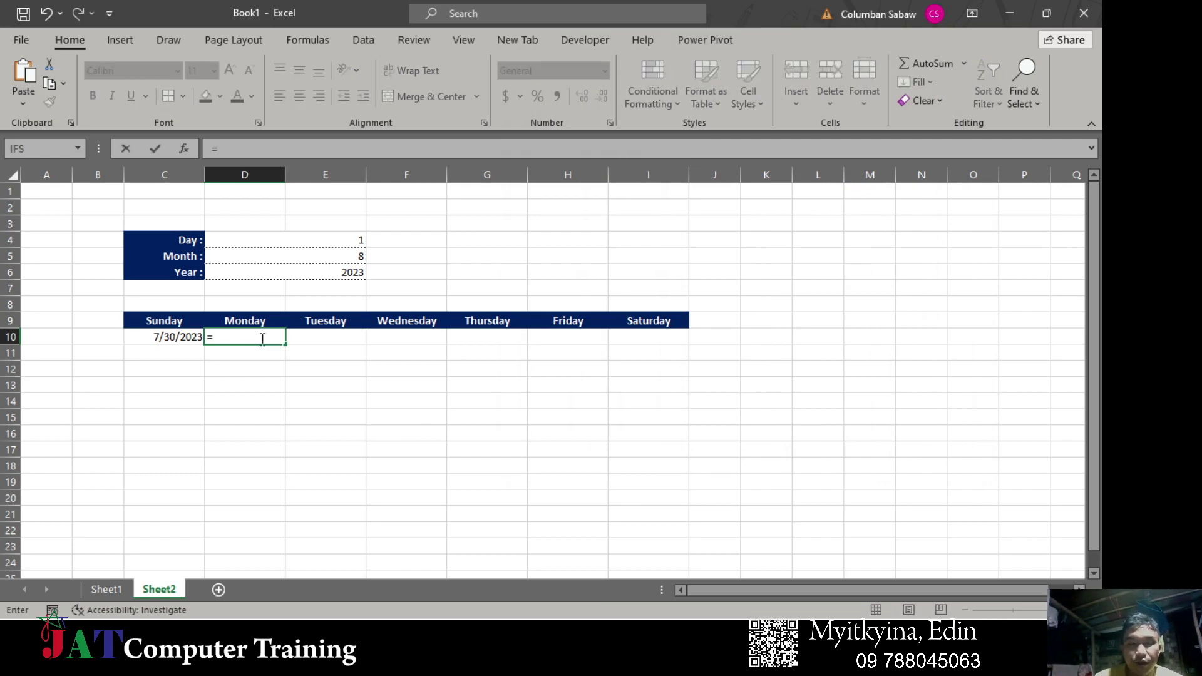
pyautogui.click(179, 340)
pyautogui.write('+1')
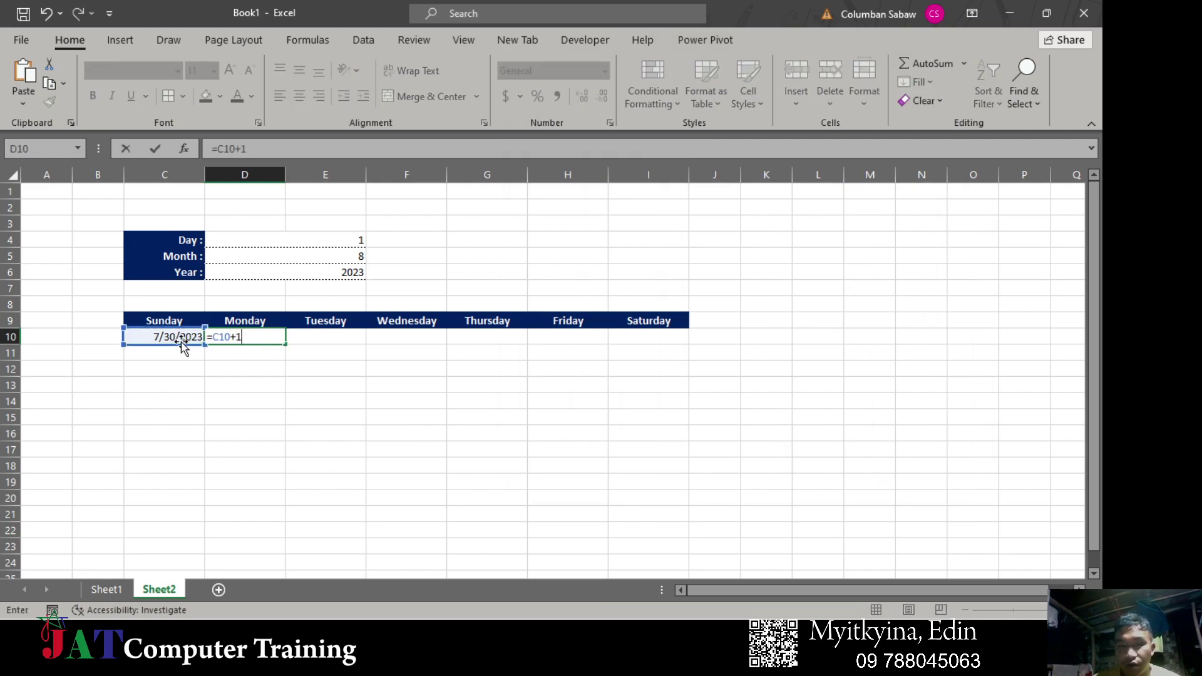
pyautogui.press('Return')
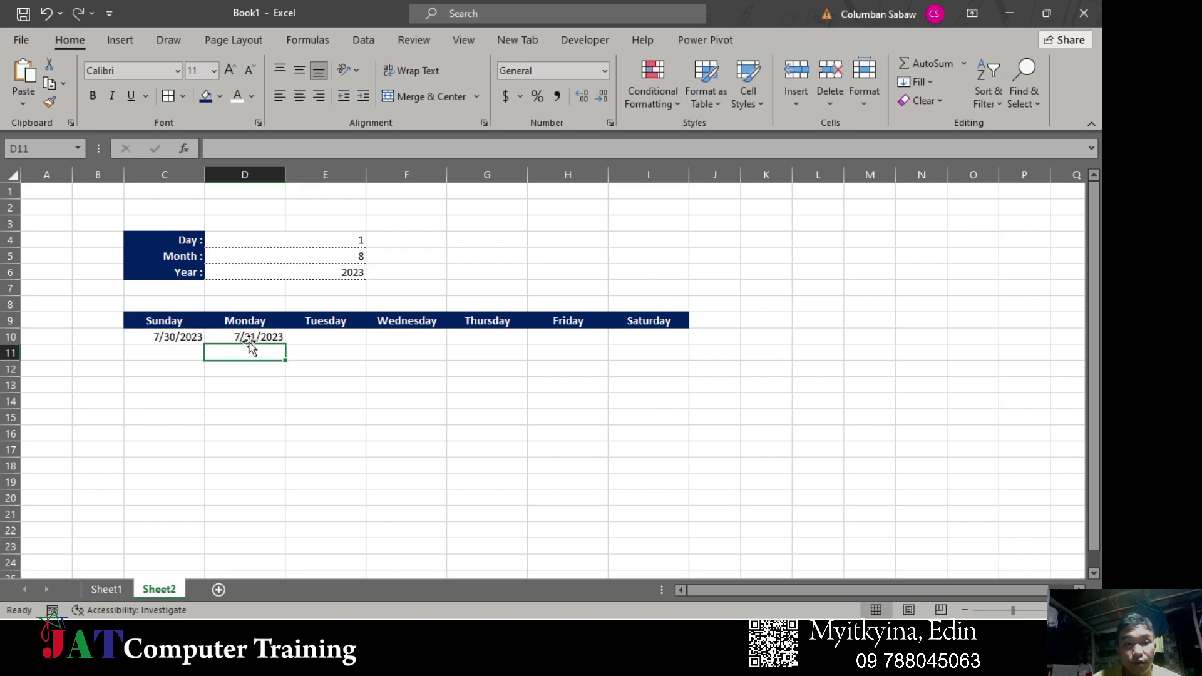
pyautogui.click(250, 336)
pyautogui.moveTo(286, 344); pyautogui.dragTo(686, 344)
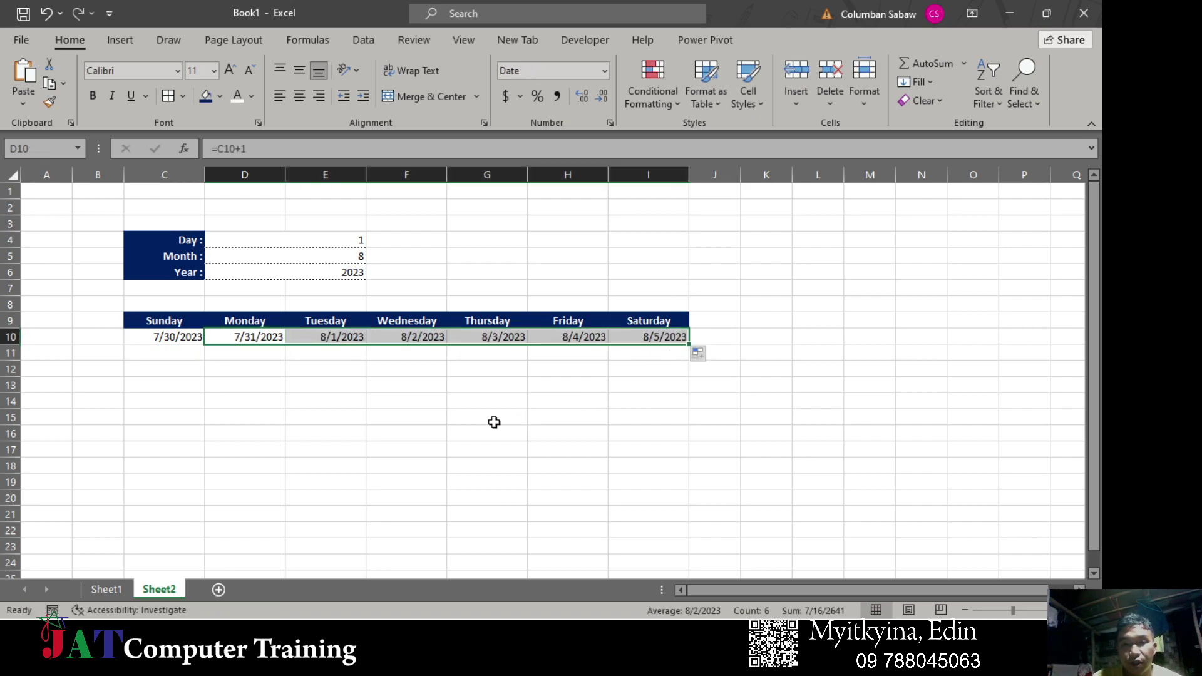
pyautogui.moveTo(178, 336); pyautogui.dragTo(229, 333)
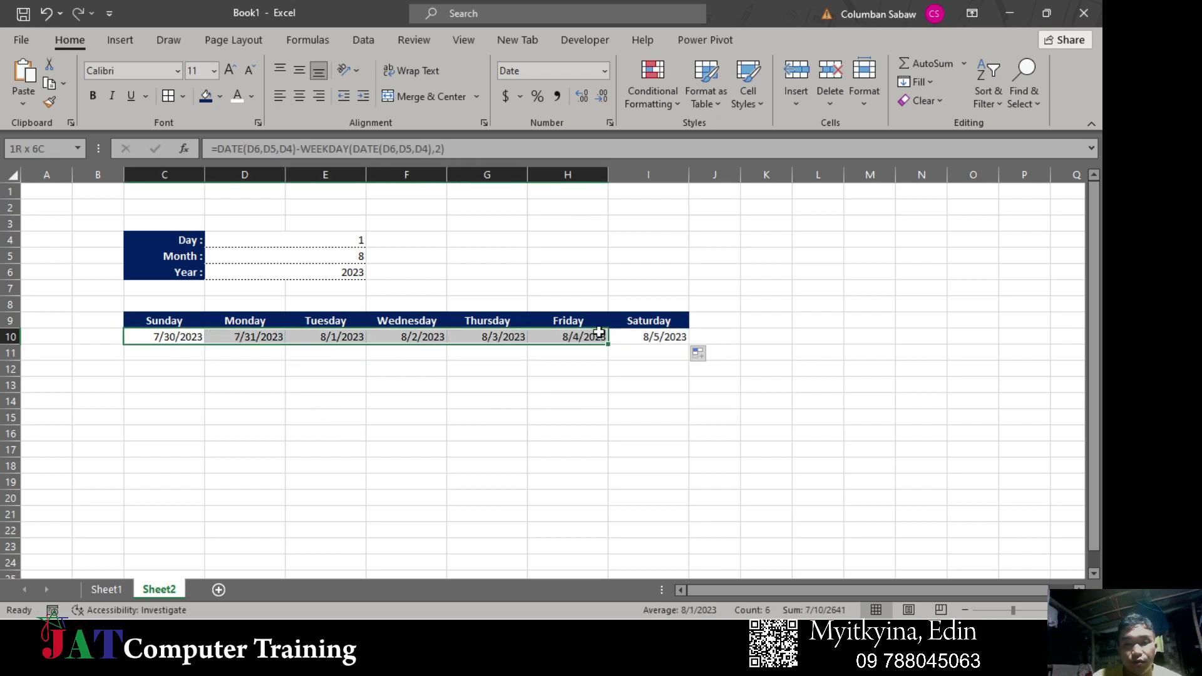
pyautogui.moveTo(244, 335)
pyautogui.mouseDown()
pyautogui.moveTo(669, 346)
pyautogui.moveTo(668, 336)
pyautogui.moveTo(691, 369)
pyautogui.mouseUp()
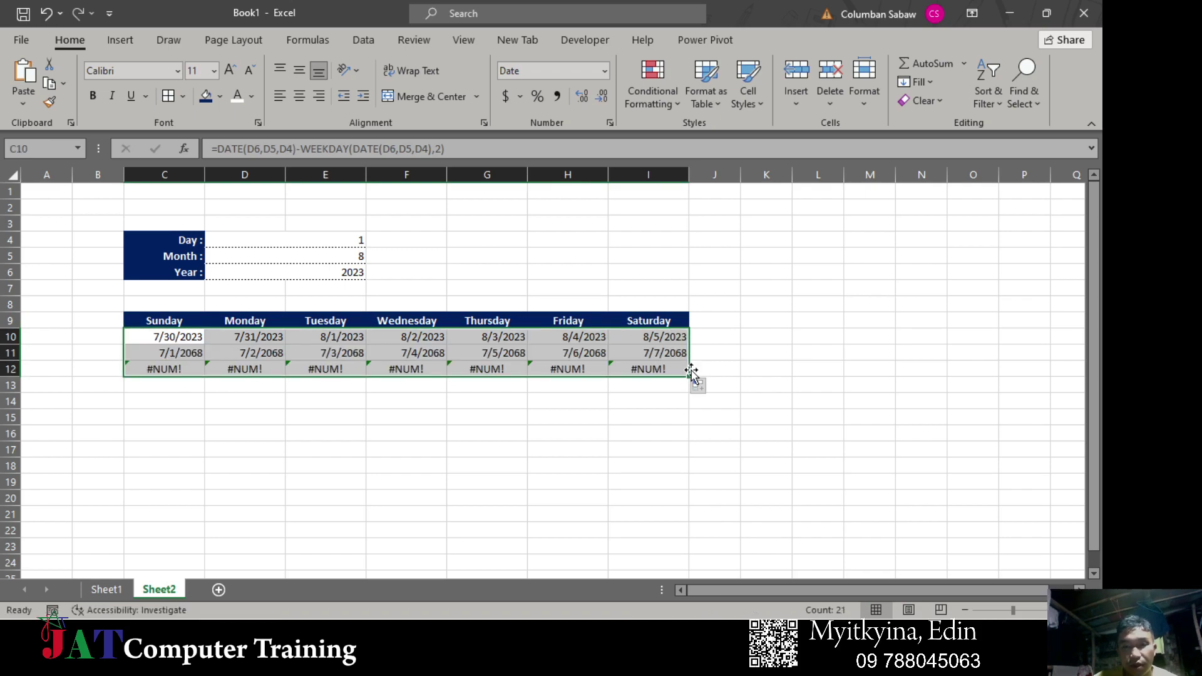
pyautogui.hotkey('ctrl', 'z')
# - Enter =I10+1 in C11 so the second week starts the day after Saturday
pyautogui.click(179, 351)
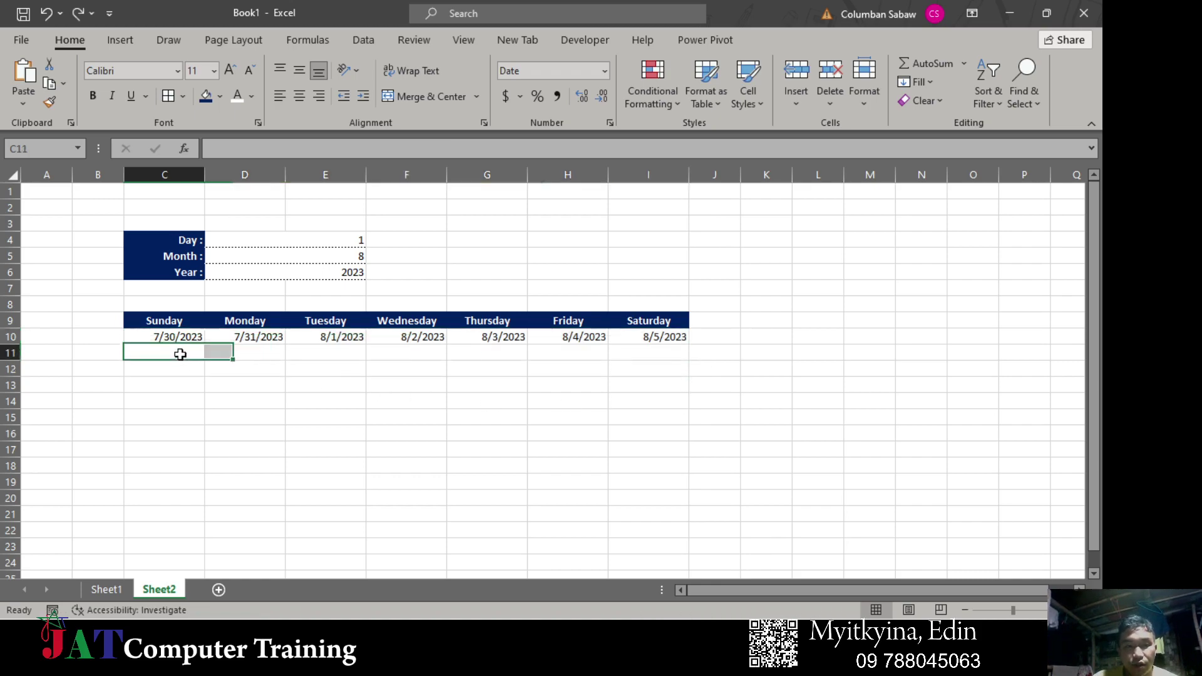
pyautogui.write('=')
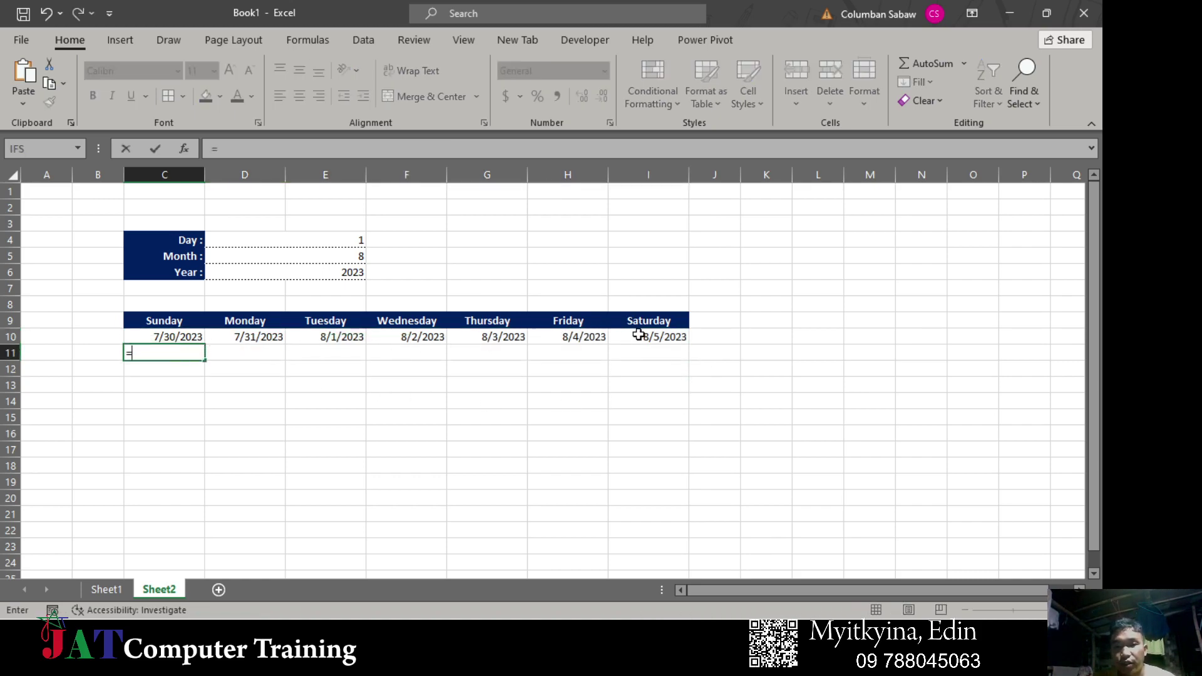
pyautogui.click(639, 336)
pyautogui.press('Return')
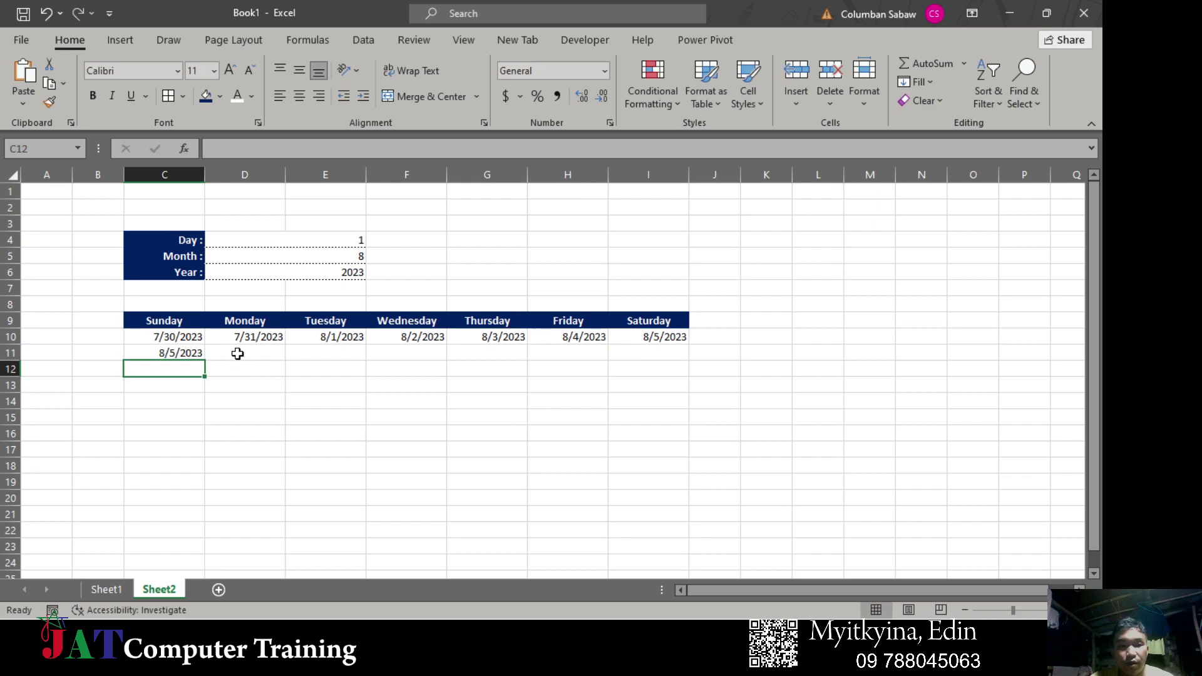
pyautogui.click(187, 351)
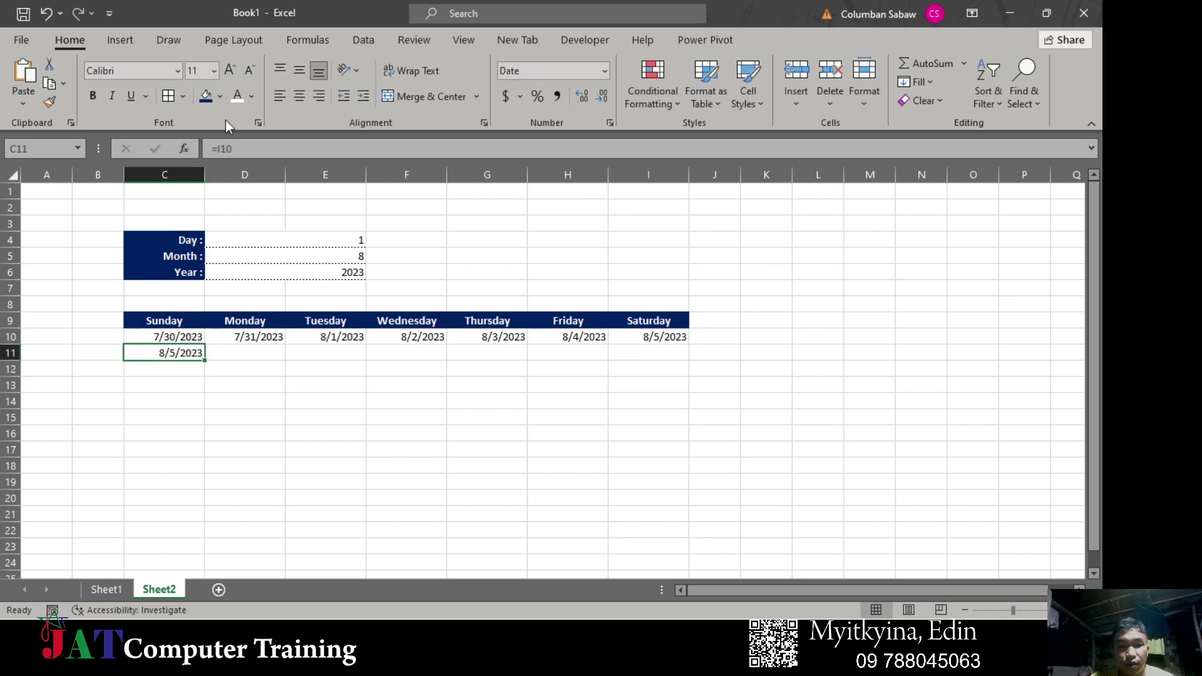
pyautogui.click(257, 147)
pyautogui.write('+1')
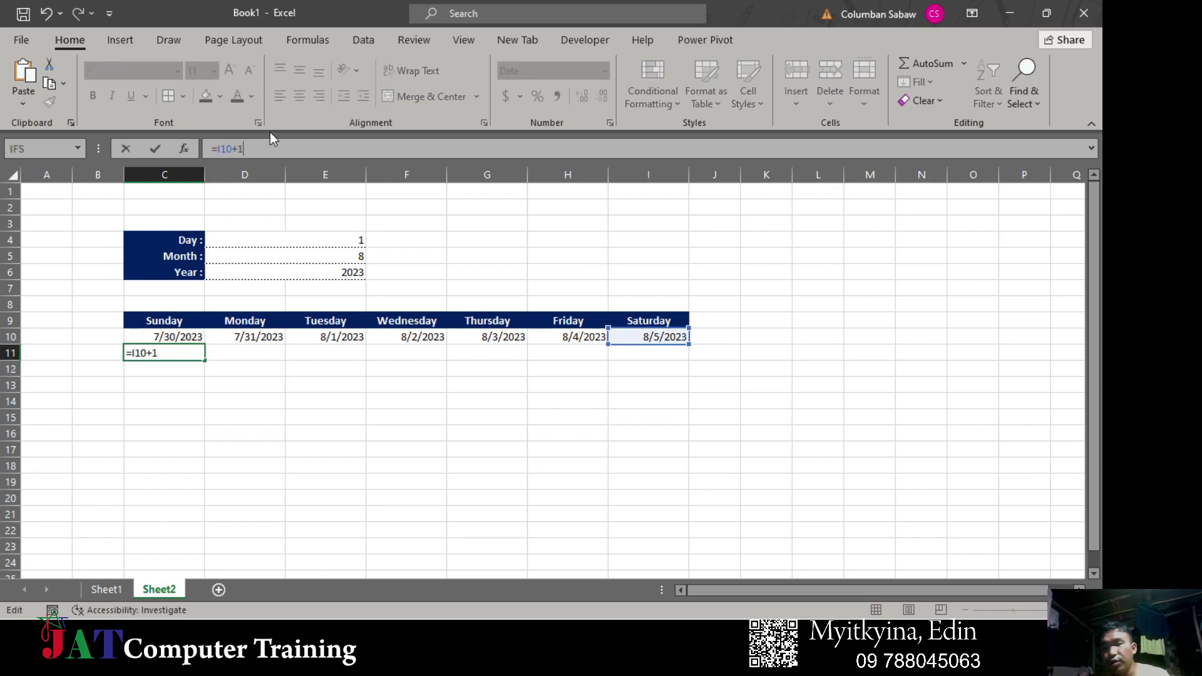
pyautogui.press('Return')
# - Enter =C11+1 in D11 and fill it across to I11
pyautogui.click(277, 350)
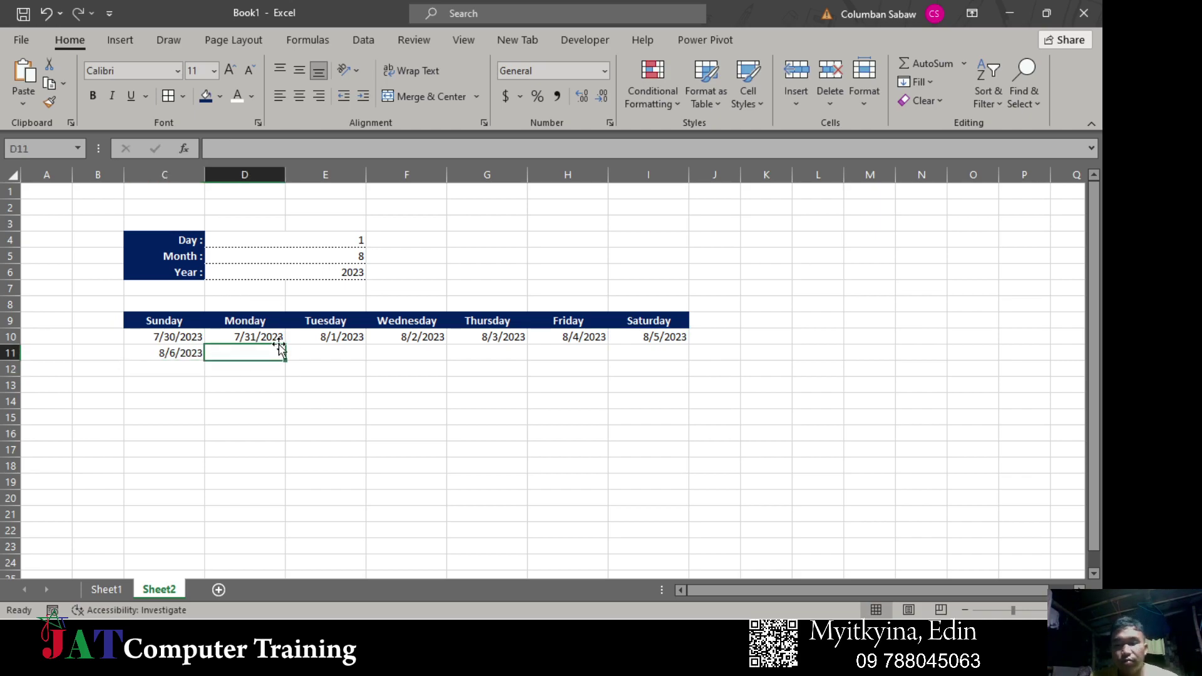
pyautogui.write('=')
pyautogui.click(190, 355)
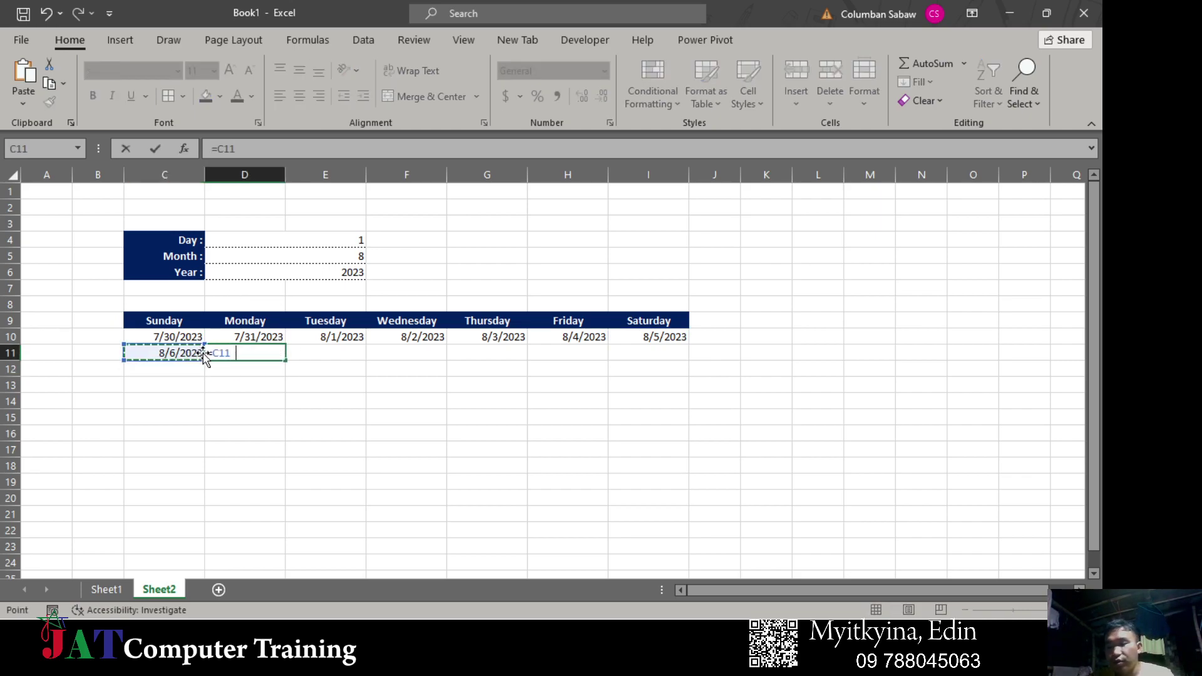
pyautogui.write('+1')
pyautogui.press('Return')
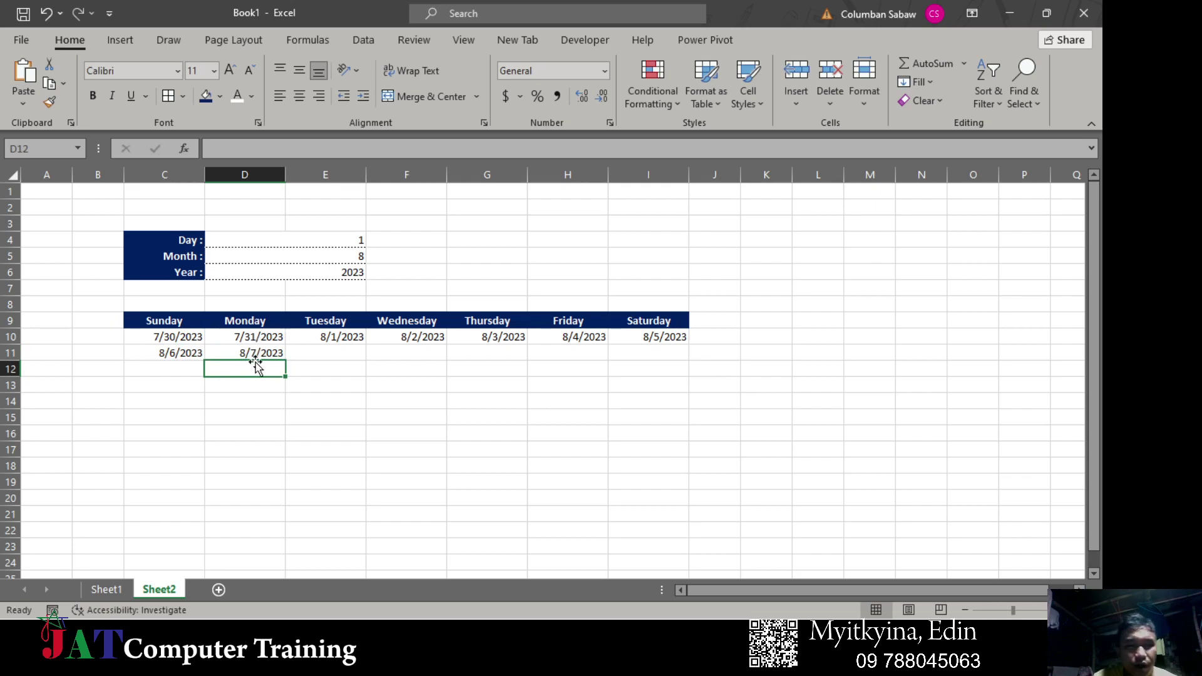
pyautogui.click(261, 351)
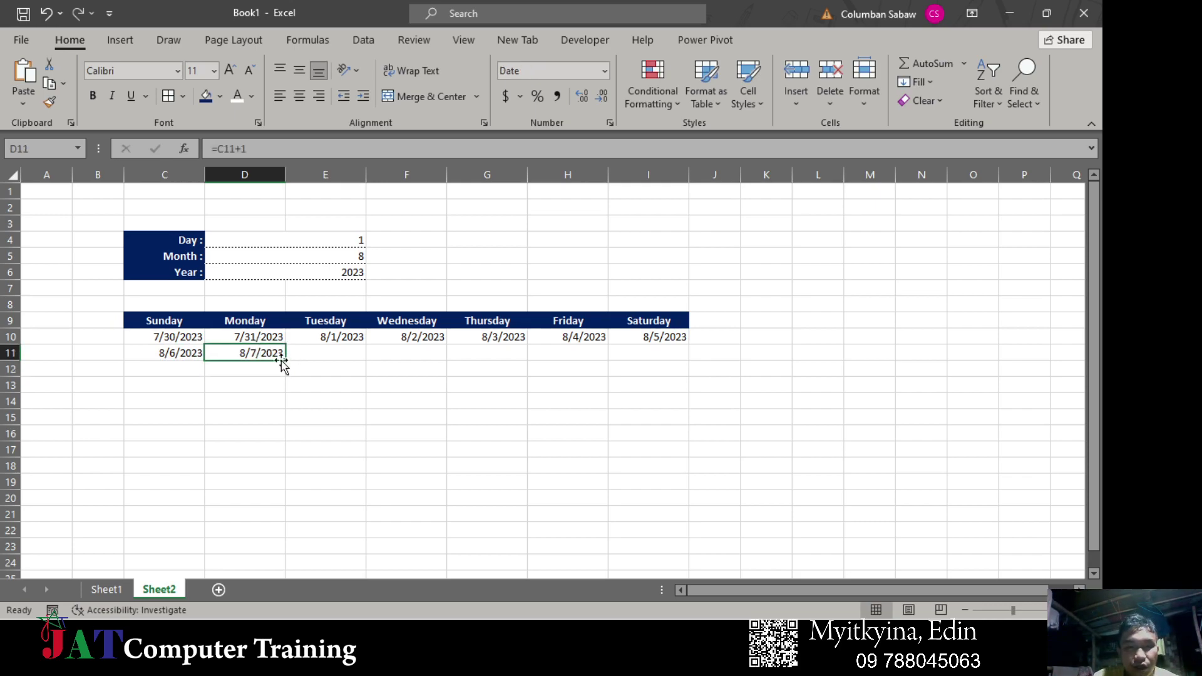
pyautogui.moveTo(286, 361); pyautogui.dragTo(661, 363)
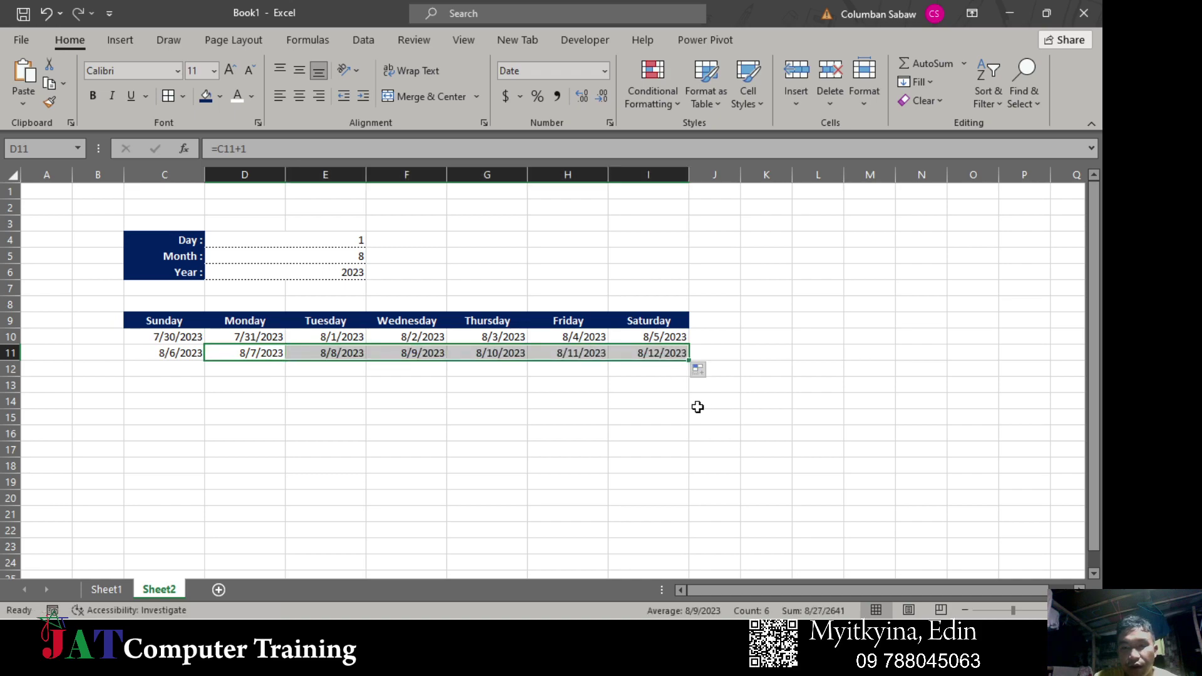
pyautogui.click(507, 436)
# - Fill the C11:I11 week down through row 14, ending on 9/2/2023, then select C10:I14
pyautogui.moveTo(169, 353)
pyautogui.mouseDown()
pyautogui.moveTo(669, 353)
pyautogui.moveTo(691, 362)
pyautogui.moveTo(700, 430)
pyautogui.mouseUp()
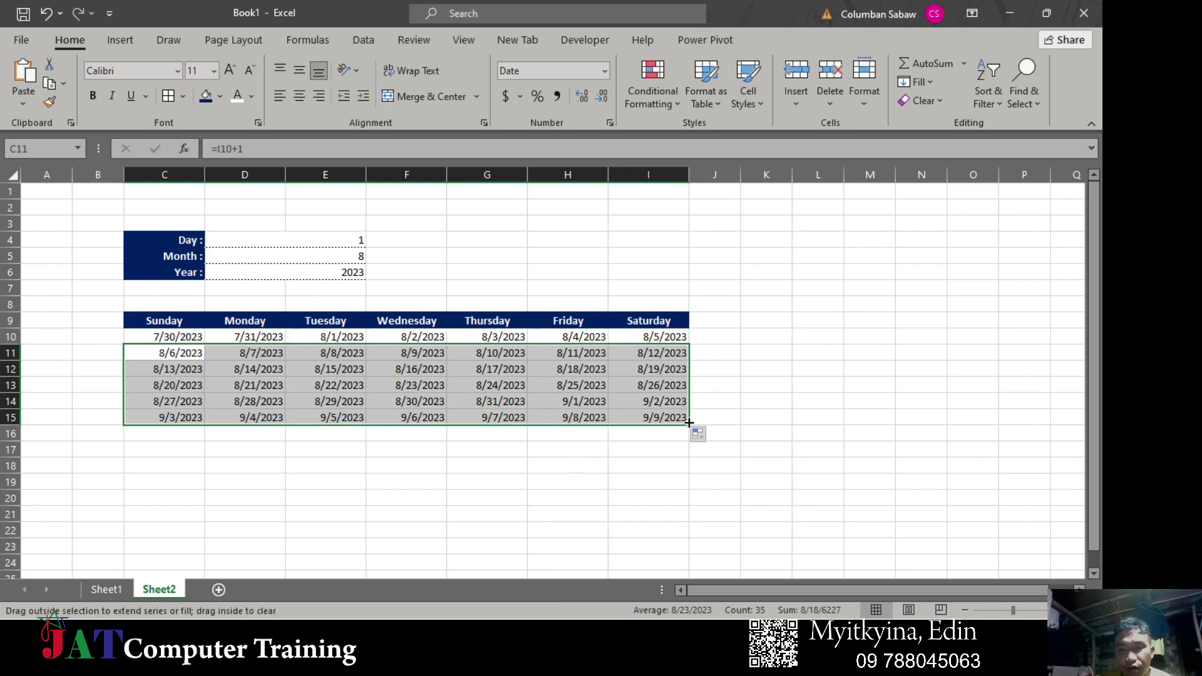
pyautogui.moveTo(689, 425); pyautogui.dragTo(689, 409)
pyautogui.click(628, 472)
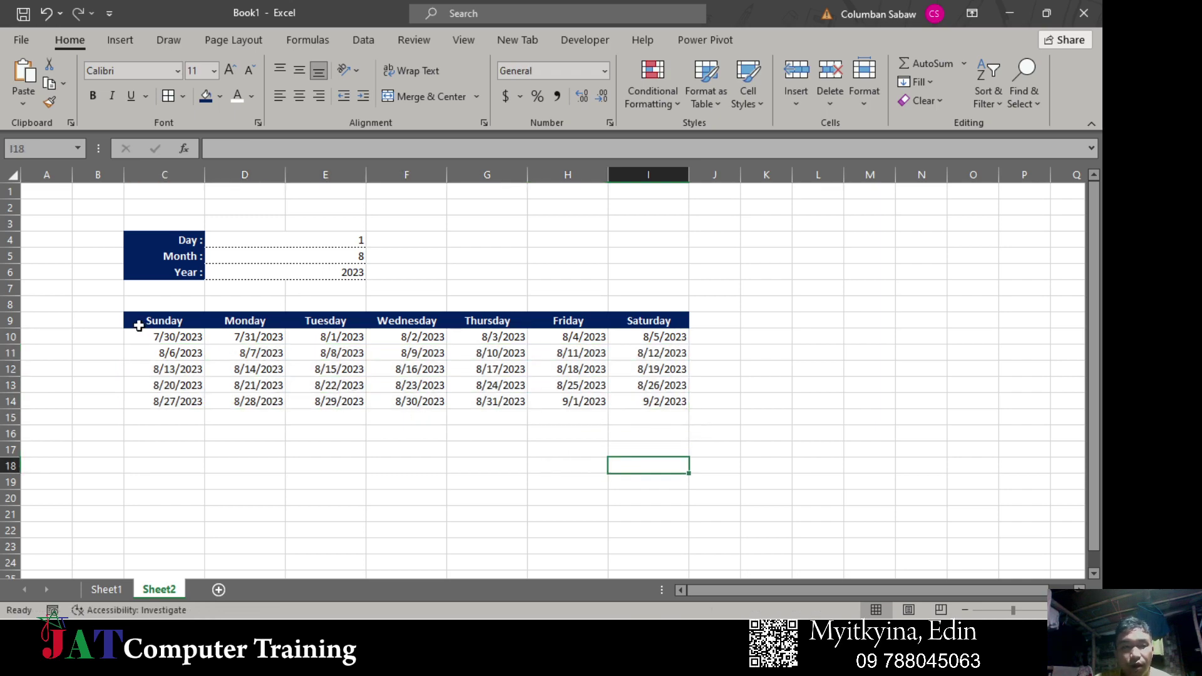
pyautogui.moveTo(152, 337); pyautogui.dragTo(662, 403)
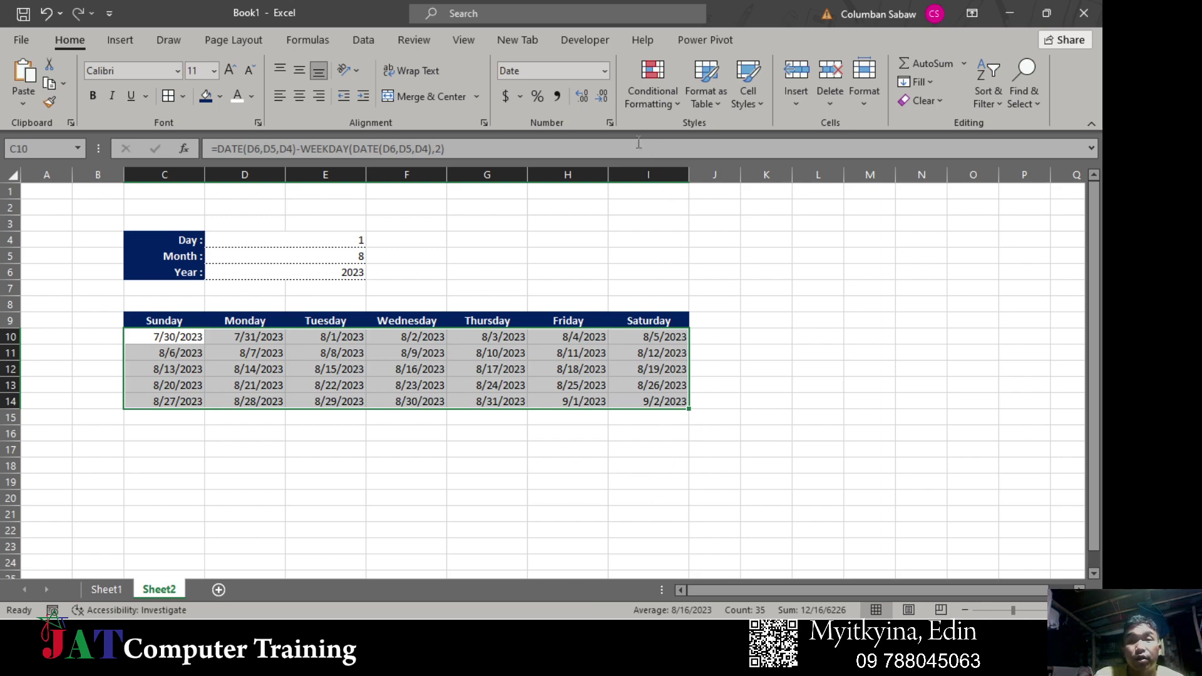
# - Replace the m/d/yyyy format on C10:I14 with the custom format dd
pyautogui.click(610, 118)
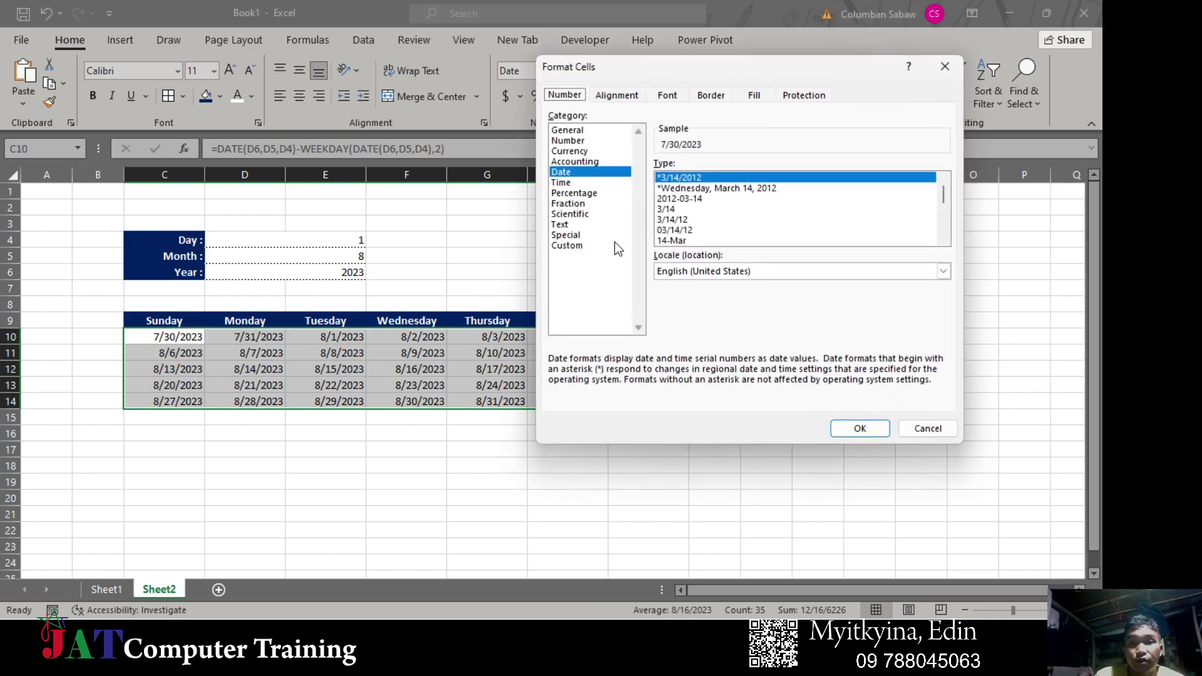
pyautogui.click(593, 245)
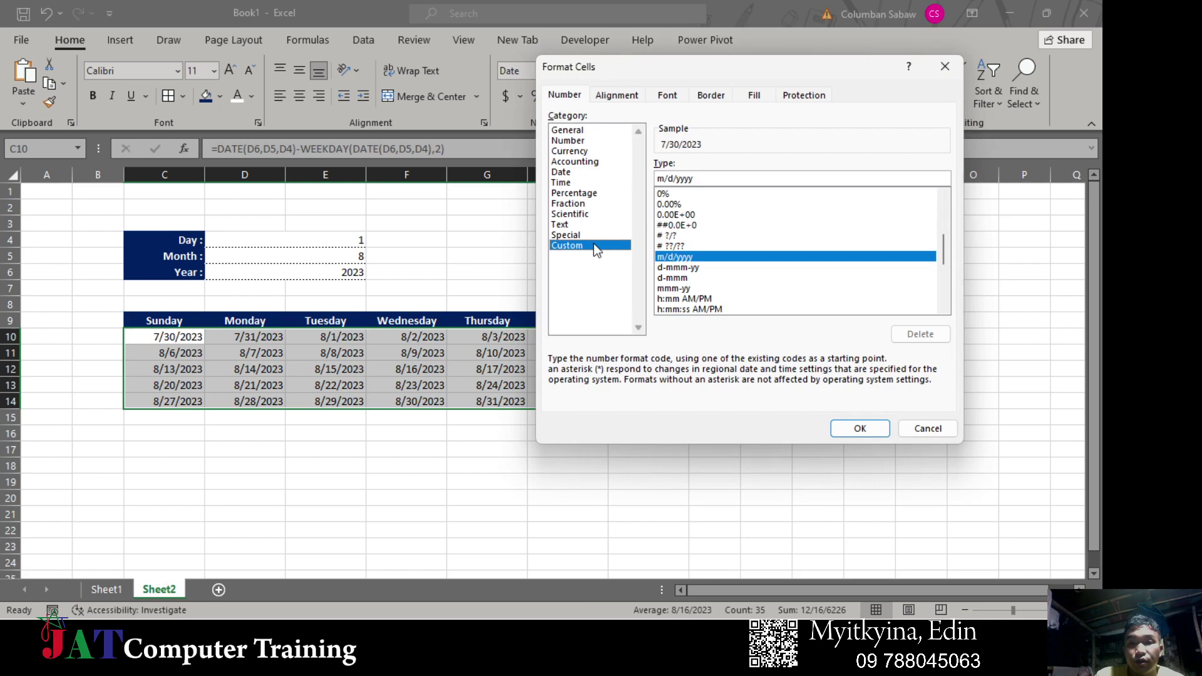
pyautogui.doubleClick(707, 175)
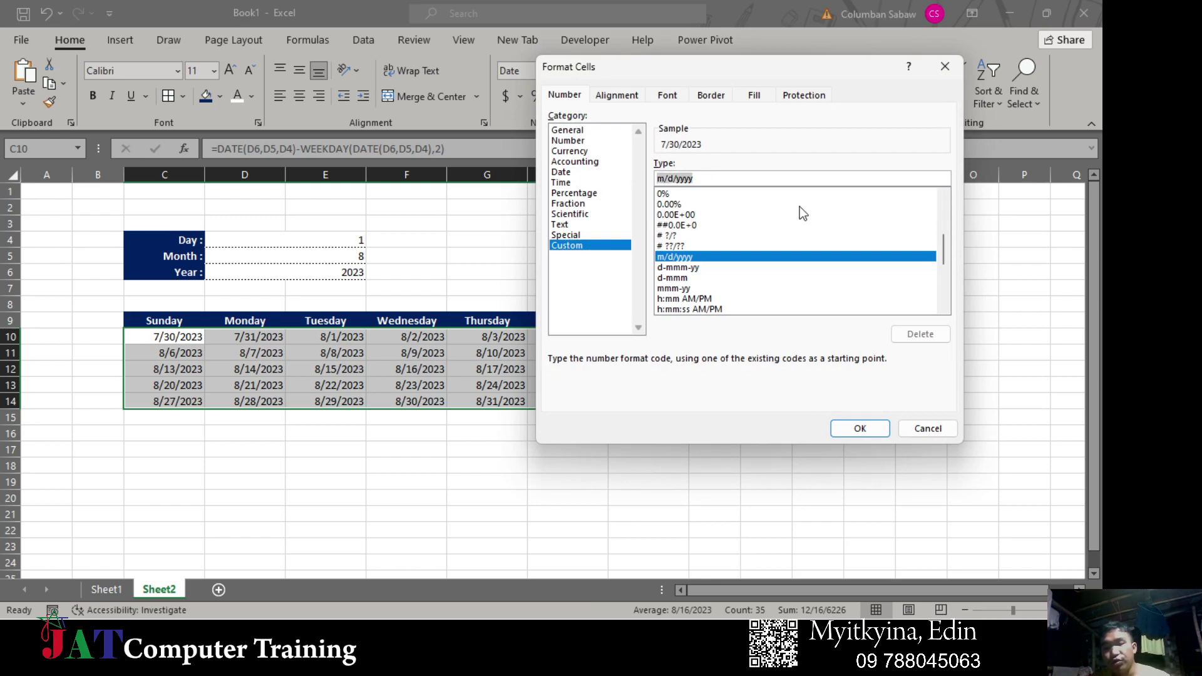
pyautogui.write('dd')
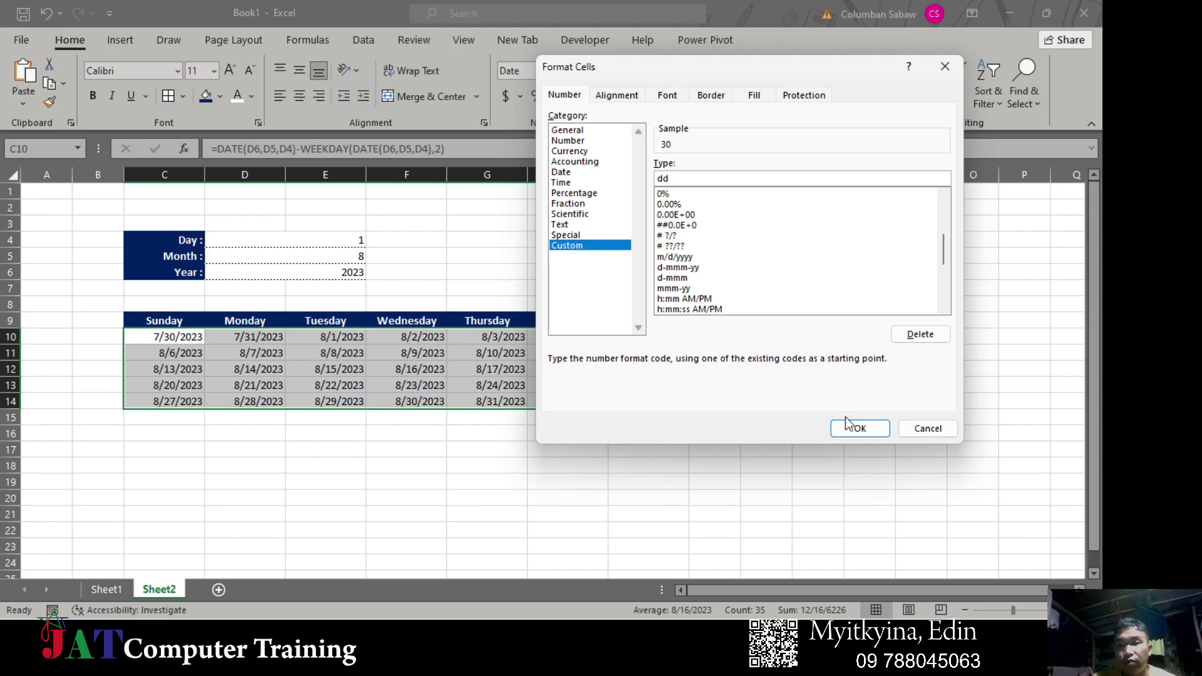
pyautogui.click(854, 427)
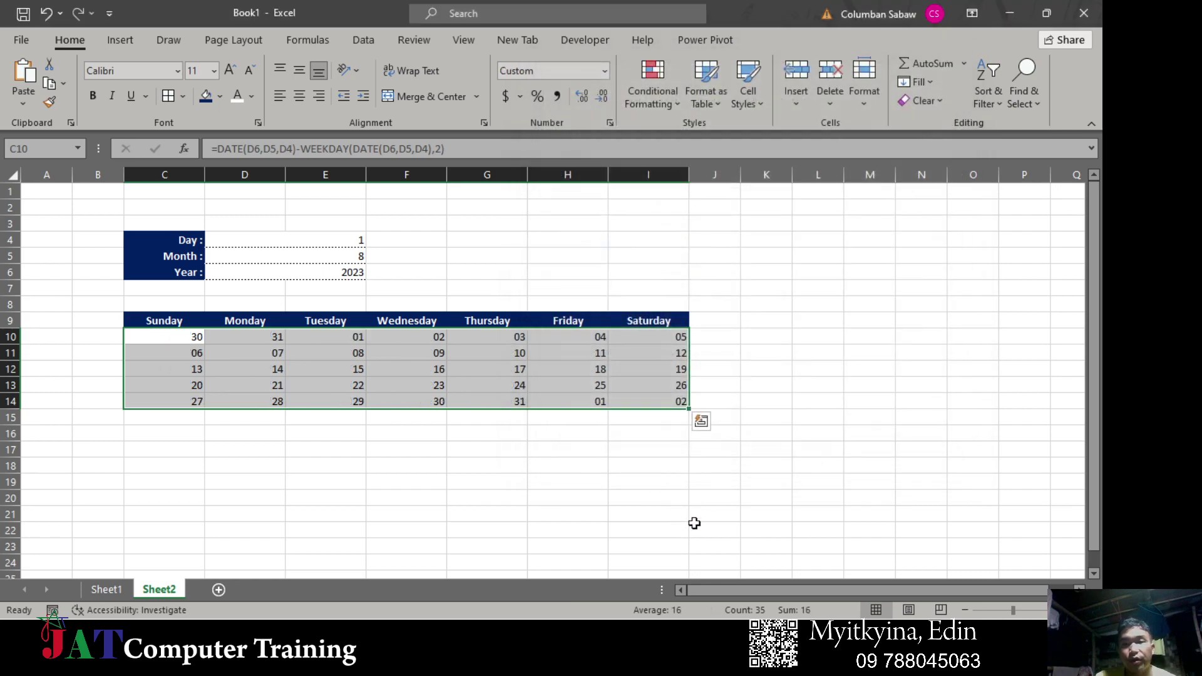
pyautogui.click(260, 481)
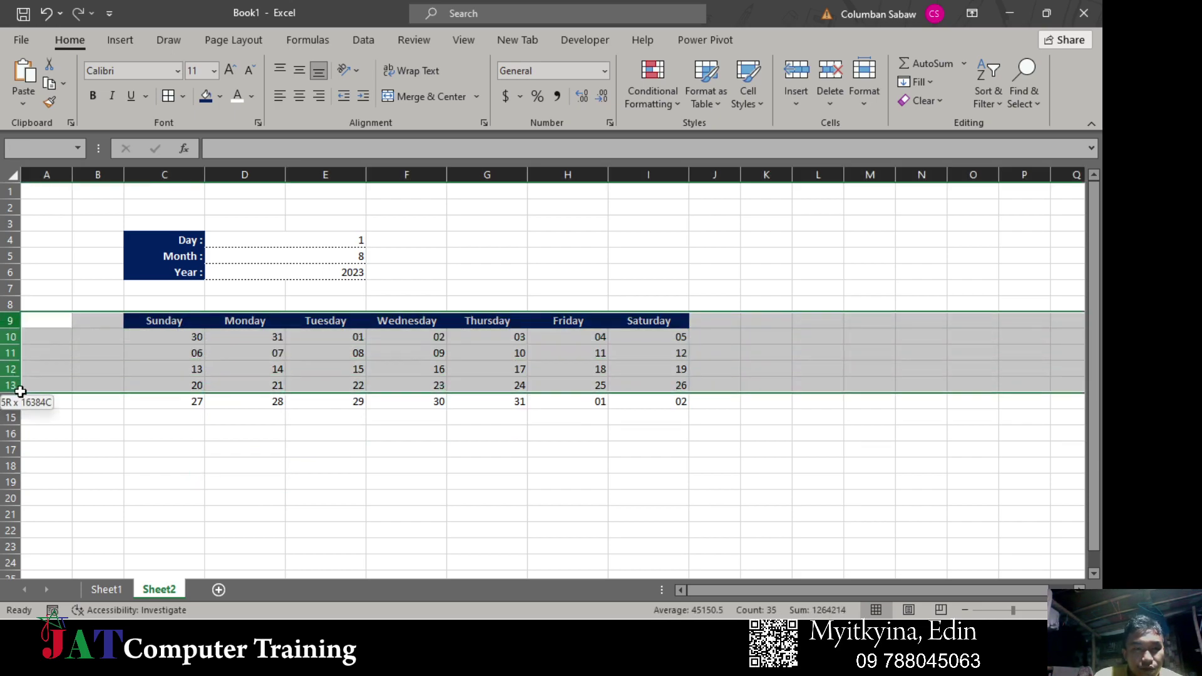
# - Make rows 9–14 taller and set the day numbers in C10:I14 to bold 12 pt
pyautogui.moveTo(3, 320); pyautogui.dragTo(12, 412)
pyautogui.click(605, 508)
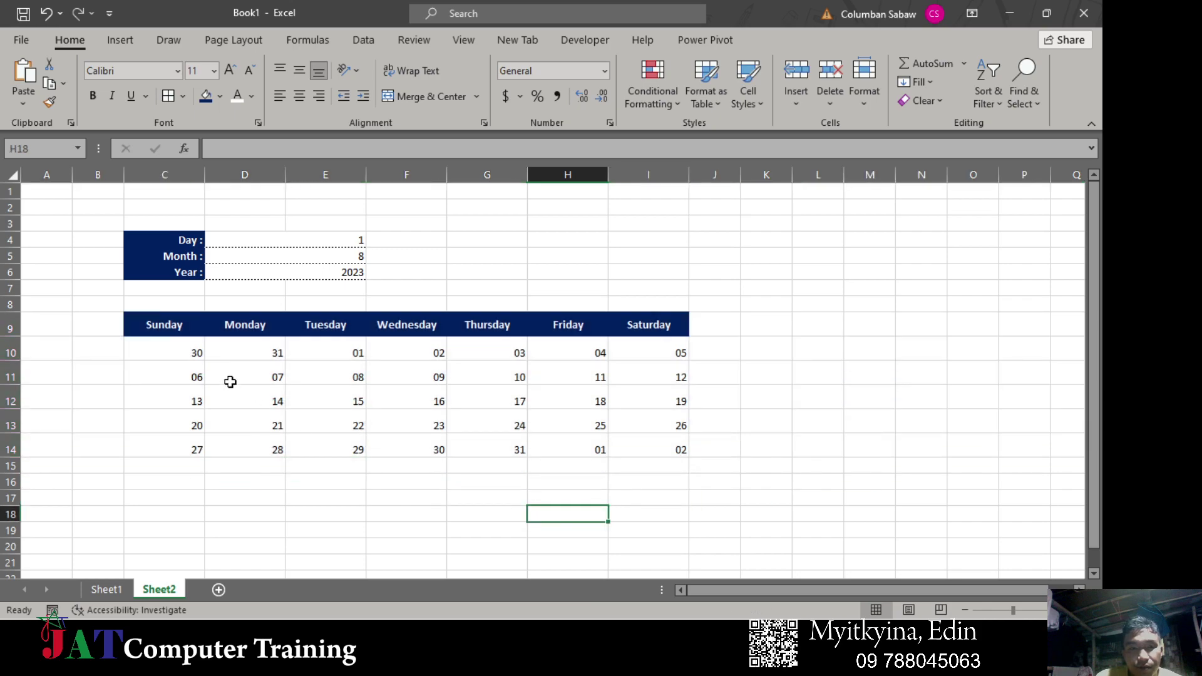
pyautogui.moveTo(183, 351); pyautogui.dragTo(661, 457)
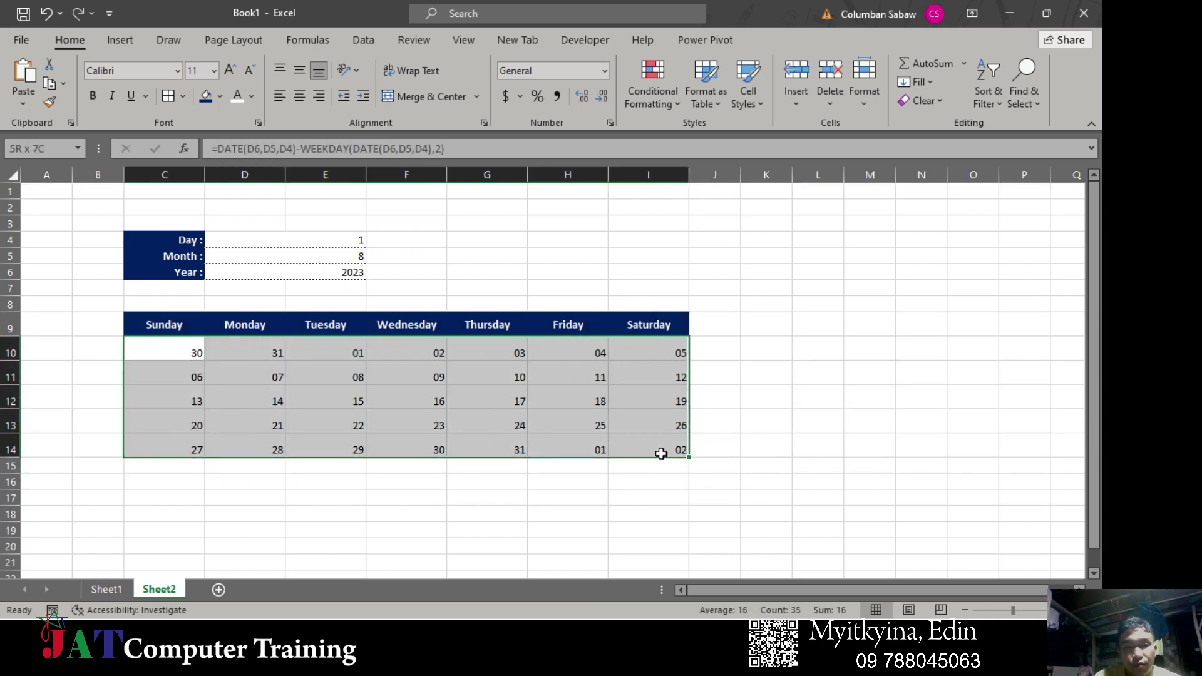
pyautogui.click(230, 71)
# - Colour the Sunday (column C) and Saturday (column I) day numbers red
pyautogui.moveTo(175, 351); pyautogui.dragTo(180, 448)
pyautogui.moveTo(645, 355)
pyautogui.keyDown('ctrl'); pyautogui.mouseDown()
pyautogui.moveTo(662, 375)
pyautogui.moveTo(671, 448)
pyautogui.mouseUp(); pyautogui.keyUp('ctrl')
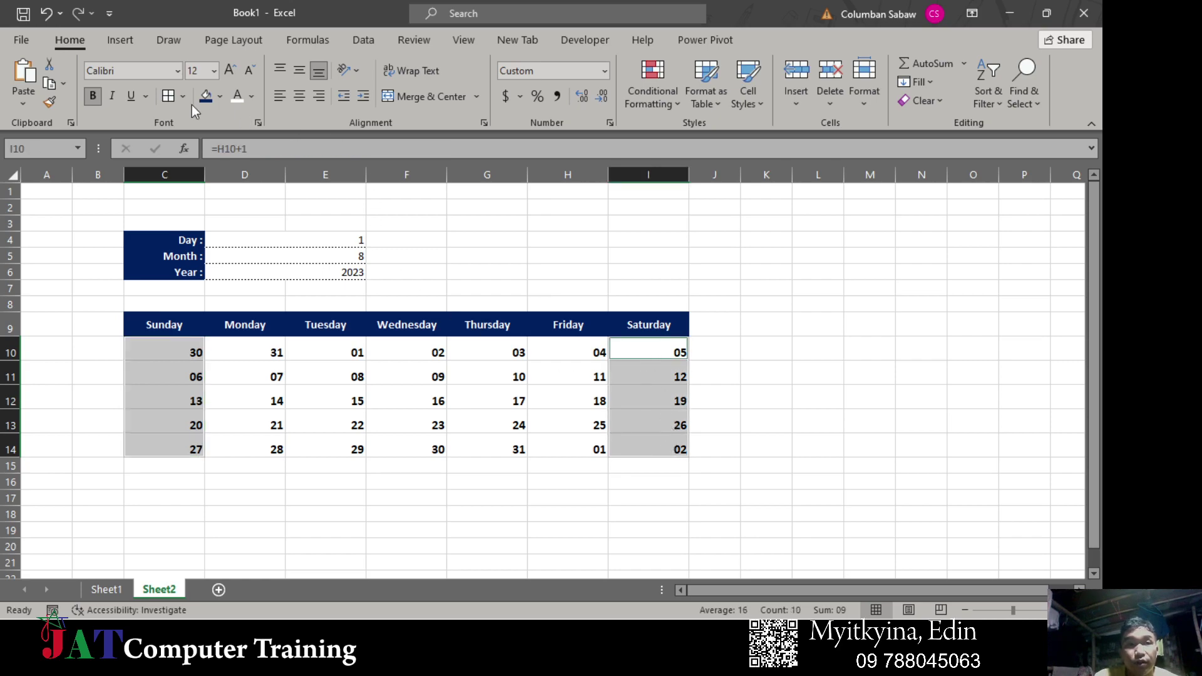
pyautogui.click(252, 97)
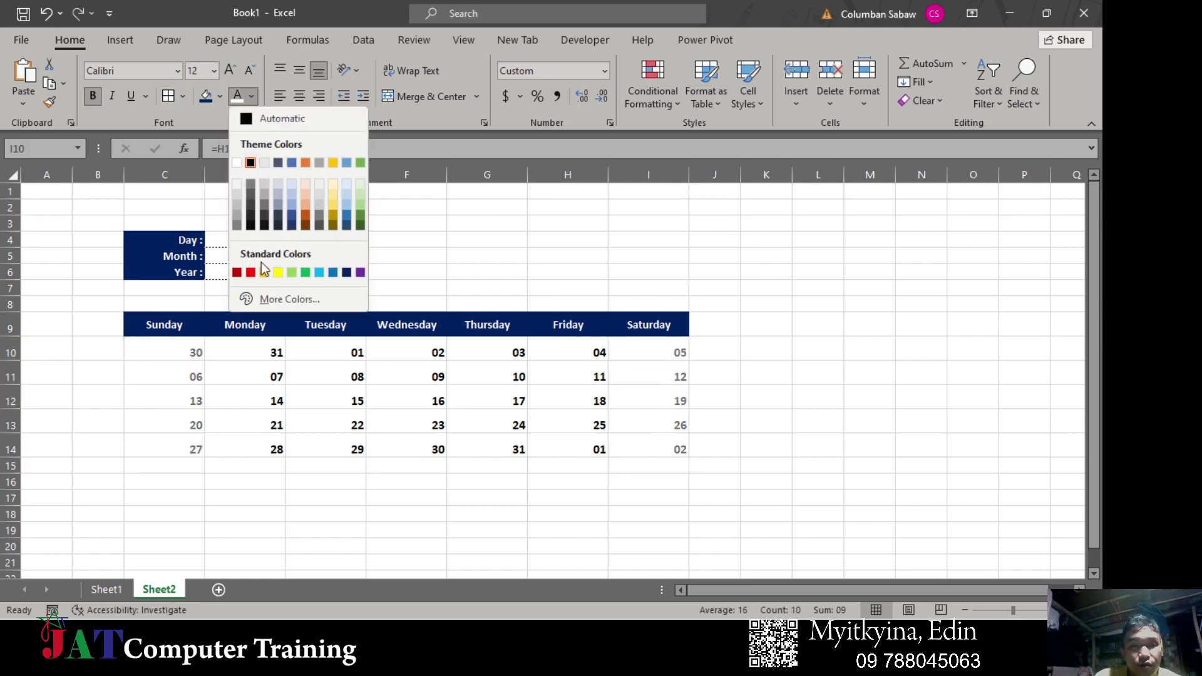
pyautogui.click(237, 272)
pyautogui.click(720, 394)
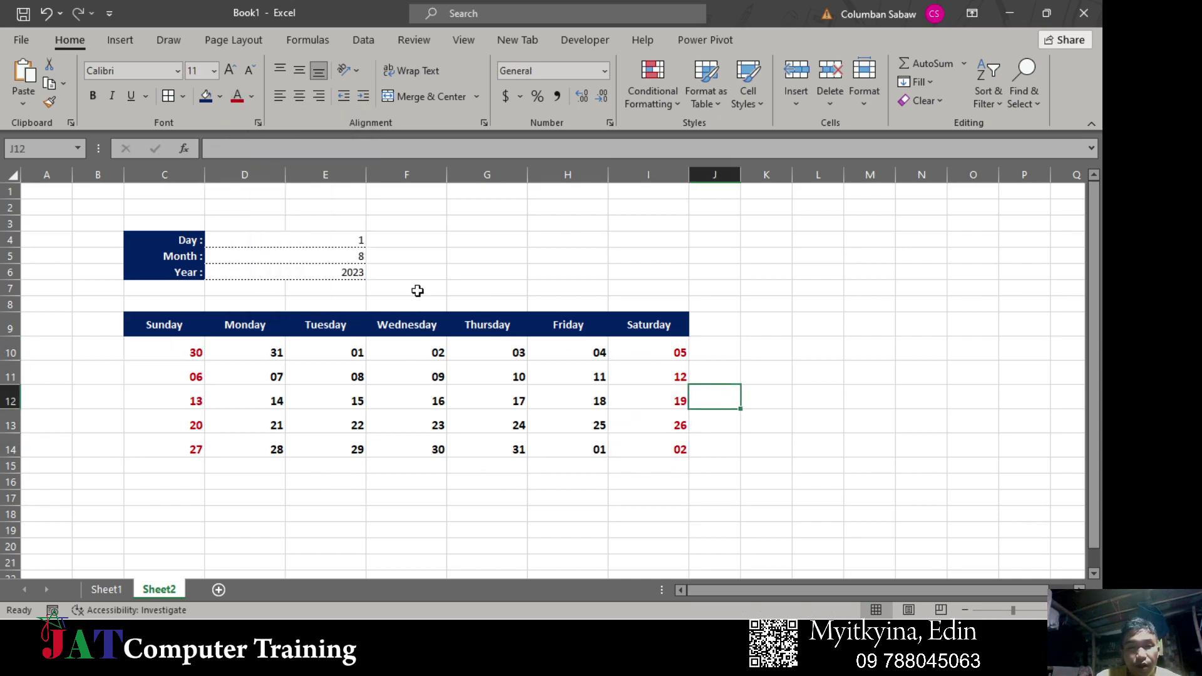
pyautogui.click(344, 254)
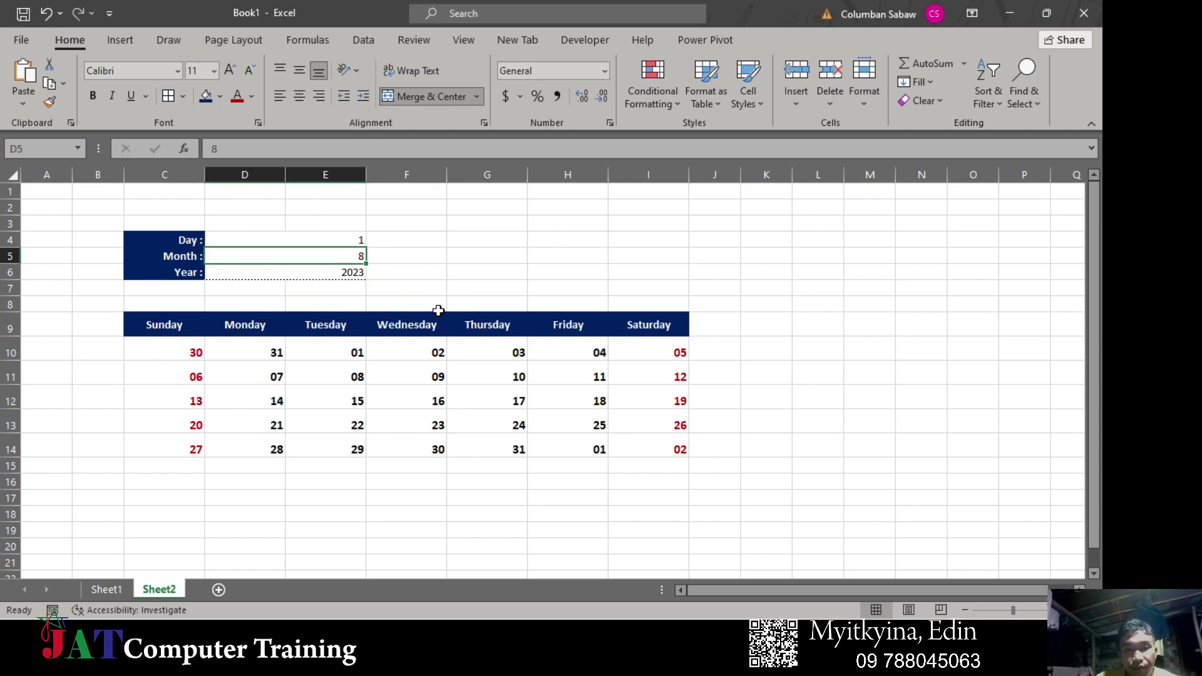
# - Try month 7, then set the Month input to 5 for May 2023 and select the dates
pyautogui.write('7')
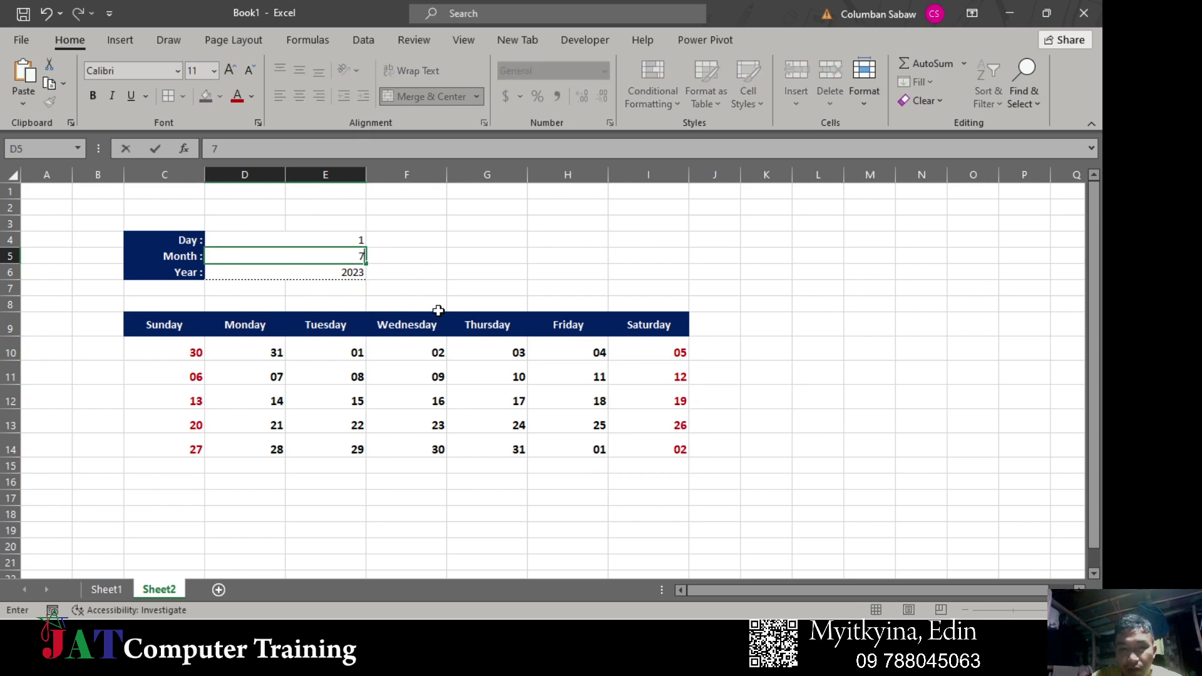
pyautogui.press('Return')
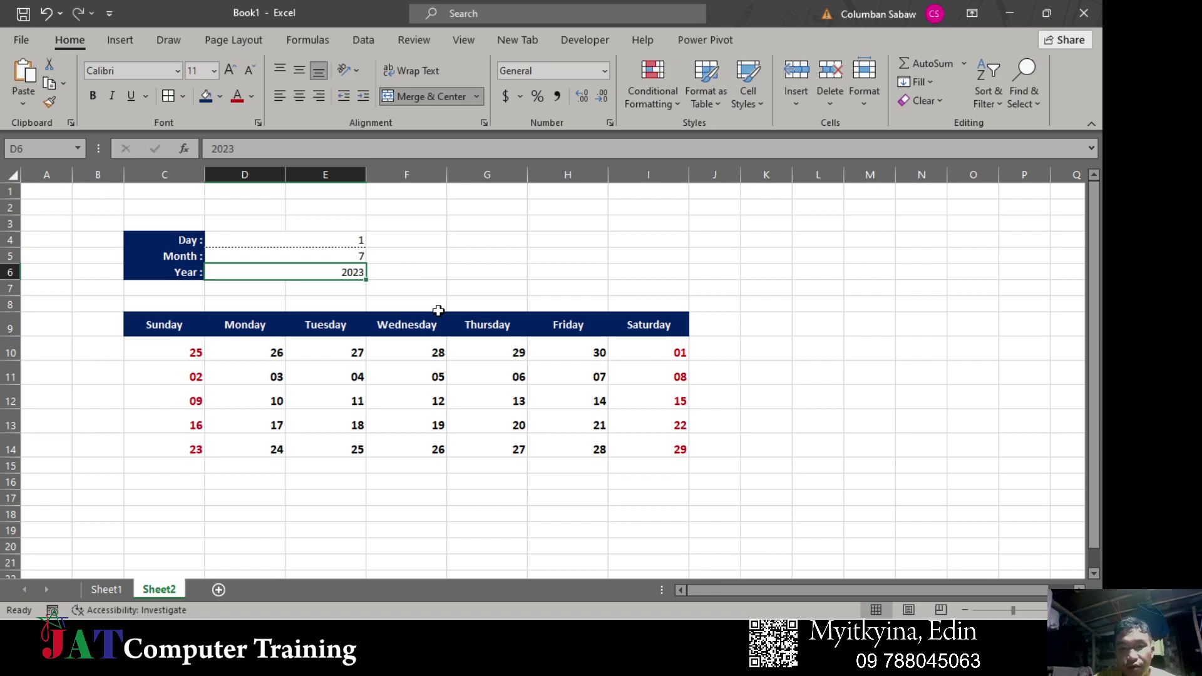
pyautogui.press('Up')
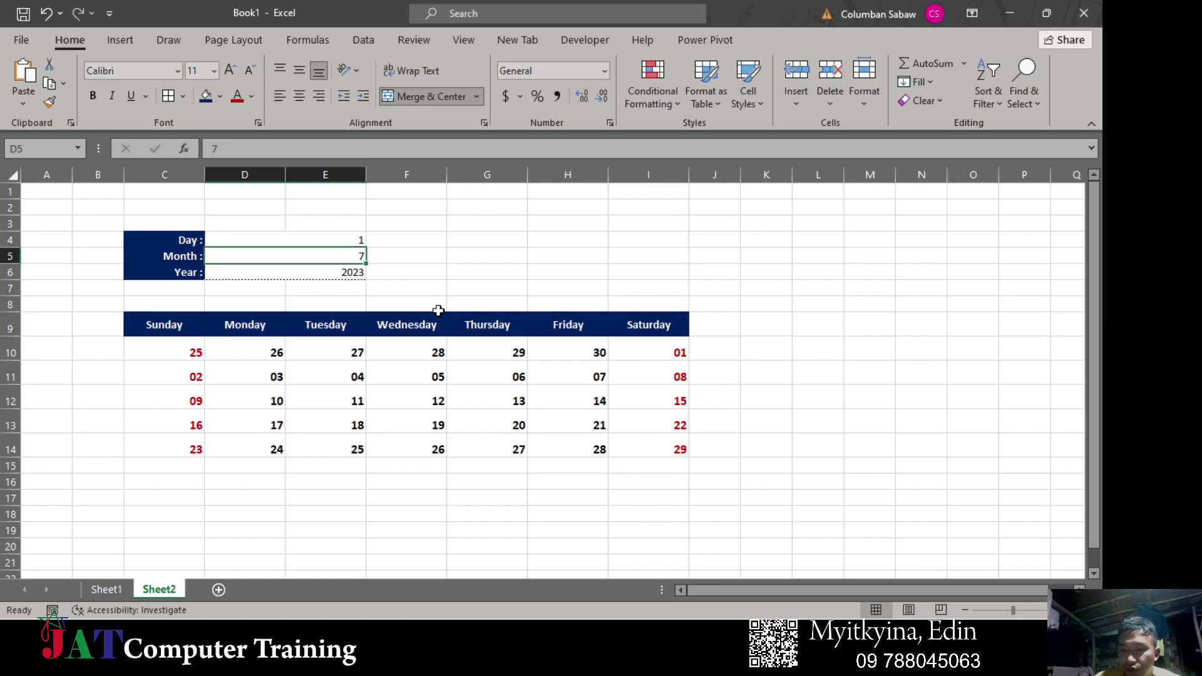
pyautogui.write('5')
pyautogui.press('Return')
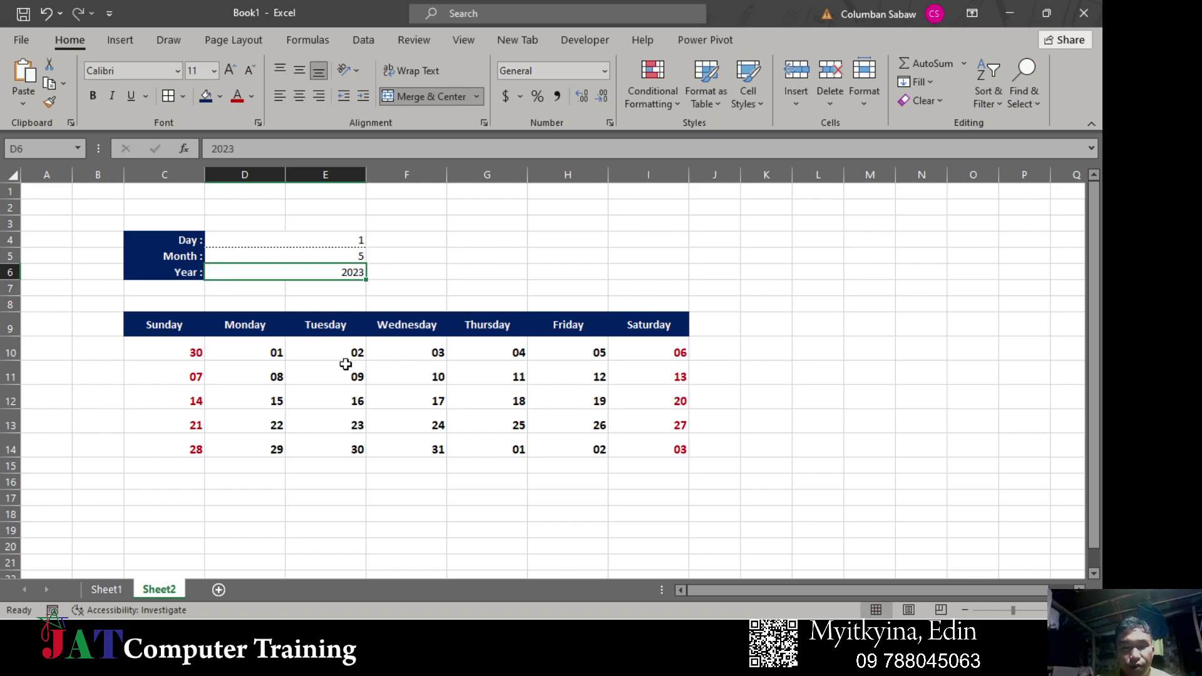
pyautogui.moveTo(173, 351); pyautogui.dragTo(646, 442)
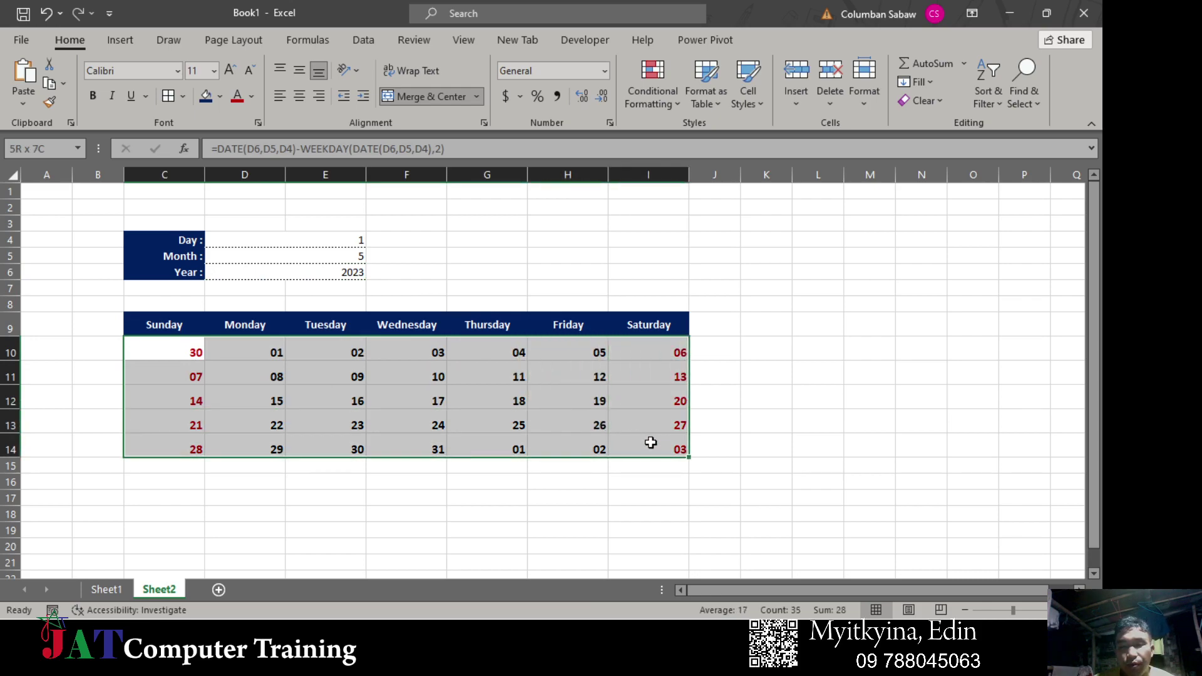
pyautogui.moveTo(651, 442); pyautogui.dragTo(651, 444)
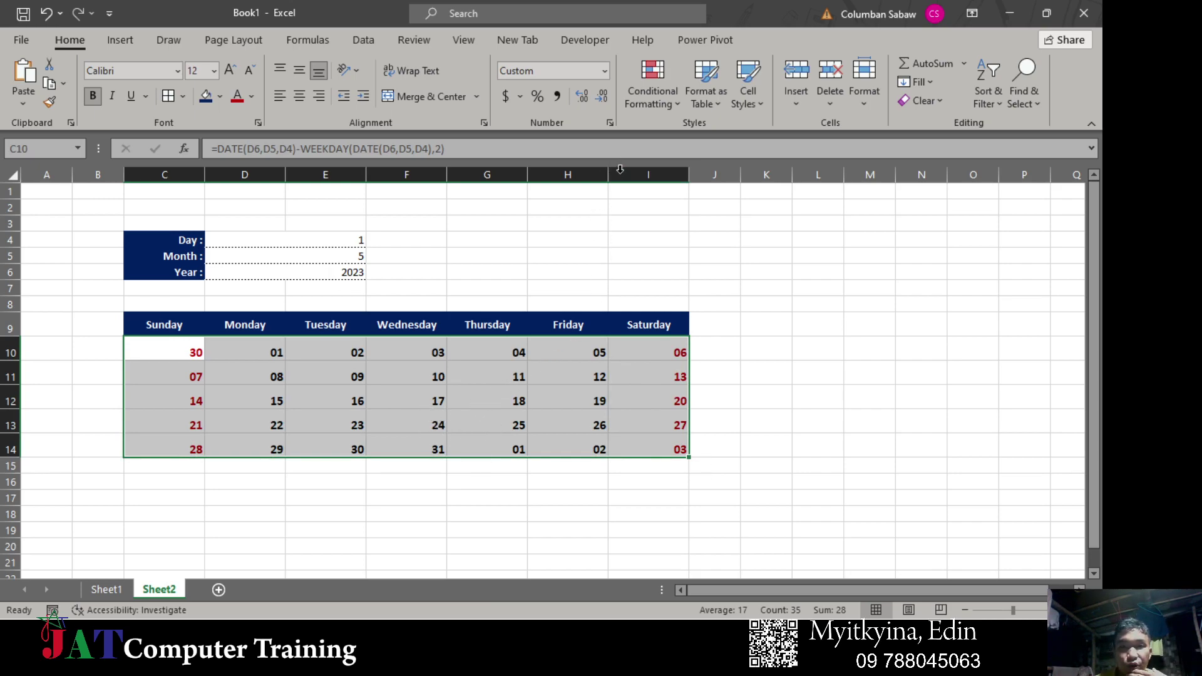
pyautogui.click(671, 104)
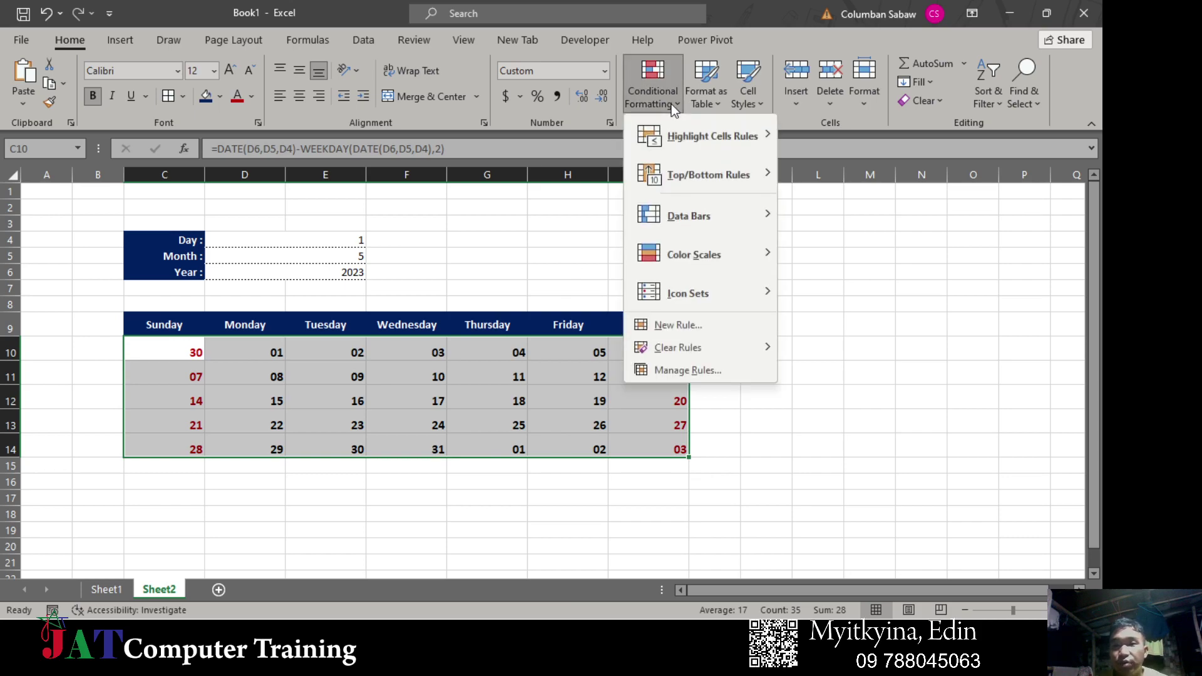
pyautogui.click(689, 368)
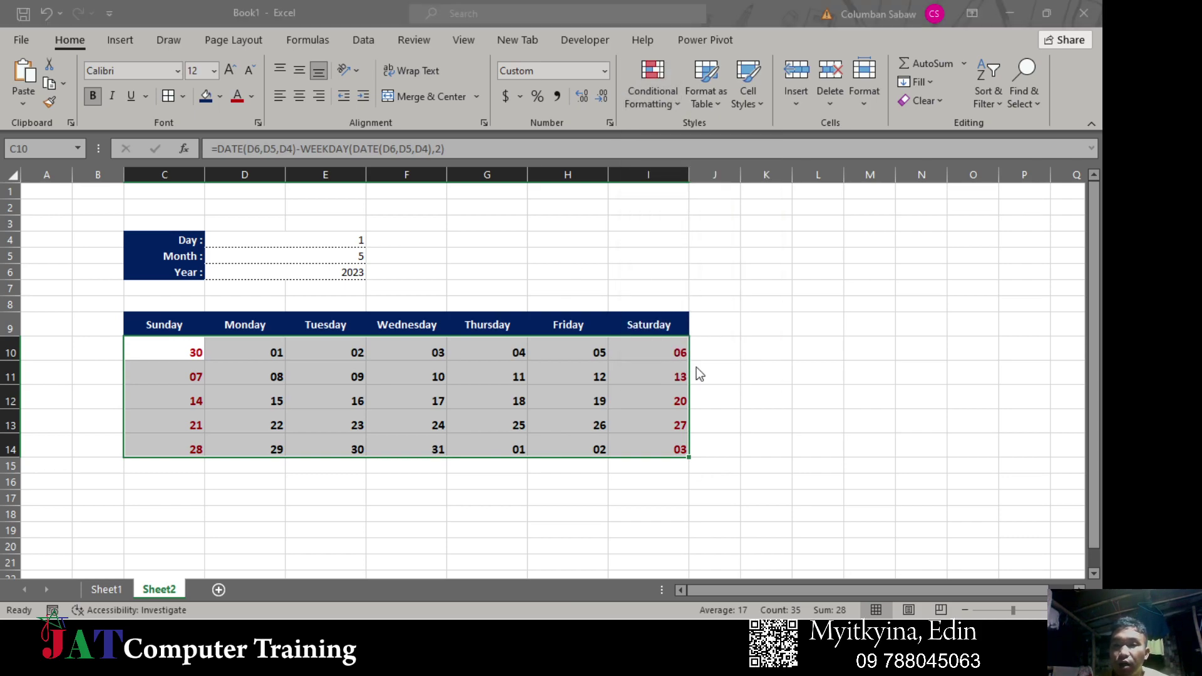
pyautogui.click(543, 219)
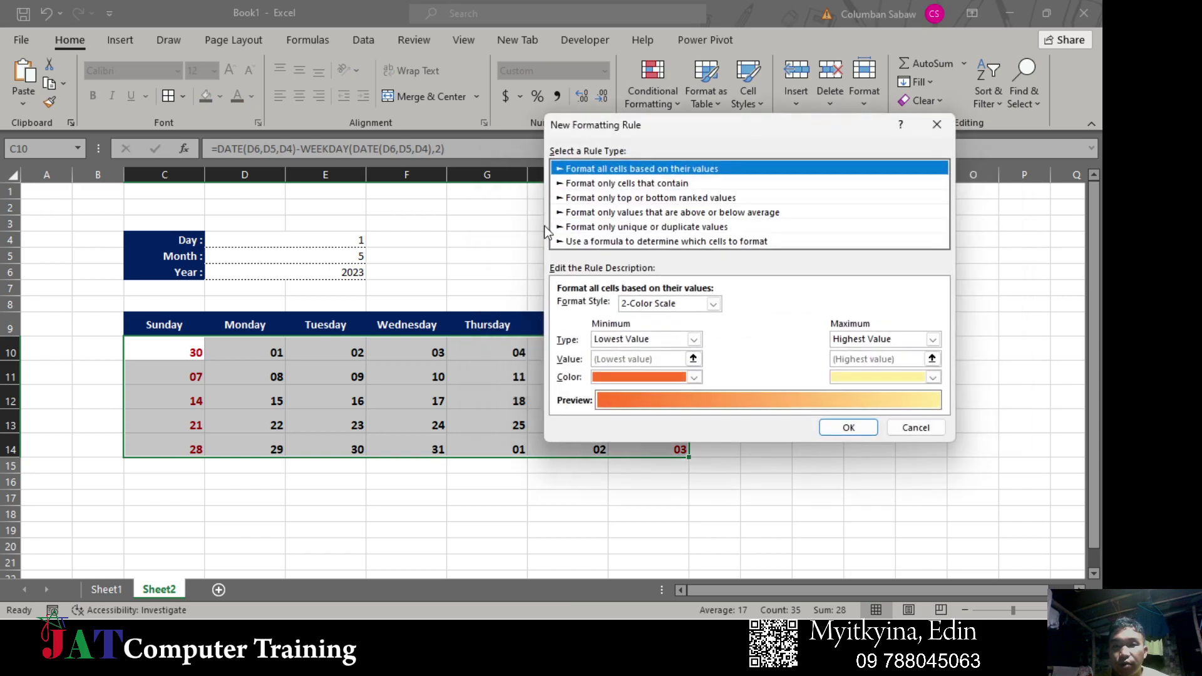
pyautogui.moveTo(650, 121); pyautogui.dragTo(614, 119)
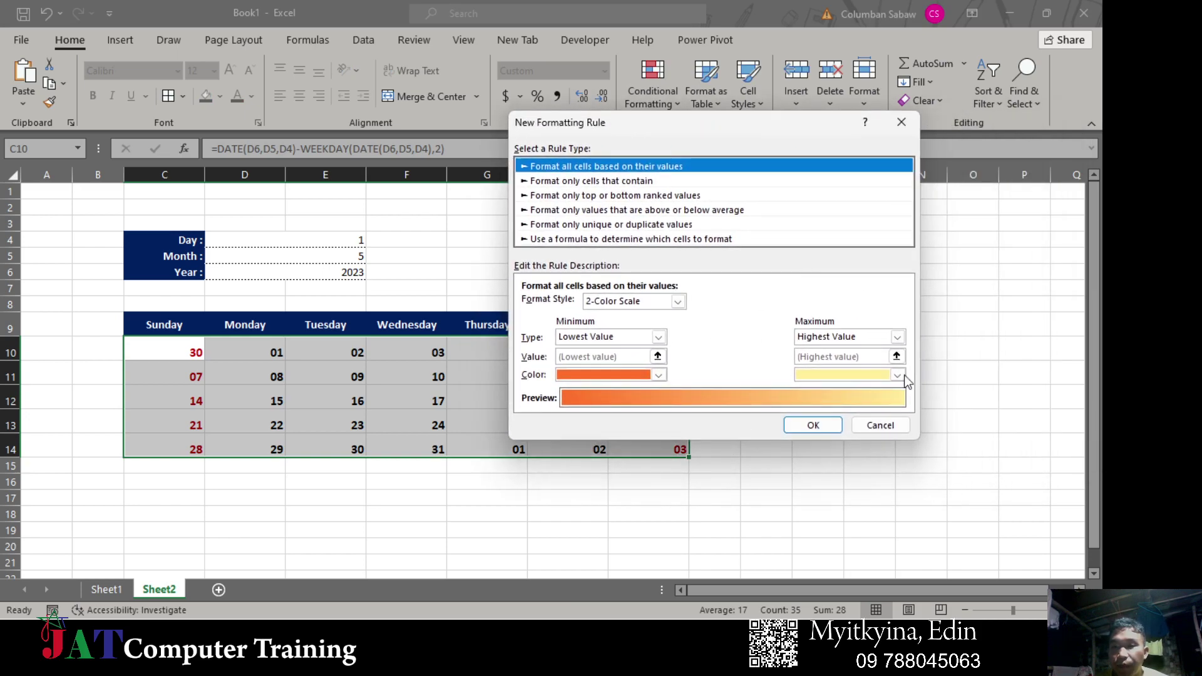
pyautogui.click(880, 425)
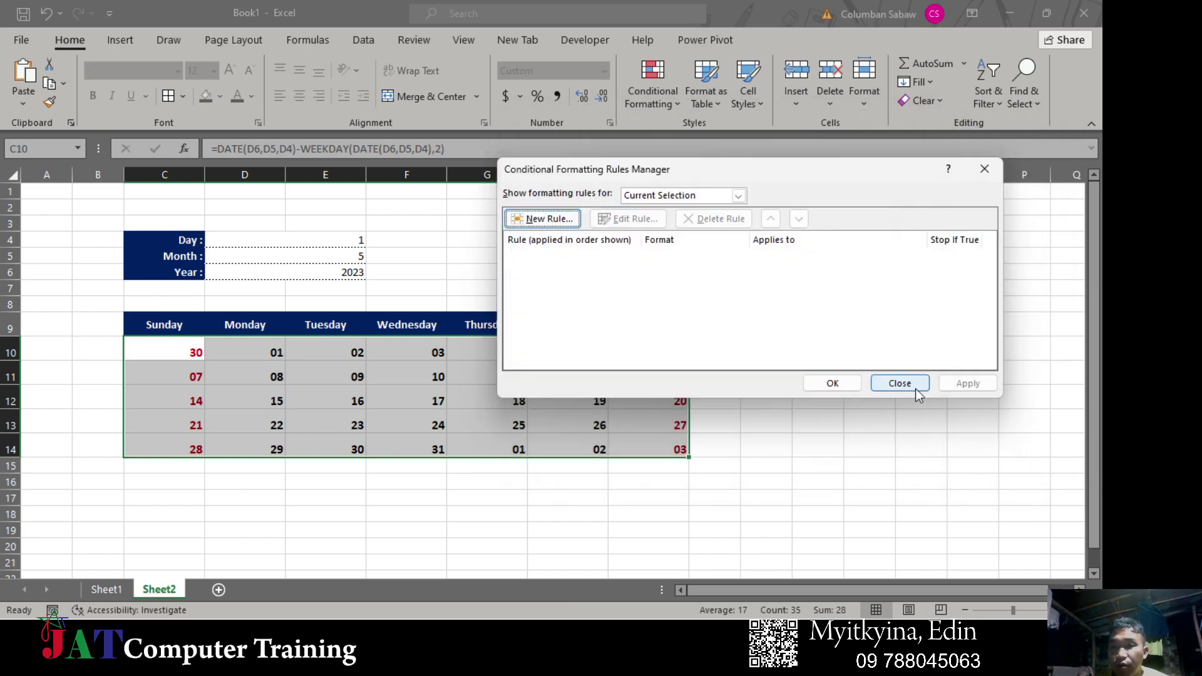
pyautogui.click(899, 383)
pyautogui.click(245, 376)
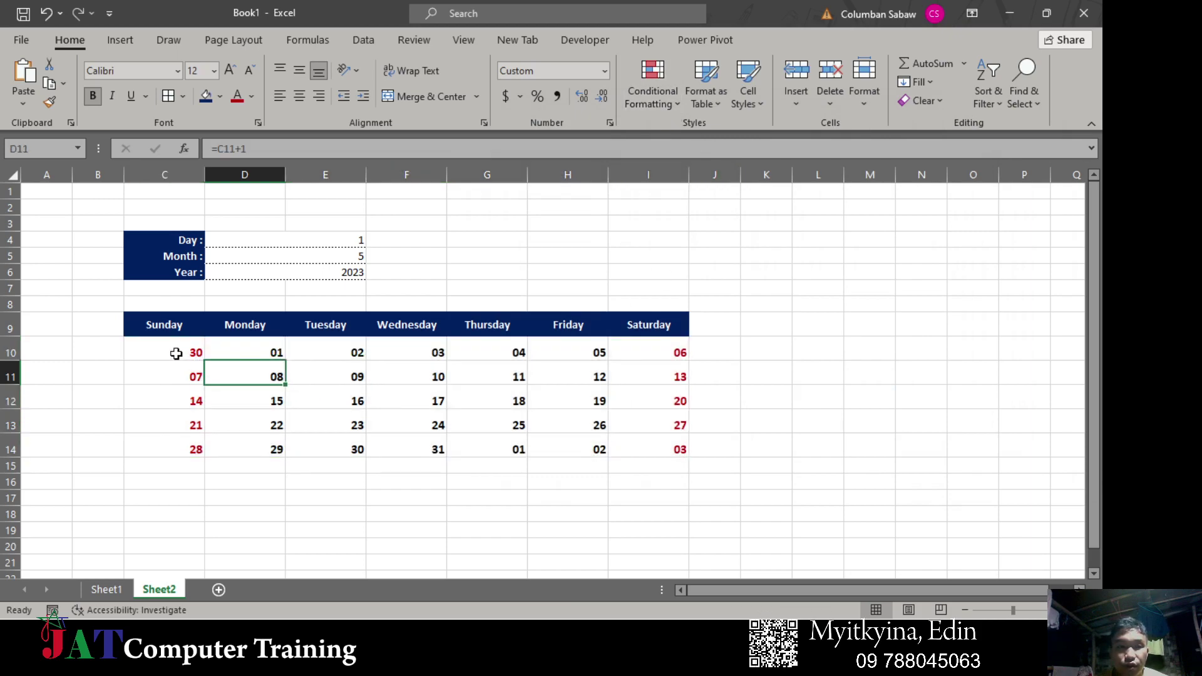
pyautogui.moveTo(176, 353); pyautogui.dragTo(638, 441)
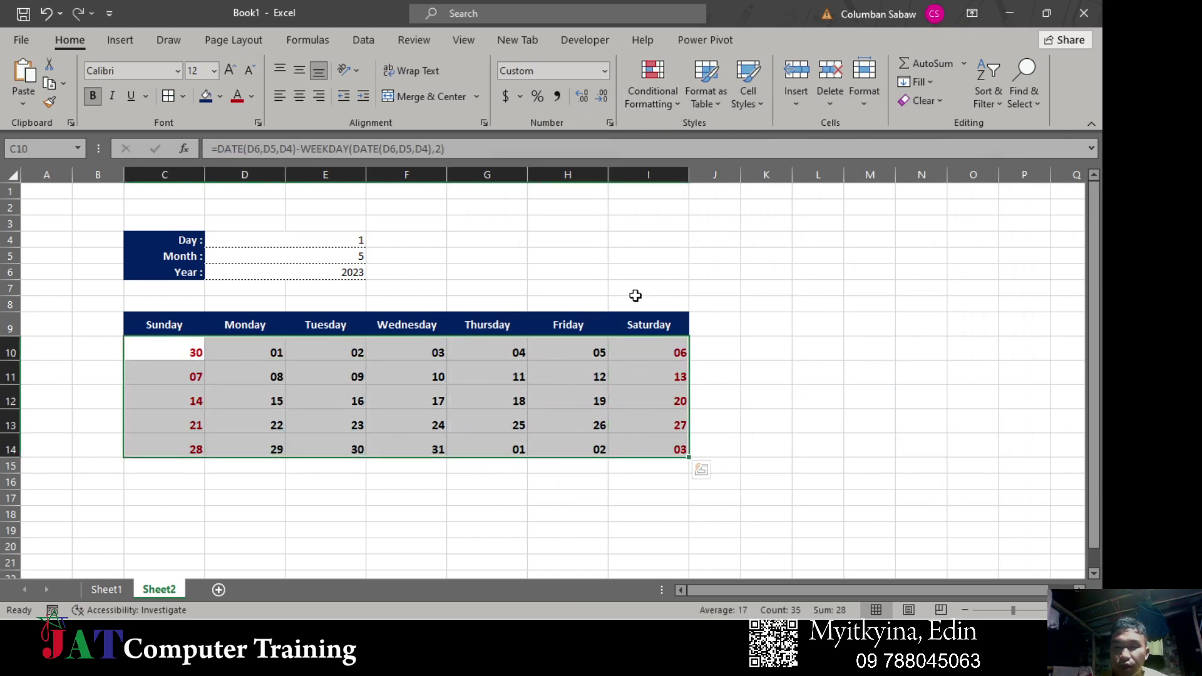
# - Start a new formula-based conditional formatting rule for the calendar dates
pyautogui.click(667, 104)
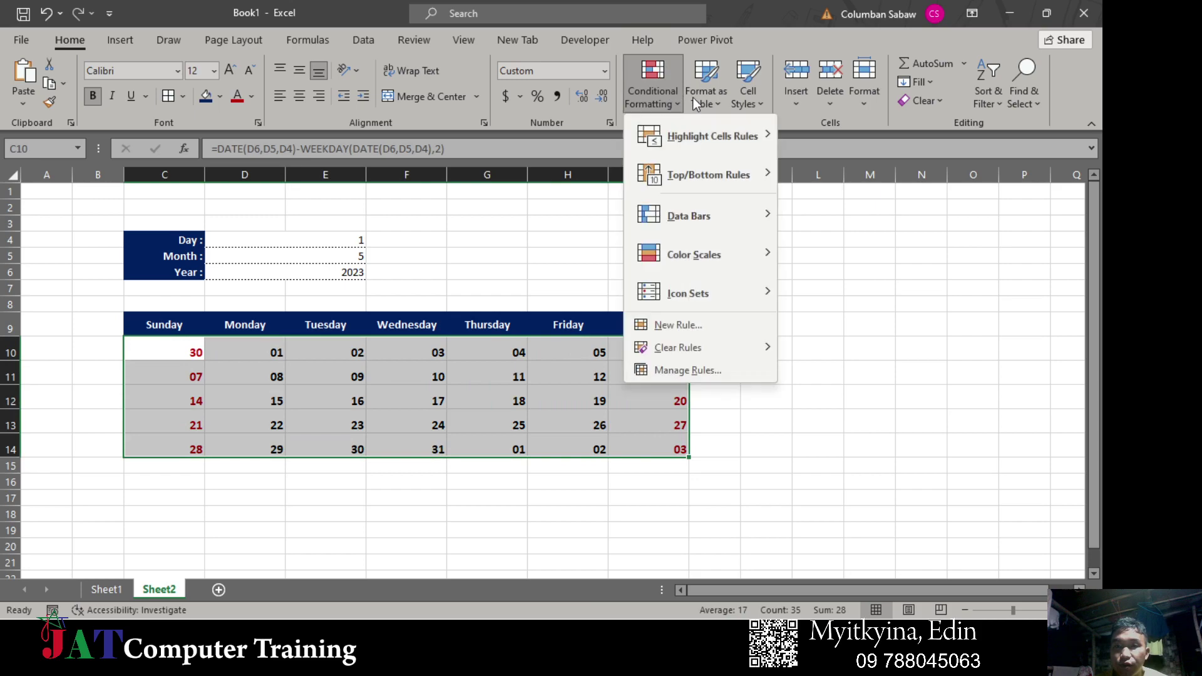
pyautogui.click(694, 325)
pyautogui.click(644, 244)
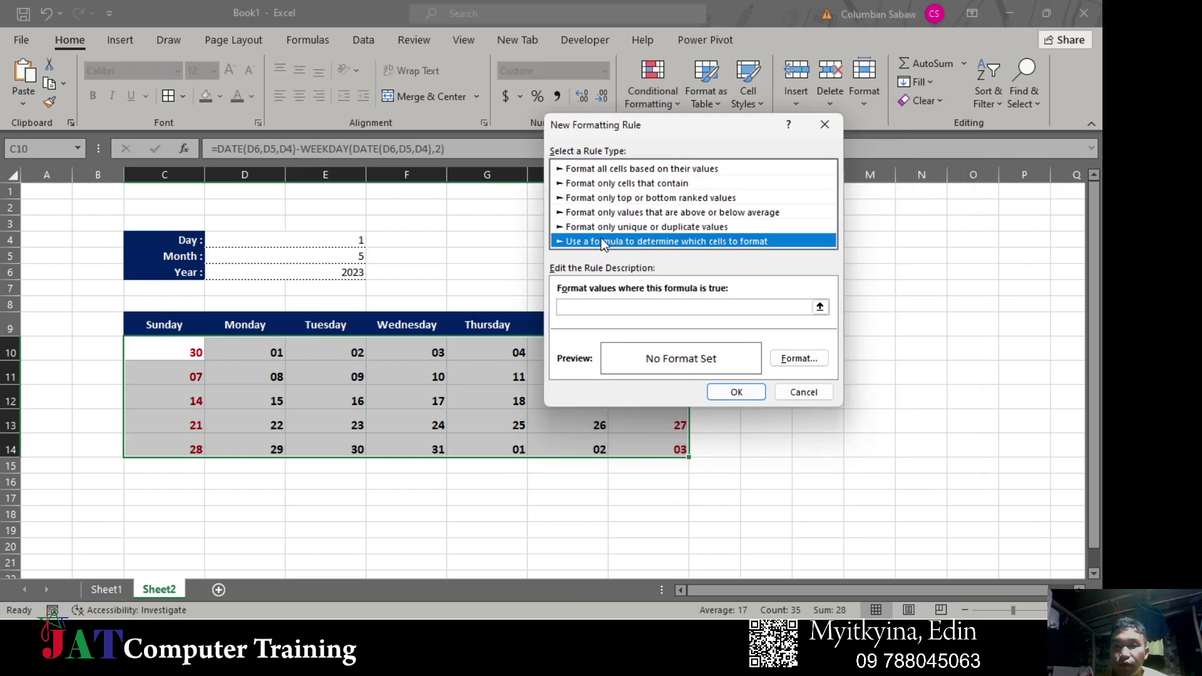
pyautogui.click(625, 307)
# - Enter the rule formula =MONTH(D10)<>$D$5, with D10 relative and $D$5 absolute
pyautogui.write('=mo')
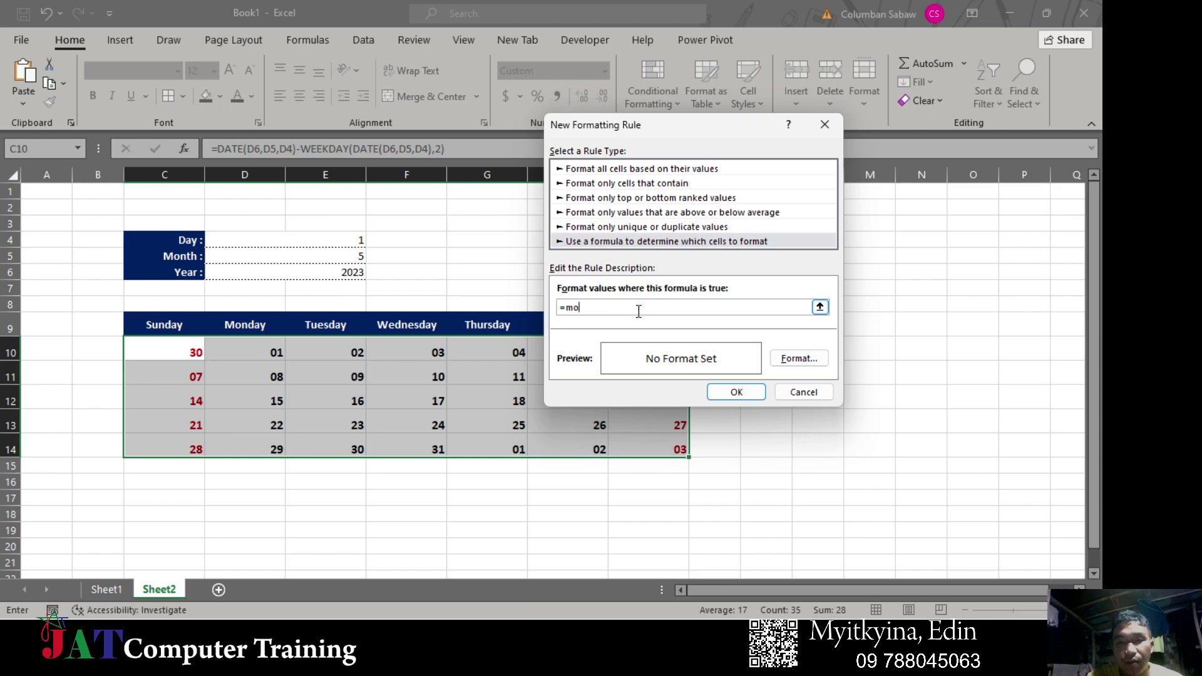
pyautogui.write('(')
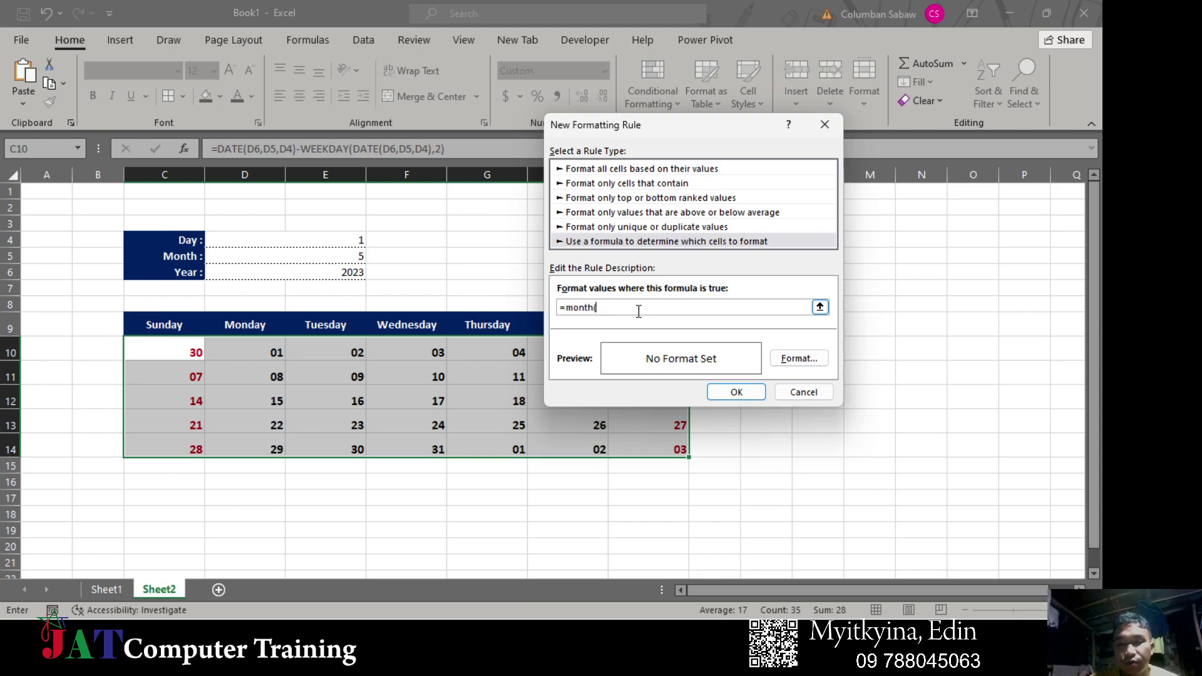
pyautogui.click(181, 351)
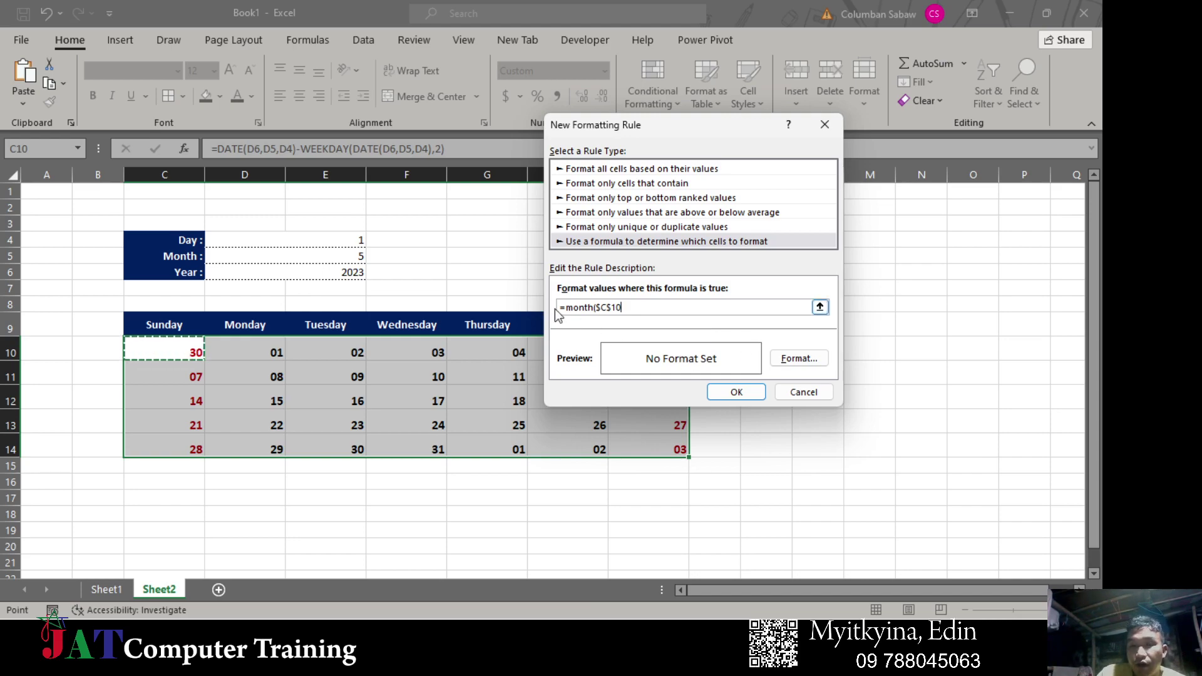
pyautogui.click(606, 307)
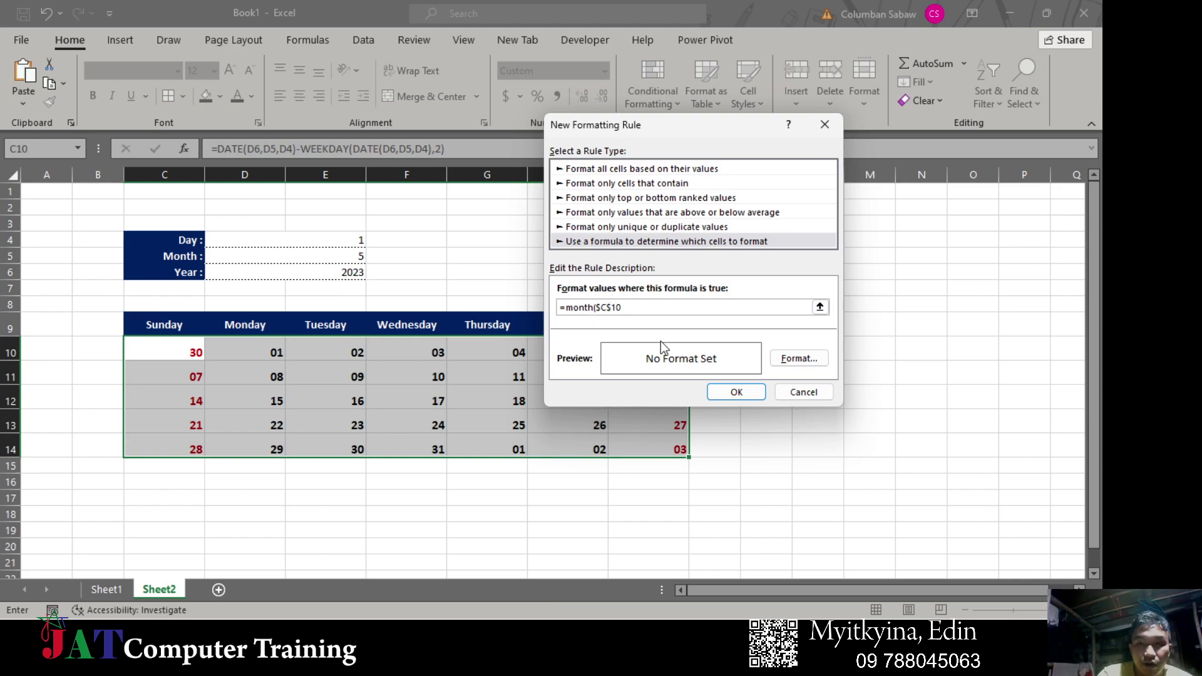
pyautogui.press('F4')
pyautogui.press('F4')
pyautogui.press('F4')
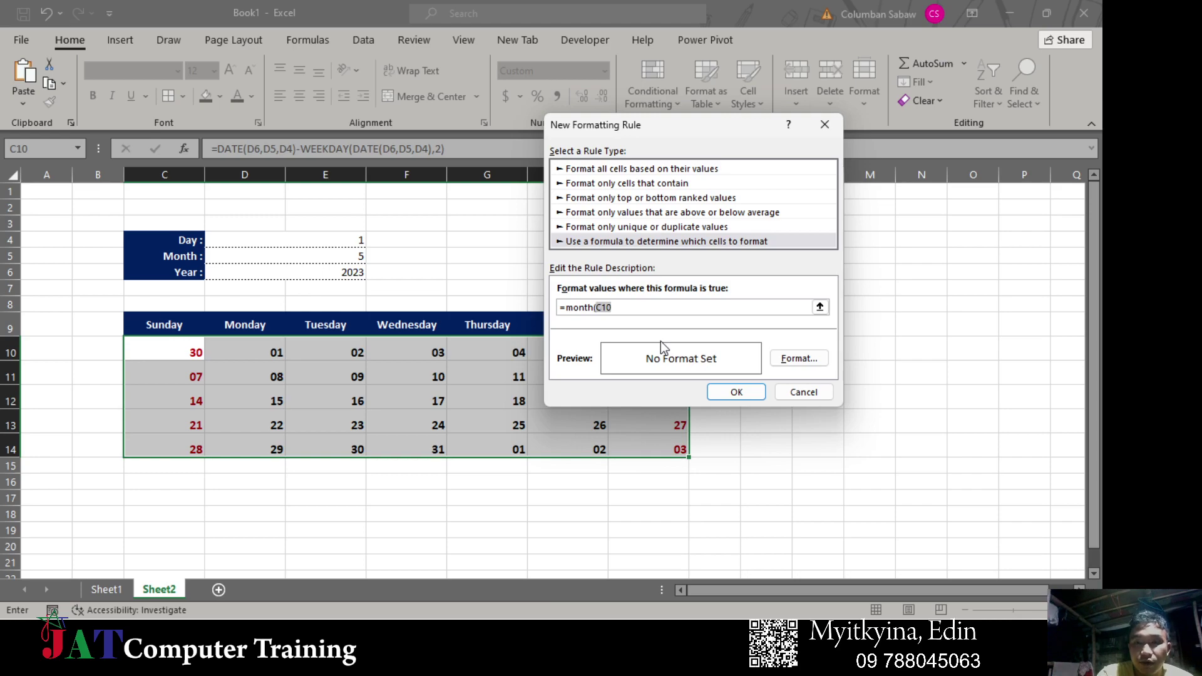
pyautogui.press('Right')
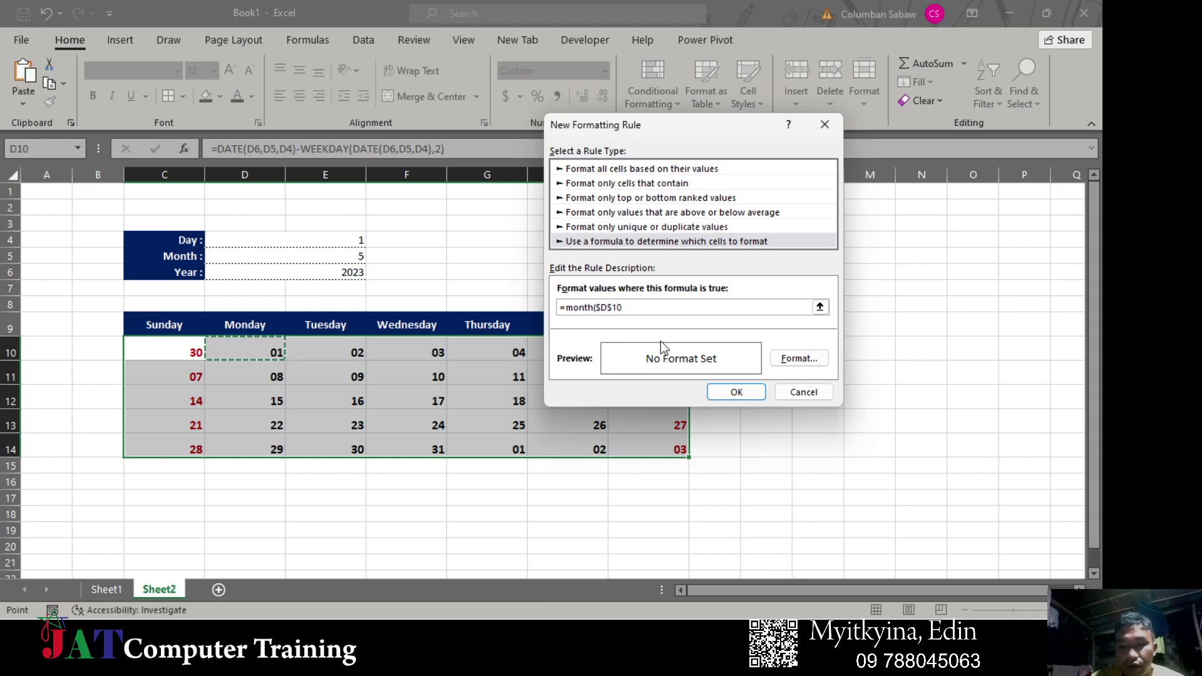
pyautogui.press('F4')
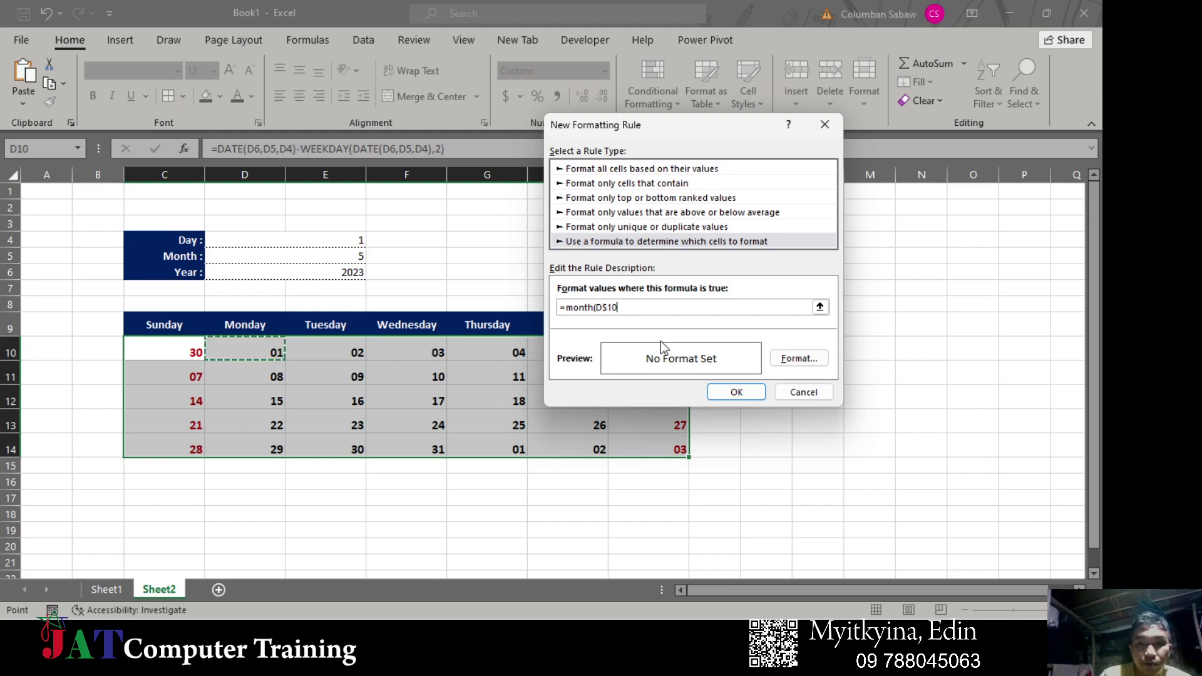
pyautogui.press('F4')
pyautogui.press('F4')
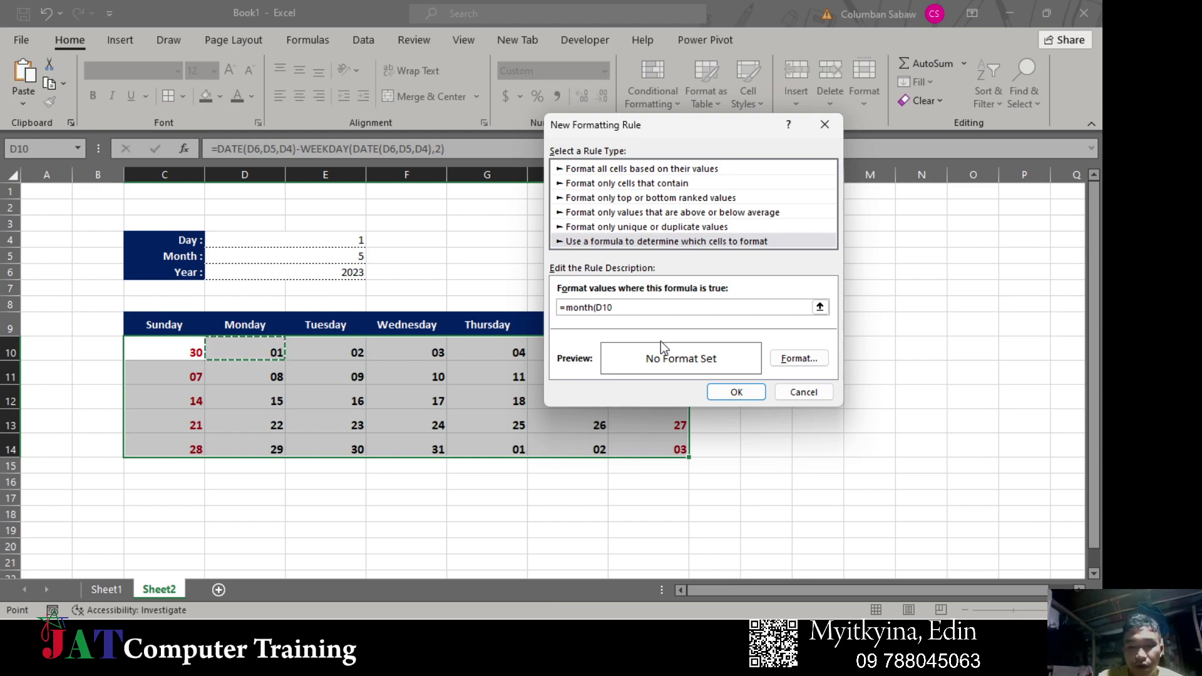
pyautogui.write(')')
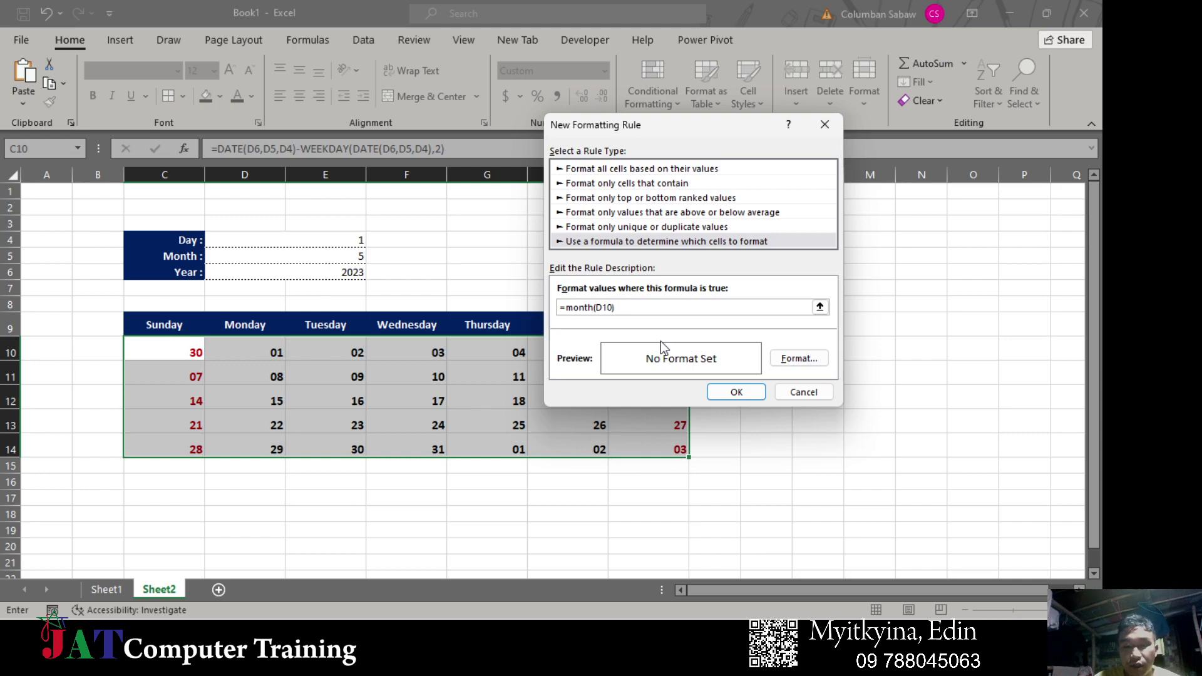
pyautogui.write('<>$D$5')
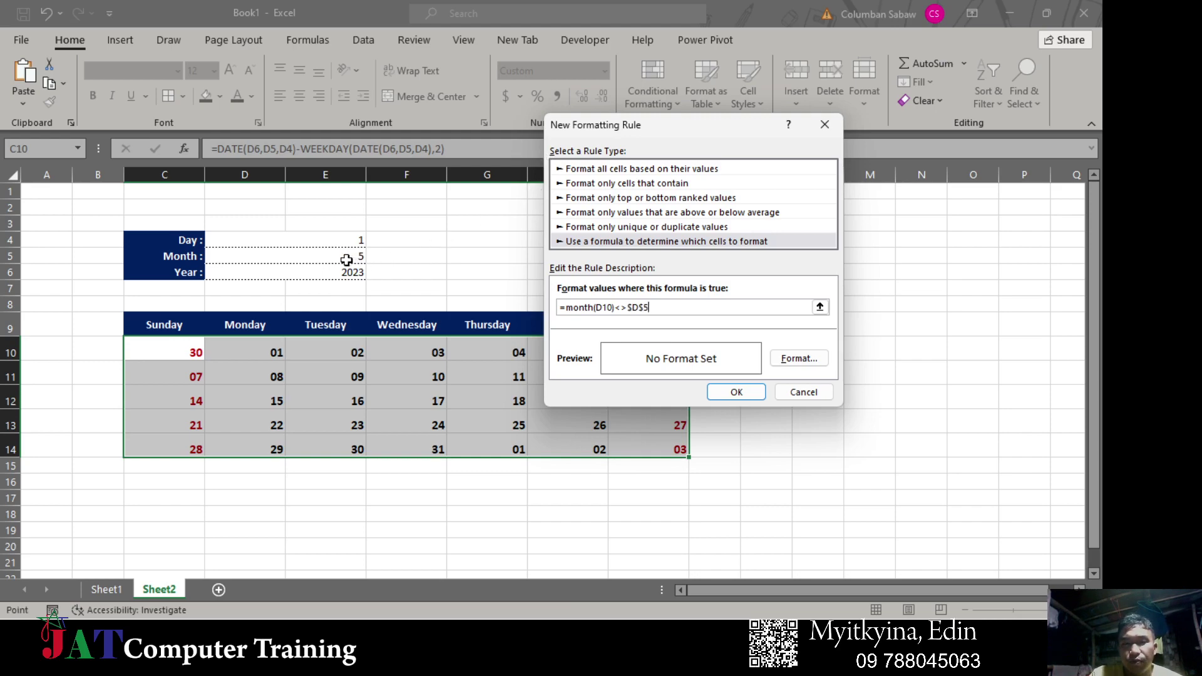
pyautogui.click(347, 260)
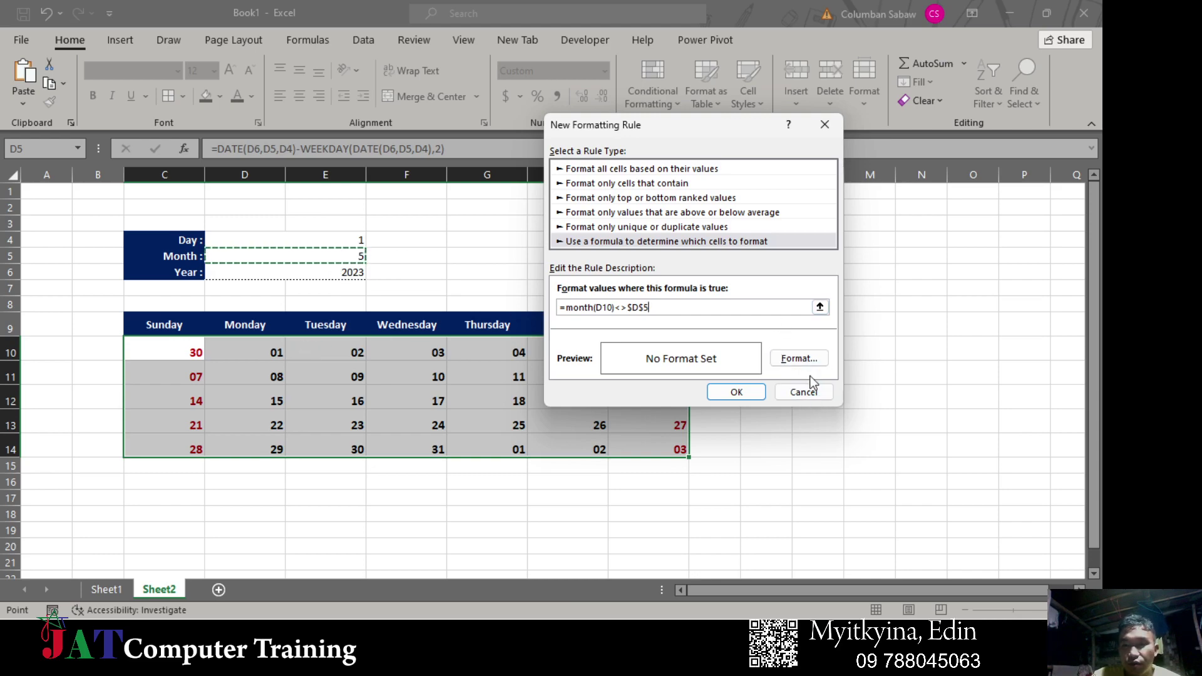
pyautogui.click(804, 361)
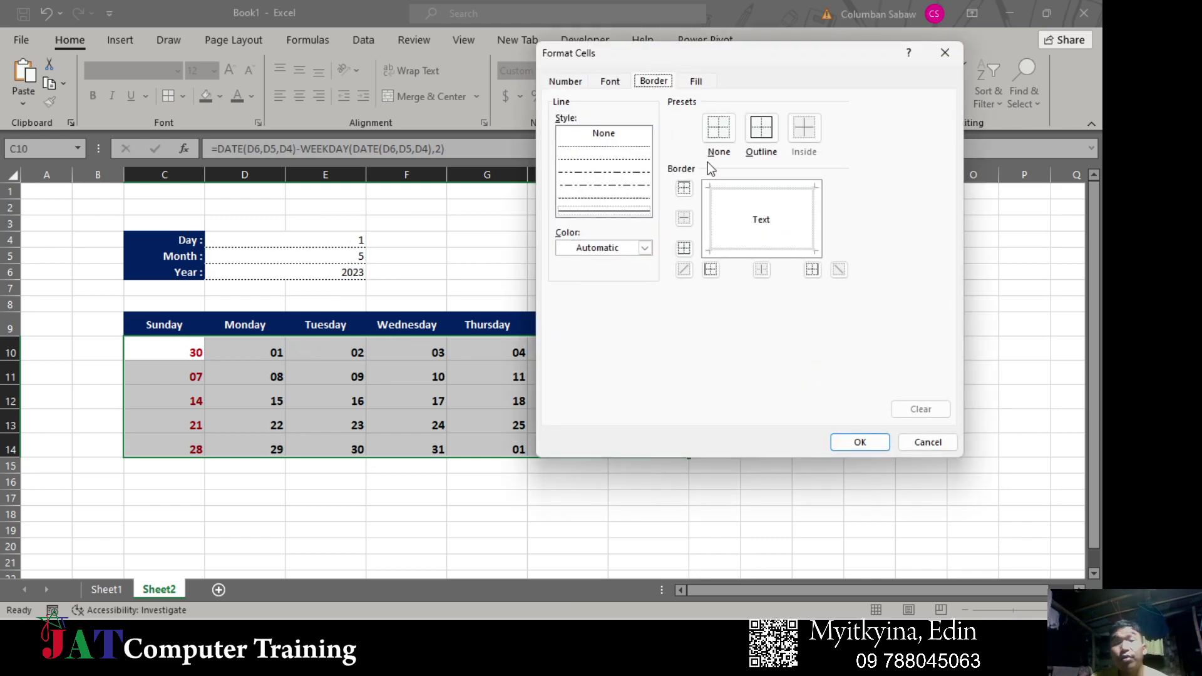
# - Give the rule a pale grey-blue font colour and apply it to the calendar
pyautogui.click(610, 82)
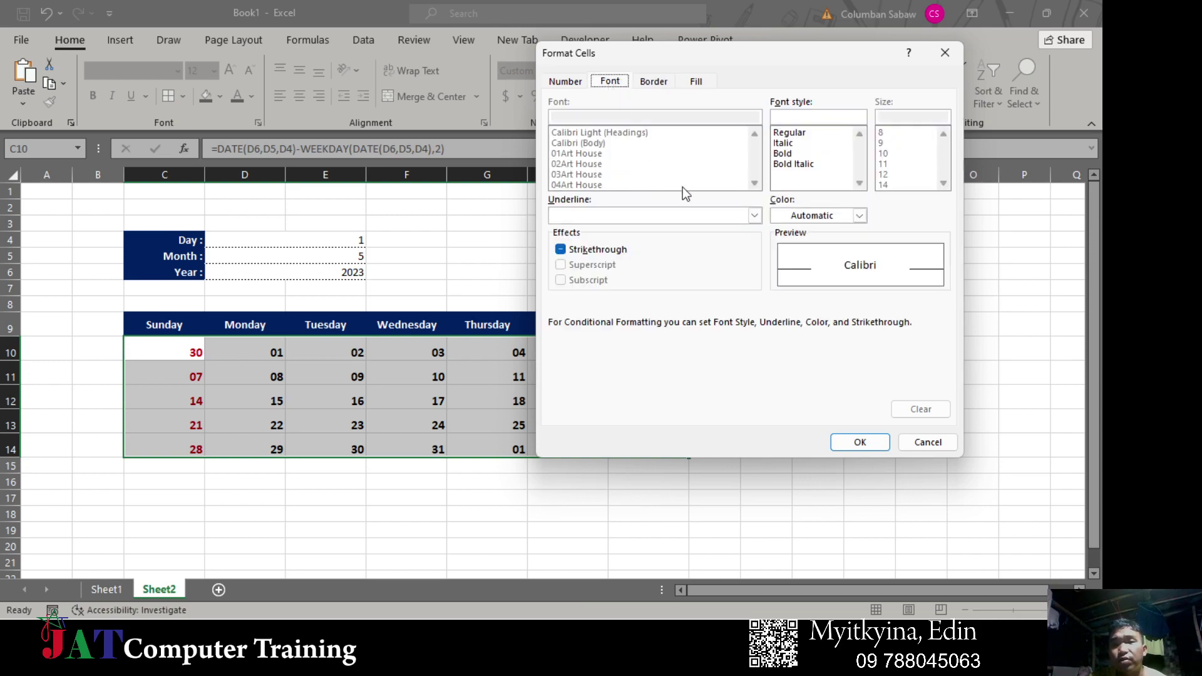
pyautogui.click(859, 215)
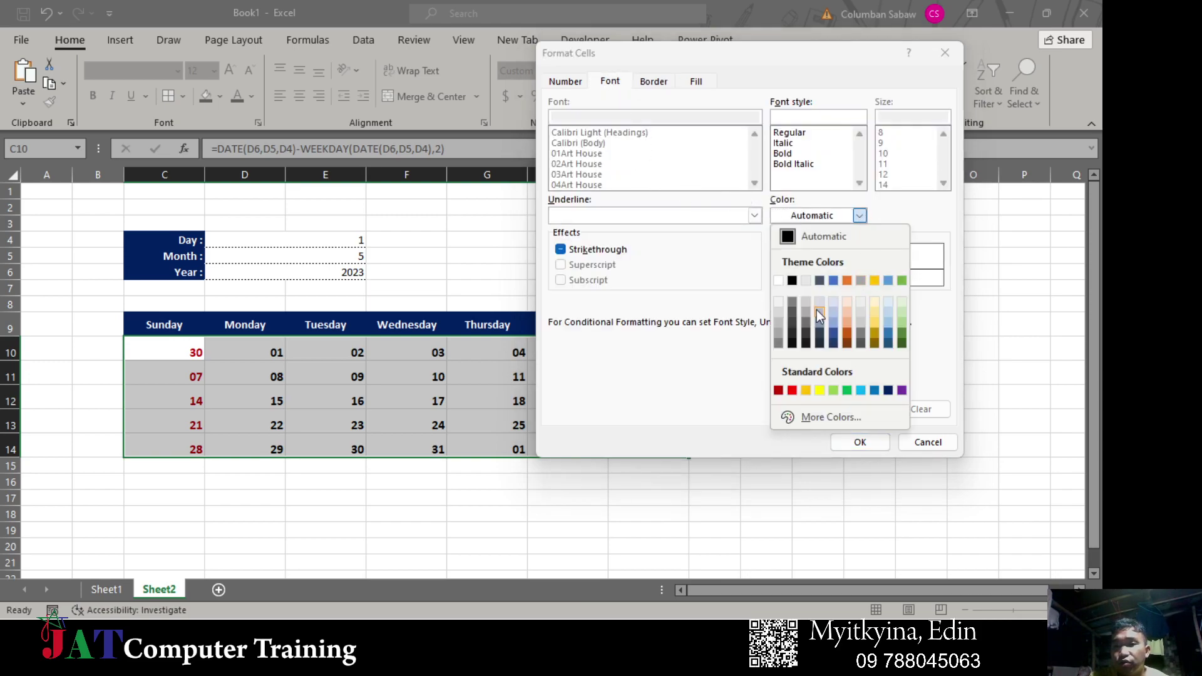
pyautogui.click(833, 311)
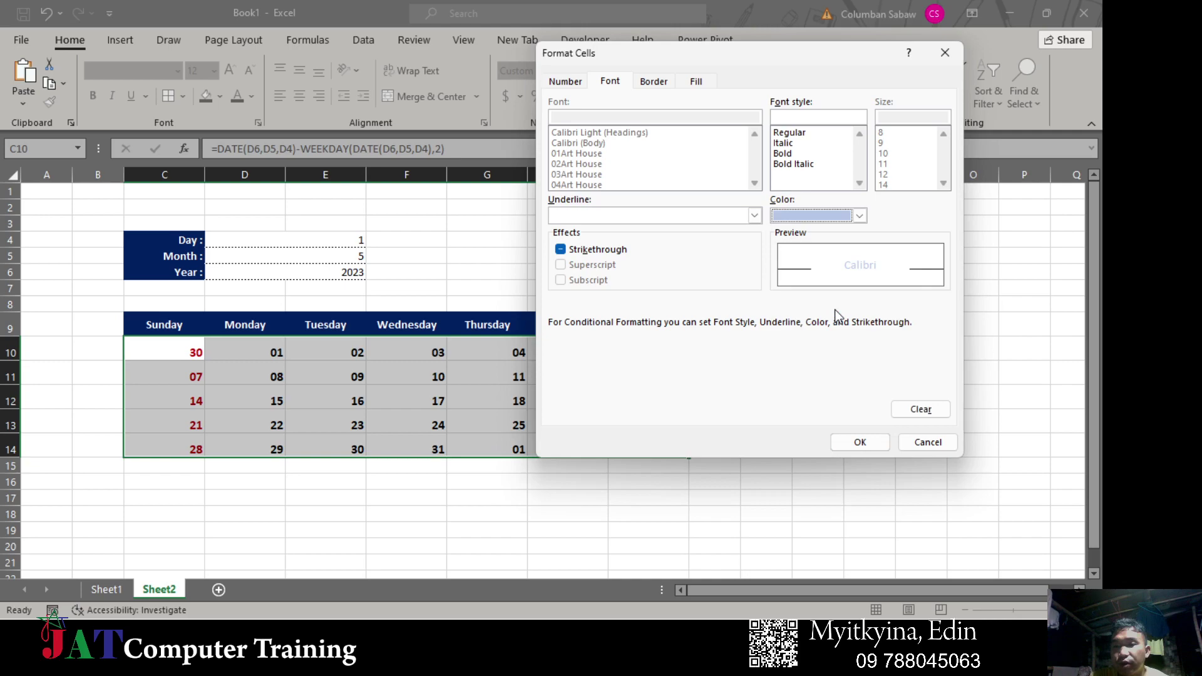
pyautogui.click(883, 443)
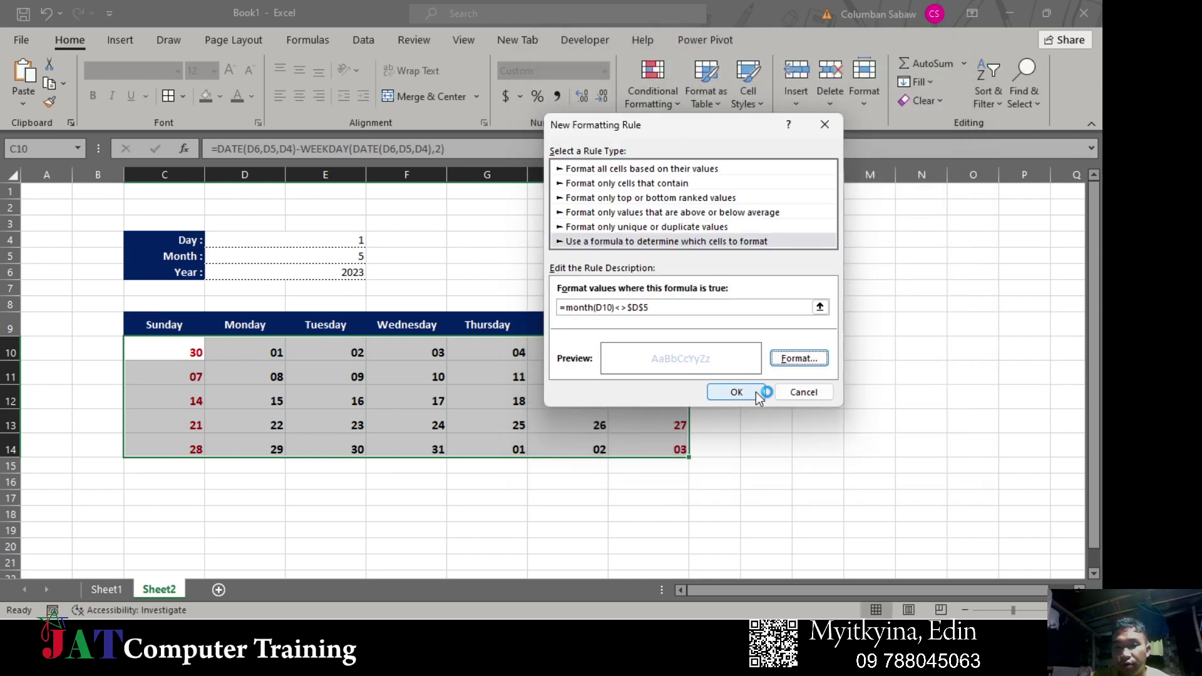
pyautogui.click(752, 392)
pyautogui.click(798, 406)
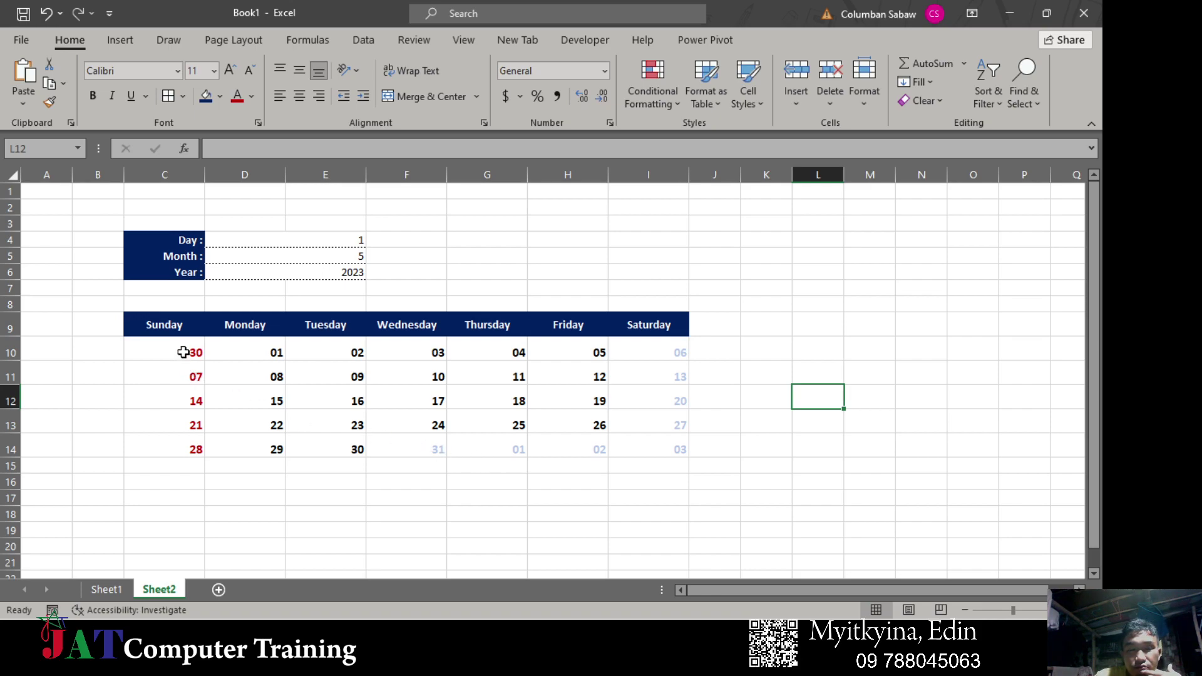
# - Edit the existing greying rule's formula to =MONTH(C10)<>$D$5 with a relative C10
pyautogui.moveTo(182, 353); pyautogui.dragTo(630, 438)
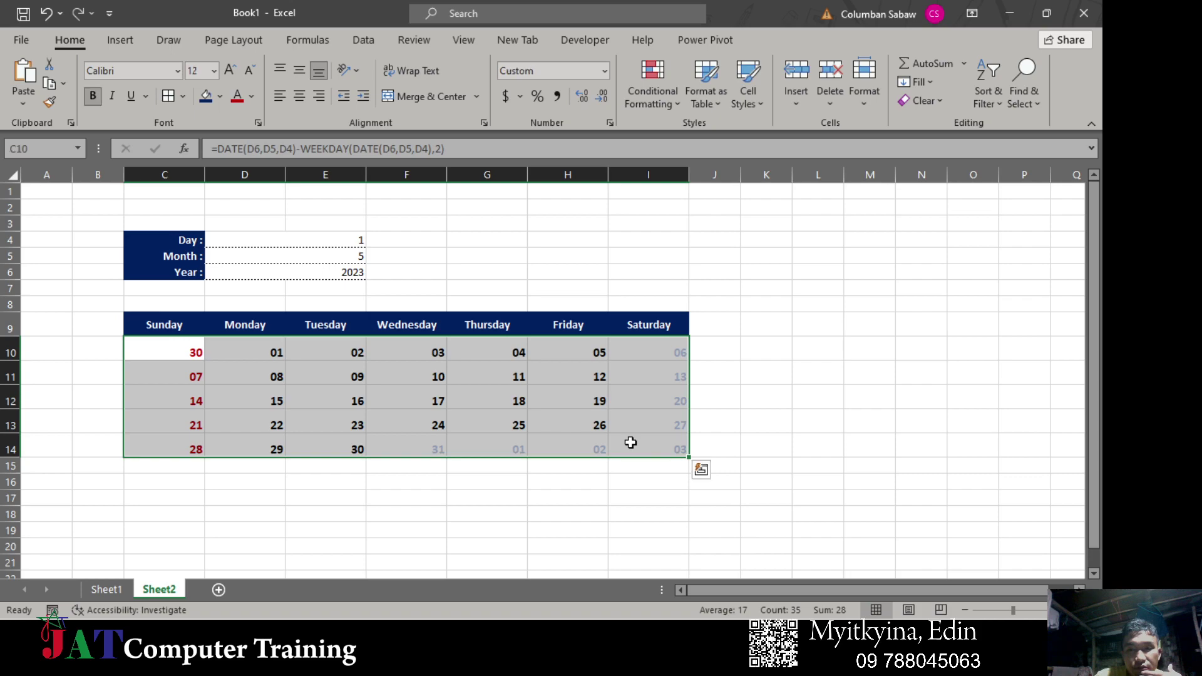
pyautogui.click(675, 103)
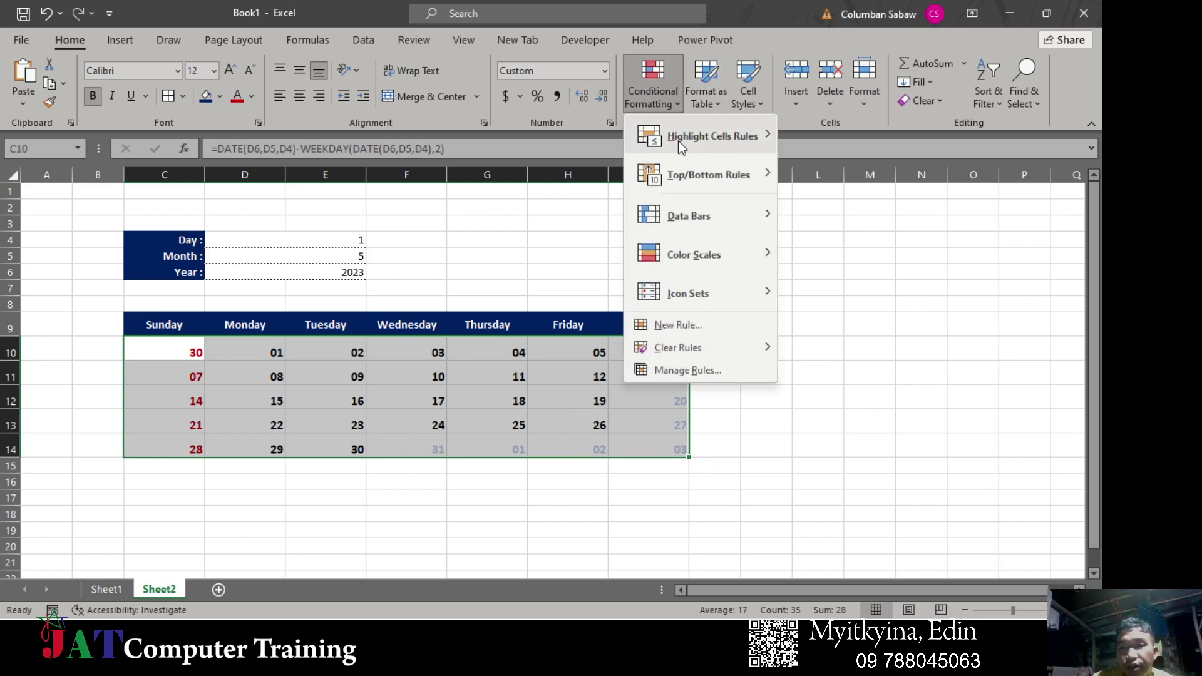
pyautogui.click(698, 368)
pyautogui.doubleClick(564, 239)
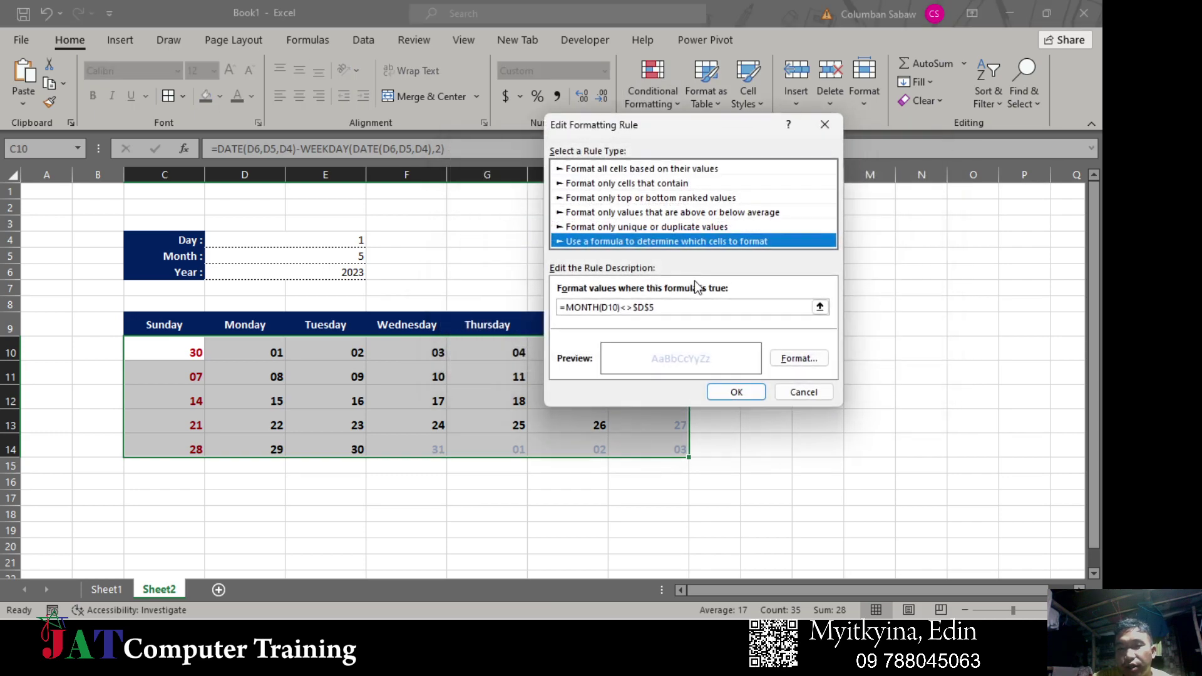
pyautogui.click(669, 305)
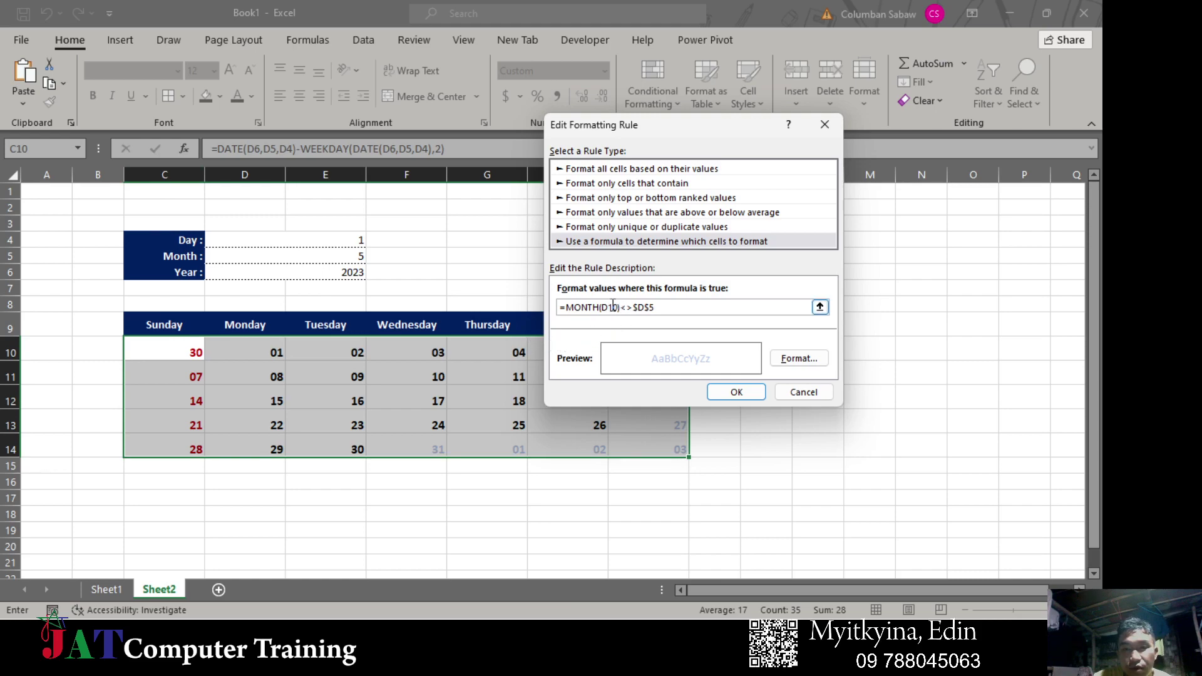
pyautogui.press('BackSpace')
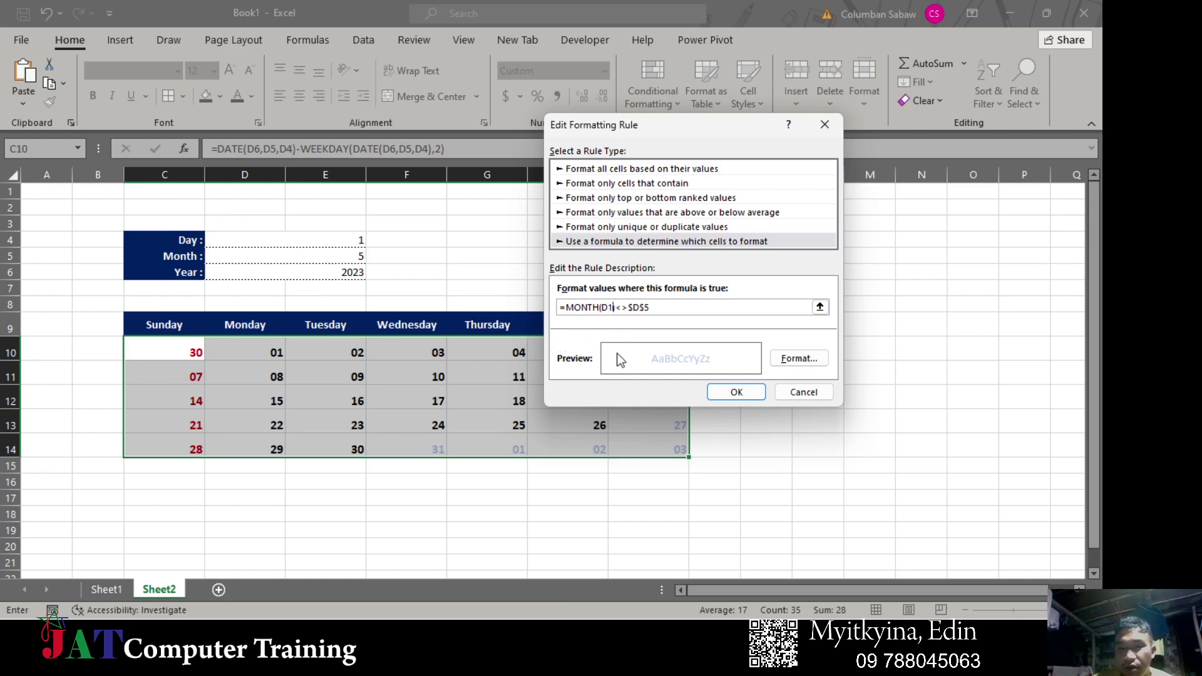
pyautogui.press('BackSpace')
pyautogui.press('BackSpace')
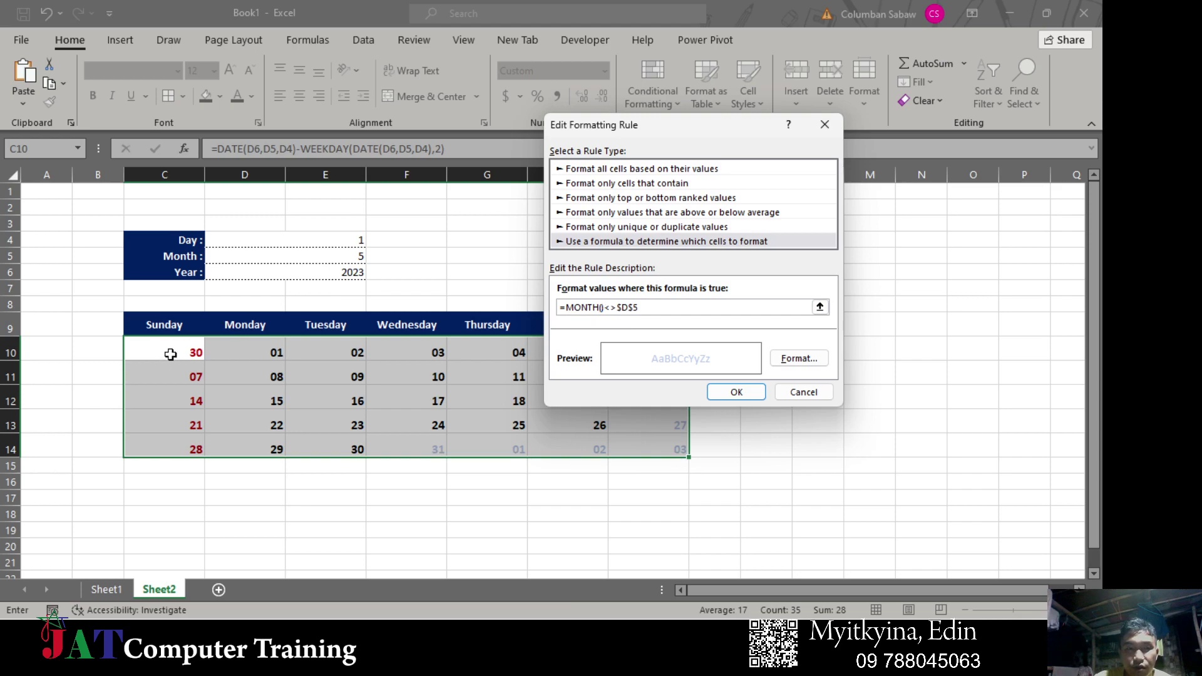
pyautogui.click(173, 348)
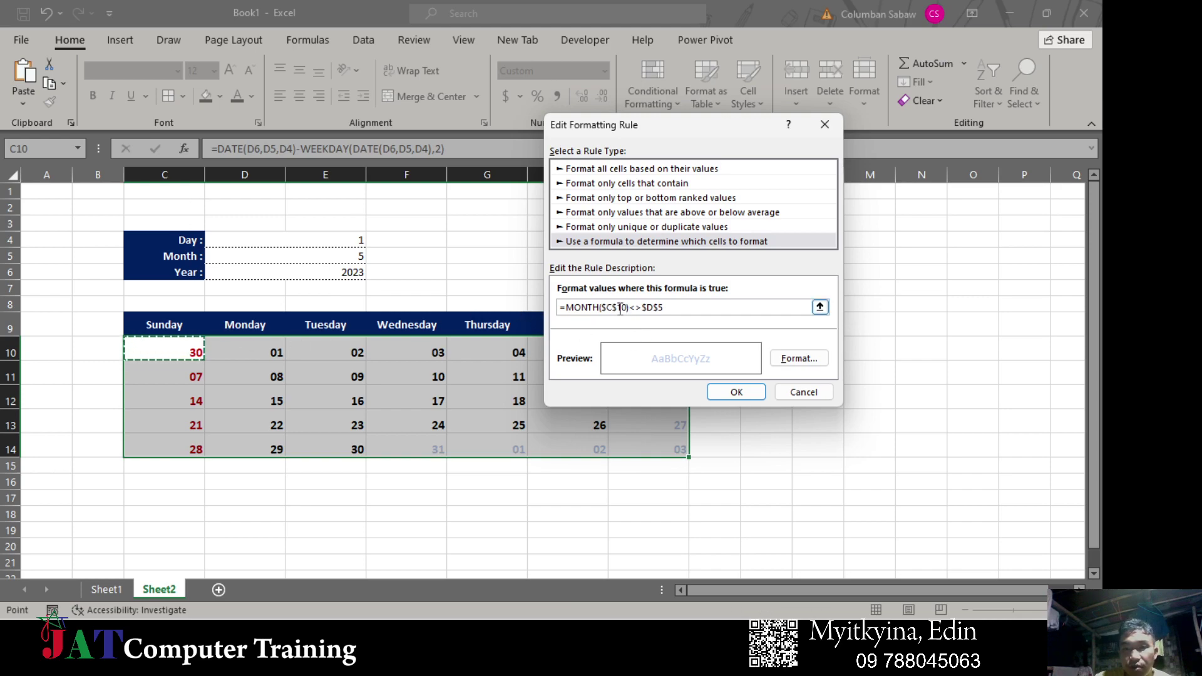
pyautogui.press('F4')
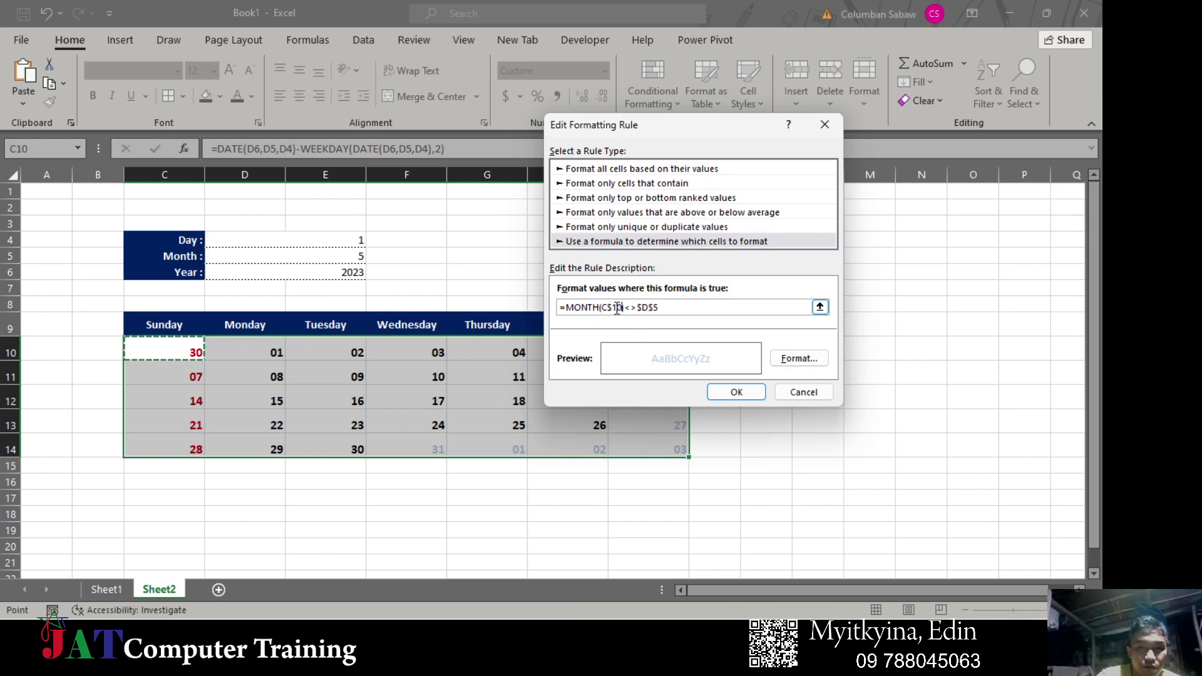
pyautogui.press('F4')
pyautogui.press('F4')
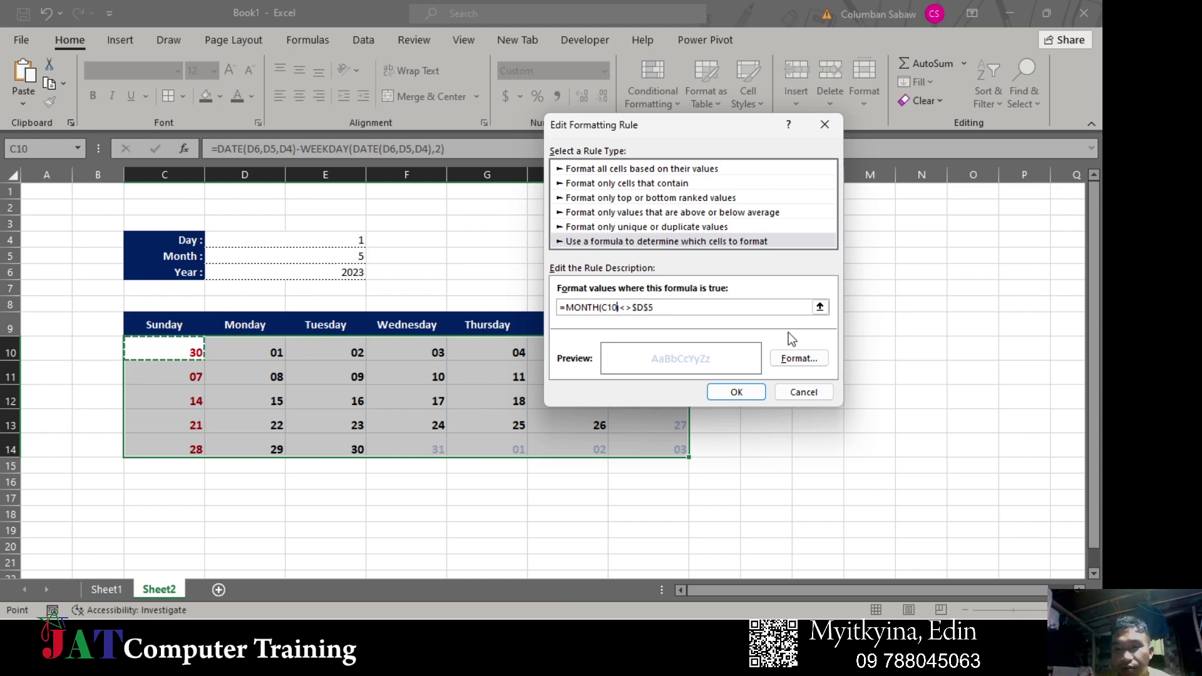
# - Set the rule's font colour to light grey and apply the updated rule
pyautogui.click(798, 358)
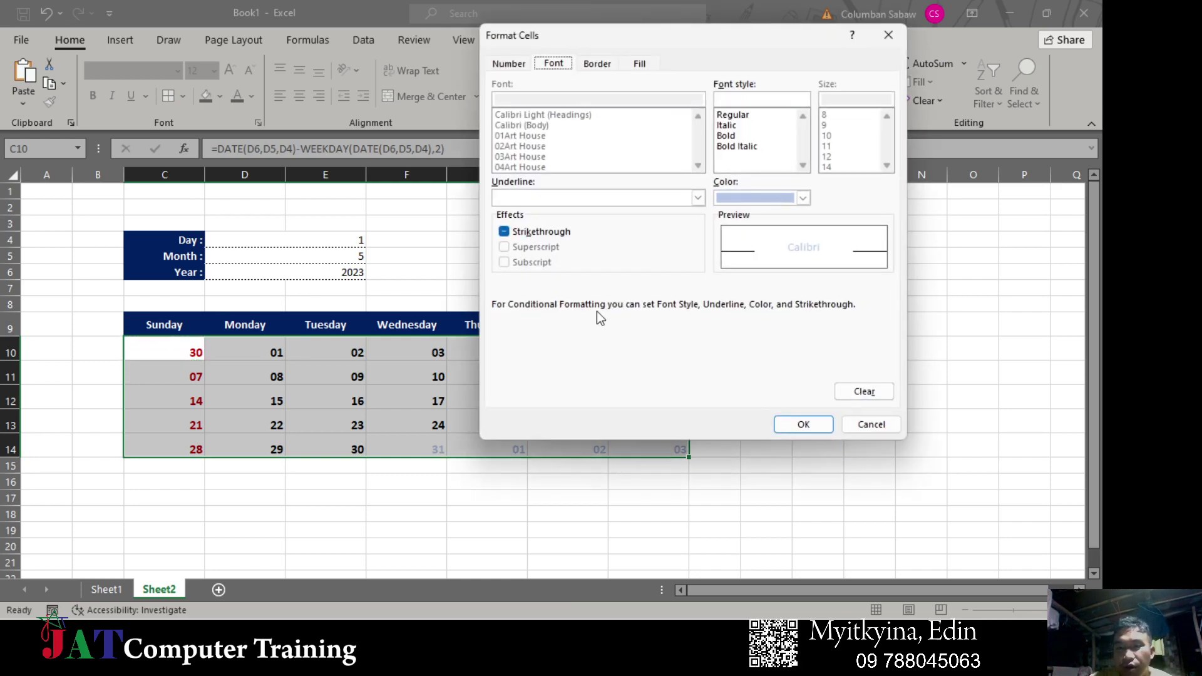
pyautogui.click(804, 198)
pyautogui.click(722, 292)
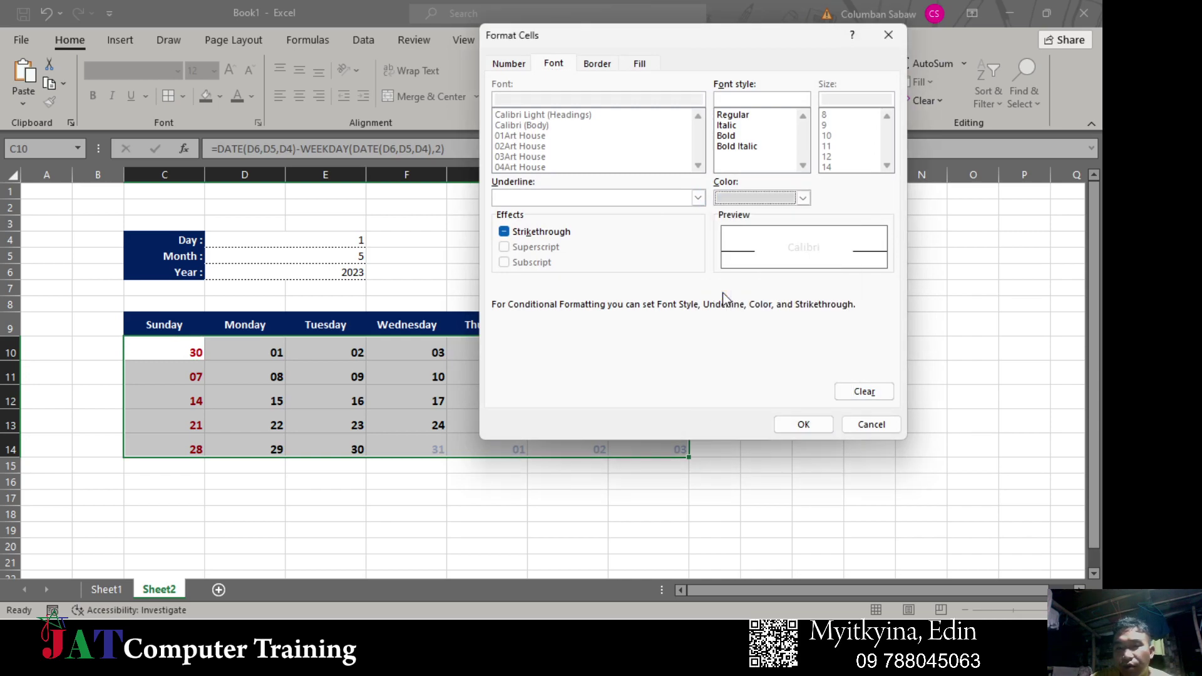
pyautogui.click(801, 424)
pyautogui.click(749, 389)
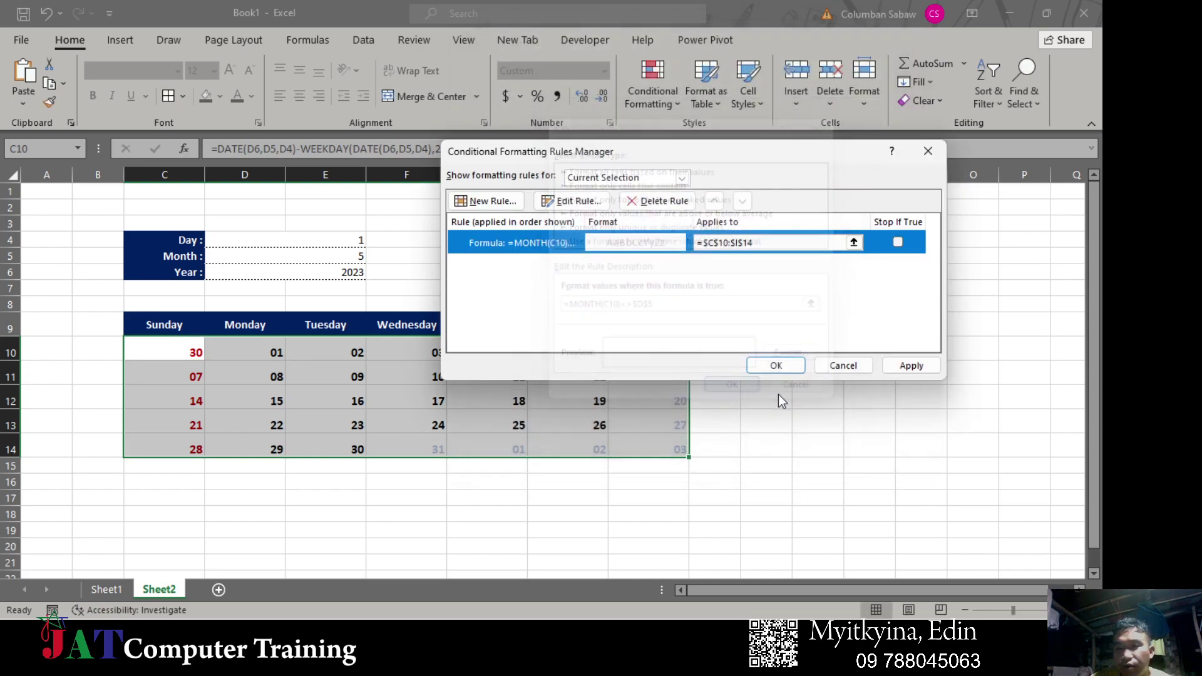
pyautogui.click(908, 371)
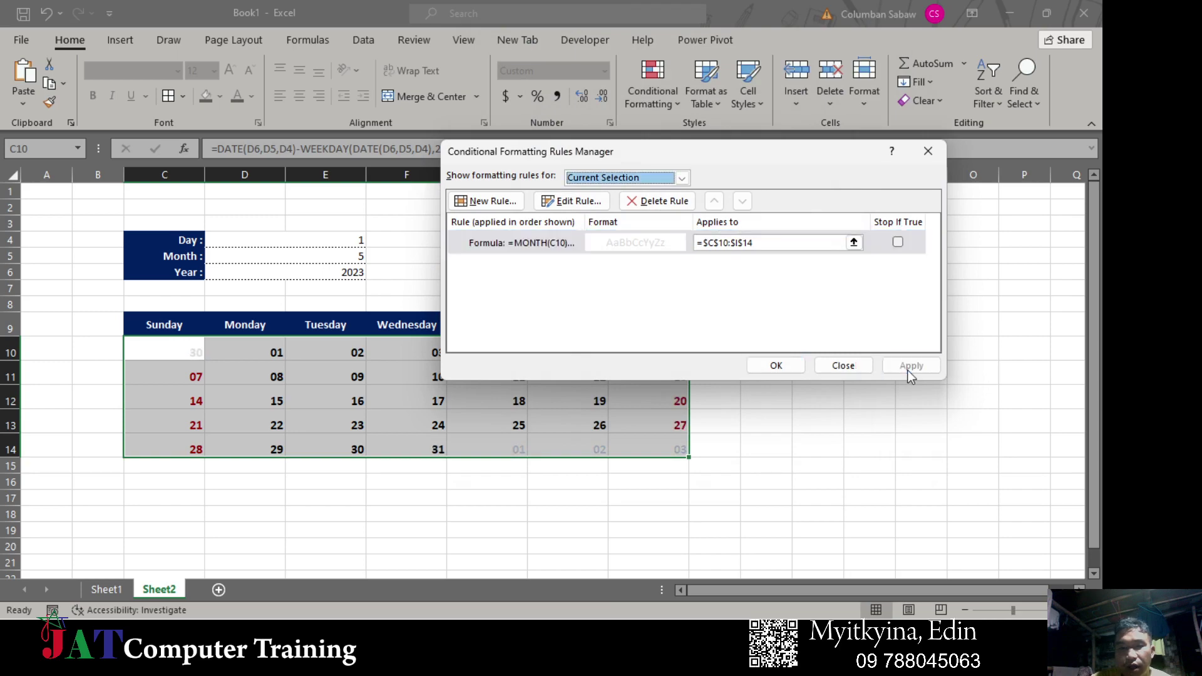
pyautogui.click(776, 366)
pyautogui.click(782, 466)
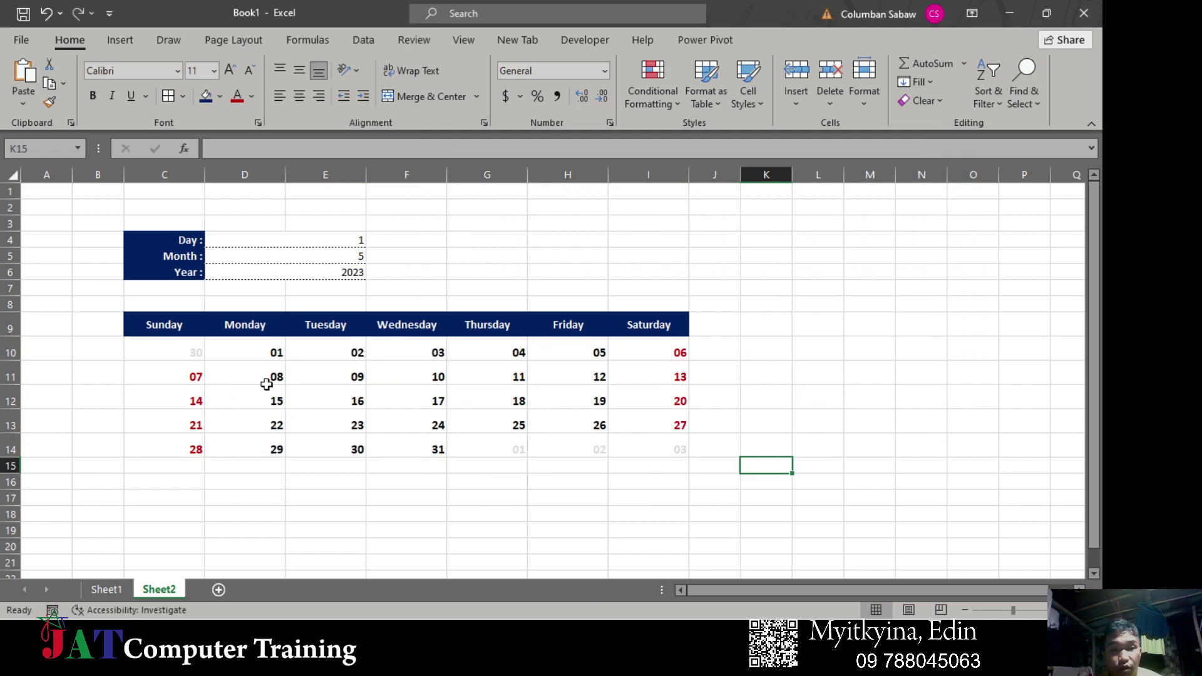
# - Test the Month input with 8 and 1, then leave it at 12 for December 2023
pyautogui.click(356, 253)
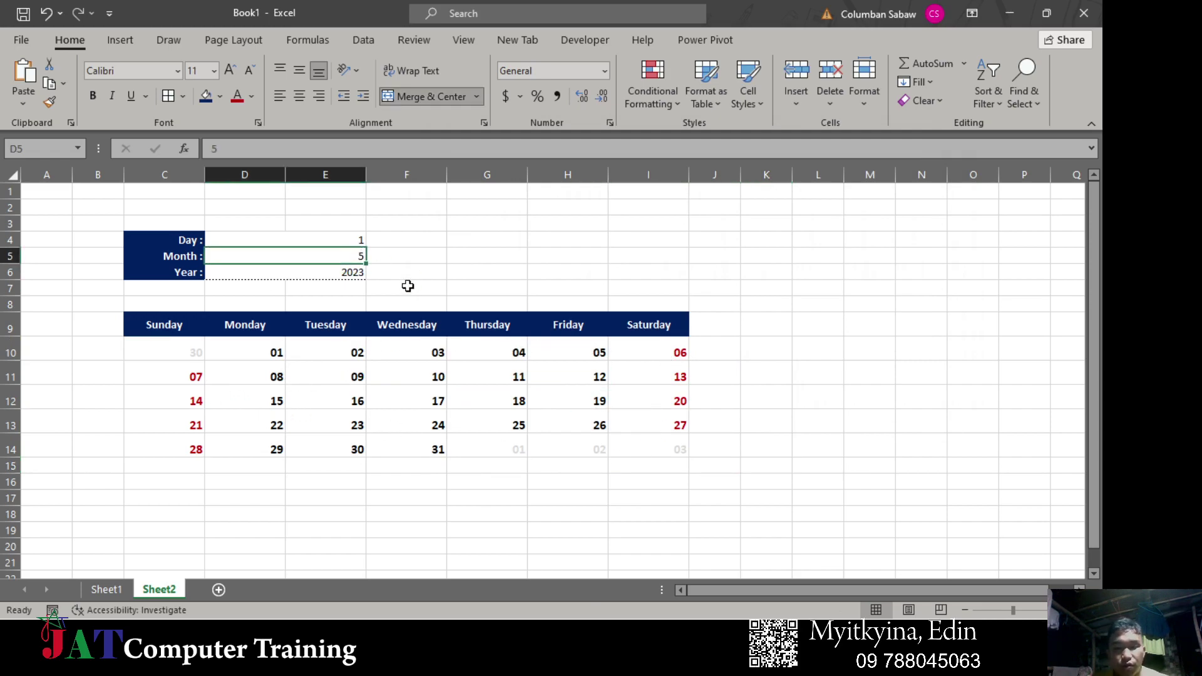
pyautogui.write('8')
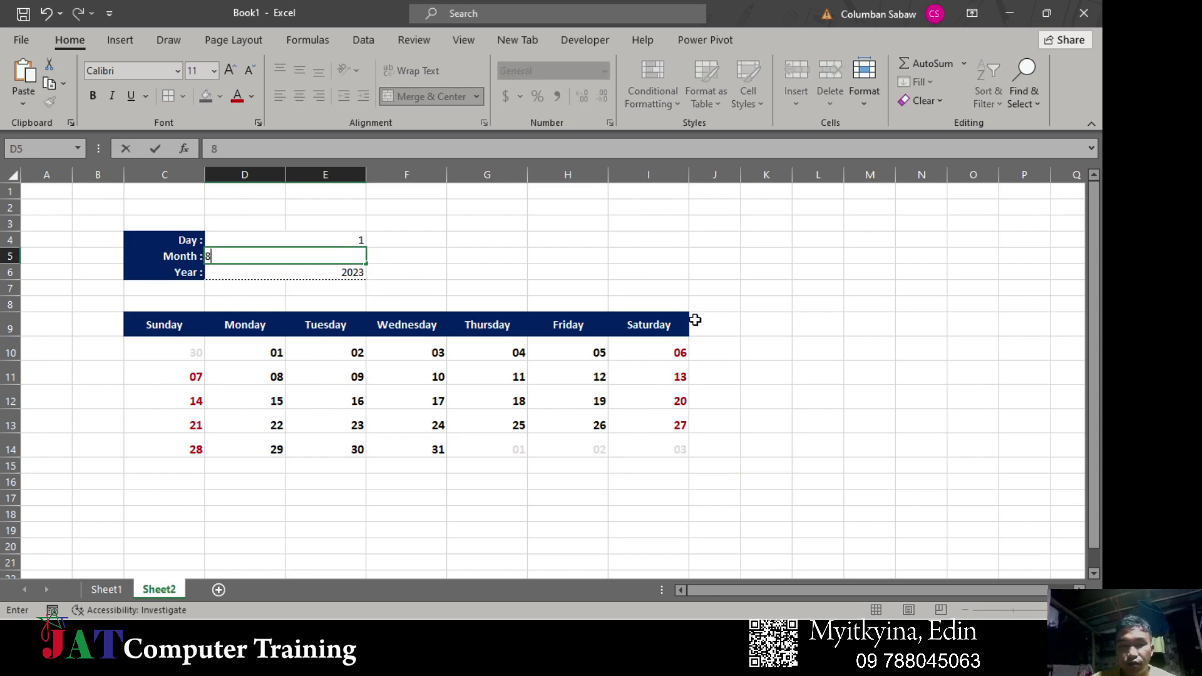
pyautogui.press('Return')
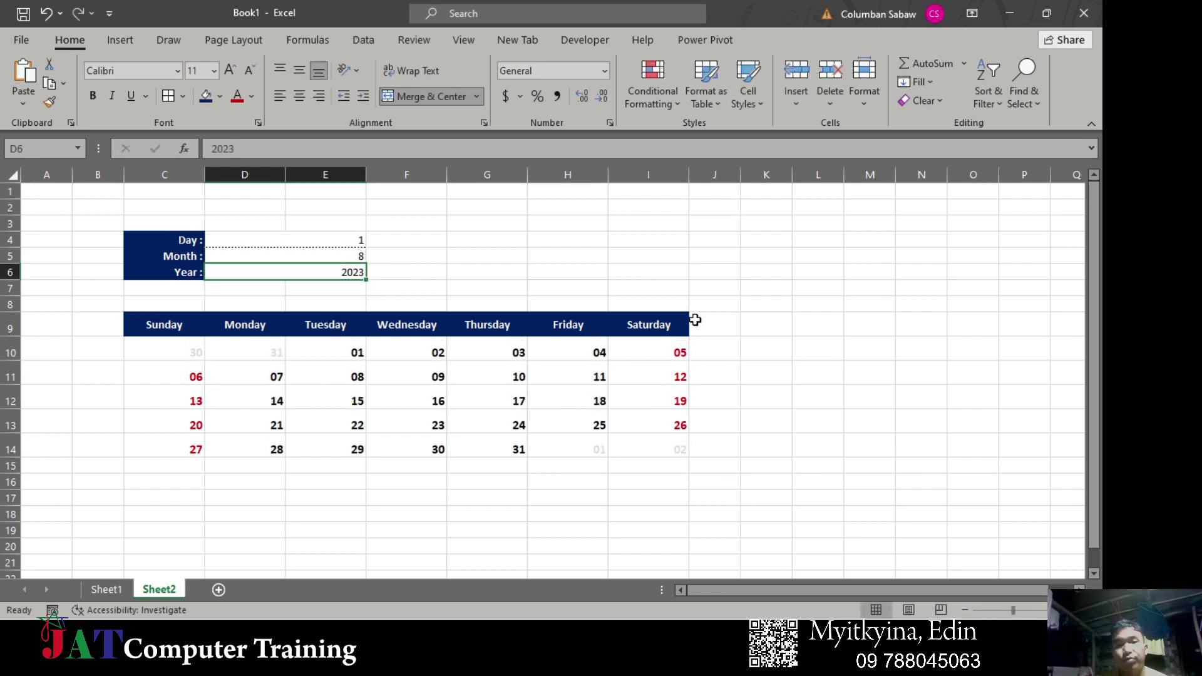
pyautogui.click(343, 256)
pyautogui.write('1')
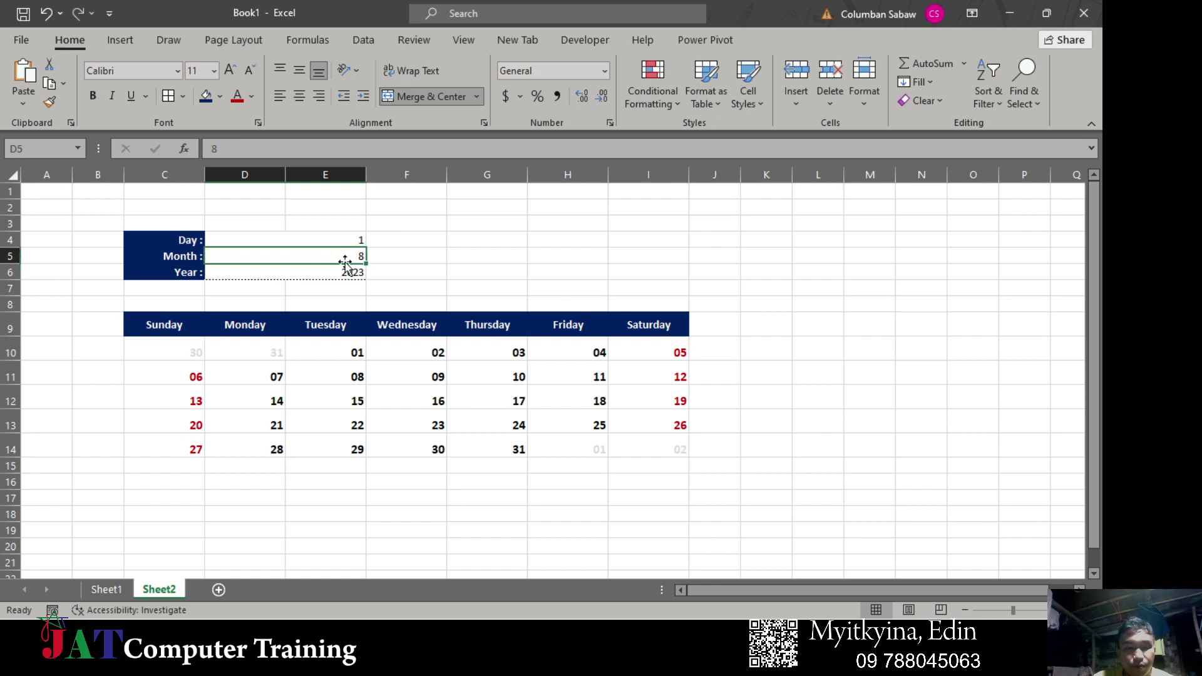
pyautogui.press('Return')
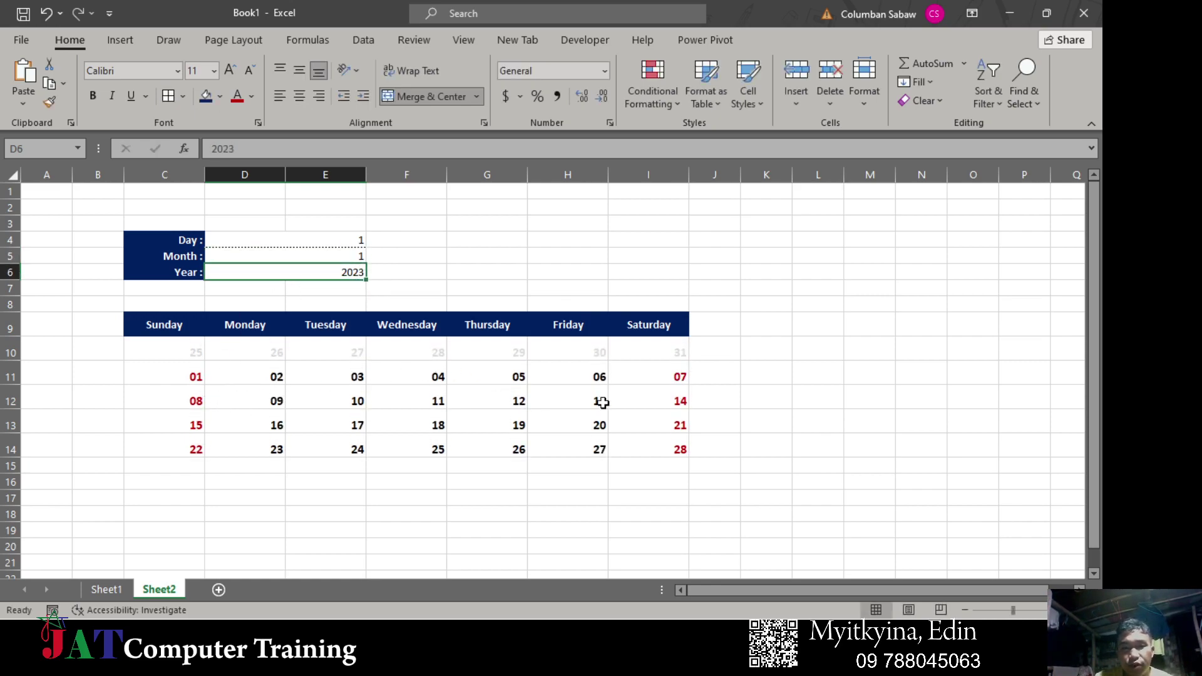
pyautogui.click(340, 252)
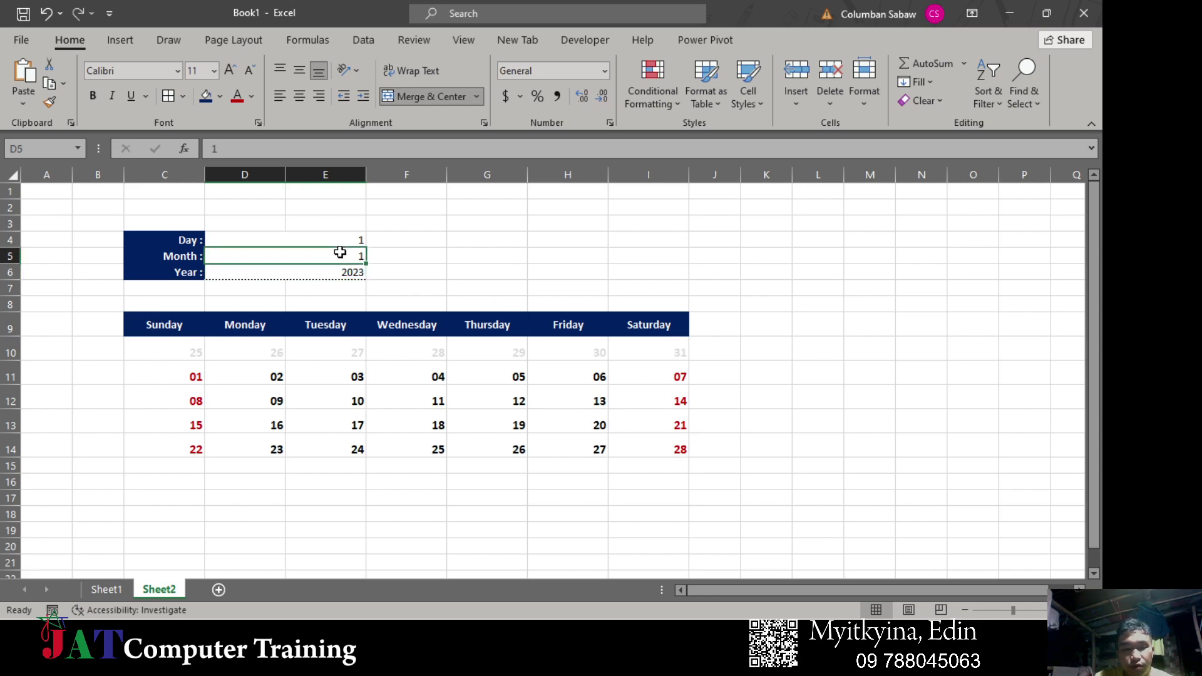
pyautogui.write('12')
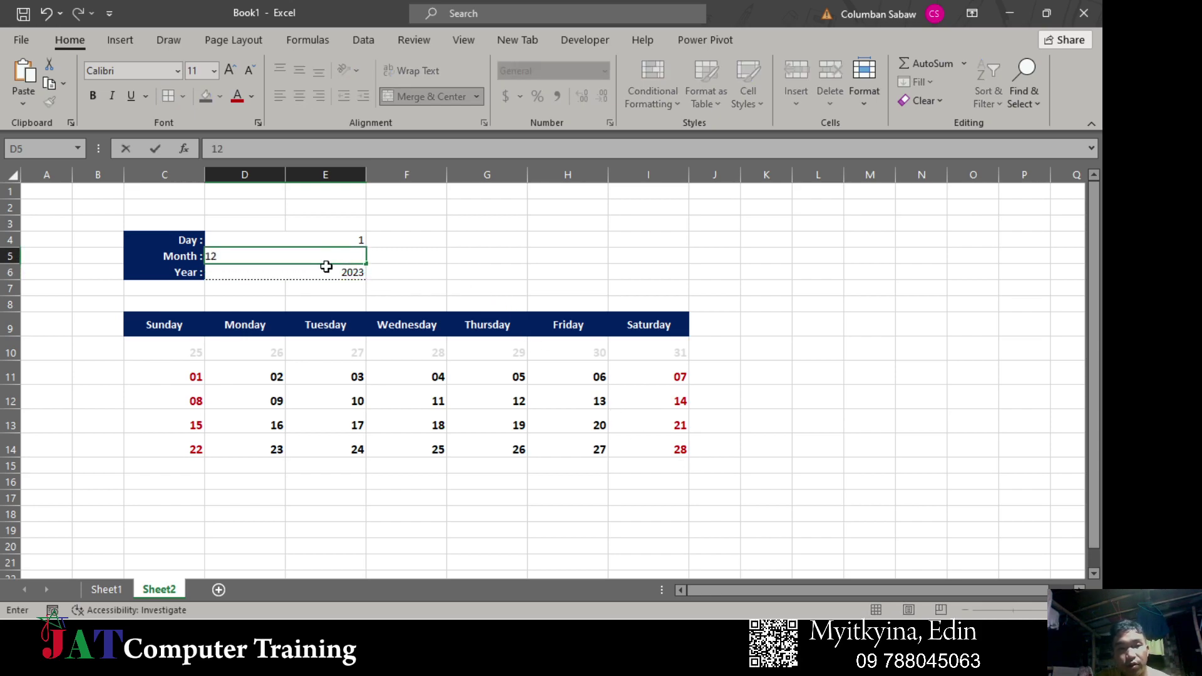
pyautogui.press('Return')
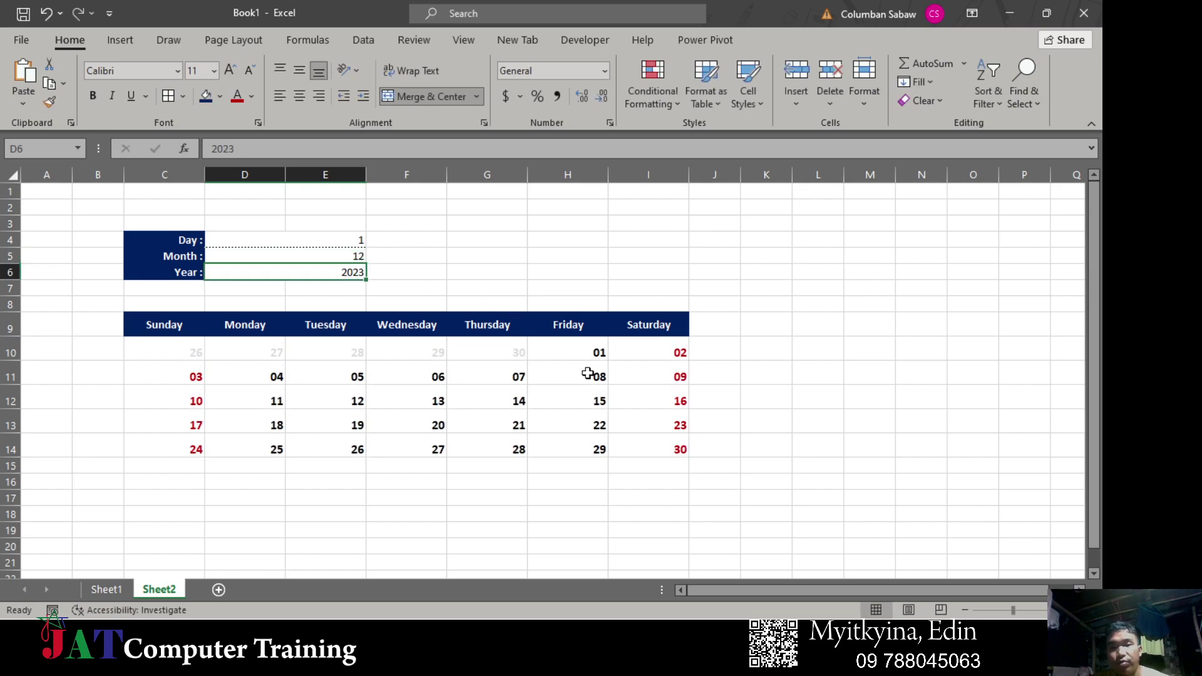
pyautogui.click(1036, 601)
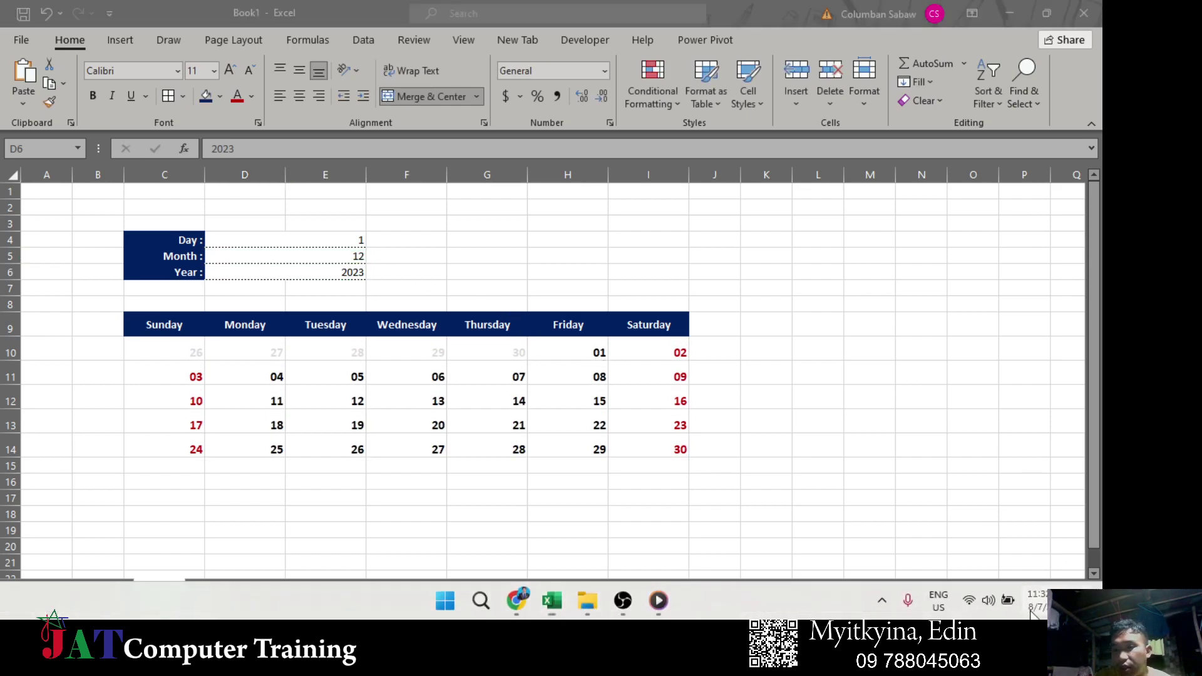
pyautogui.click(1071, 335)
pyautogui.click(1072, 334)
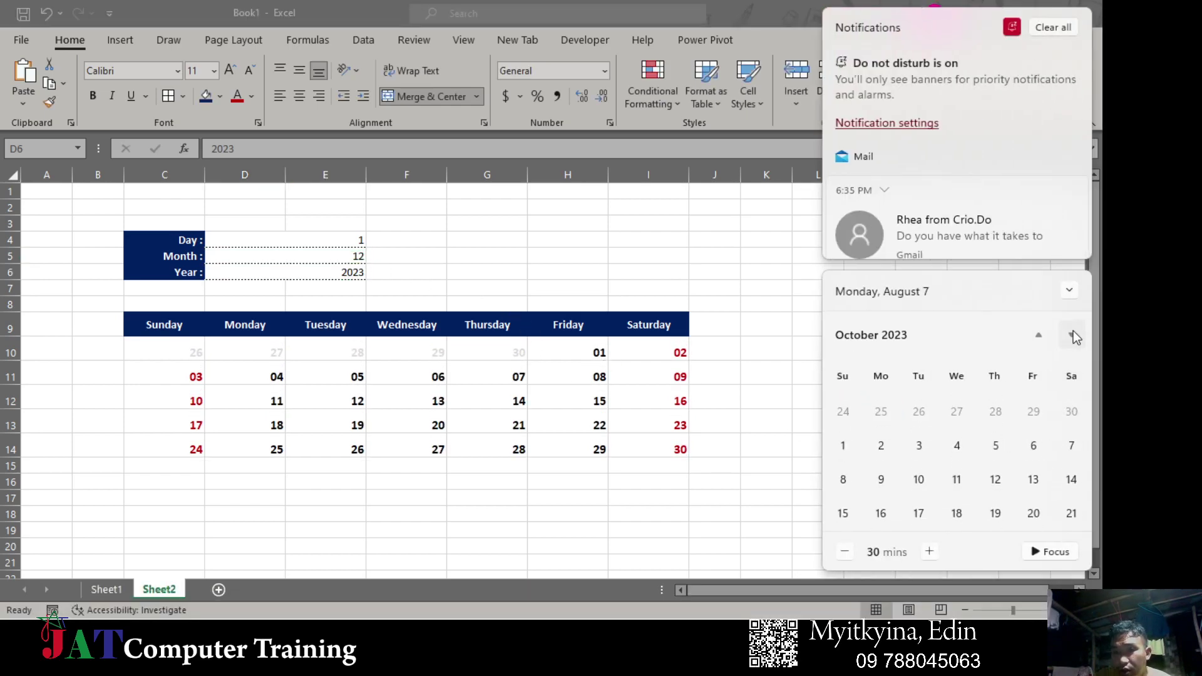
pyautogui.click(1071, 335)
pyautogui.click(1071, 334)
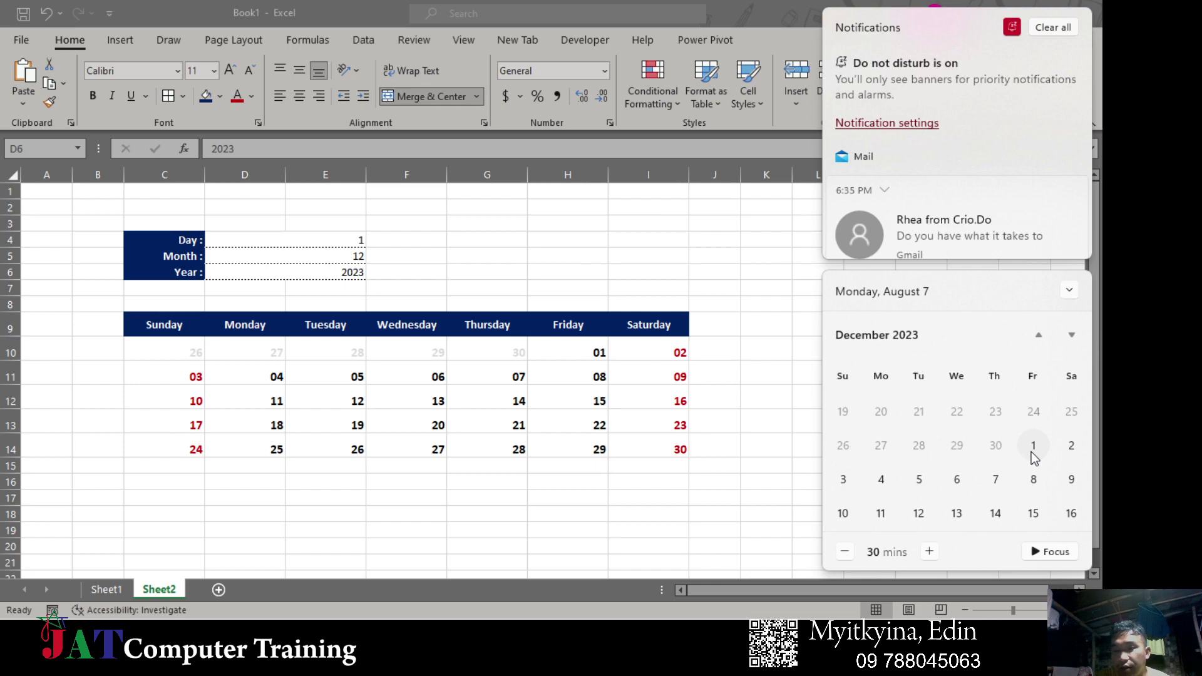
pyautogui.scroll(-1, 1025, 465)
pyautogui.scroll(-1, 1025, 464)
pyautogui.scroll(-1, 1025, 465)
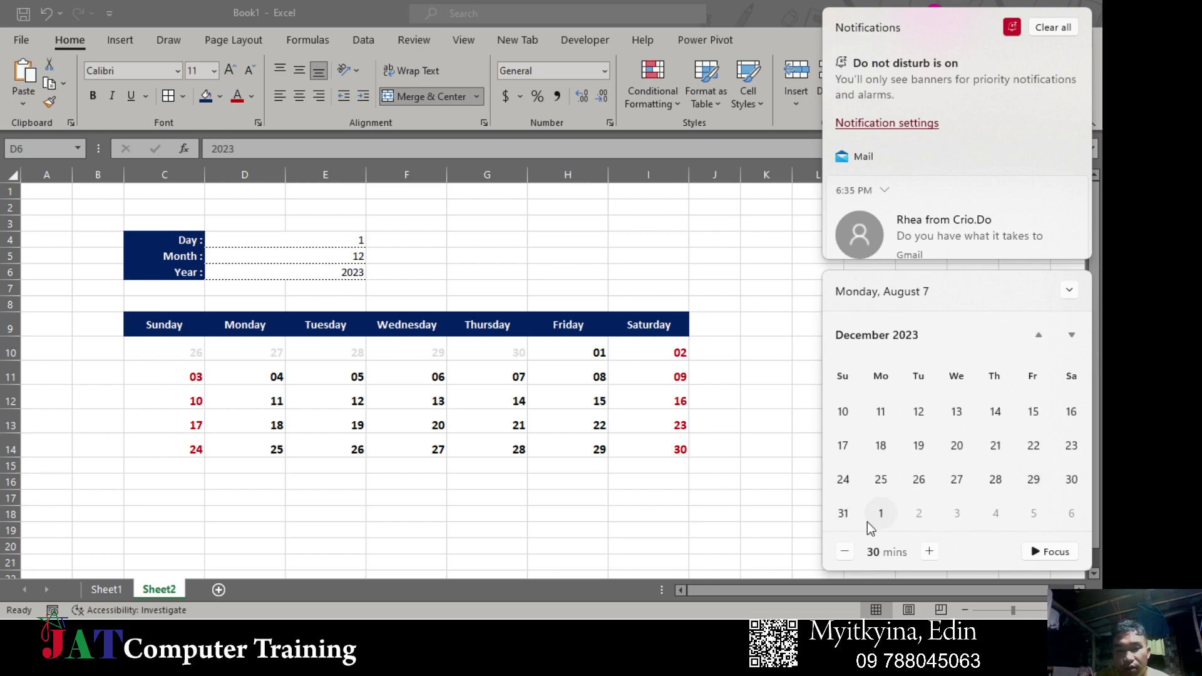
# - Fill the last week row C14:I14 down into row 15 and make row 15 taller
pyautogui.click(558, 451)
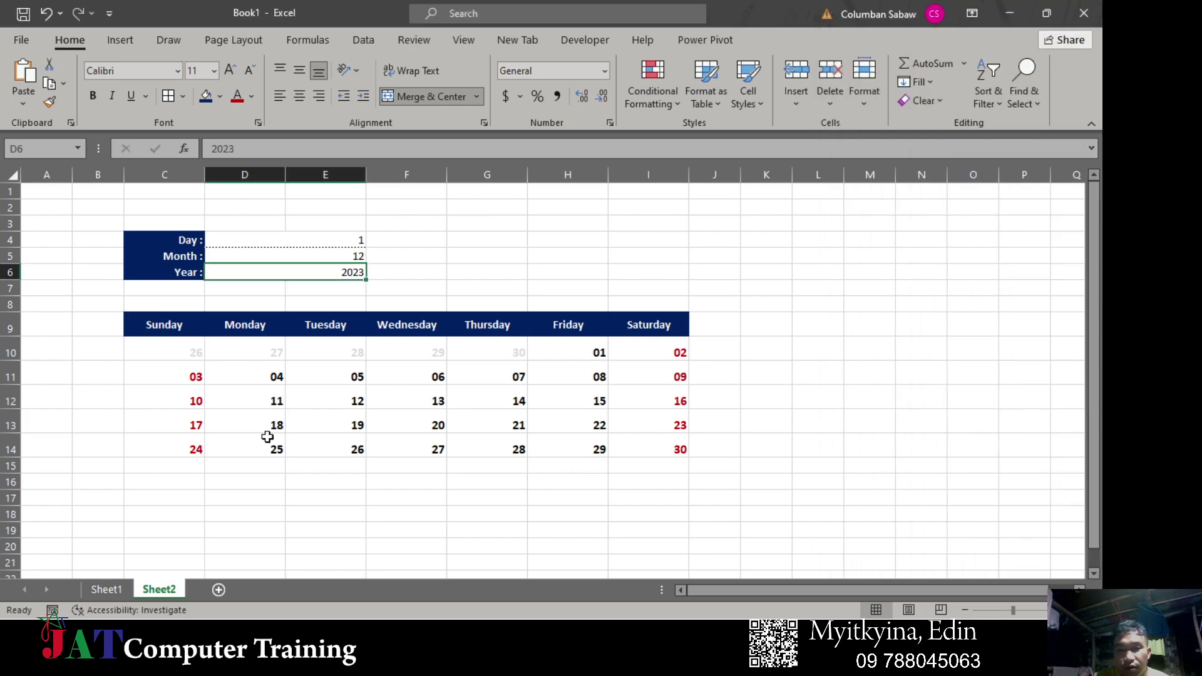
pyautogui.moveTo(177, 450)
pyautogui.mouseDown()
pyautogui.moveTo(613, 447)
pyautogui.moveTo(686, 452)
pyautogui.moveTo(689, 474)
pyautogui.mouseUp()
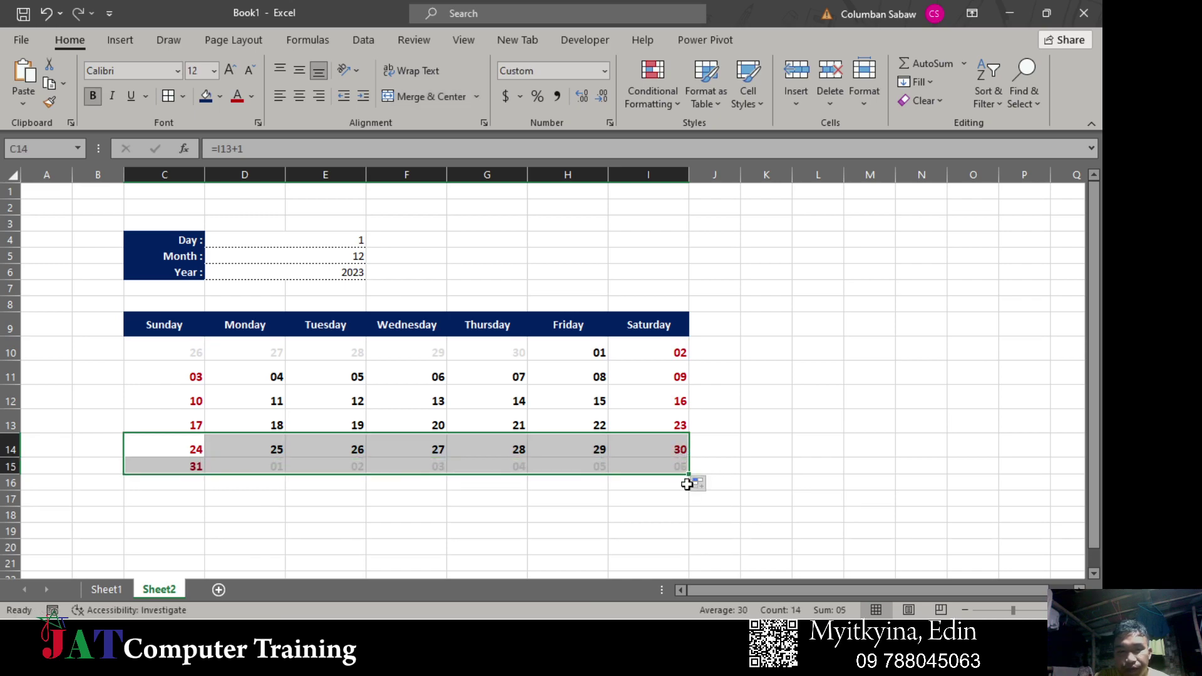
pyautogui.click(432, 544)
pyautogui.moveTo(5, 477); pyautogui.dragTo(9, 484)
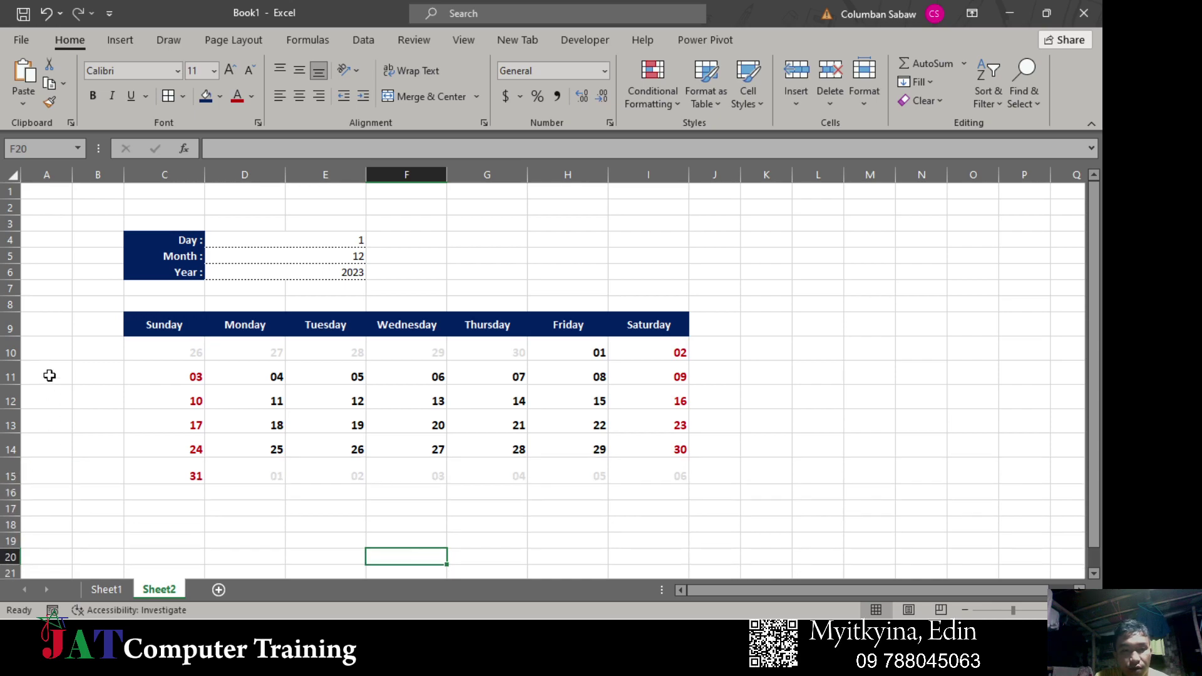
pyautogui.moveTo(10, 350)
pyautogui.mouseDown()
pyautogui.moveTo(10, 475)
pyautogui.moveTo(17, 441)
pyautogui.mouseUp()
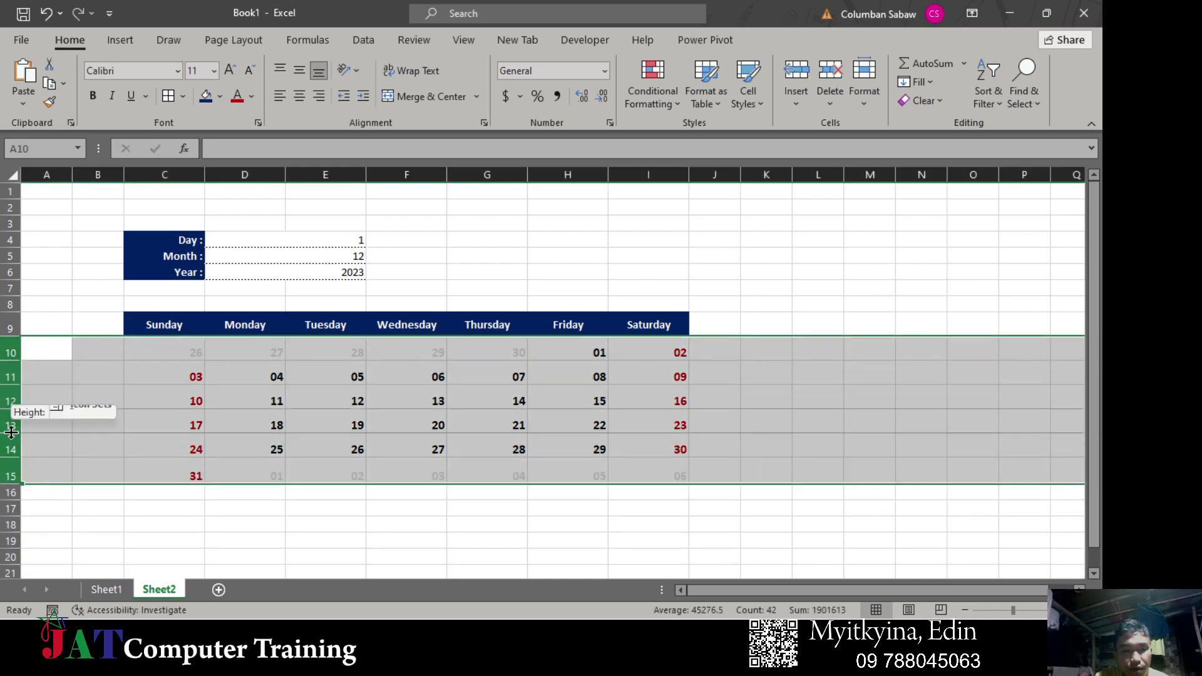
pyautogui.click(337, 429)
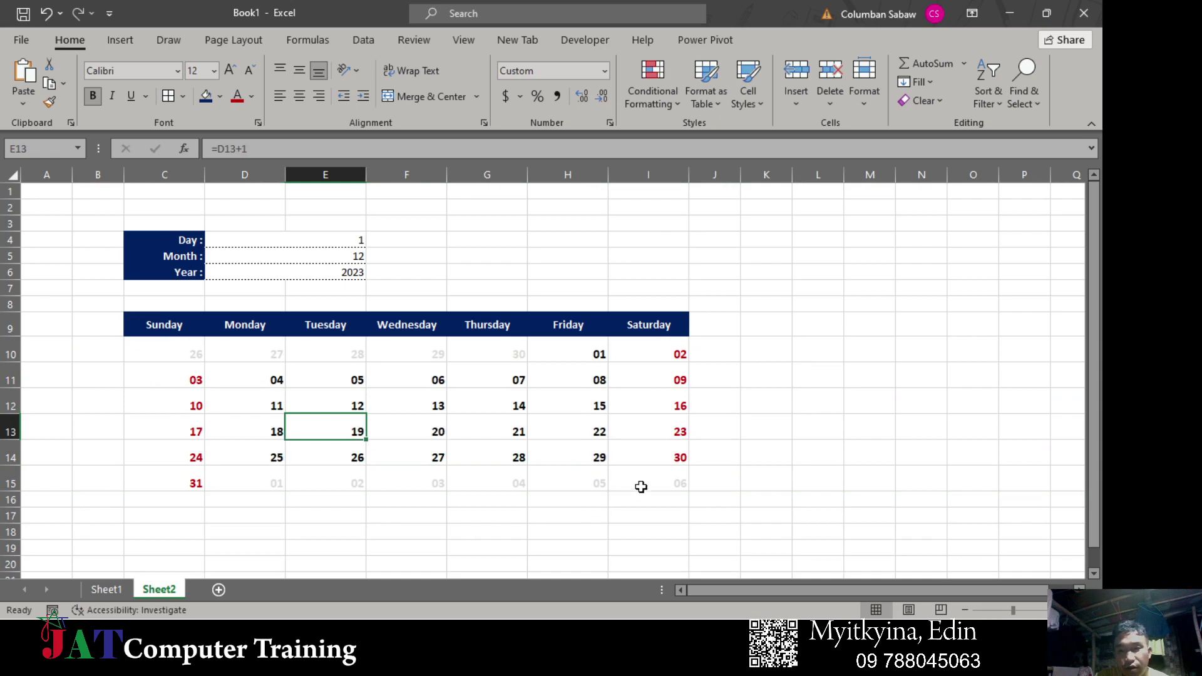
# - Hide gridlines and give C10:I15 dotted inside-horizontal and bottom borders
pyautogui.click(463, 40)
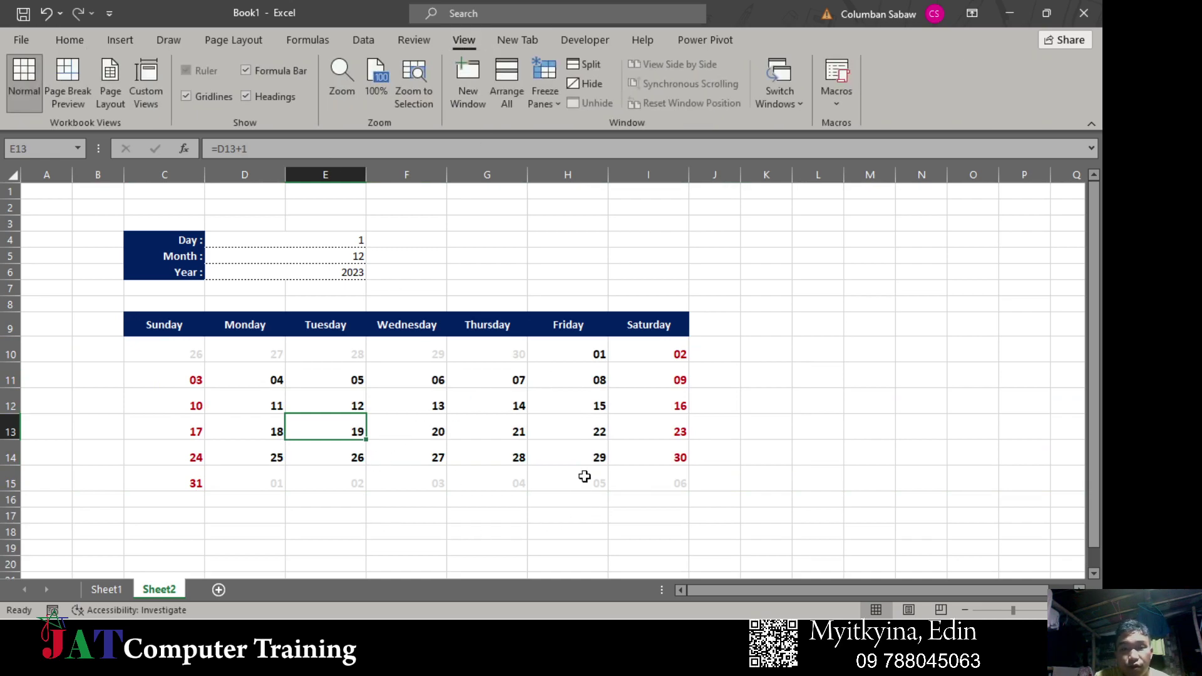
pyautogui.click(211, 97)
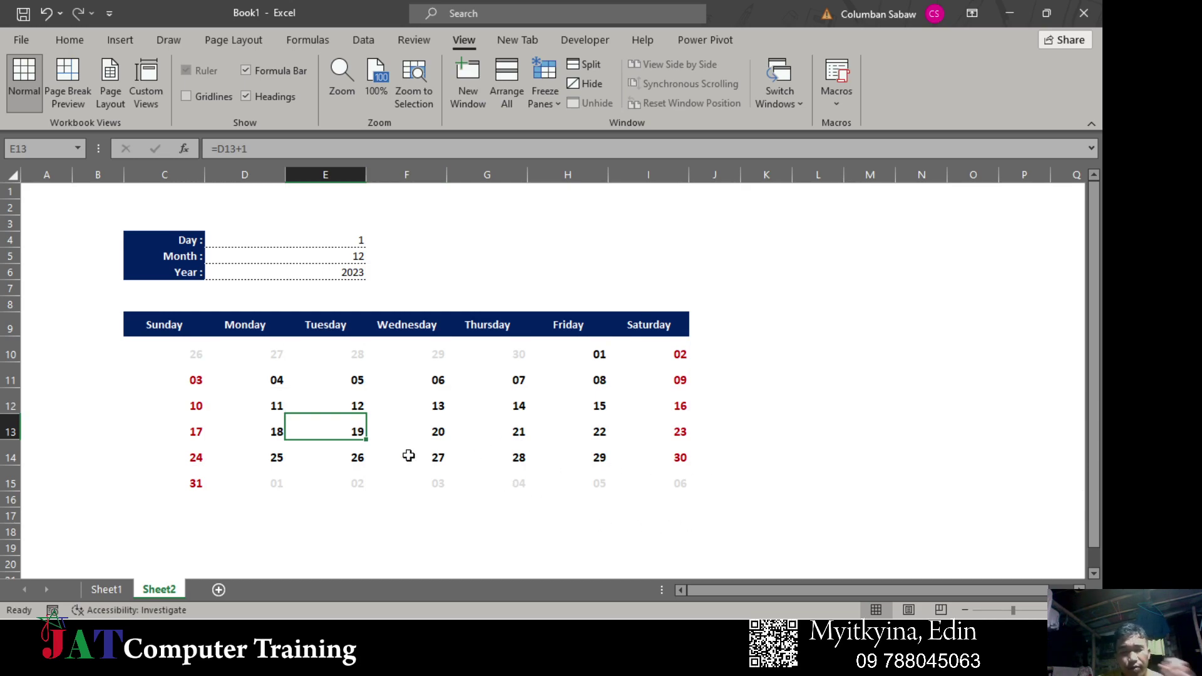
pyautogui.moveTo(172, 355); pyautogui.dragTo(639, 483)
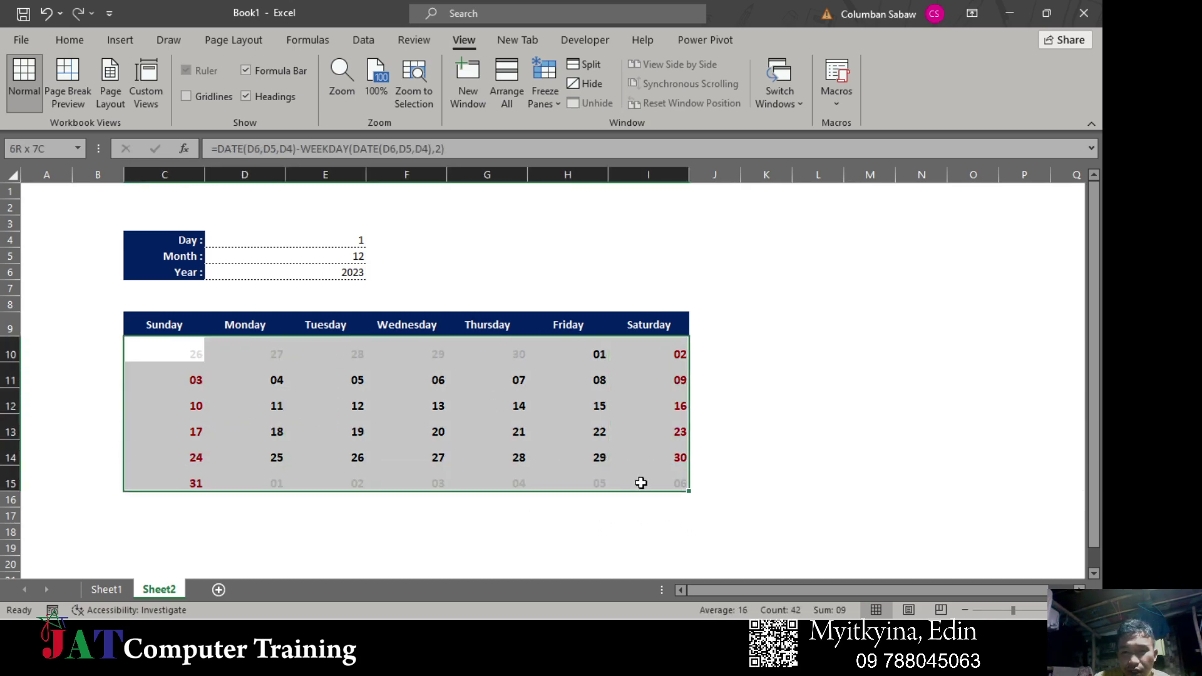
pyautogui.click(70, 40)
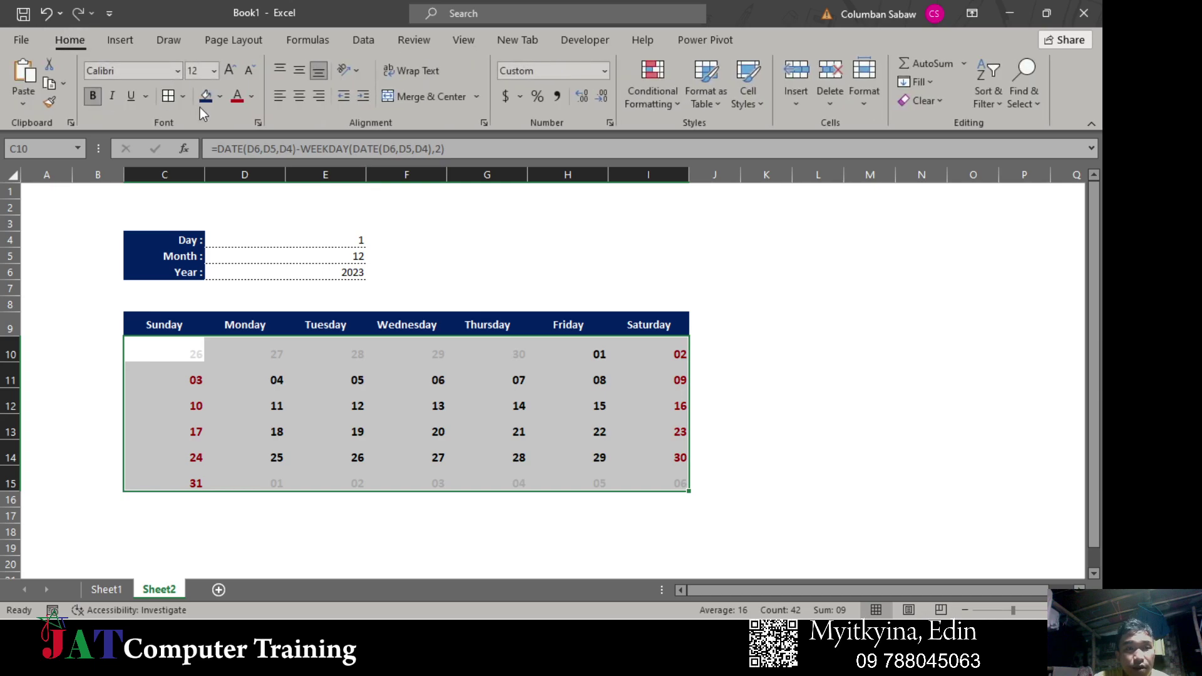
pyautogui.click(182, 96)
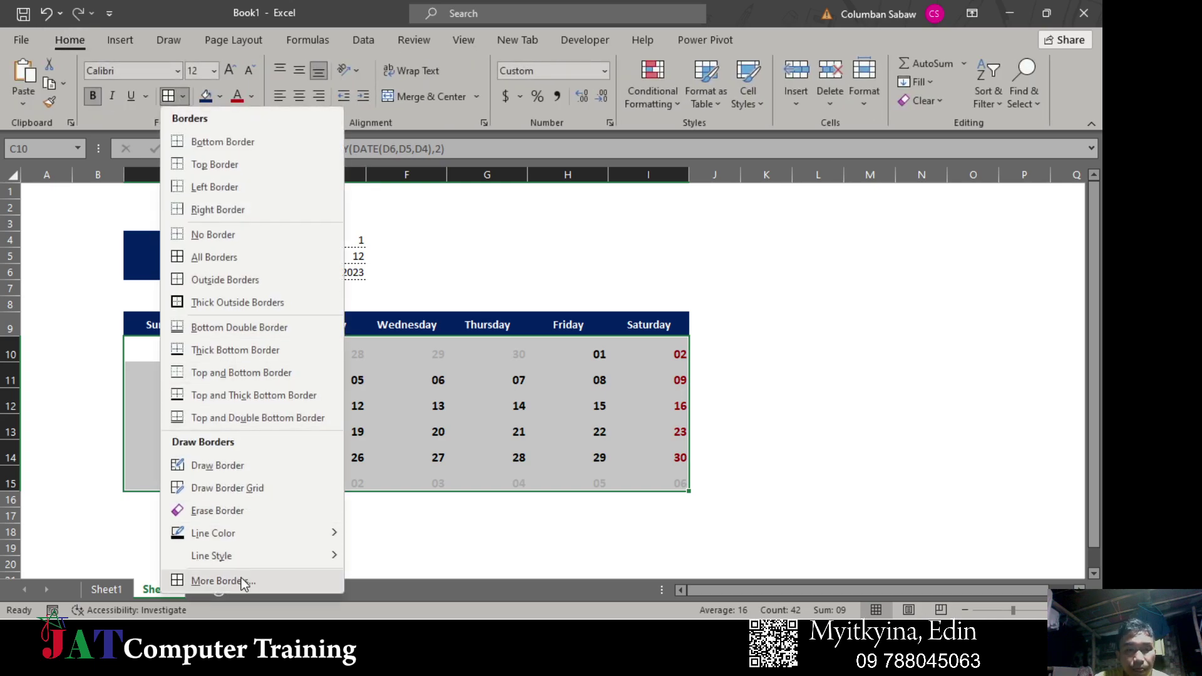
pyautogui.click(242, 577)
pyautogui.click(513, 155)
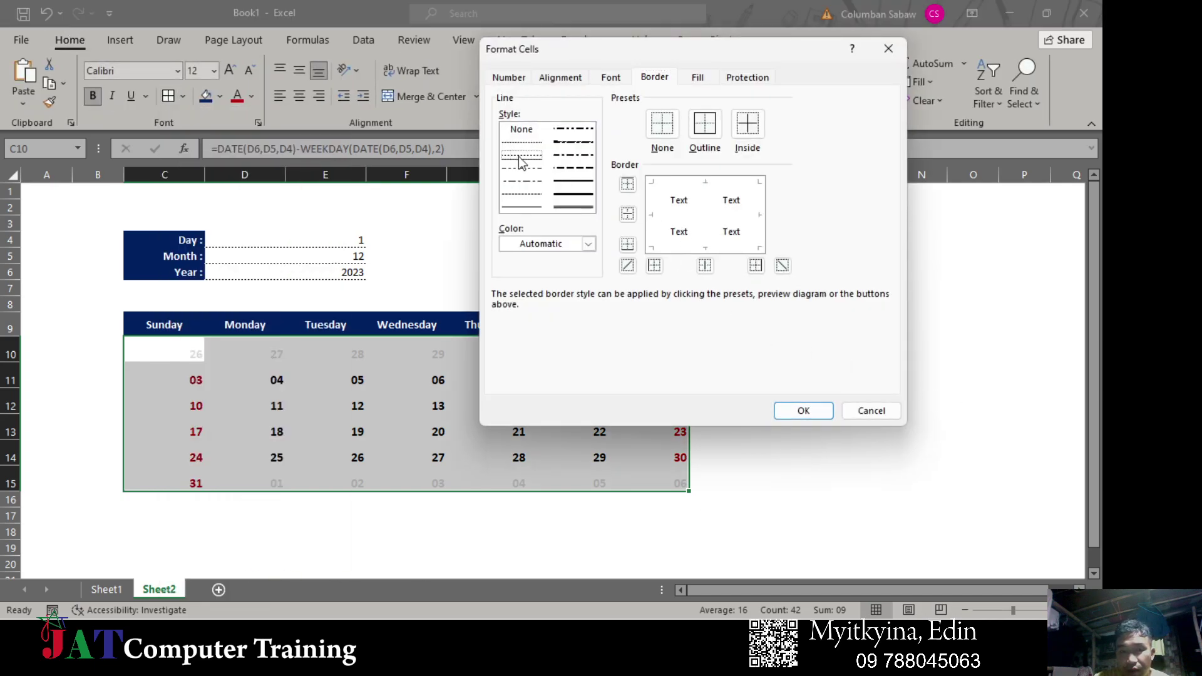
pyautogui.click(685, 215)
pyautogui.click(691, 248)
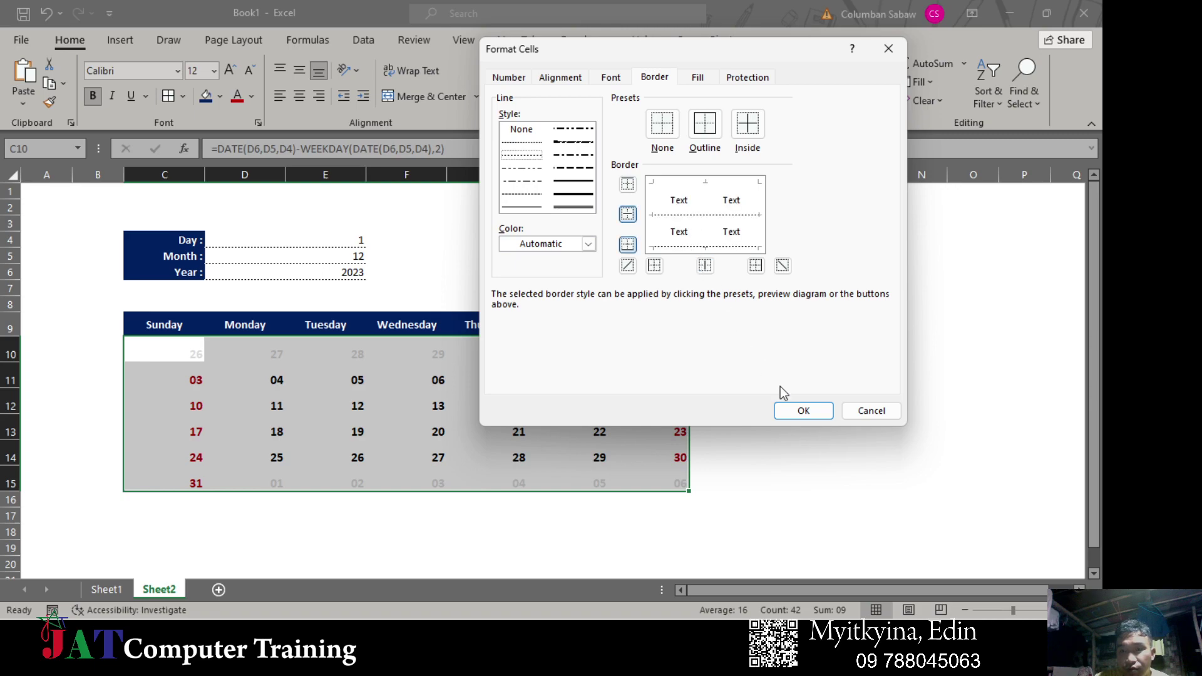
pyautogui.click(803, 410)
pyautogui.click(820, 426)
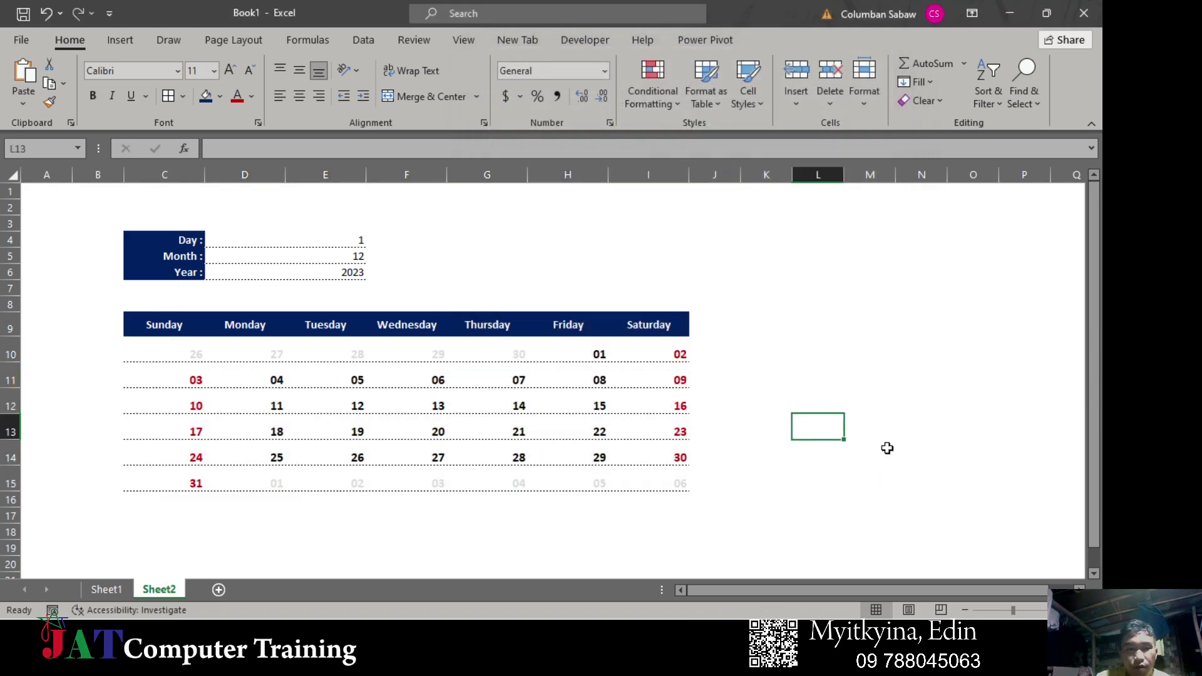
# - Test the Sheet2 calendar with Month 1 and Years 2024 and 2025
pyautogui.click(349, 258)
pyautogui.write('1')
pyautogui.press('Return')
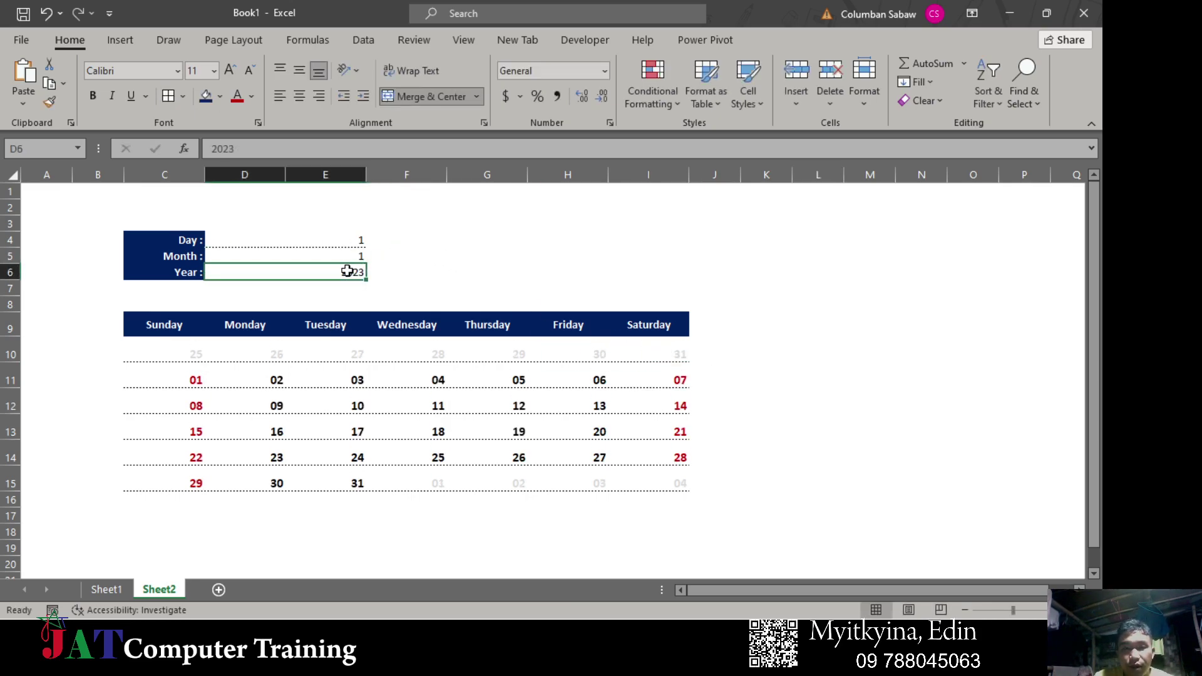
pyautogui.write('2024')
pyautogui.press('Return')
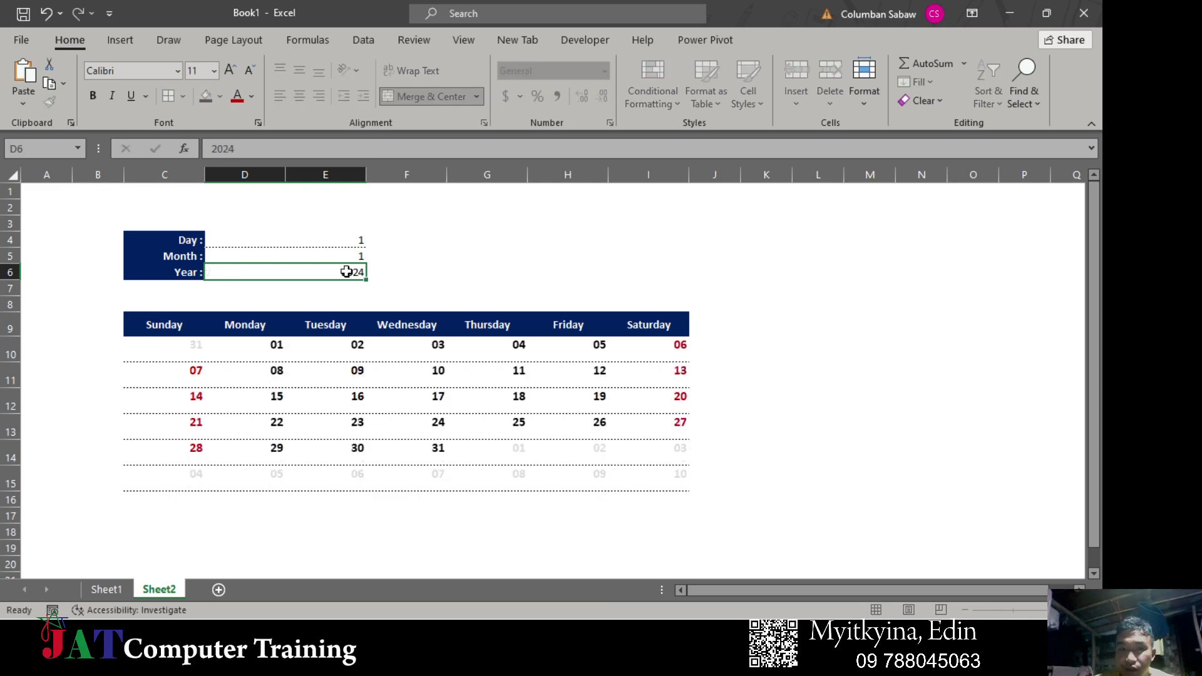
pyautogui.click(346, 272)
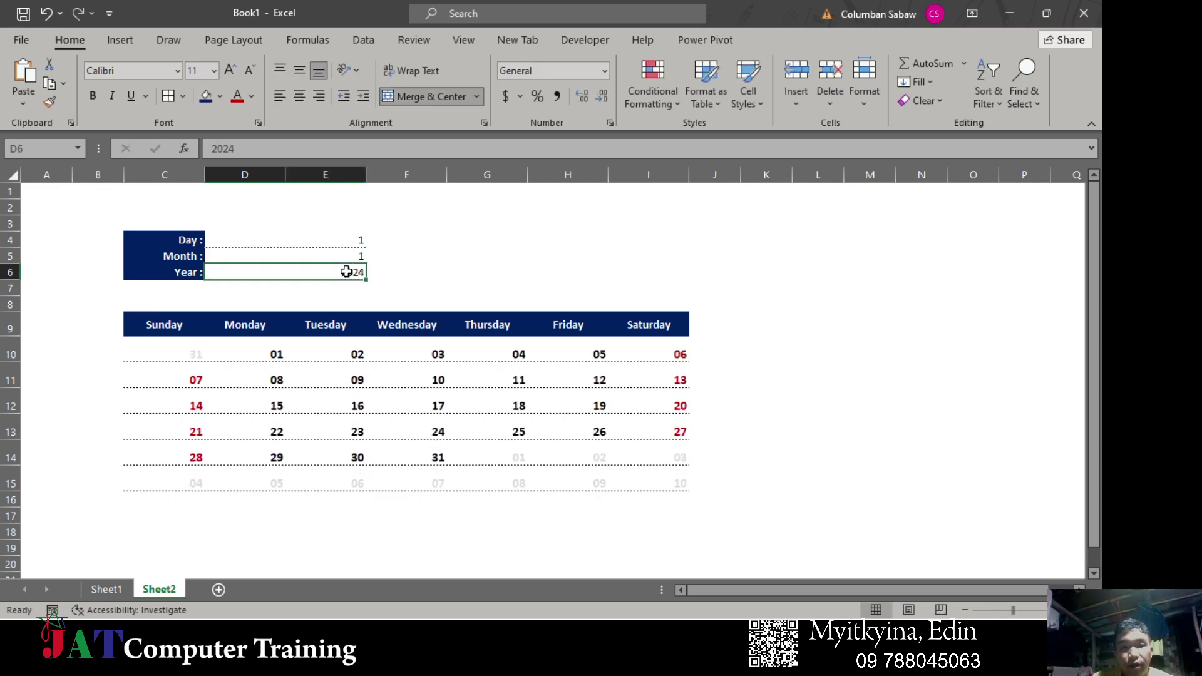
pyautogui.write('202')
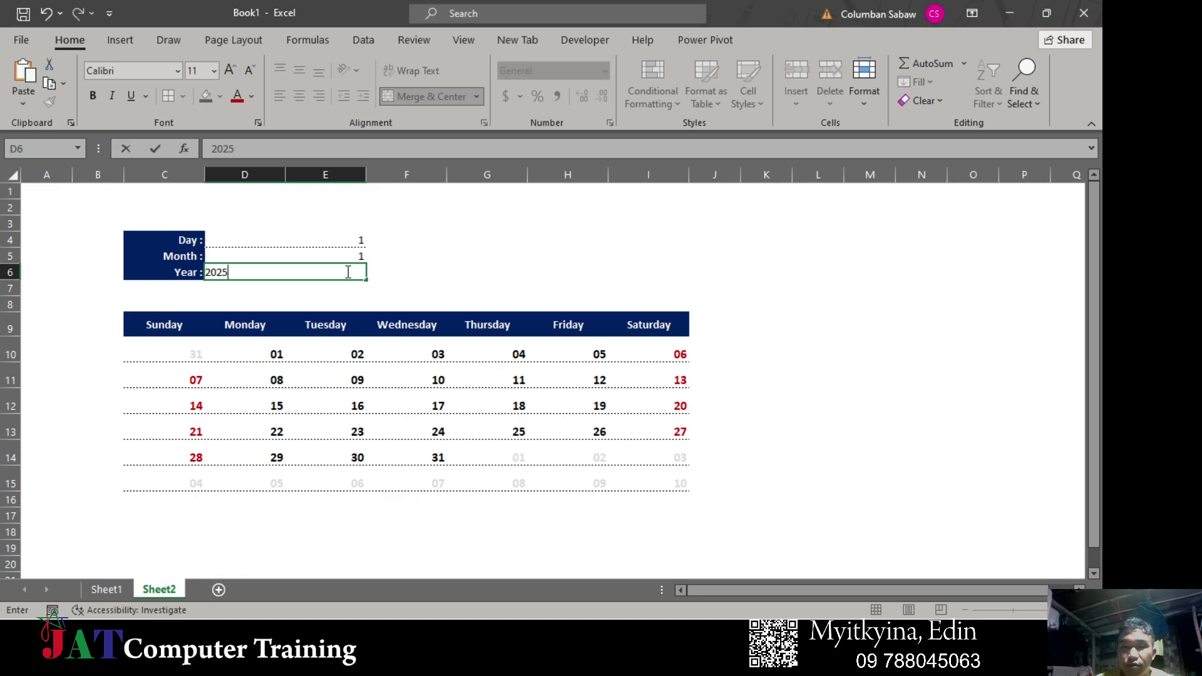
pyautogui.press('Return')
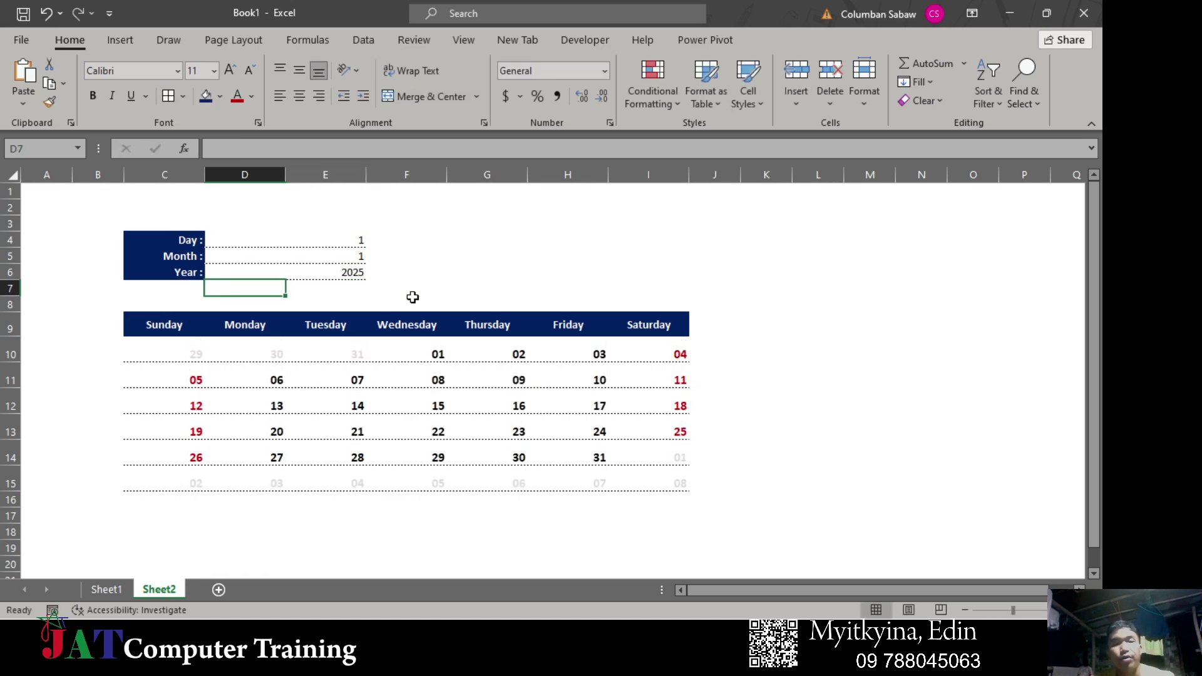
# - Compare with Sheet1, set Sheet2 to Year 2023, Month 8, then view Sheet1 again
pyautogui.click(107, 590)
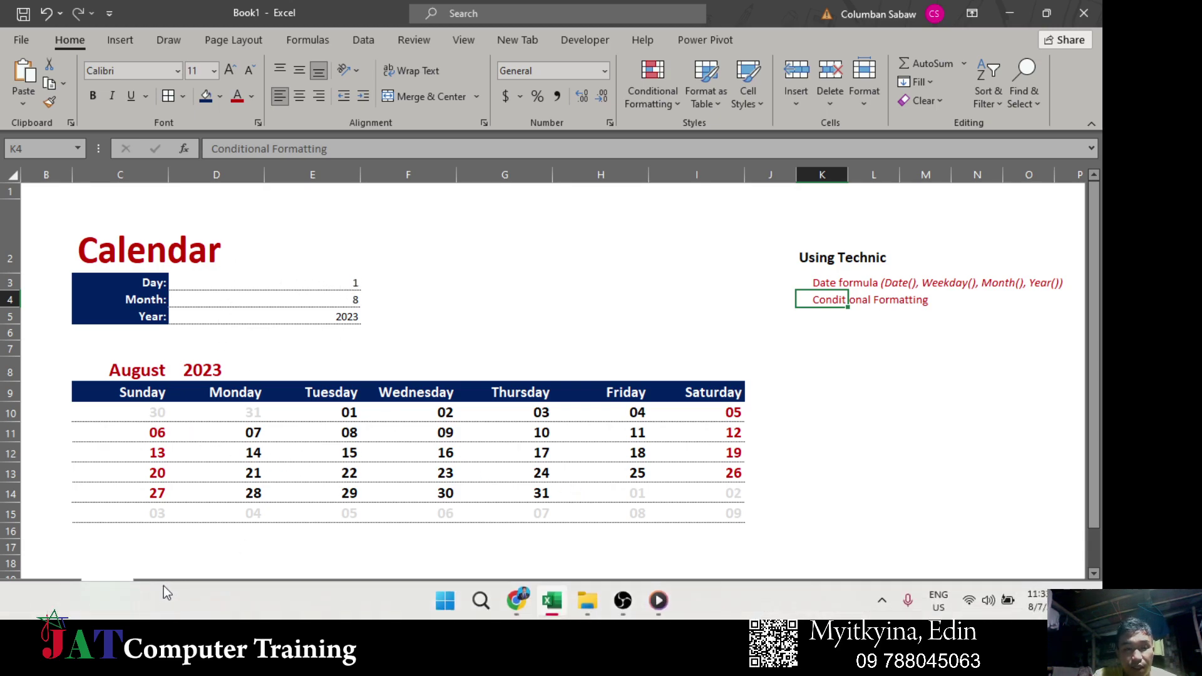
pyautogui.click(157, 589)
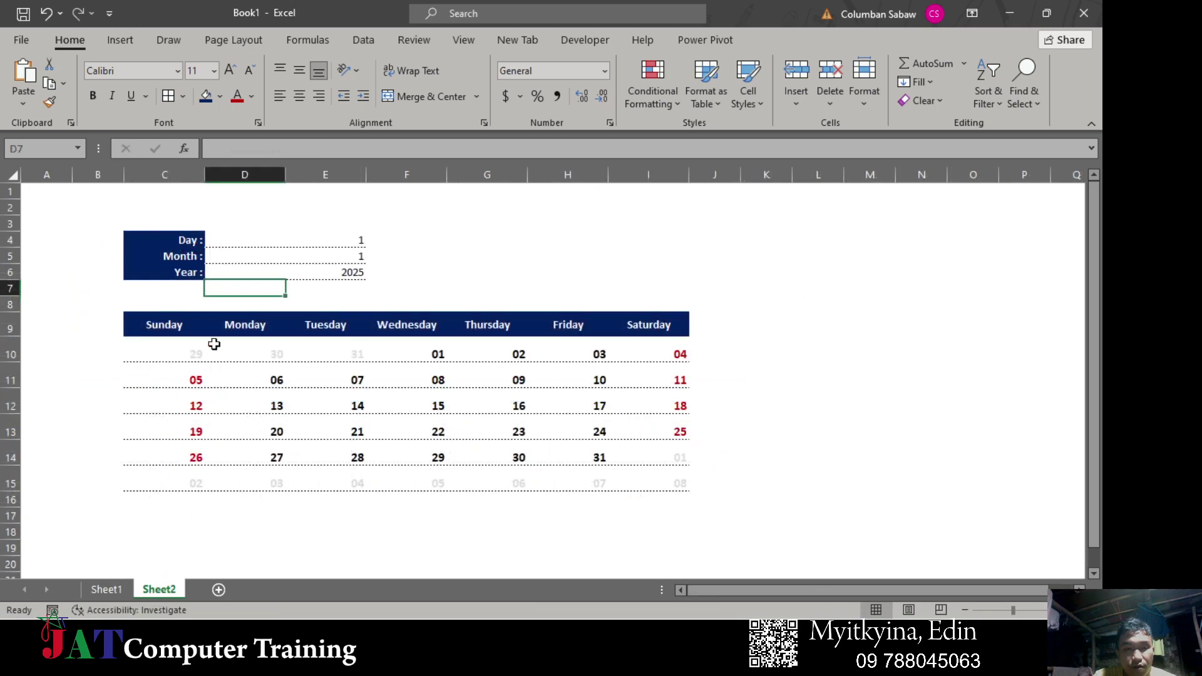
pyautogui.click(346, 274)
pyautogui.write('20')
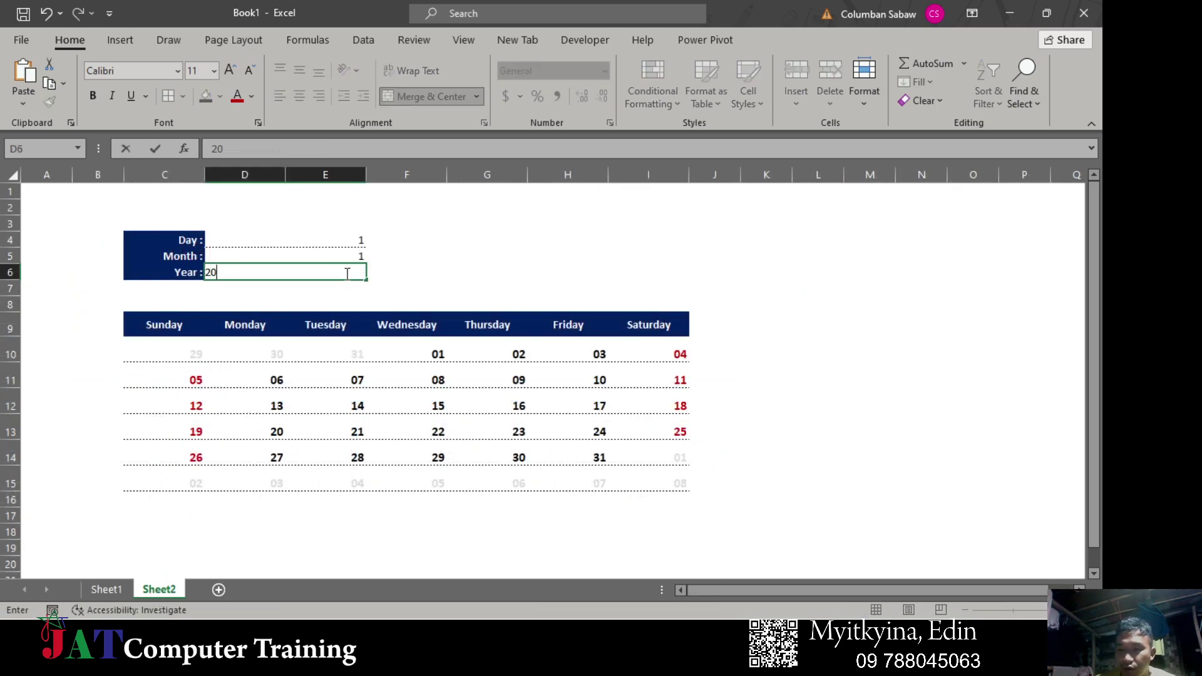
pyautogui.press('Up')
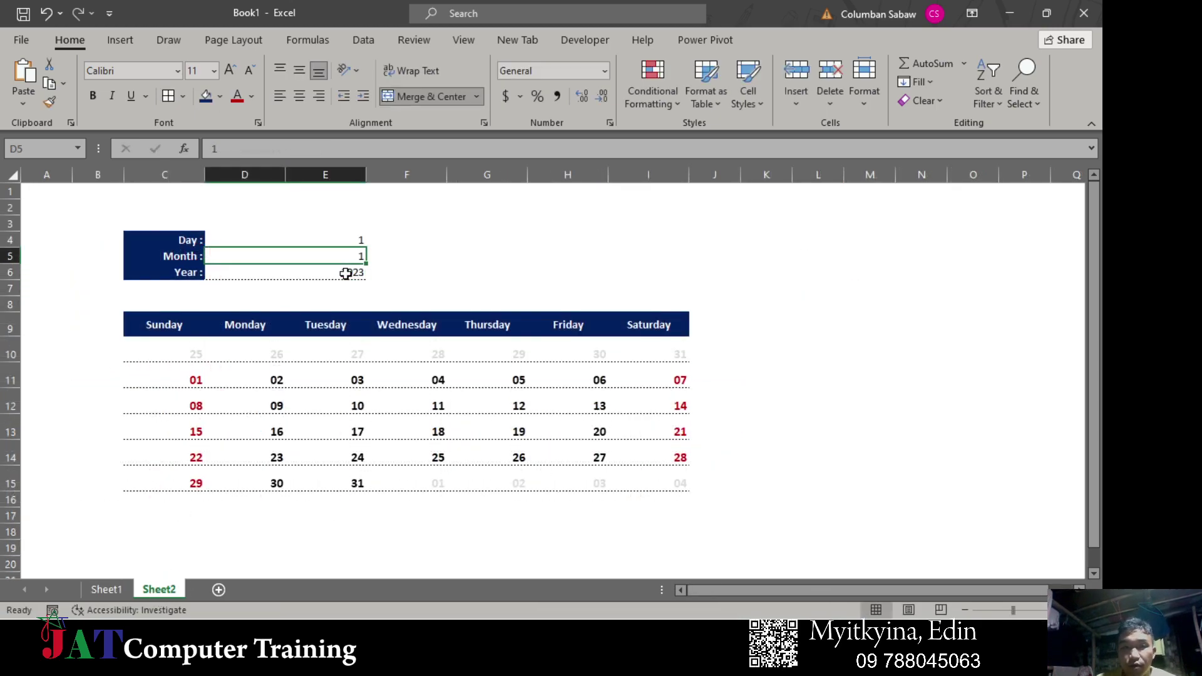
pyautogui.write('8')
pyautogui.press('Return')
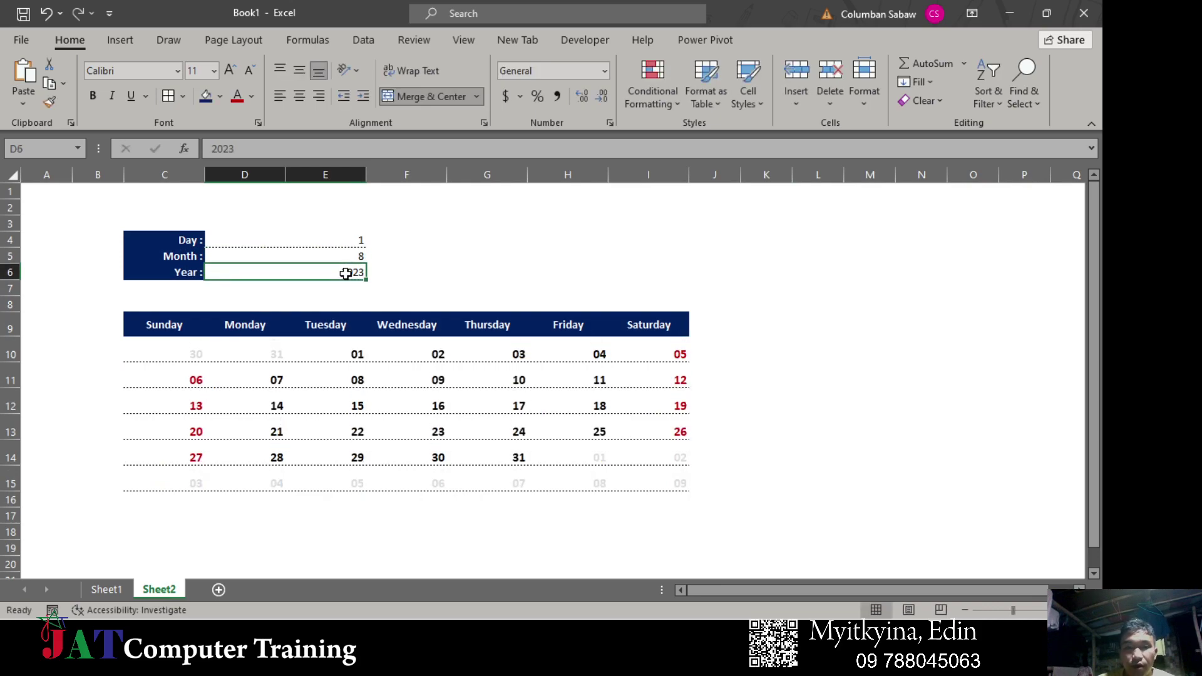
pyautogui.click(358, 355)
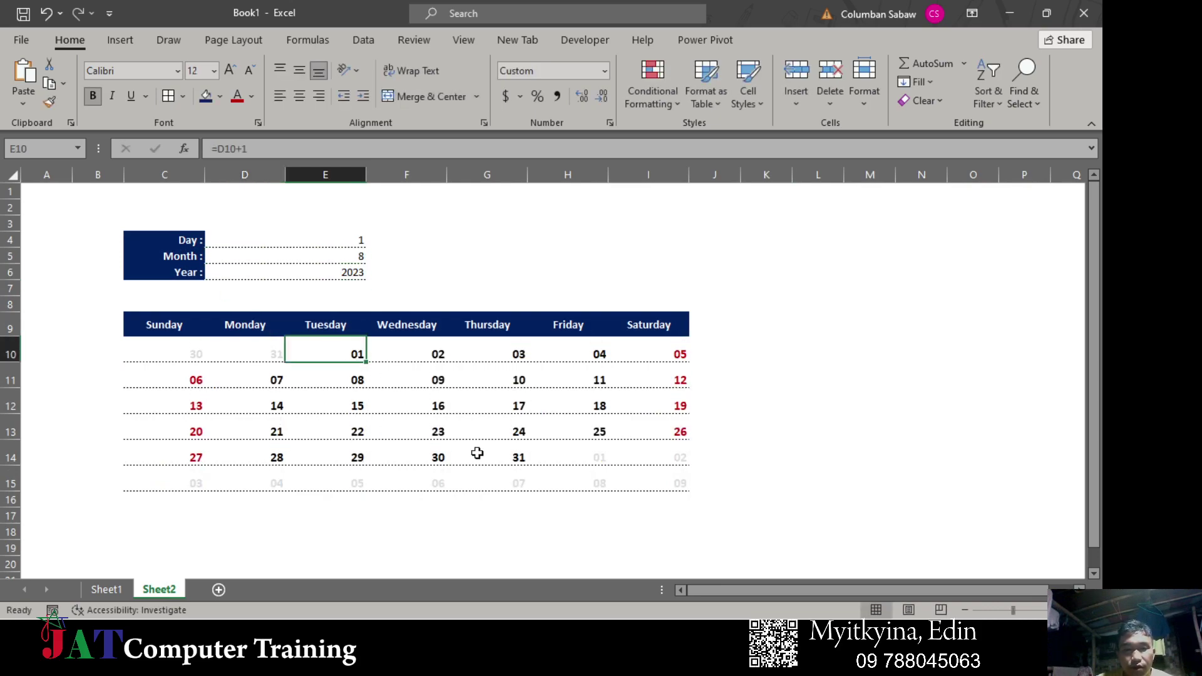
pyautogui.click(119, 589)
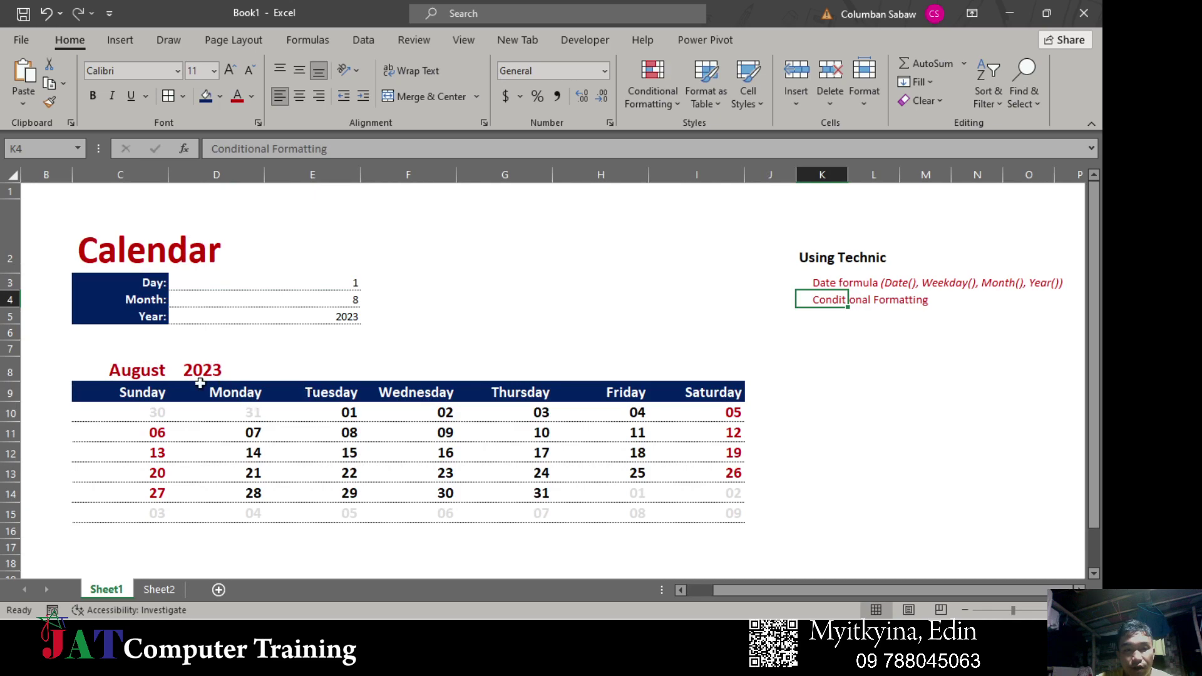
# - Check Sheet1's month and year label formulas, then make Sheet2's row 8 taller
pyautogui.click(156, 371)
pyautogui.click(213, 371)
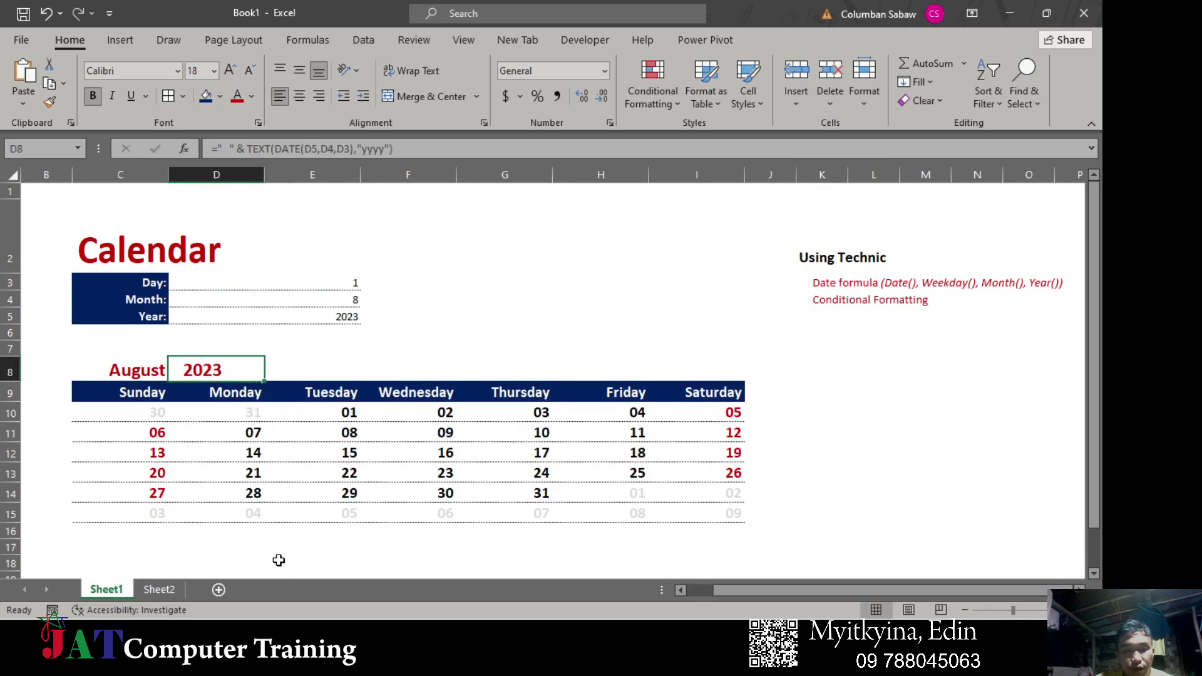
pyautogui.click(159, 589)
pyautogui.click(177, 305)
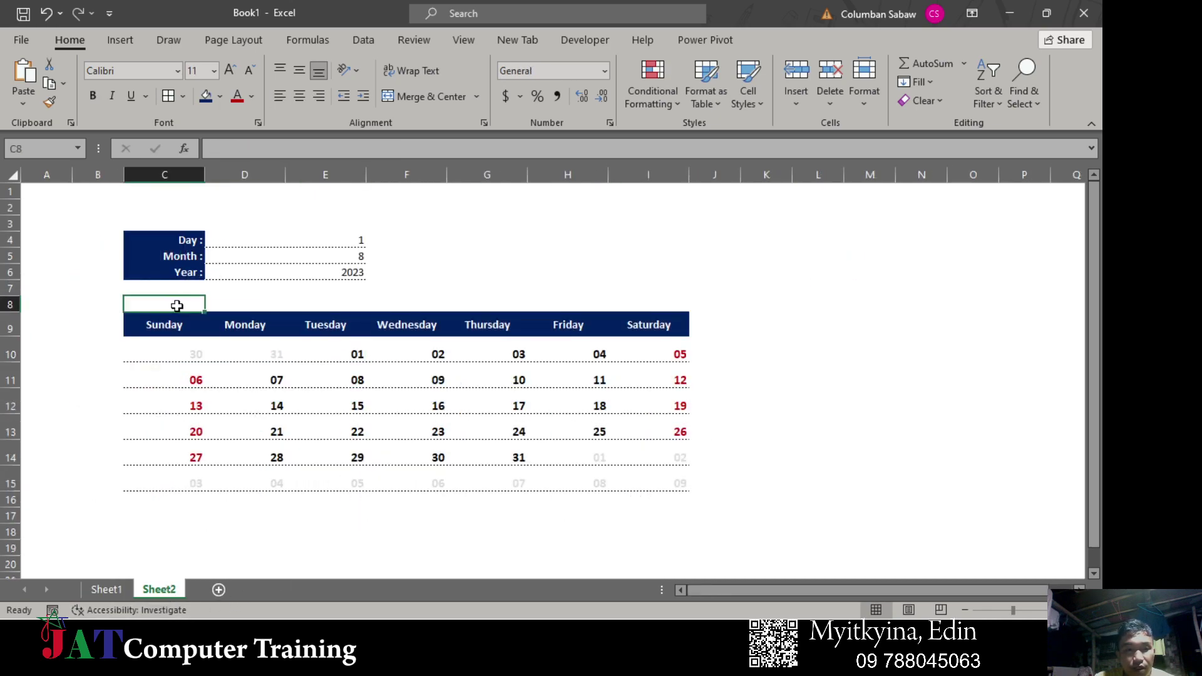
pyautogui.moveTo(15, 311); pyautogui.dragTo(14, 317)
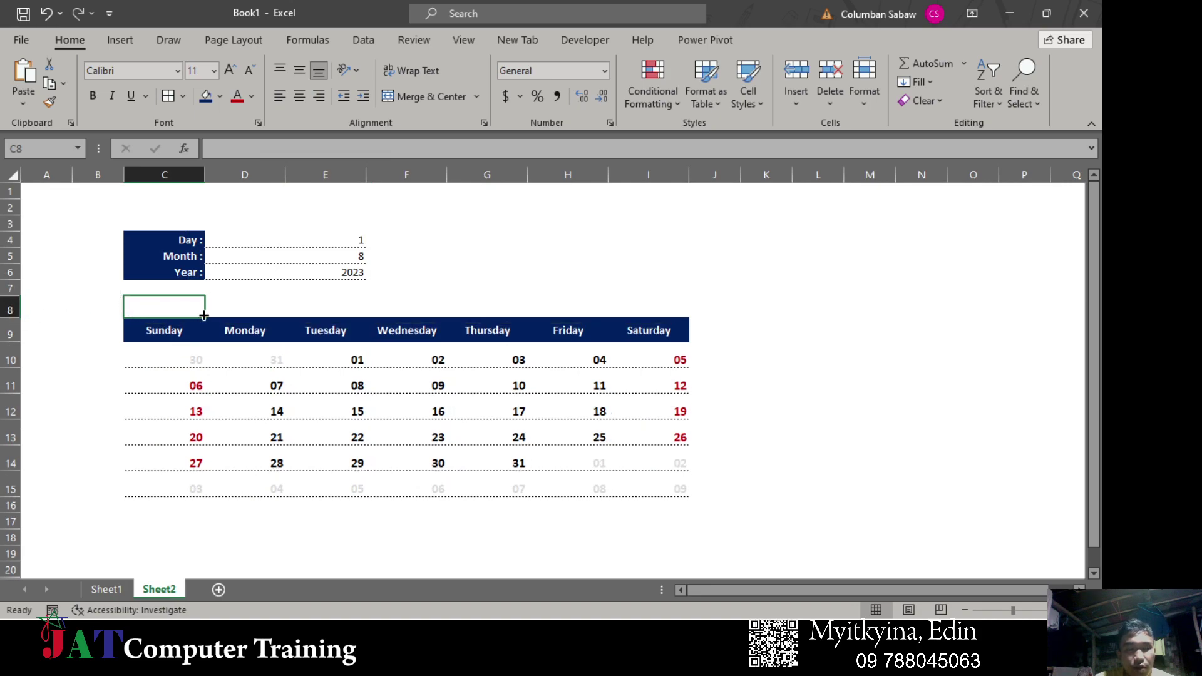
# - Enter =TEXT(DATE(D6,D5,D4),"mmmm") in C8 to show August, and right-align it
pyautogui.write('=')
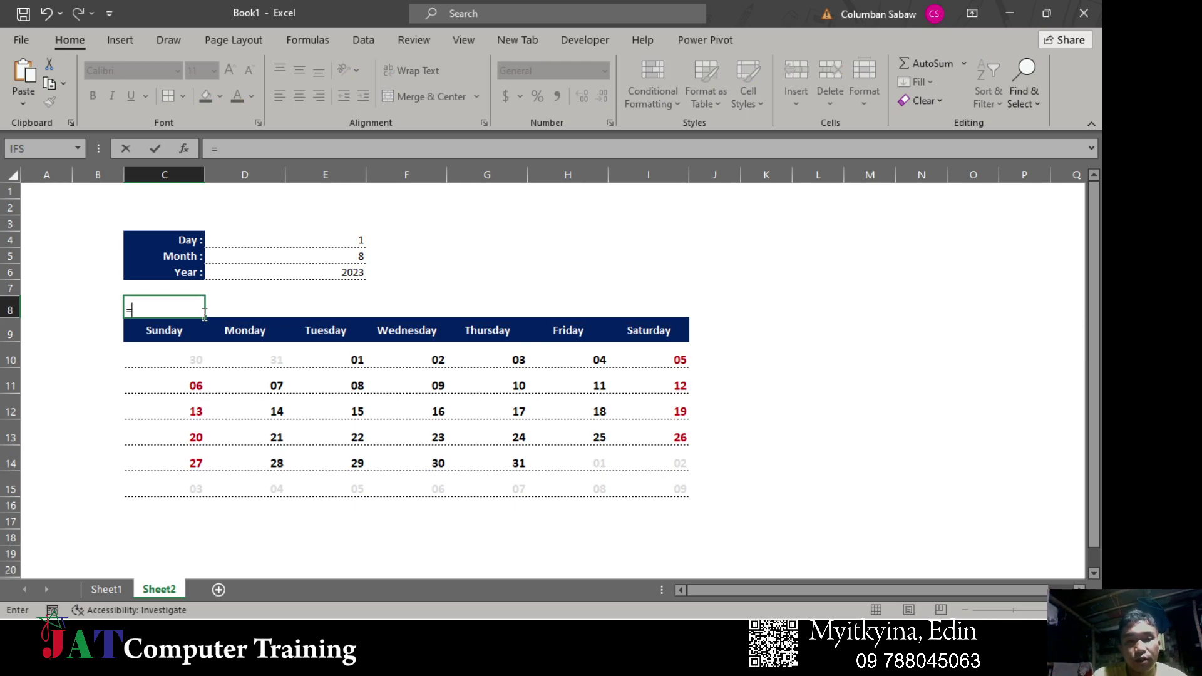
pyautogui.write('Date')
pyautogui.press('Tab')
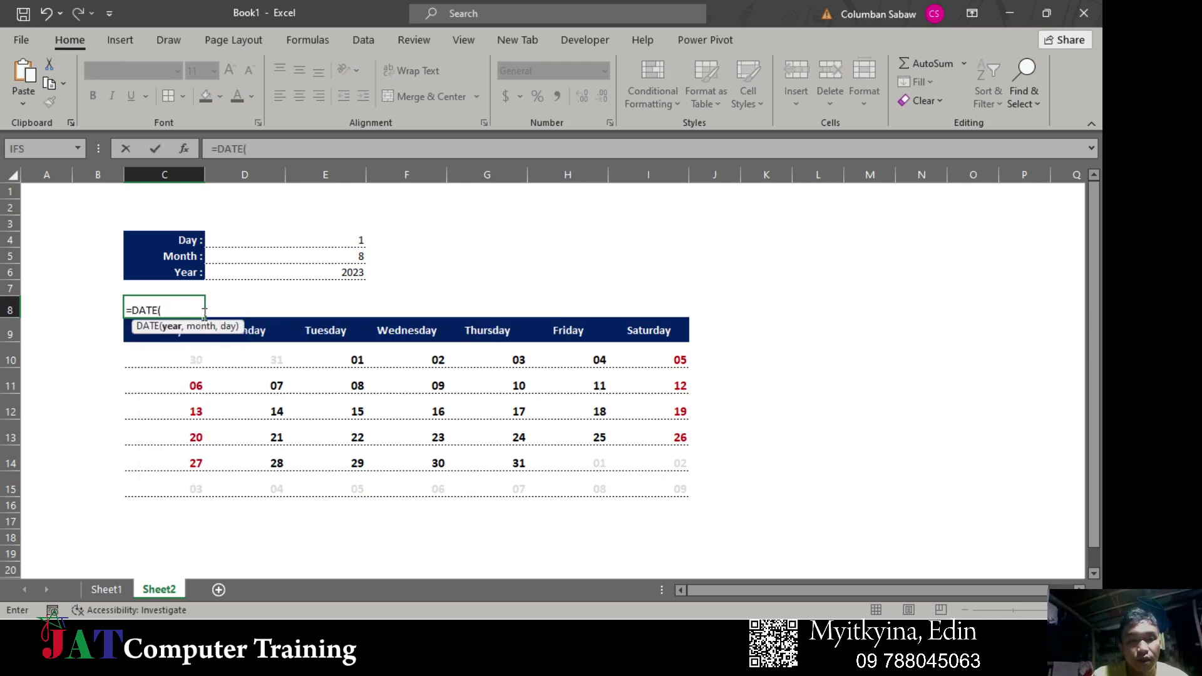
pyautogui.click(348, 269)
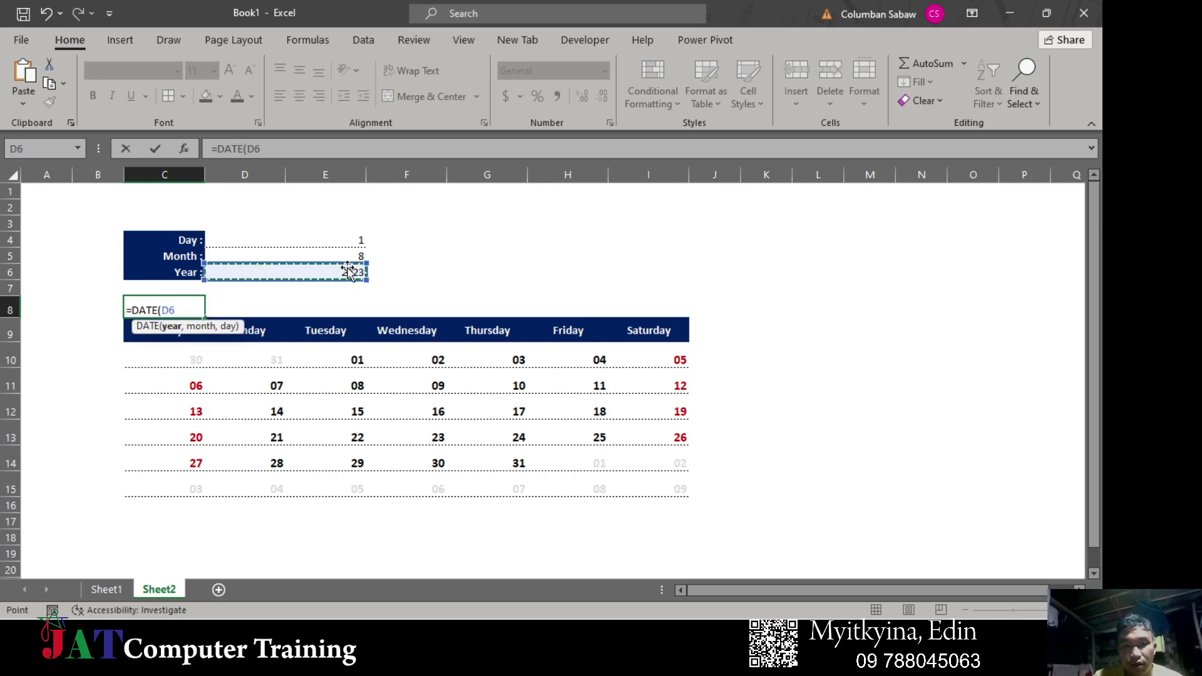
pyautogui.write(',')
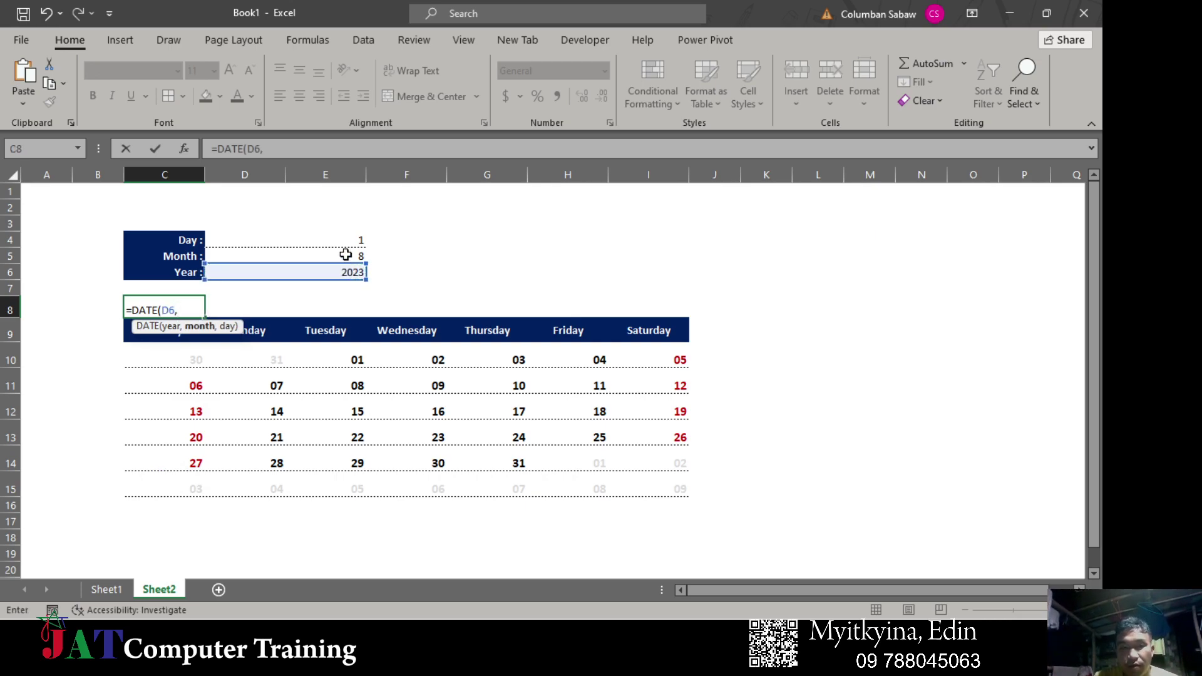
pyautogui.click(348, 256)
pyautogui.write(',')
pyautogui.click(349, 236)
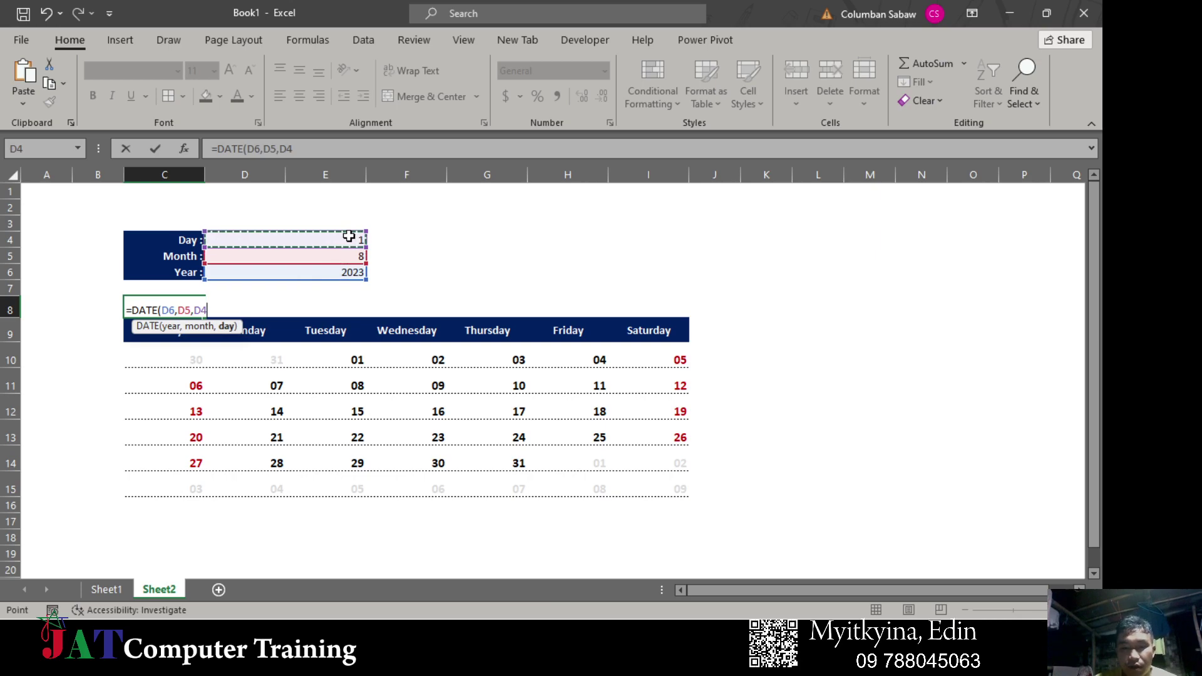
pyautogui.write(')')
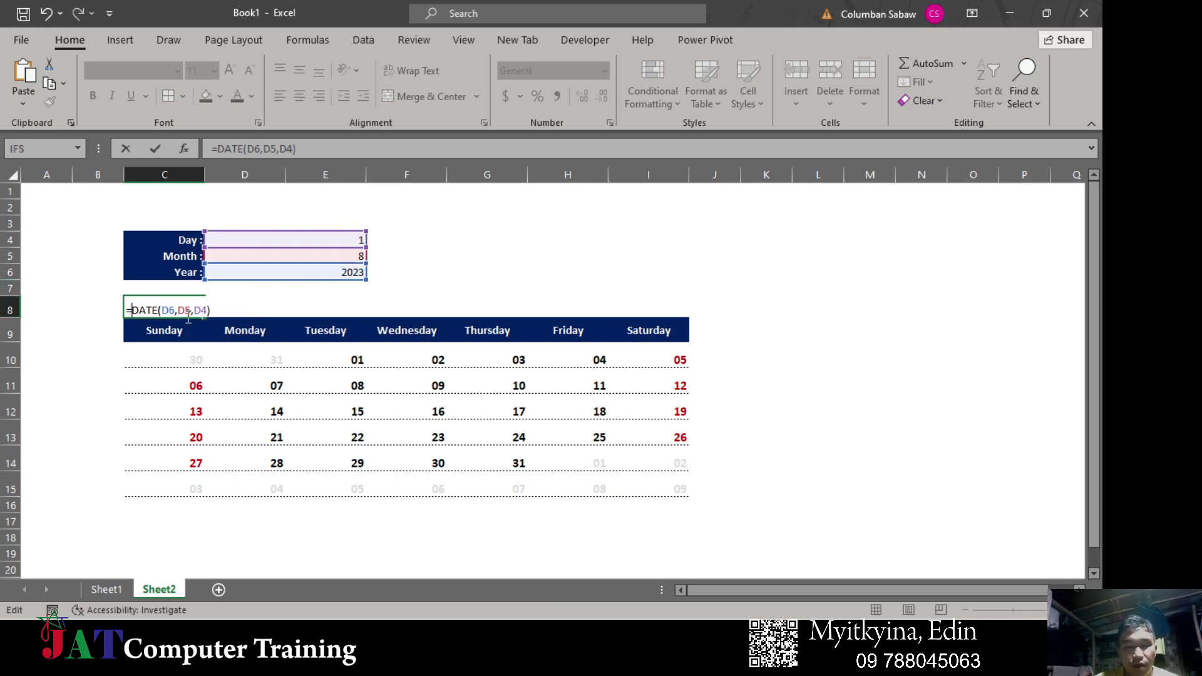
pyautogui.write('Text')
pyautogui.press('Tab')
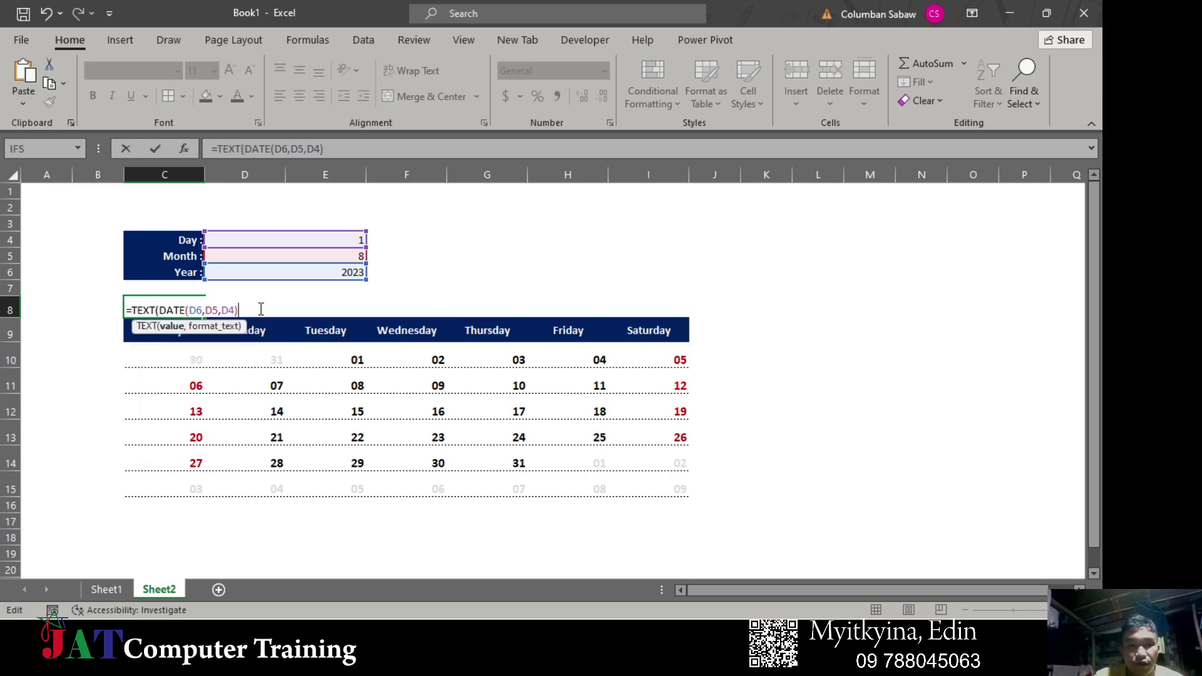
pyautogui.write(',')
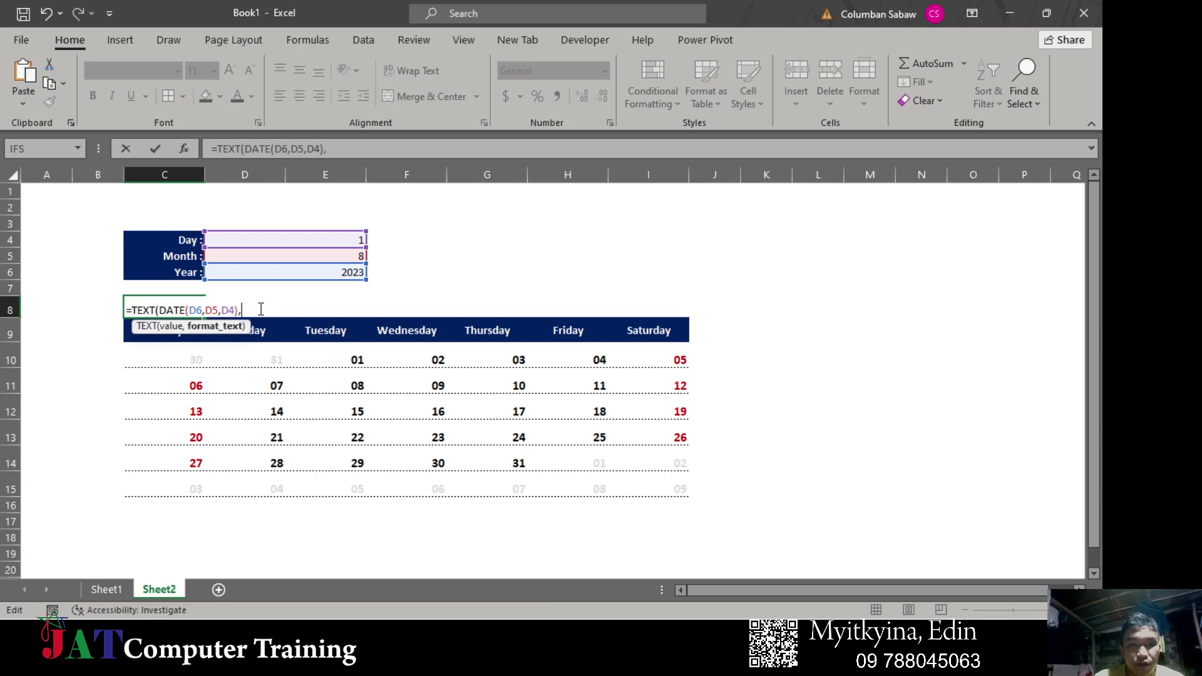
pyautogui.write('m')
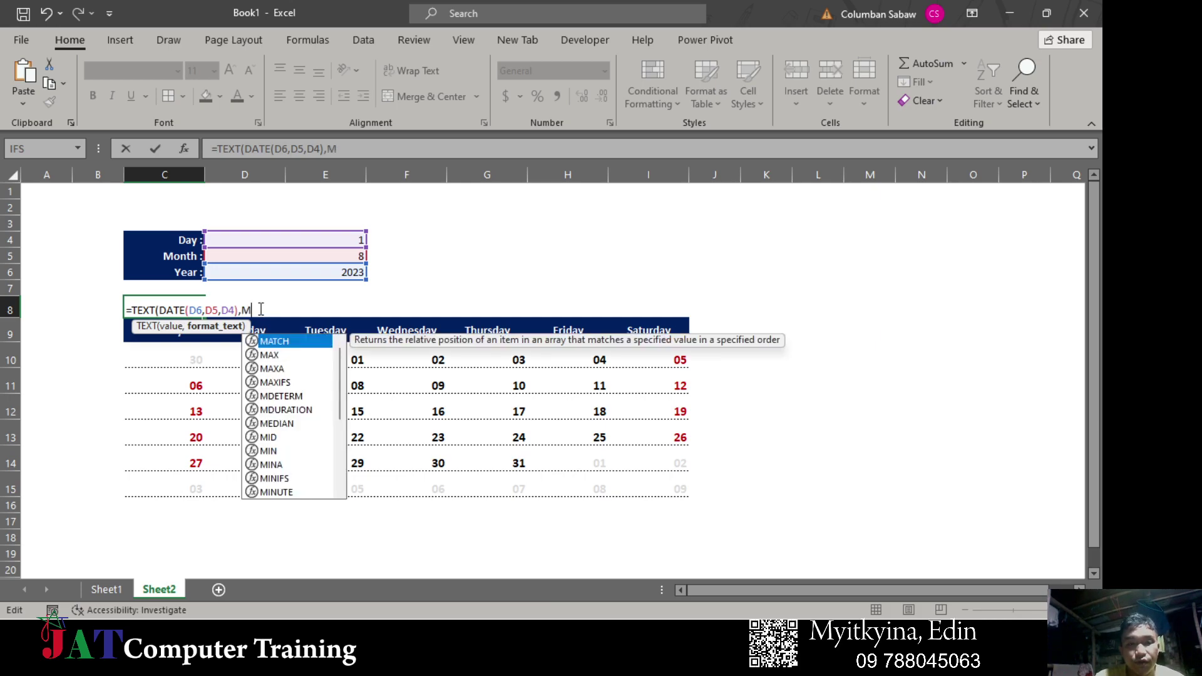
pyautogui.press('BackSpace')
pyautogui.write('"mmmm')
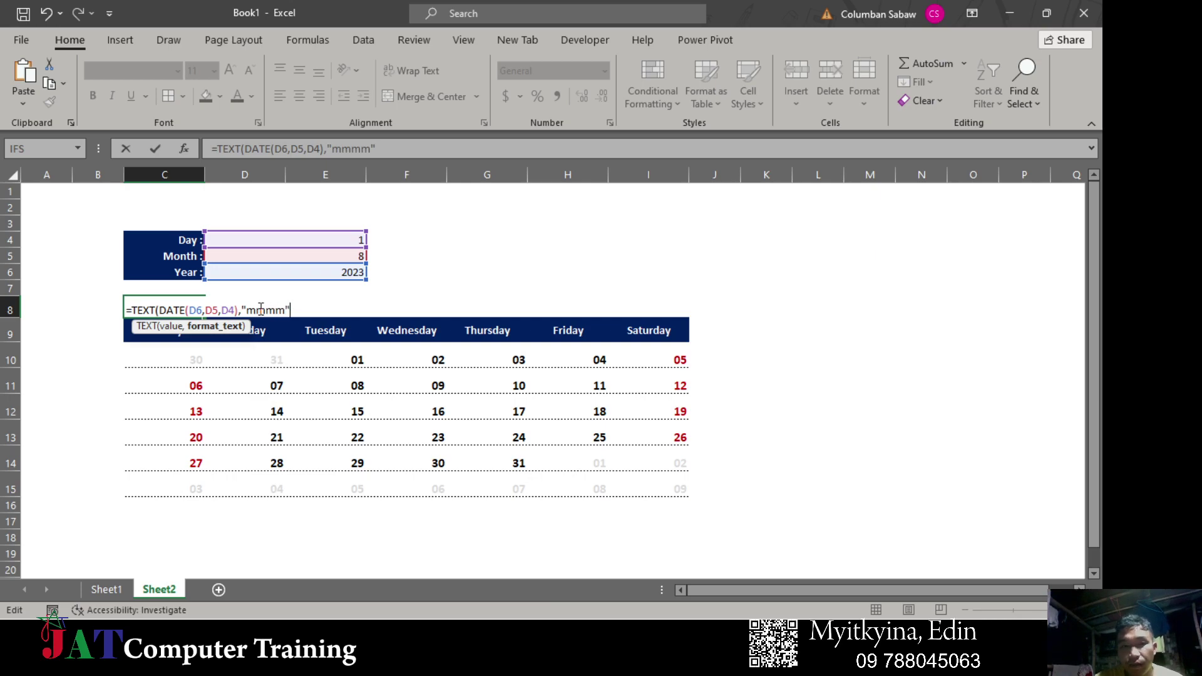
pyautogui.write(')')
pyautogui.click(259, 308)
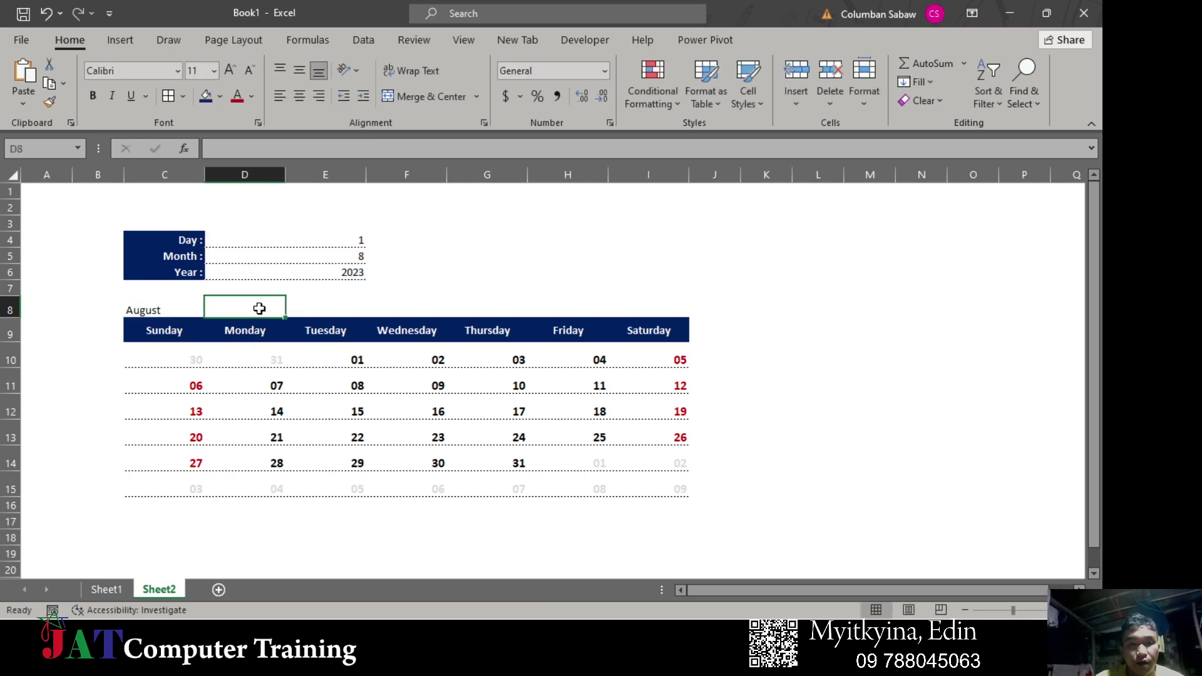
pyautogui.click(164, 305)
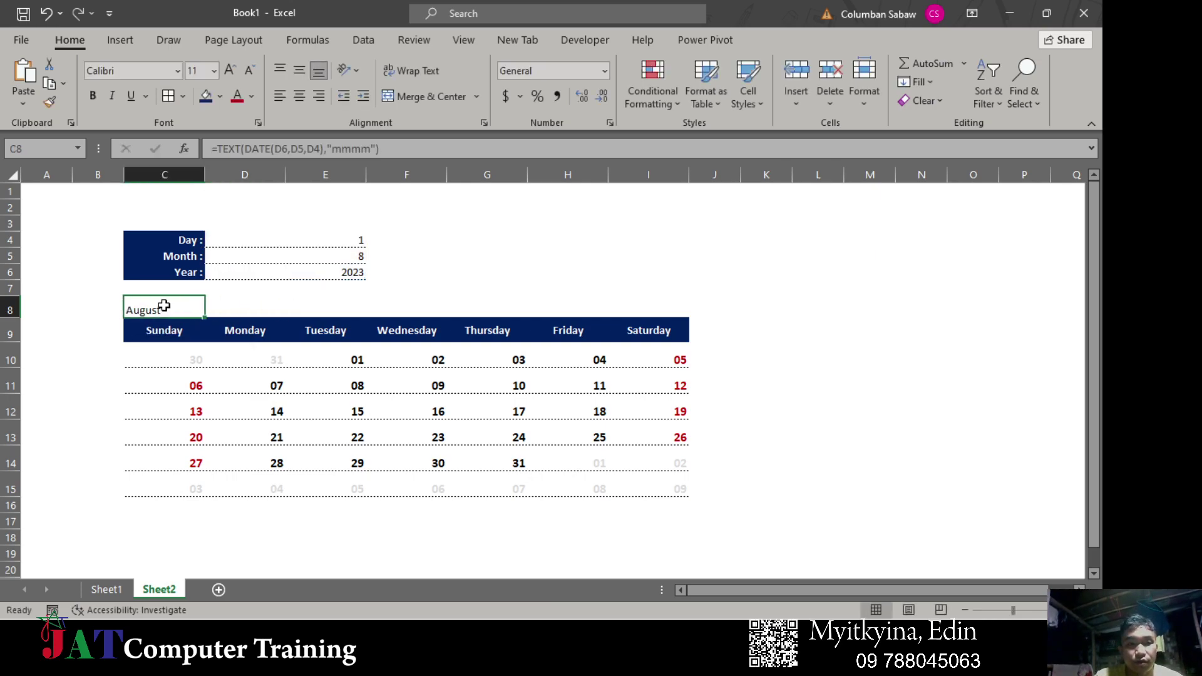
pyautogui.click(320, 95)
# - Copy C8's month formula text and paste it into D8
pyautogui.click(245, 310)
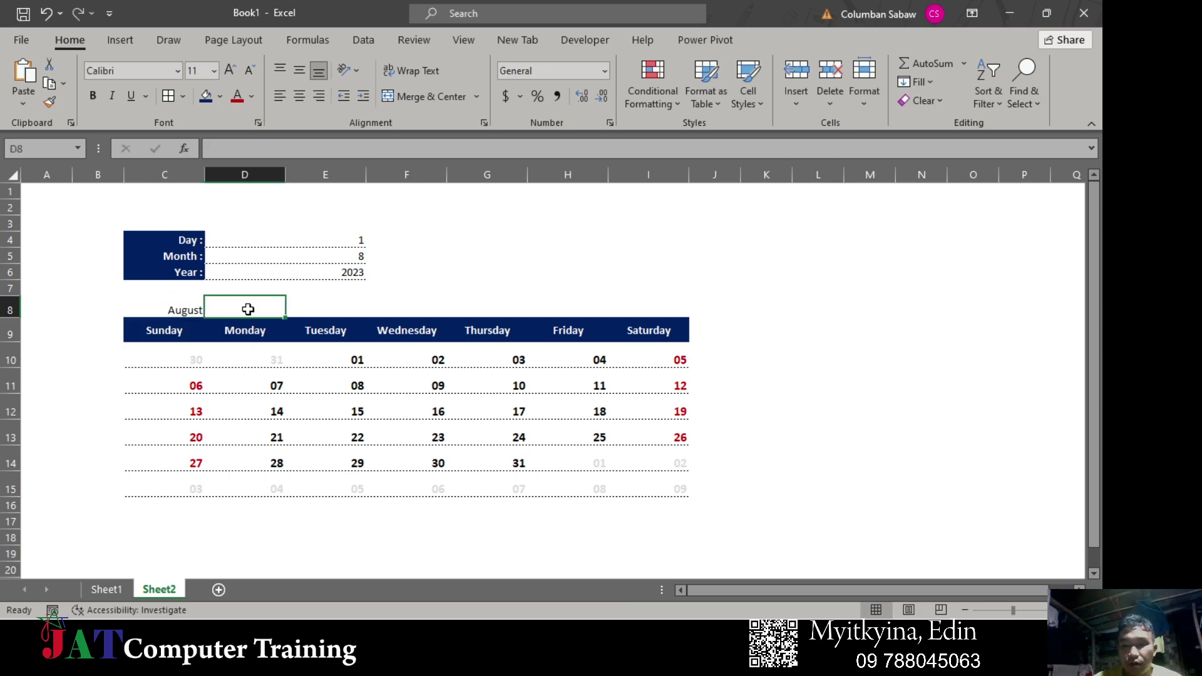
pyautogui.write('=')
pyautogui.press('Escape')
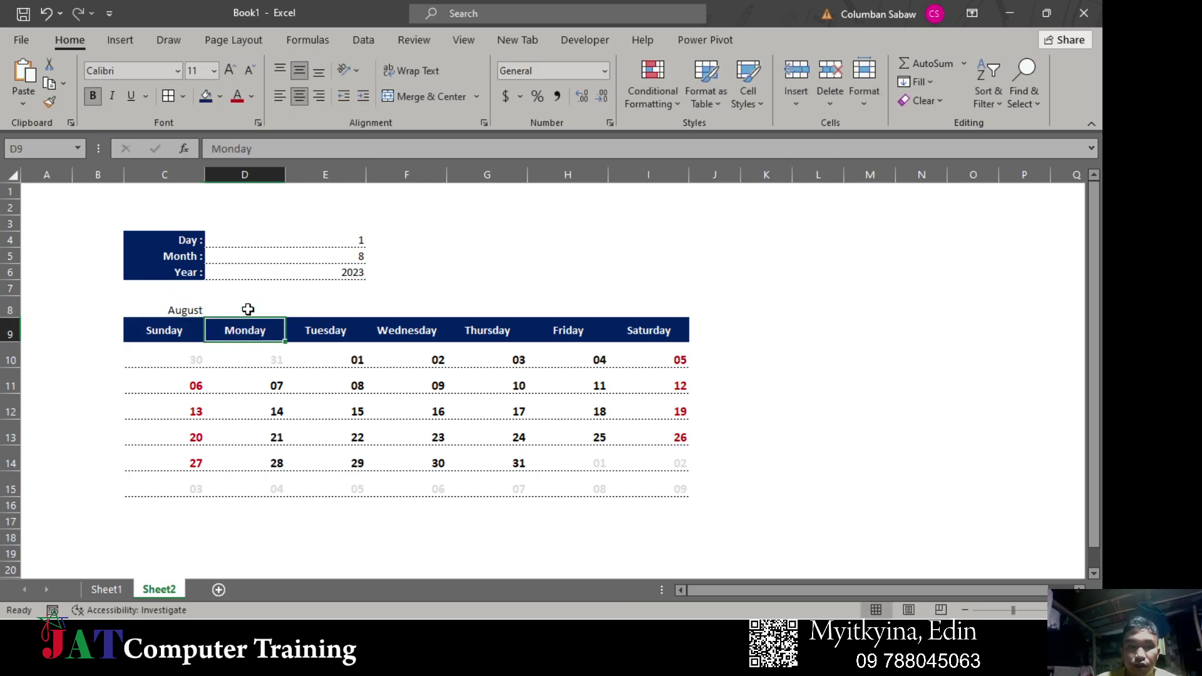
pyautogui.click(197, 310)
pyautogui.moveTo(415, 150); pyautogui.dragTo(184, 152)
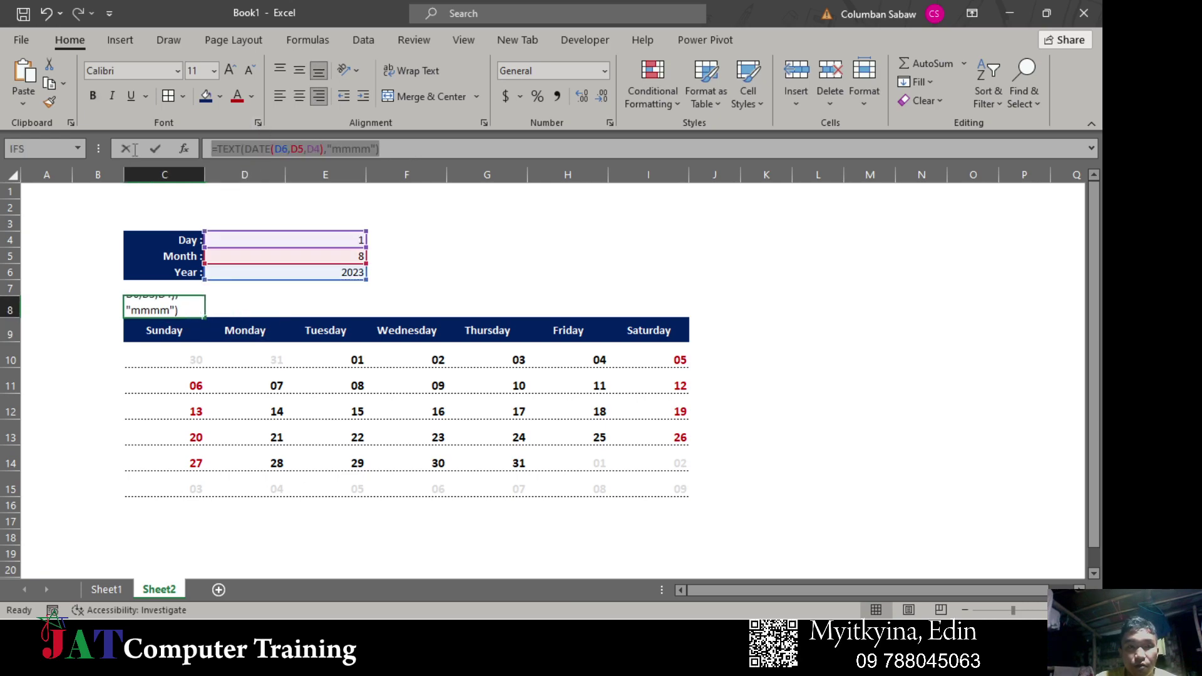
pyautogui.hotkey('ctrl', 'c')
pyautogui.press('Tab')
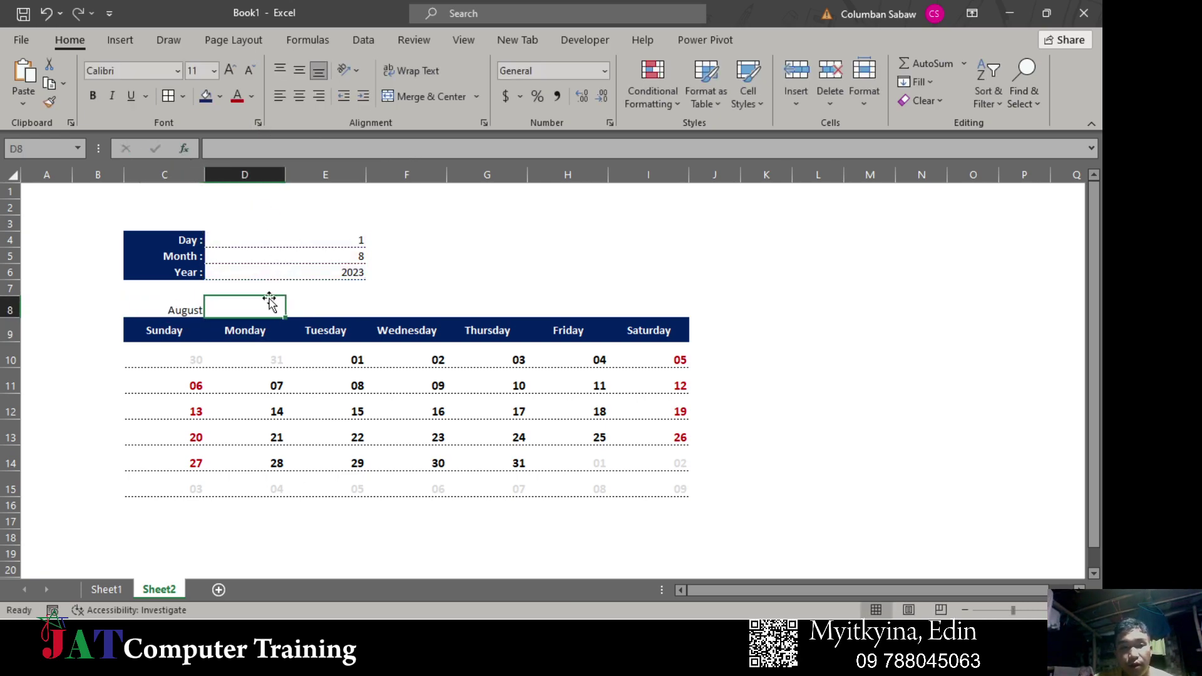
pyautogui.hotkey('ctrl', 'v')
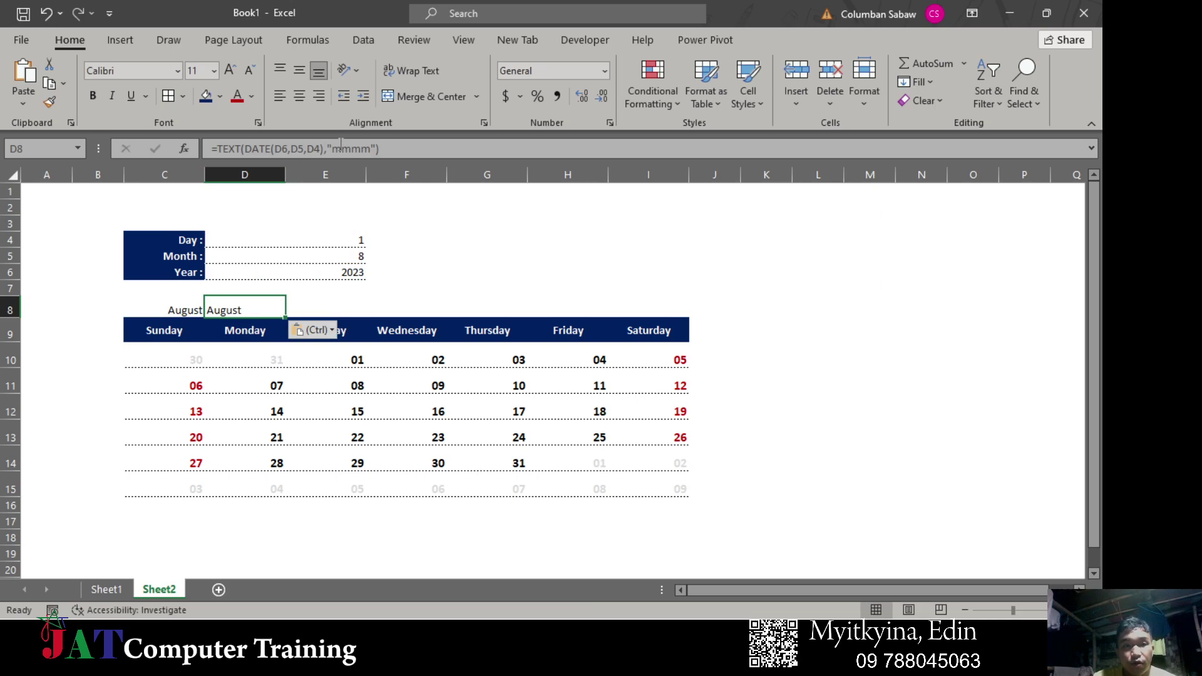
# - Change D8's format code to "yyyy" so it shows 2023, and bold C8:D8
pyautogui.click(371, 148)
pyautogui.press('BackSpace')
pyautogui.press('BackSpace')
pyautogui.press('BackSpace')
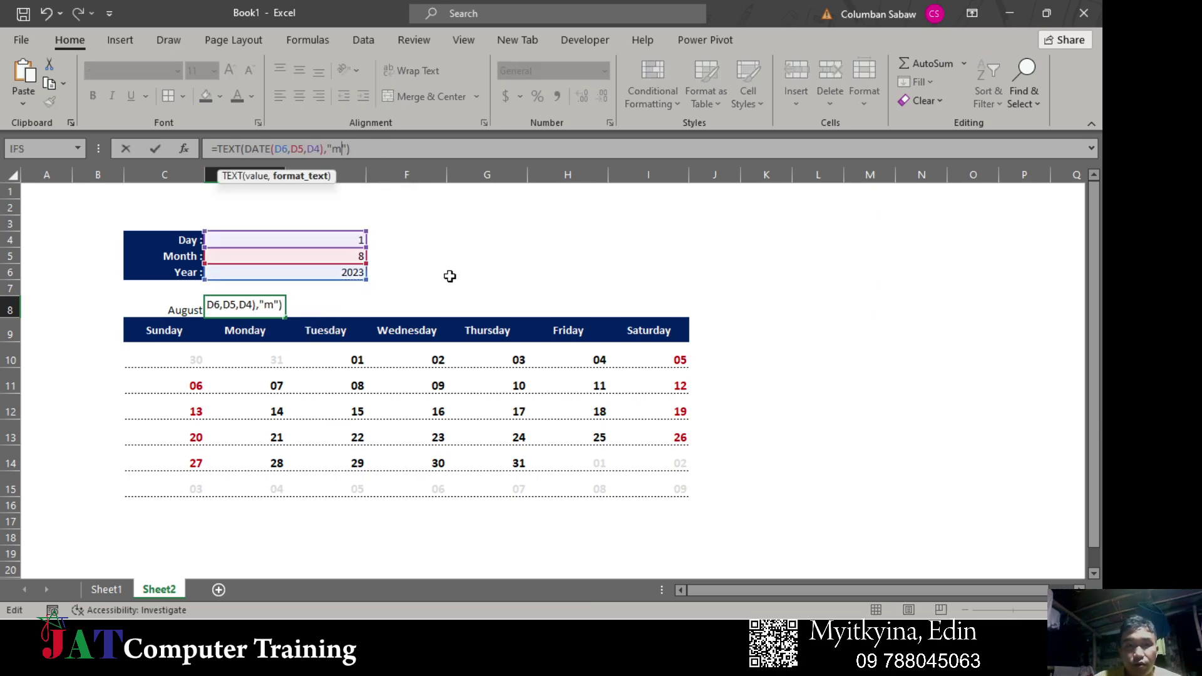
pyautogui.press('BackSpace')
pyautogui.write('yyyy')
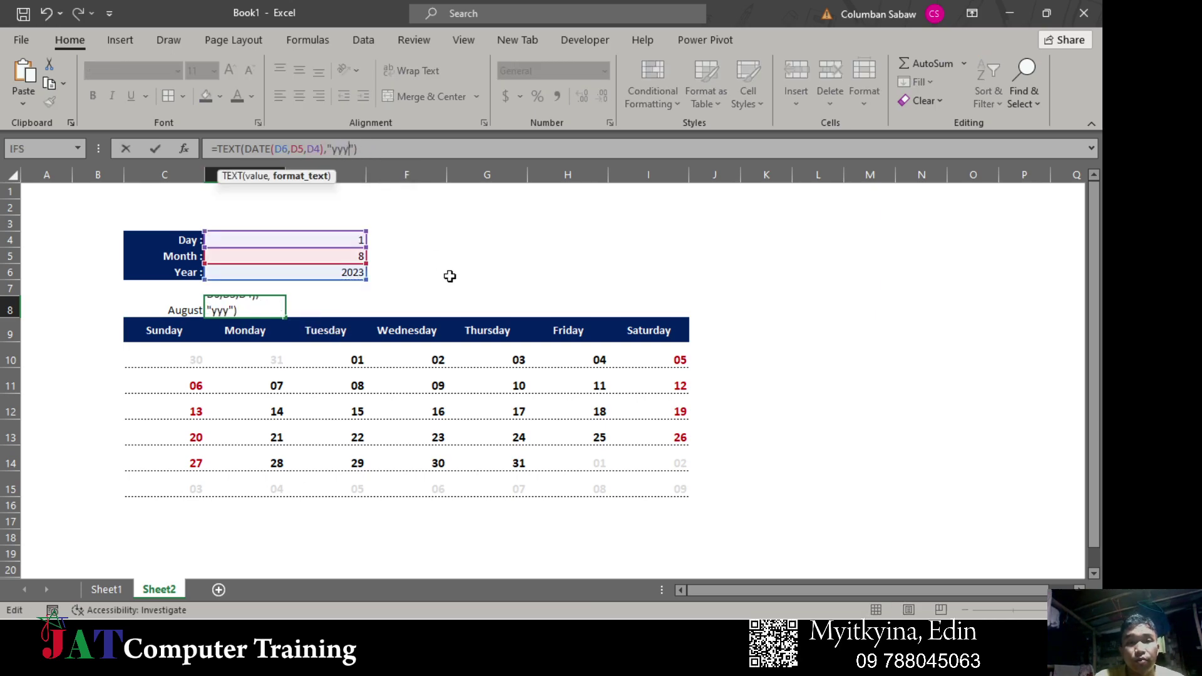
pyautogui.press('Return')
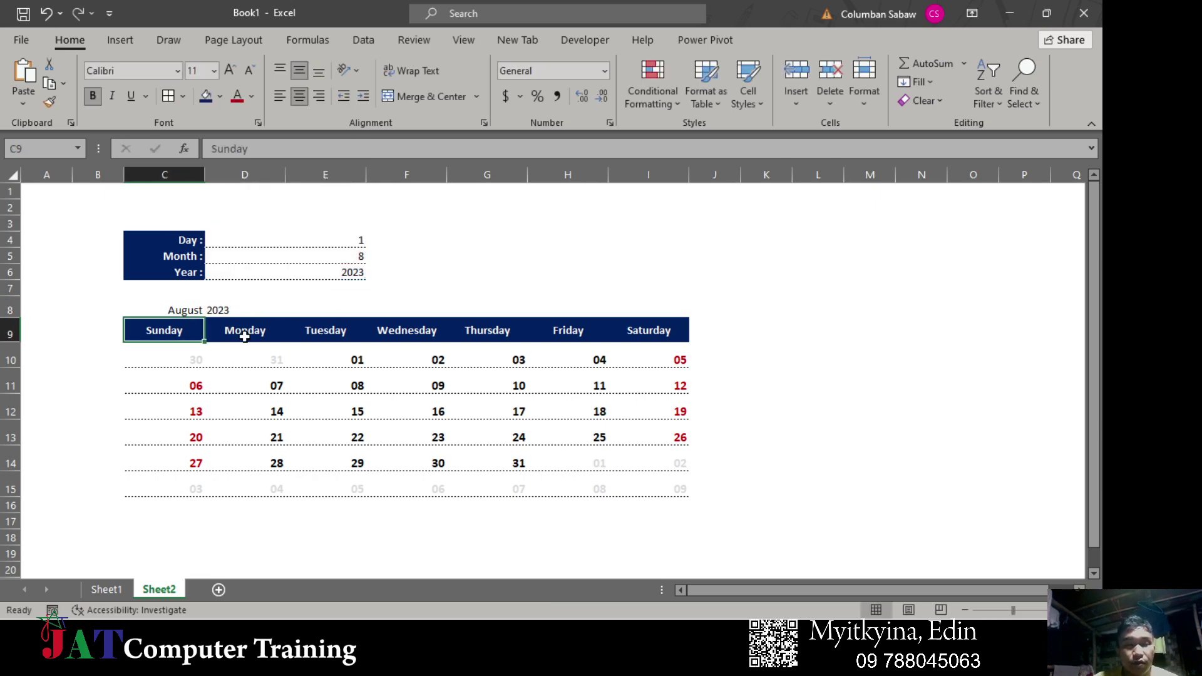
pyautogui.moveTo(202, 310); pyautogui.dragTo(228, 310)
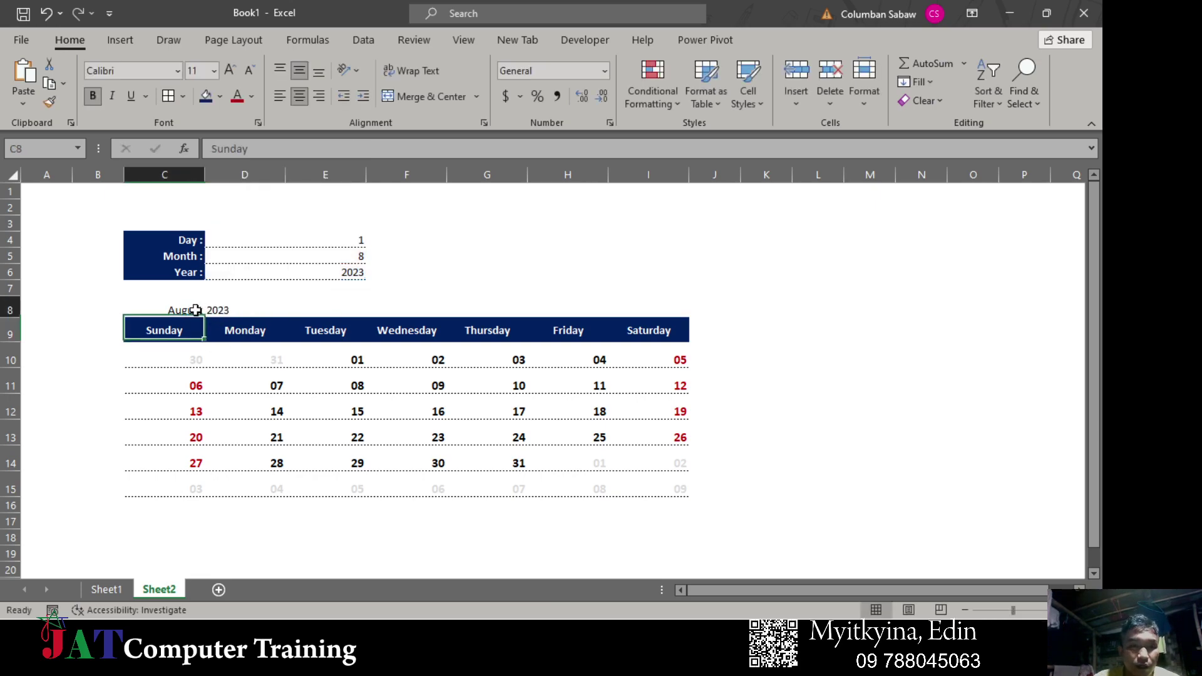
pyautogui.click(94, 95)
# - Enlarge the month-year label font by two sizes and make row 8 taller
pyautogui.click(230, 71)
pyautogui.click(230, 71)
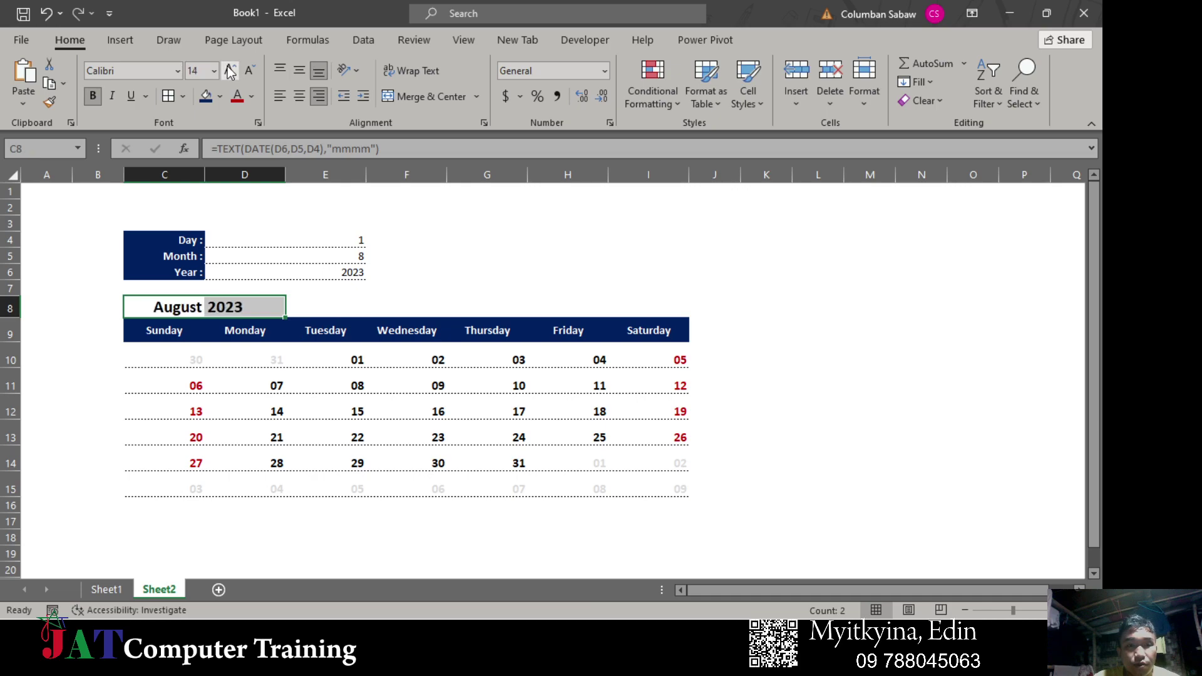
pyautogui.click(230, 71)
pyautogui.click(229, 71)
pyautogui.moveTo(14, 318)
pyautogui.mouseDown()
pyautogui.moveTo(13, 343)
pyautogui.moveTo(17, 326)
pyautogui.mouseUp()
pyautogui.click(407, 313)
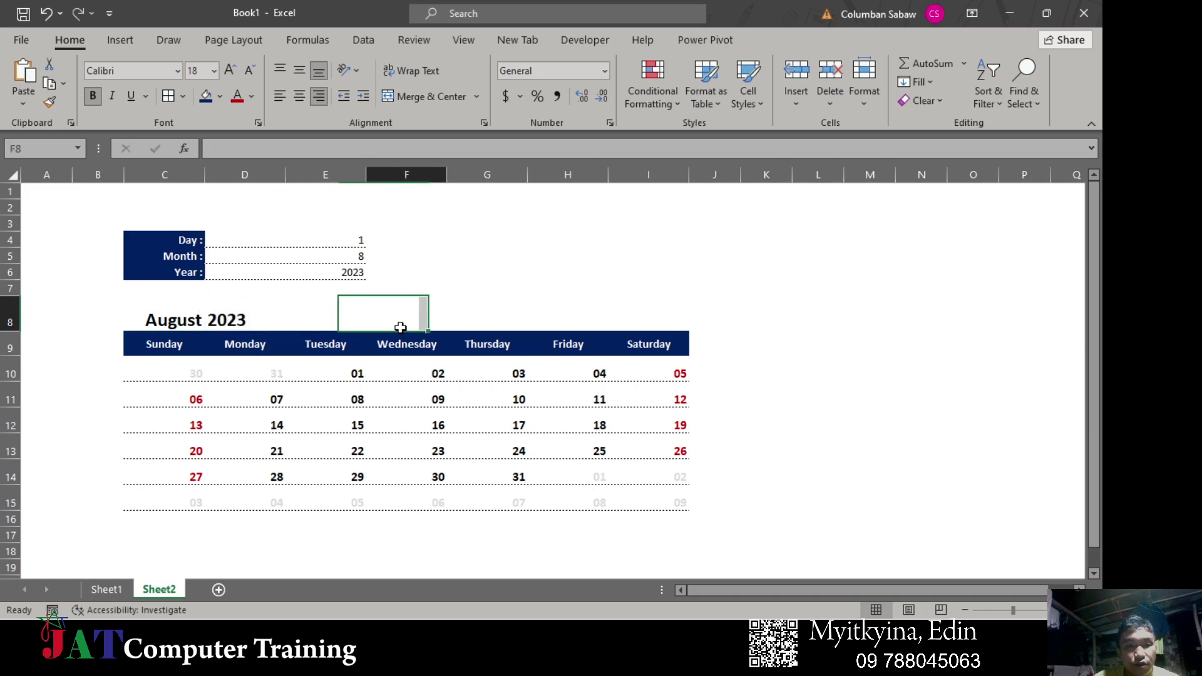
# - Prefix D8's year formula with " "& to add space before the year
pyautogui.click(220, 321)
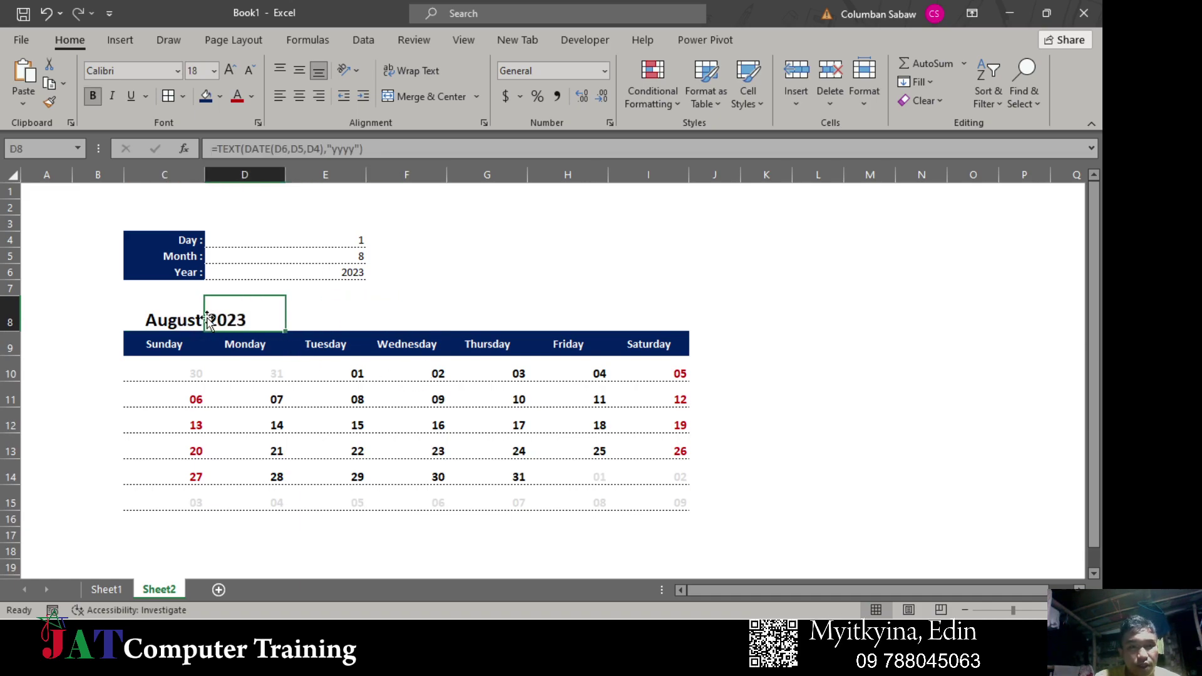
pyautogui.click(215, 149)
pyautogui.write('"   ')
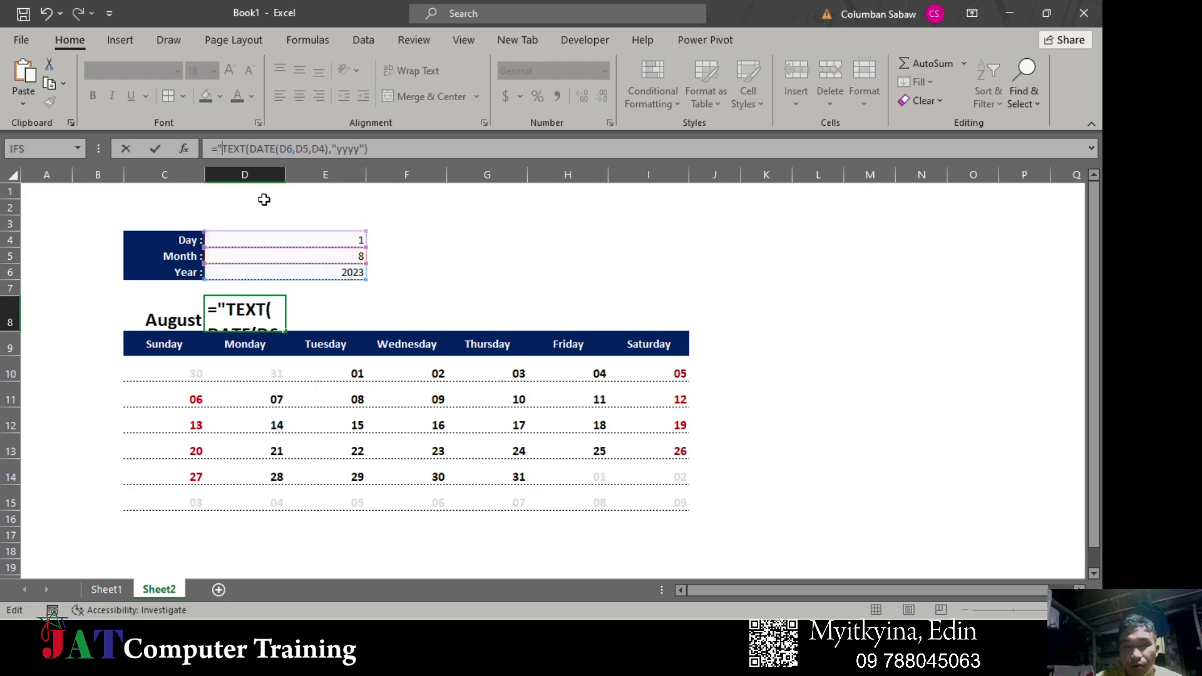
pyautogui.write('"')
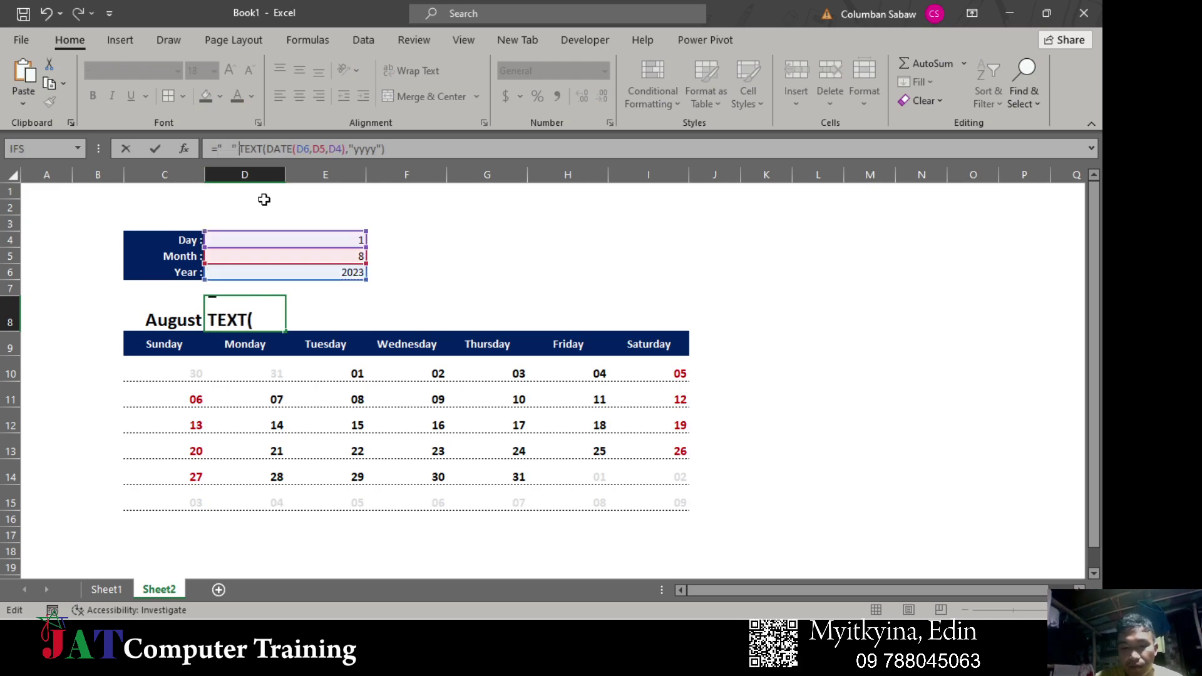
pyautogui.write(' &')
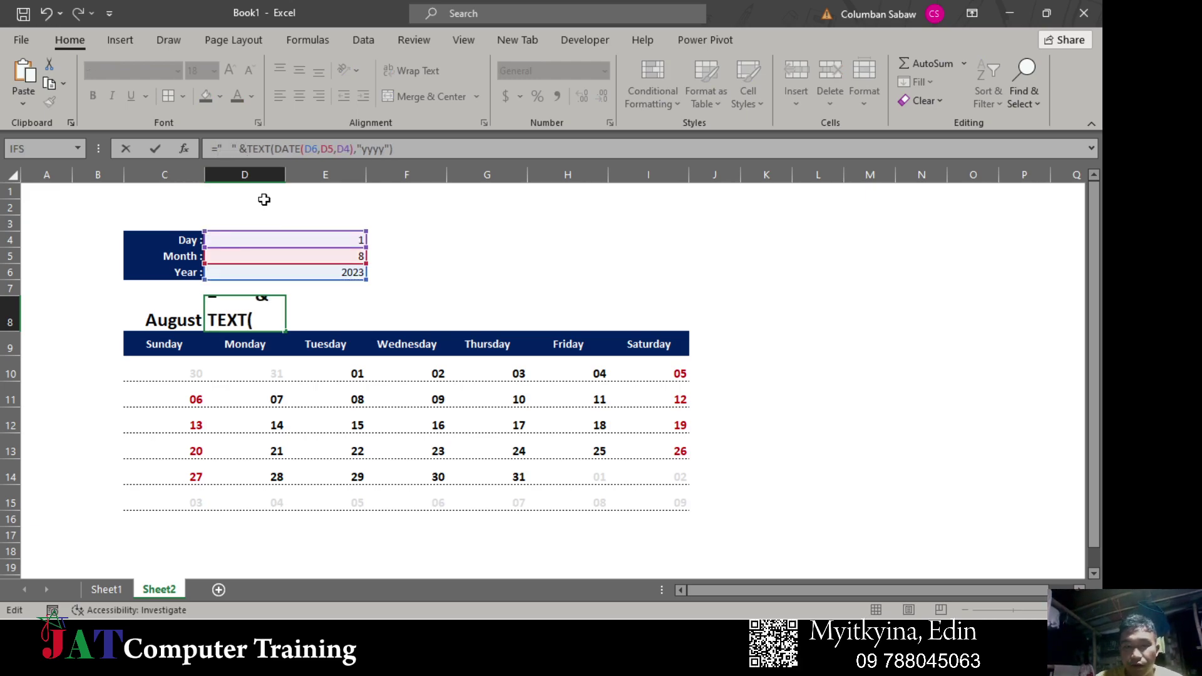
pyautogui.press('Return')
# - Colour the C8:D8 label dark red and enlarge it to size 20
pyautogui.moveTo(169, 319); pyautogui.dragTo(244, 320)
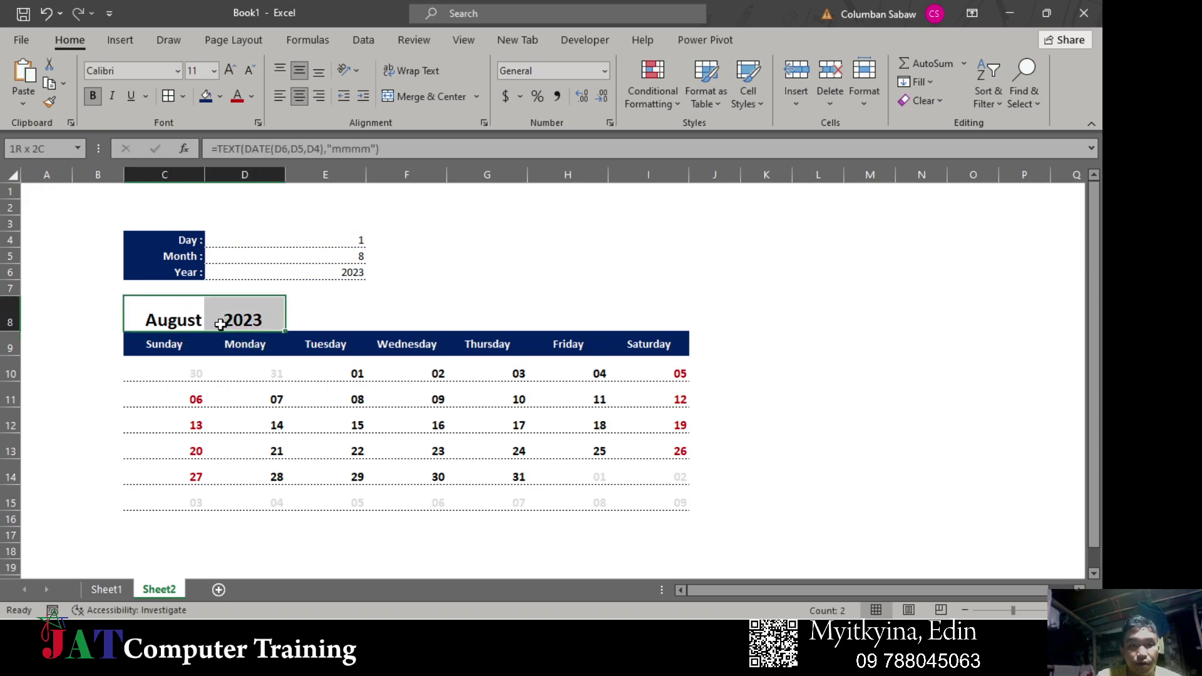
pyautogui.click(237, 97)
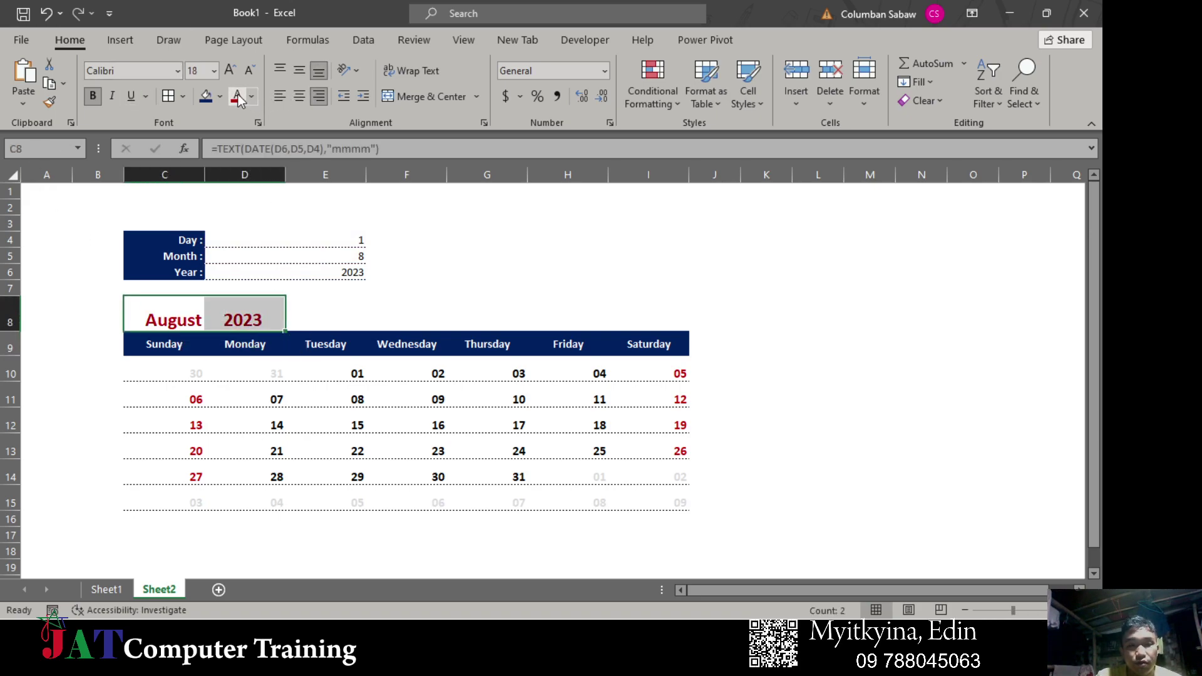
pyautogui.click(230, 70)
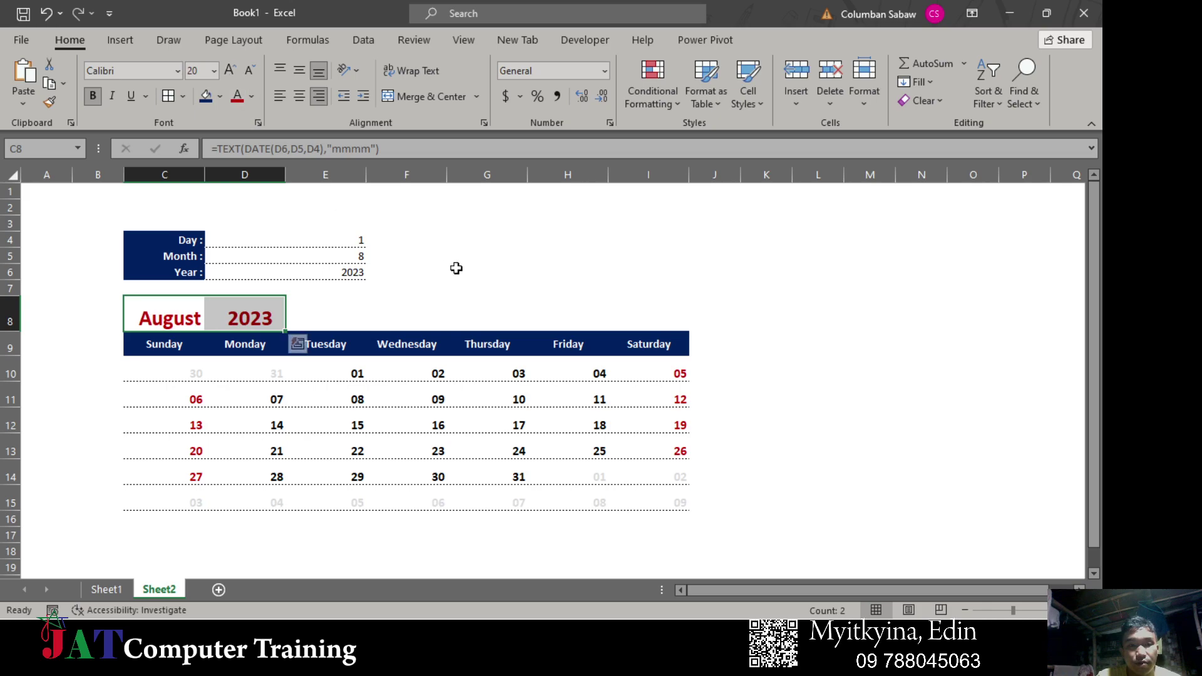
pyautogui.click(571, 278)
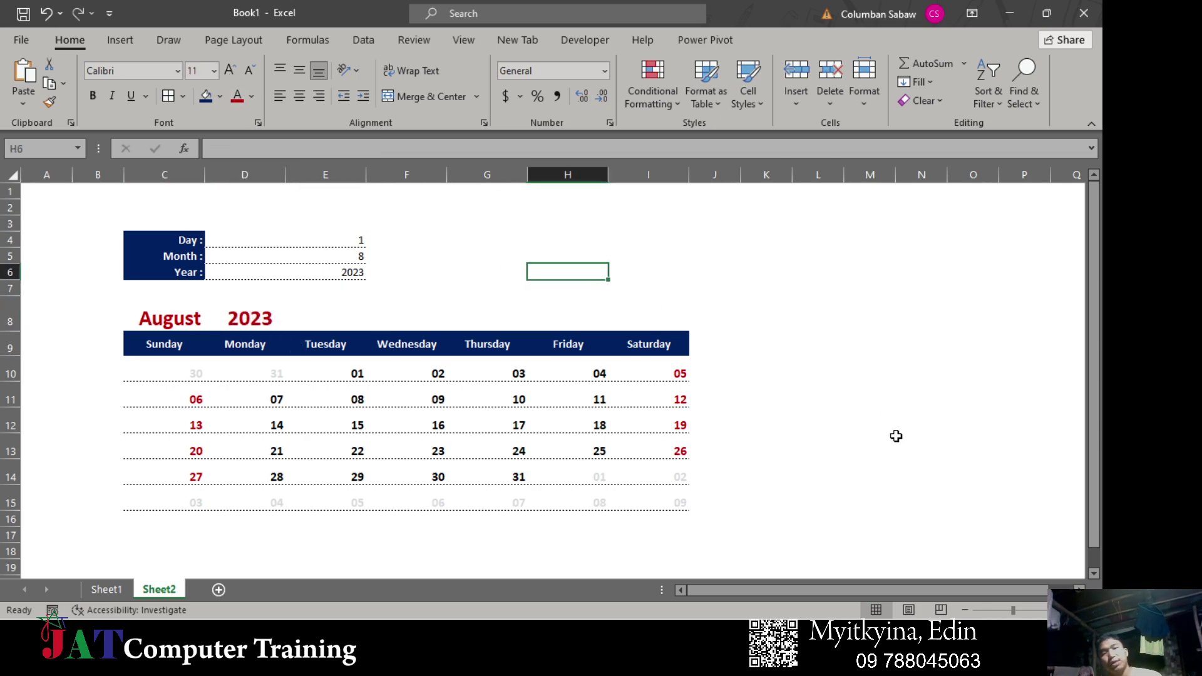
# - Set Month to 9 and Year to 2022 so the calendar shows September 2022
pyautogui.click(351, 257)
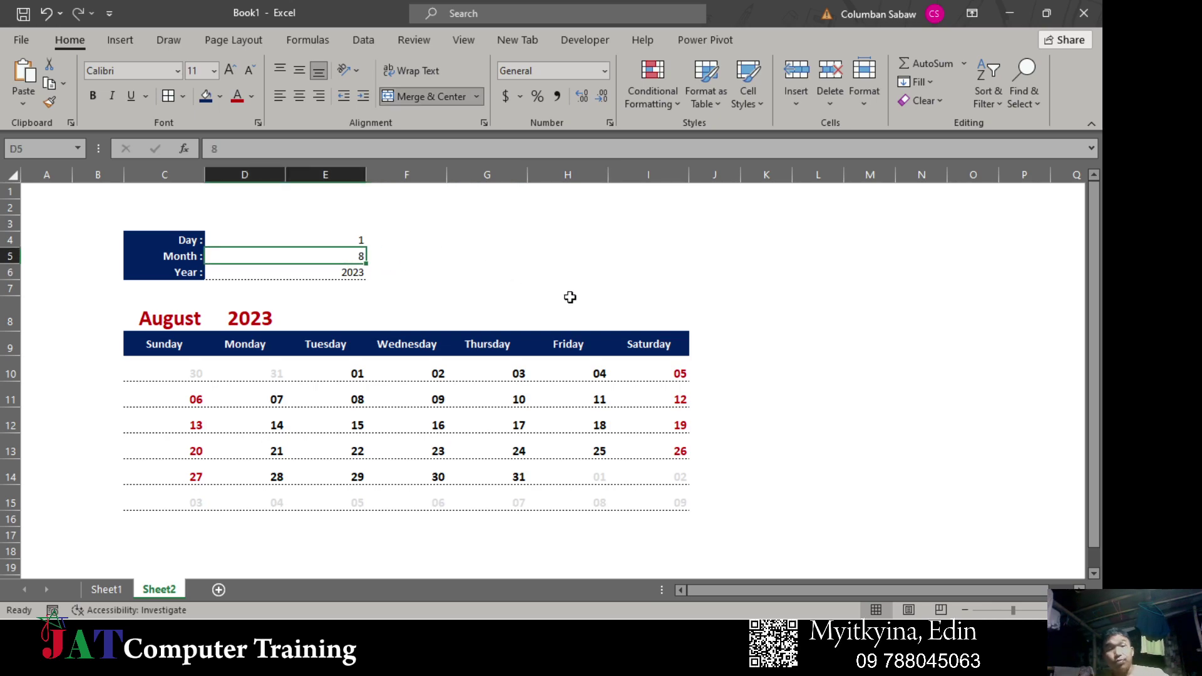
pyautogui.write('9')
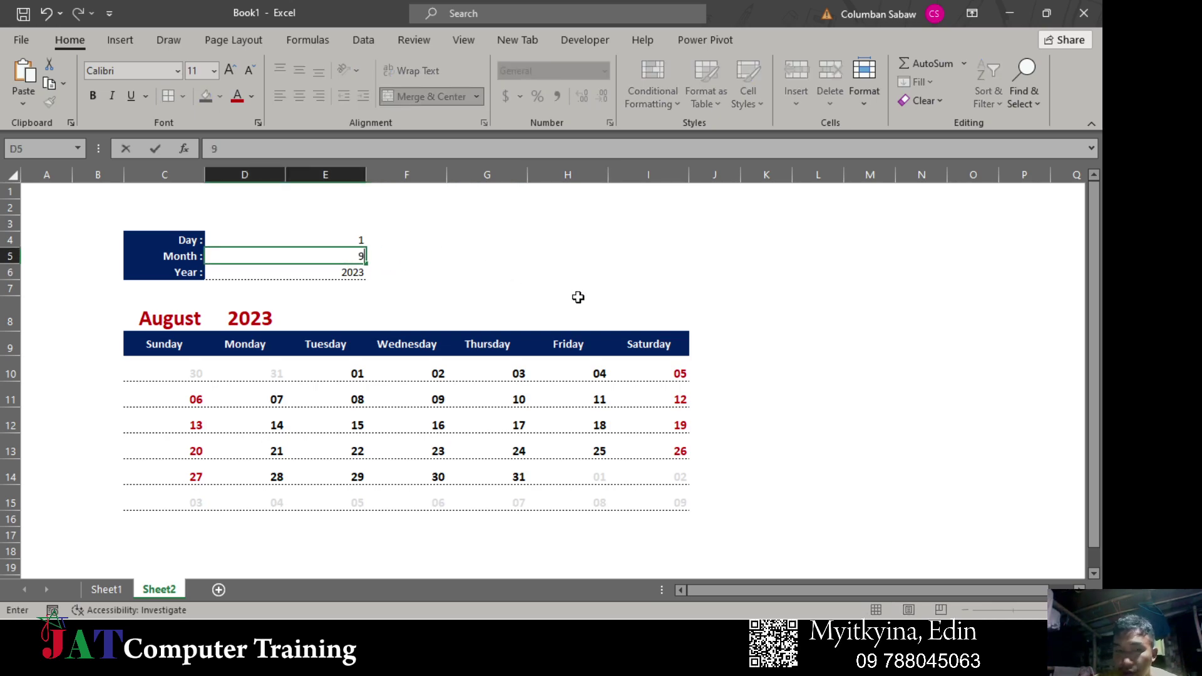
pyautogui.press('Return')
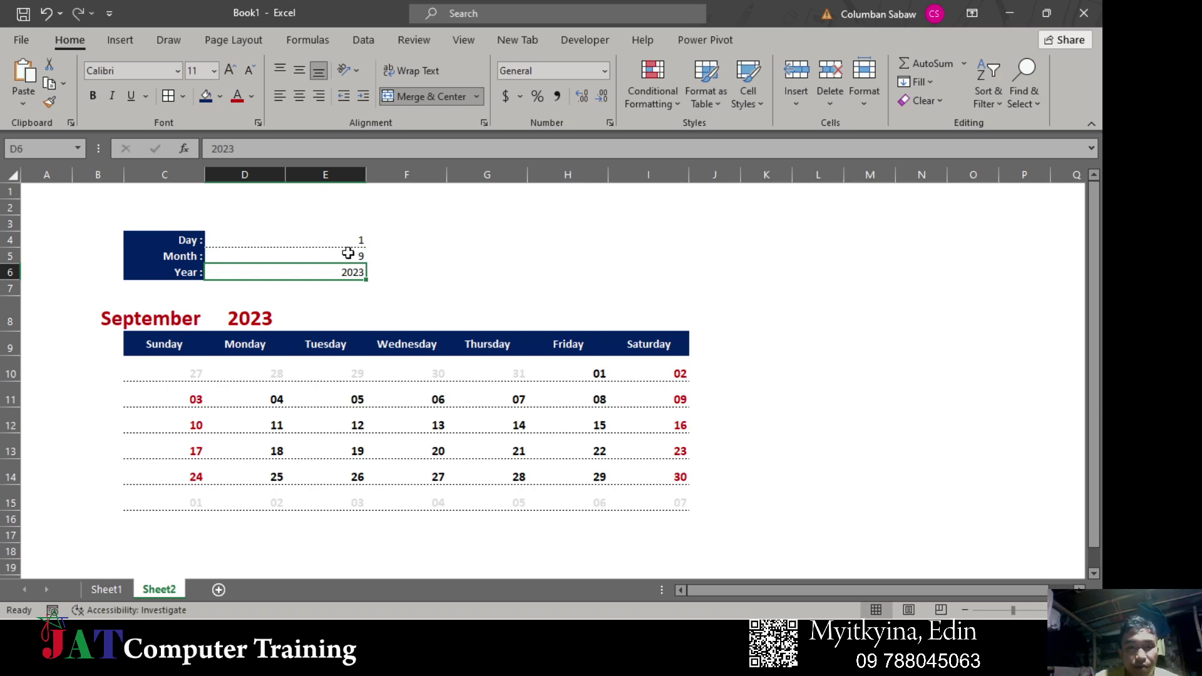
pyautogui.click(347, 252)
pyautogui.press('Return')
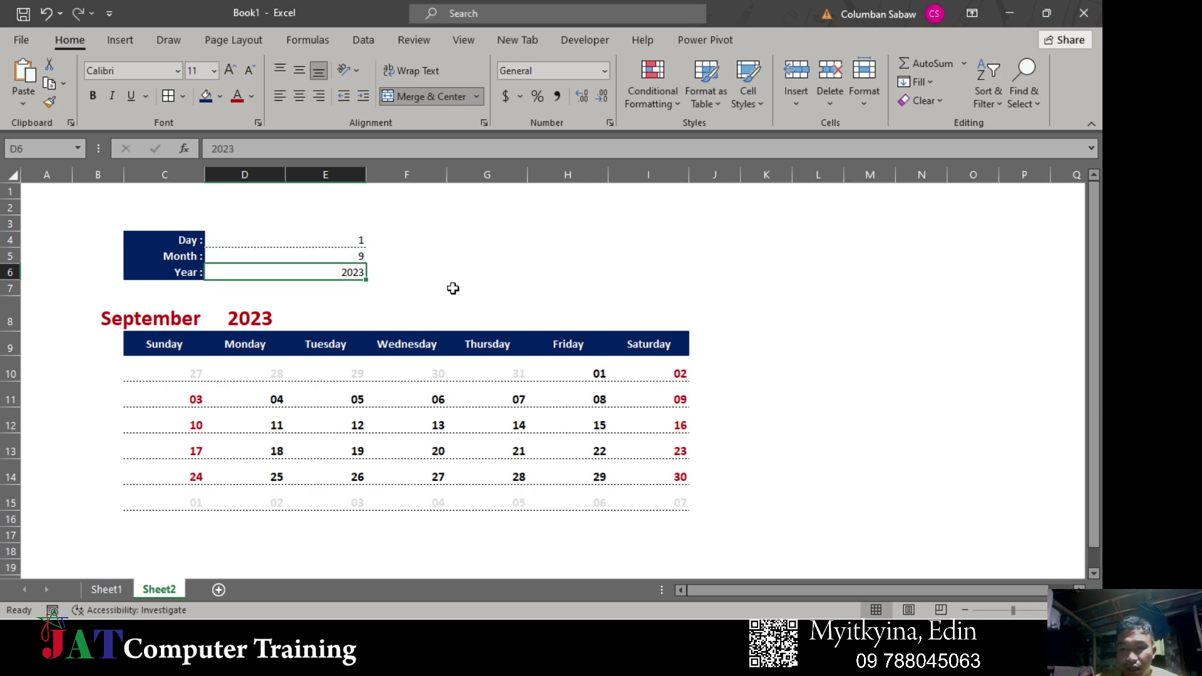
pyautogui.write('2')
pyautogui.press('Return')
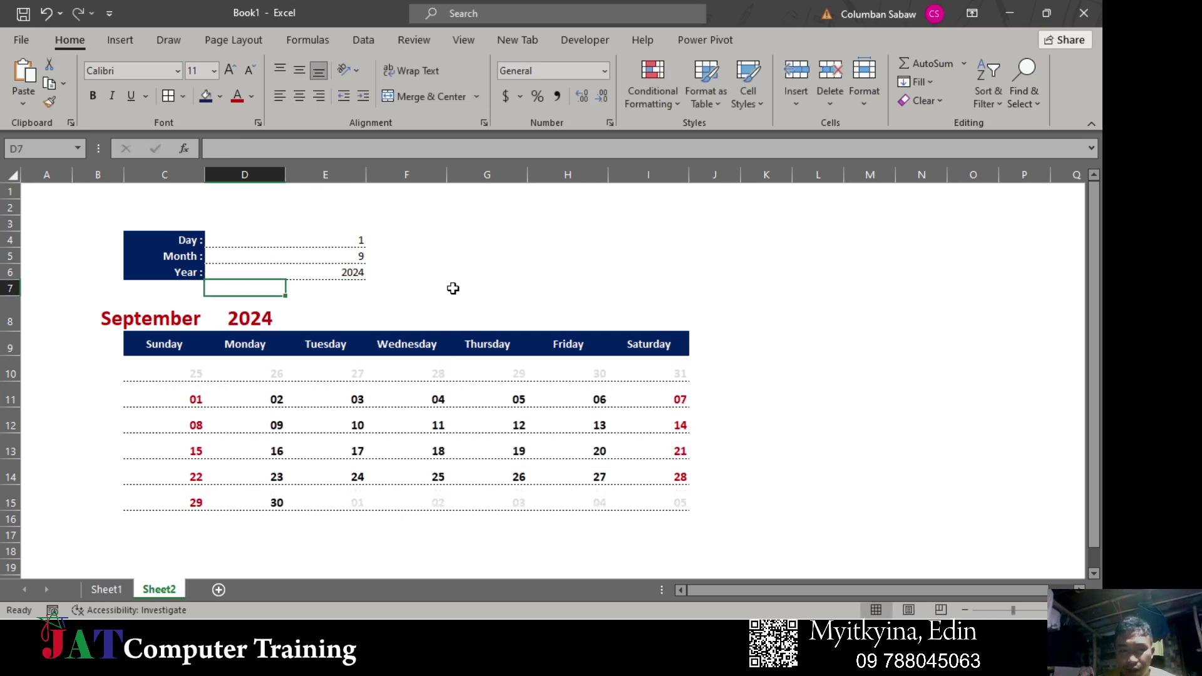
pyautogui.press('Up')
pyautogui.write('202')
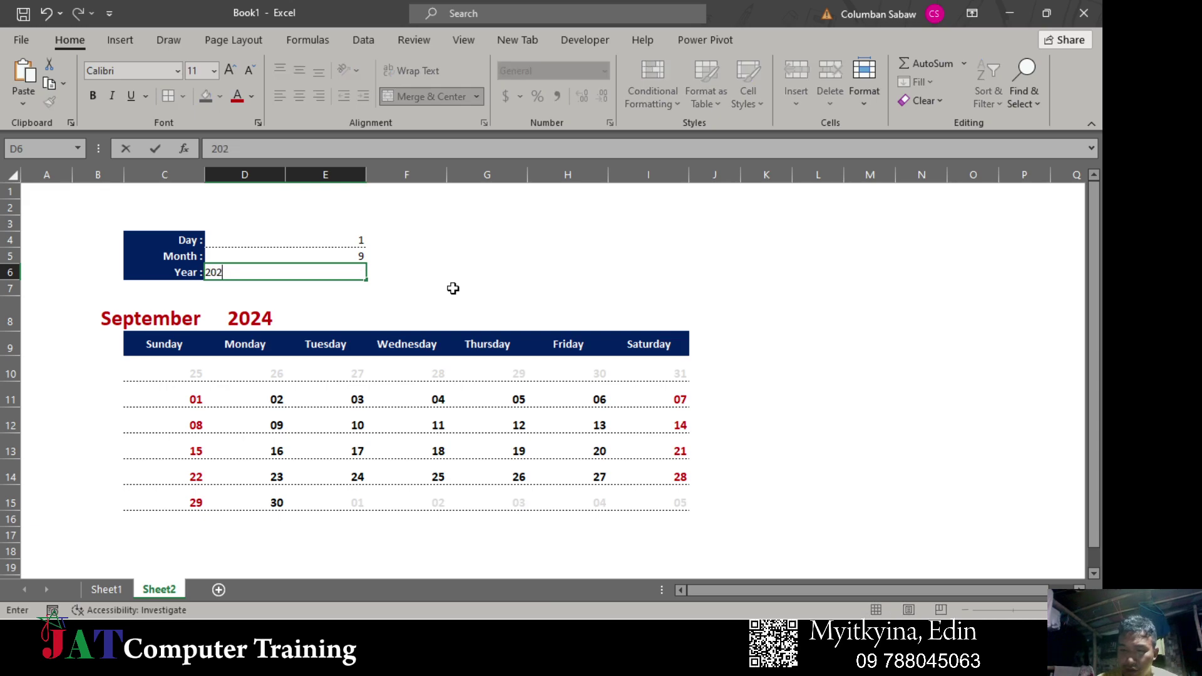
pyautogui.write('2')
pyautogui.press('Return')
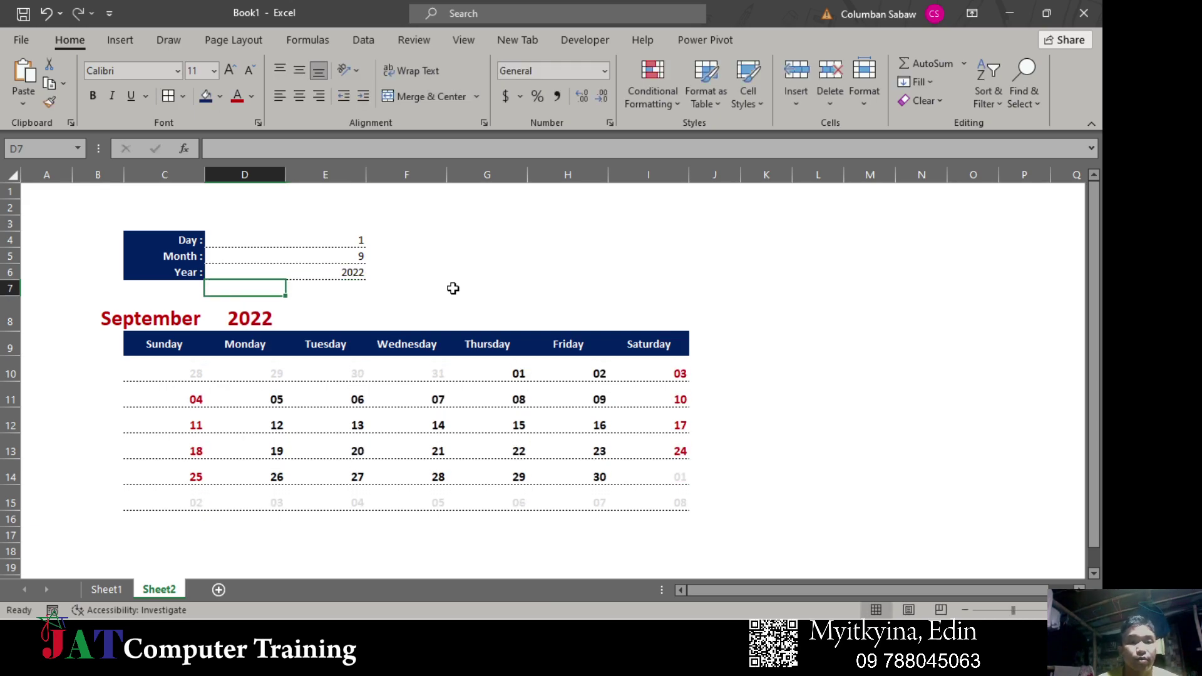
# - Move the month-year label from C8:D8 to H8:I8 above Friday–Saturday
pyautogui.click(248, 318)
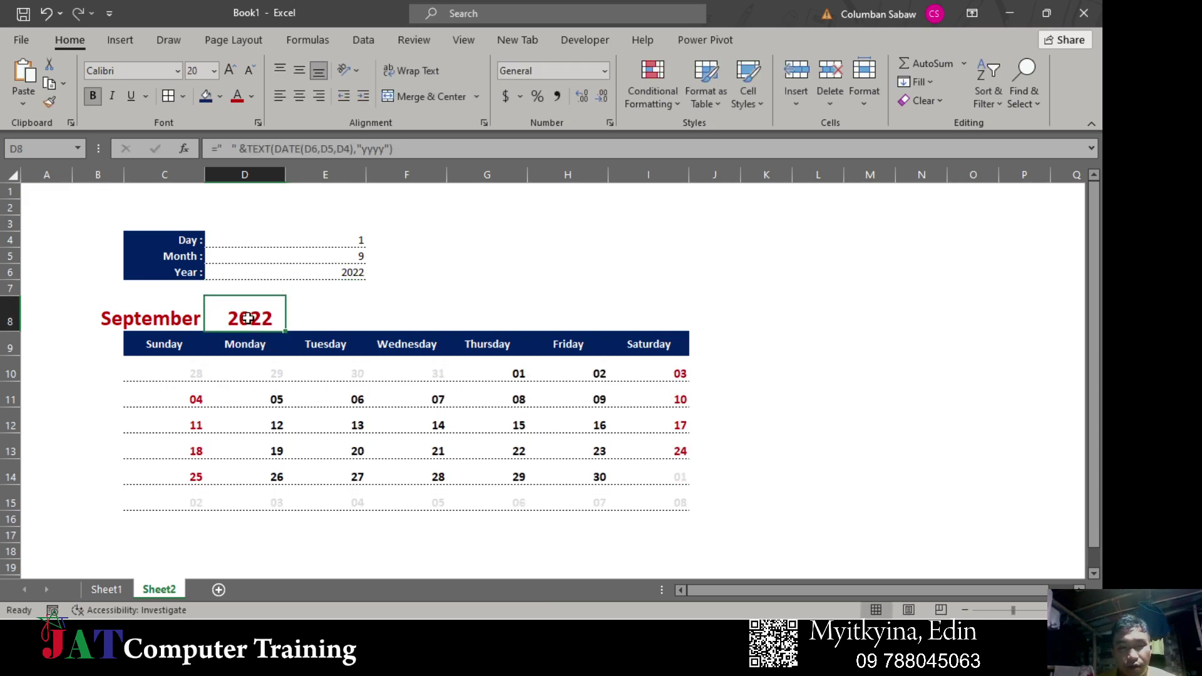
pyautogui.moveTo(174, 324); pyautogui.dragTo(637, 299)
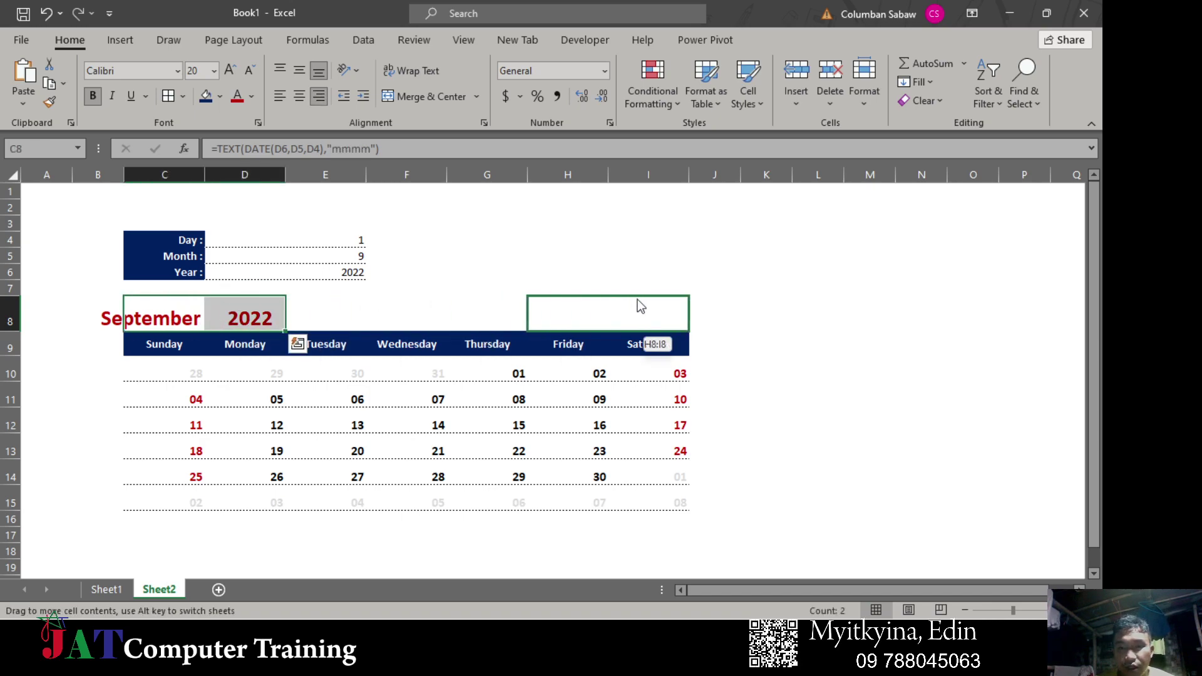
pyautogui.click(821, 371)
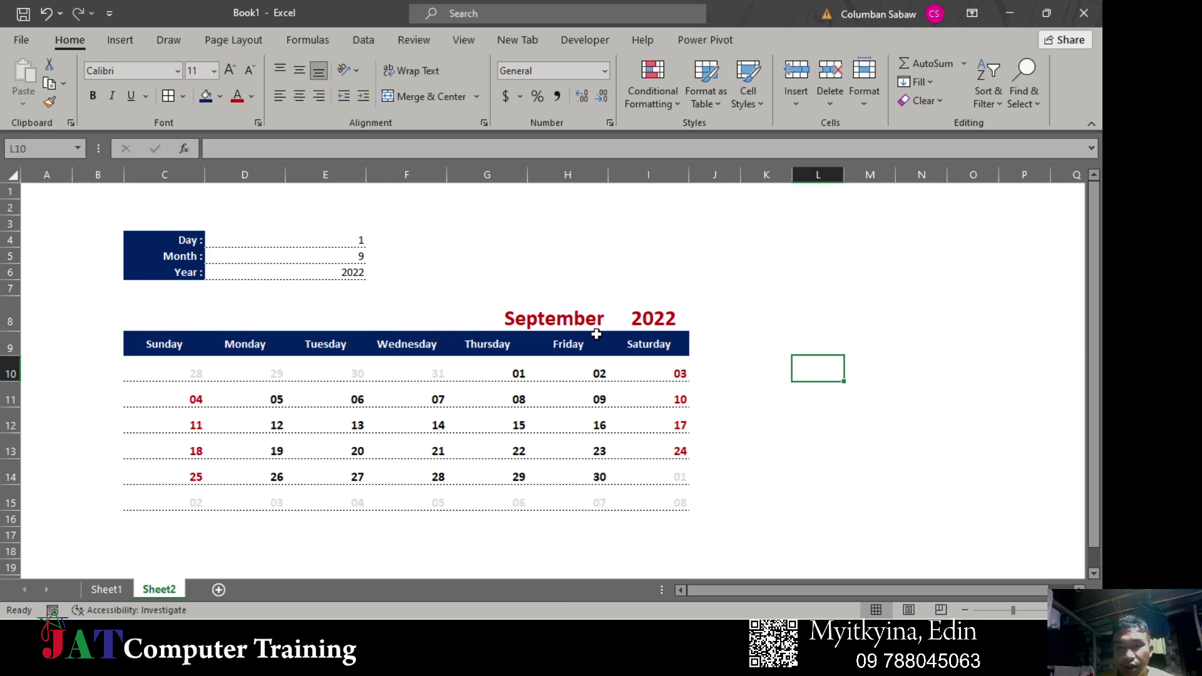
# - Enter Month 5 and Year 2023 to display May 2023
pyautogui.click(347, 256)
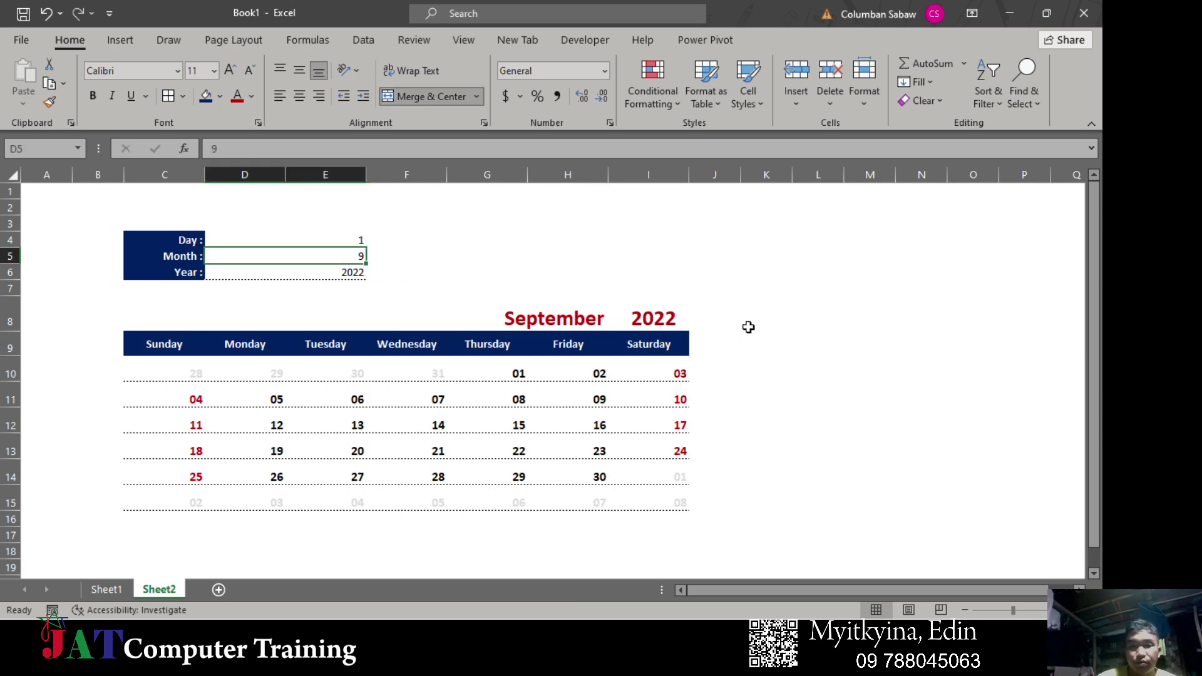
pyautogui.press('BackSpace')
pyautogui.write('5')
pyautogui.press('Return')
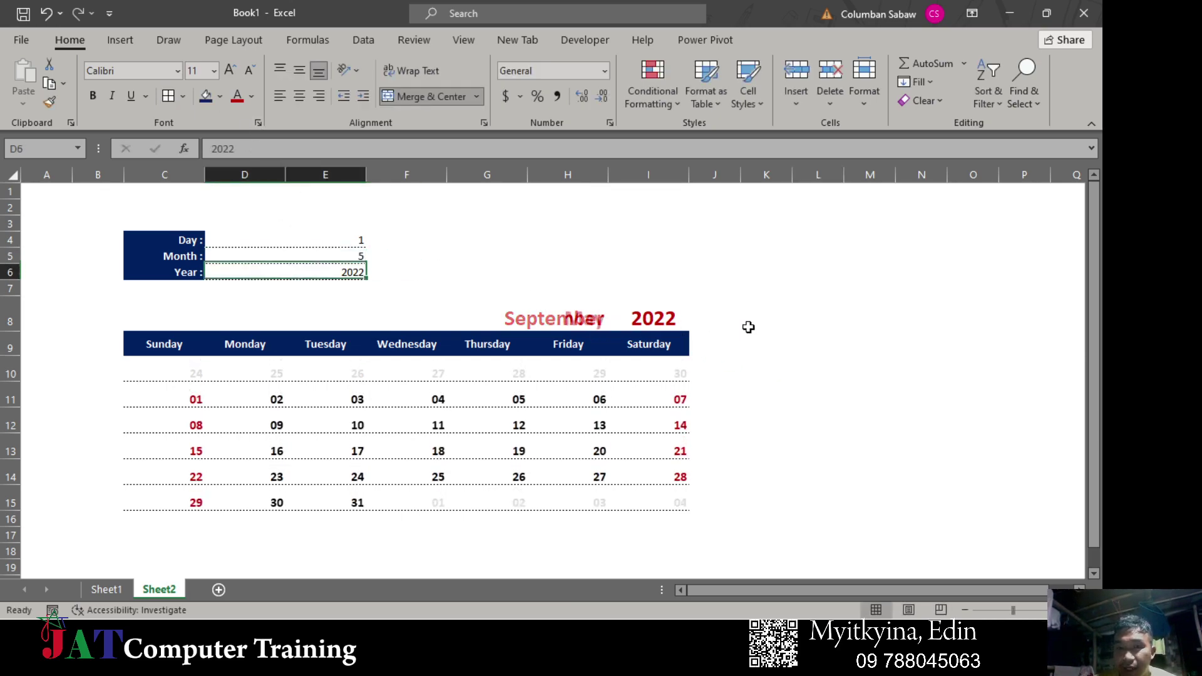
pyautogui.write('202')
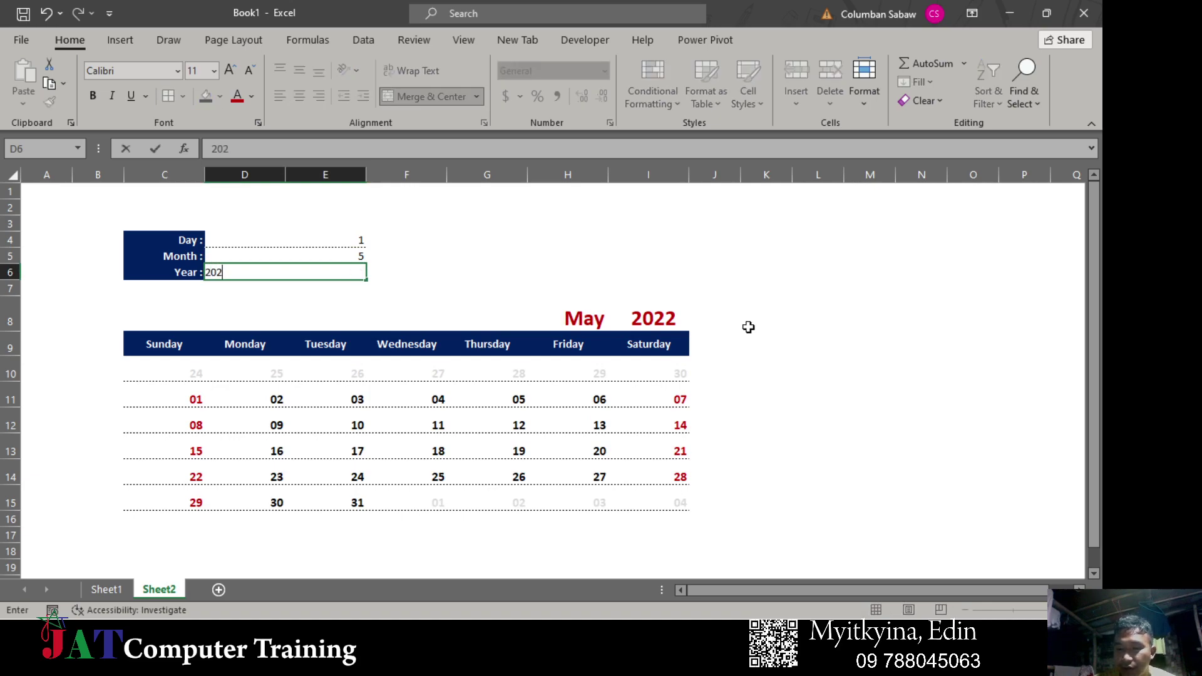
pyautogui.press('Return')
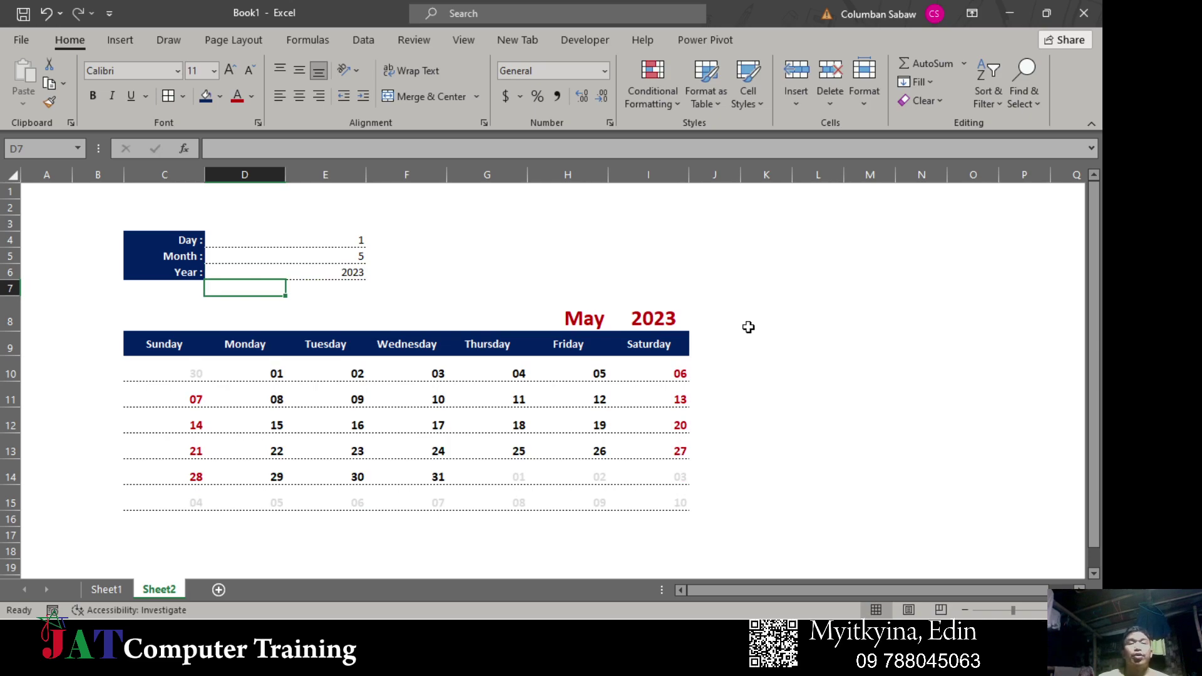
# - Type 'Calendar' in C3 and make it bold red
pyautogui.click(144, 220)
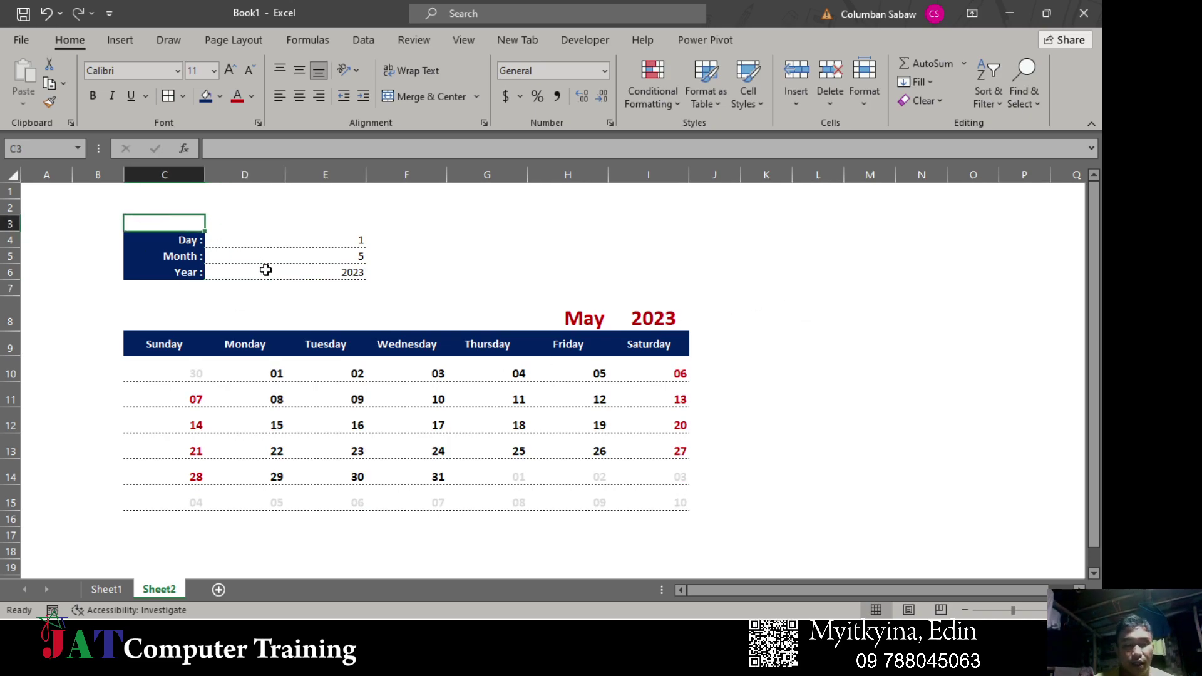
pyautogui.write('Calend')
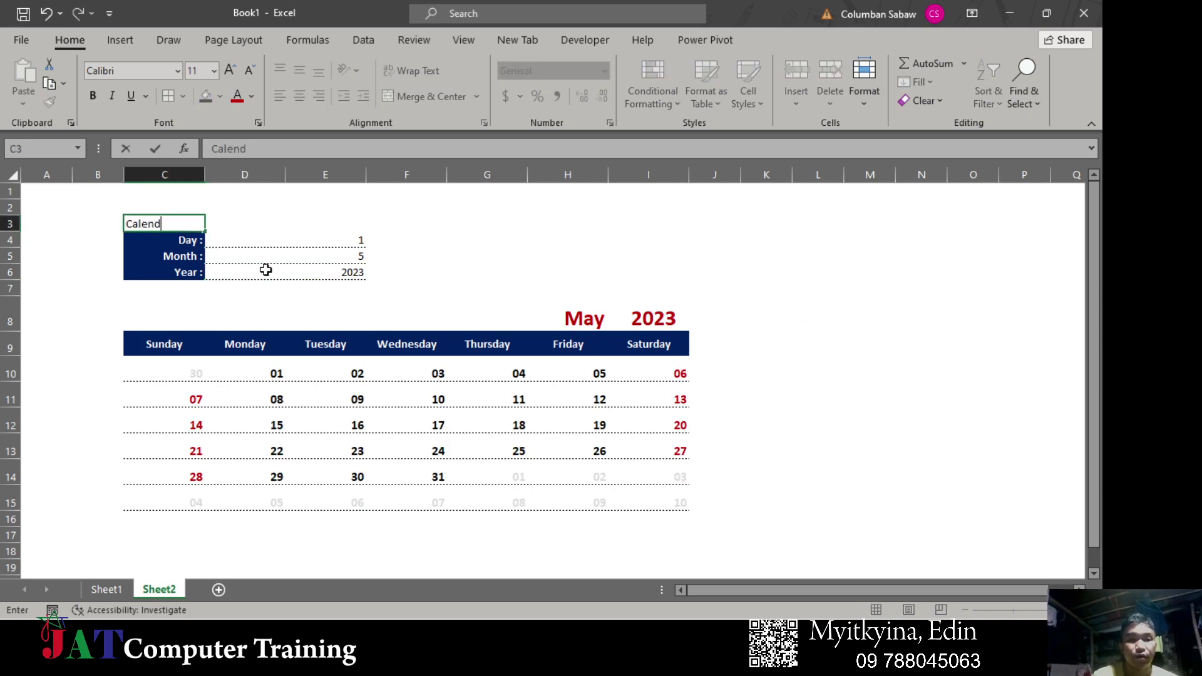
pyautogui.write('ar')
pyautogui.hotkey('ctrl', 'Return')
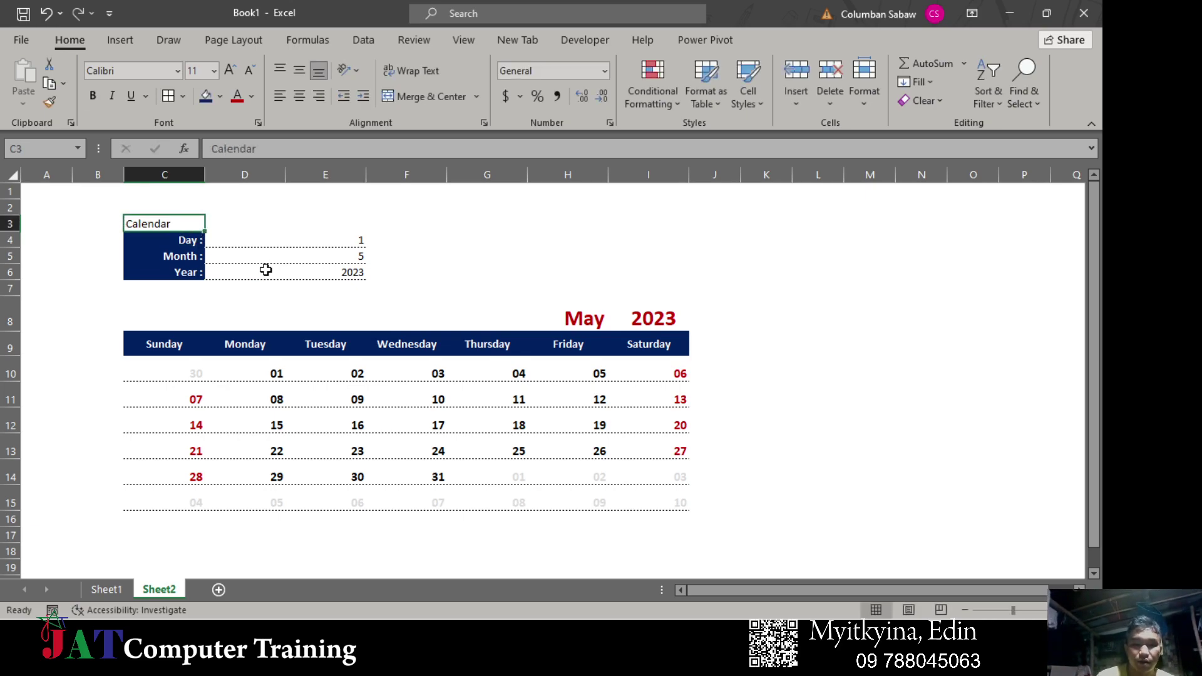
pyautogui.hotkey('ctrl', 'b')
pyautogui.click(236, 96)
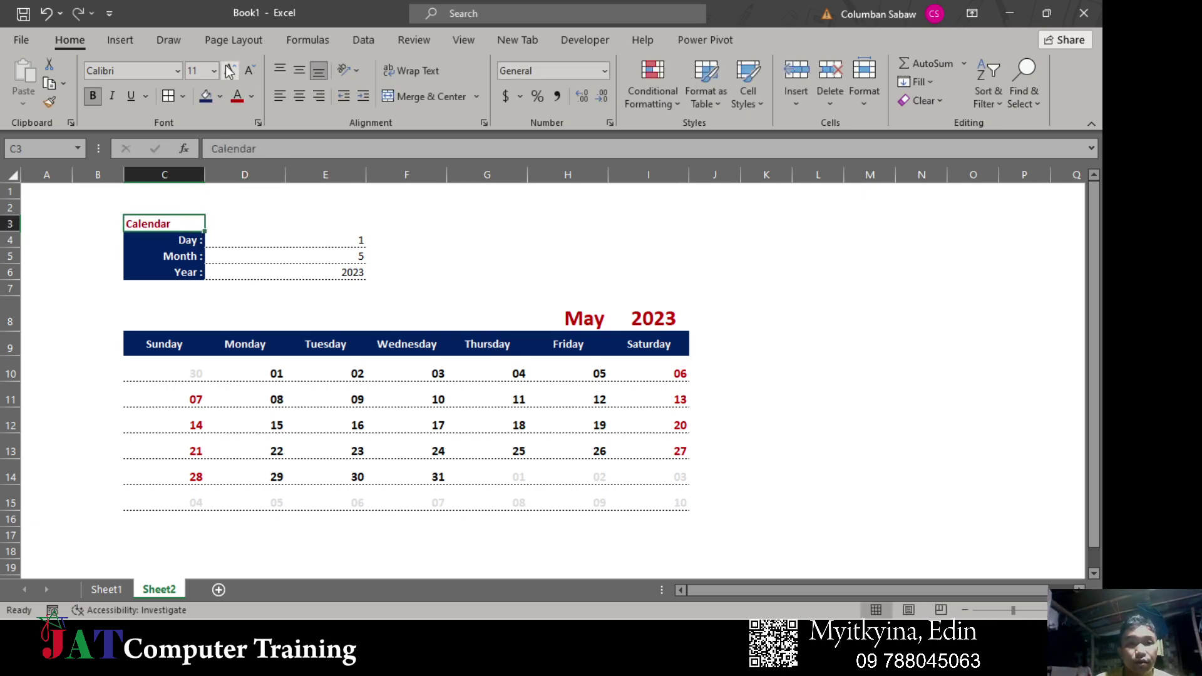
# - Enlarge the Calendar title to size 22 and shorten the month-year label row
pyautogui.click(229, 71)
pyautogui.click(230, 70)
pyautogui.click(230, 70)
pyautogui.click(230, 72)
pyautogui.click(230, 72)
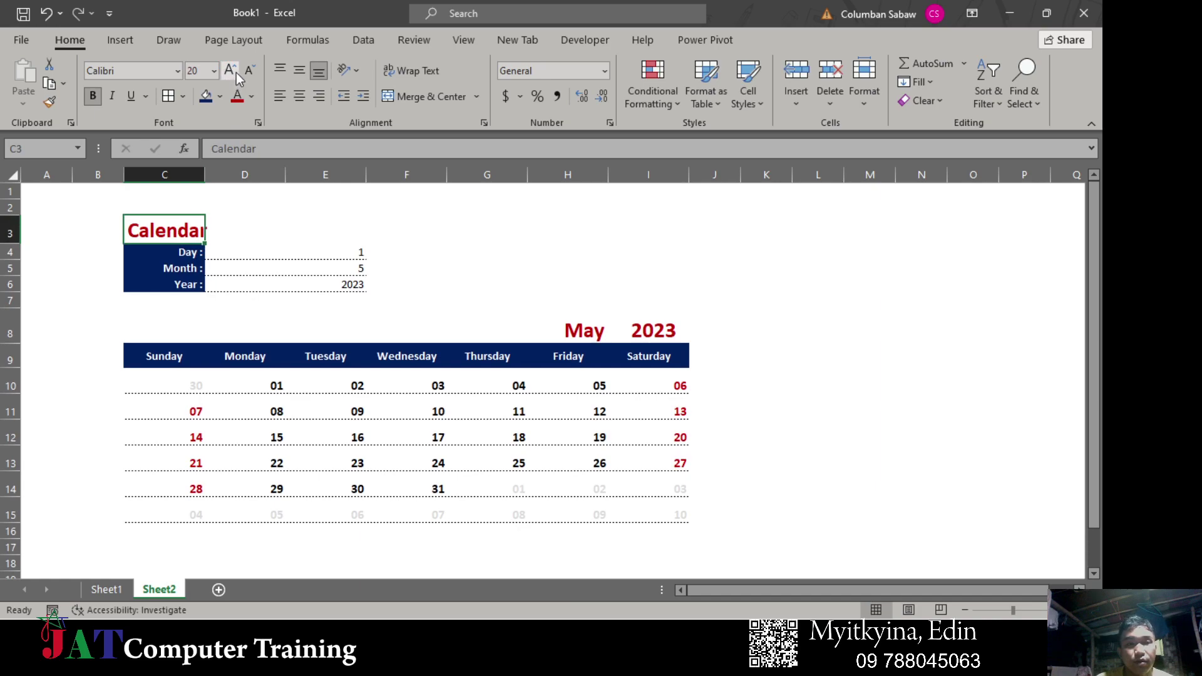
pyautogui.click(235, 73)
pyautogui.click(567, 330)
pyautogui.click(164, 232)
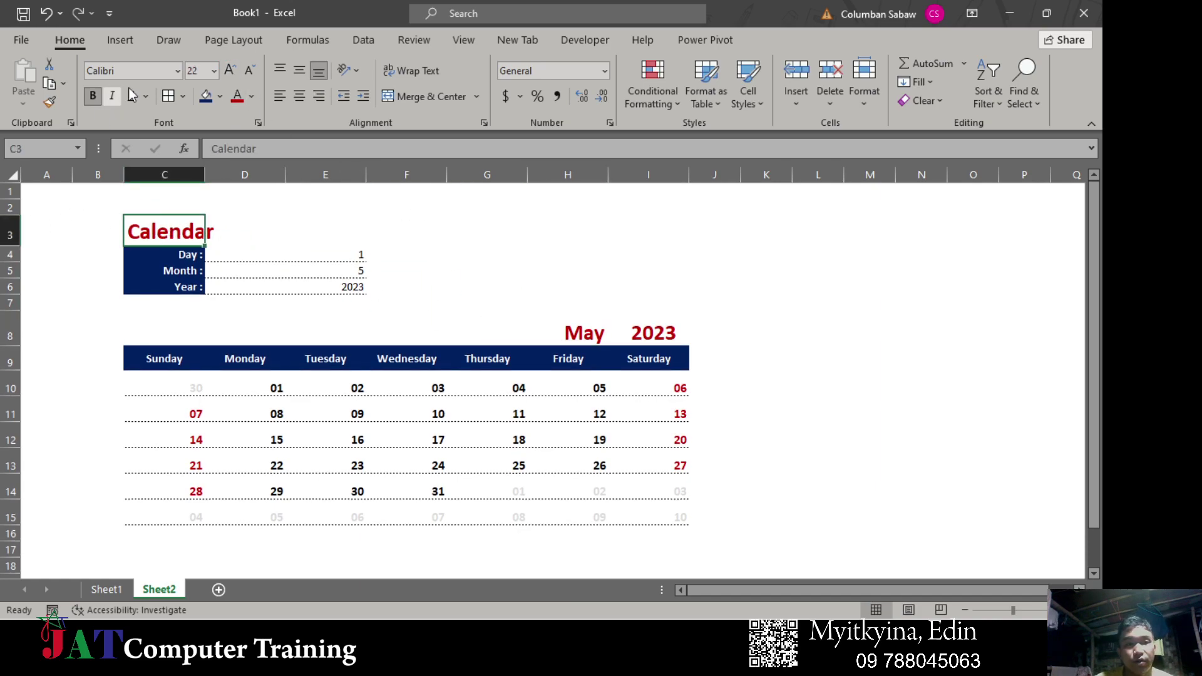
pyautogui.click(230, 71)
pyautogui.click(904, 391)
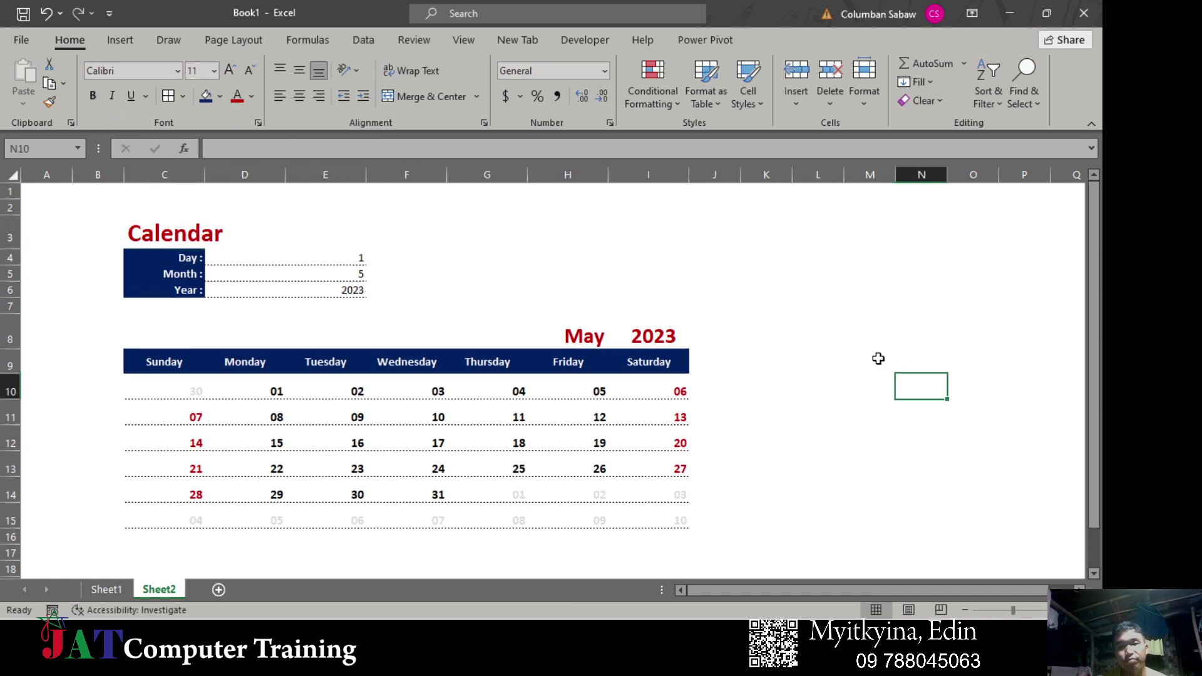
pyautogui.moveTo(9, 349); pyautogui.dragTo(11, 332)
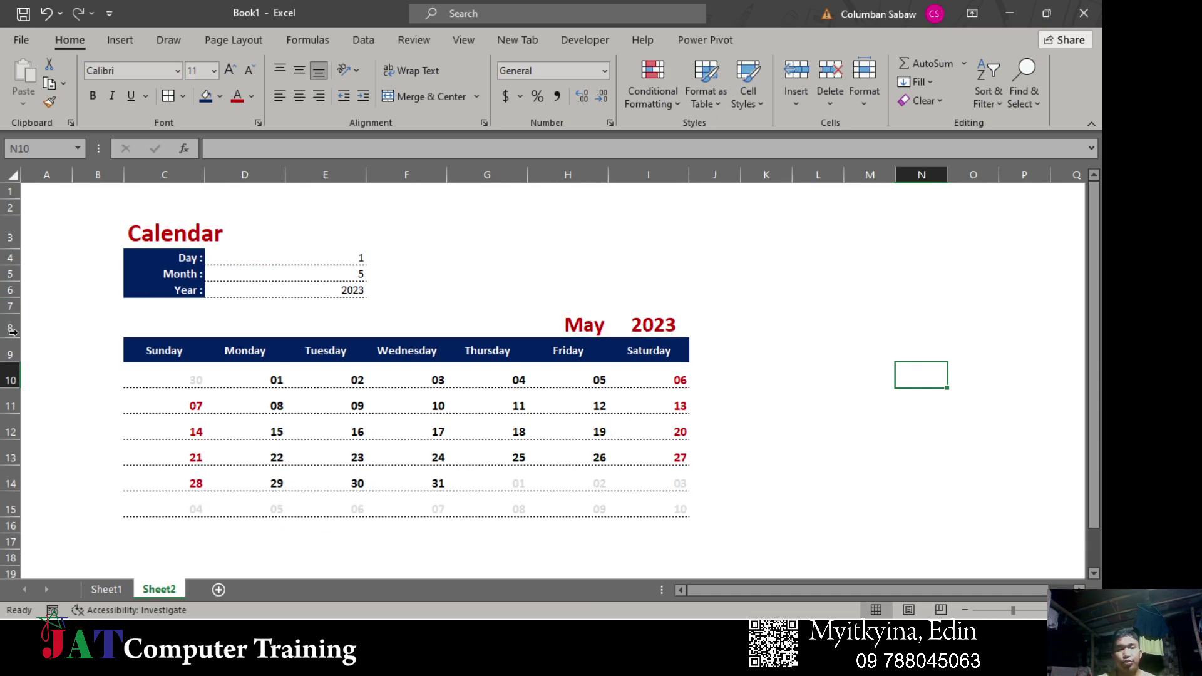
pyautogui.click(782, 431)
# - Review the Sheet1 calendar's day formulas and technique notes
pyautogui.click(115, 589)
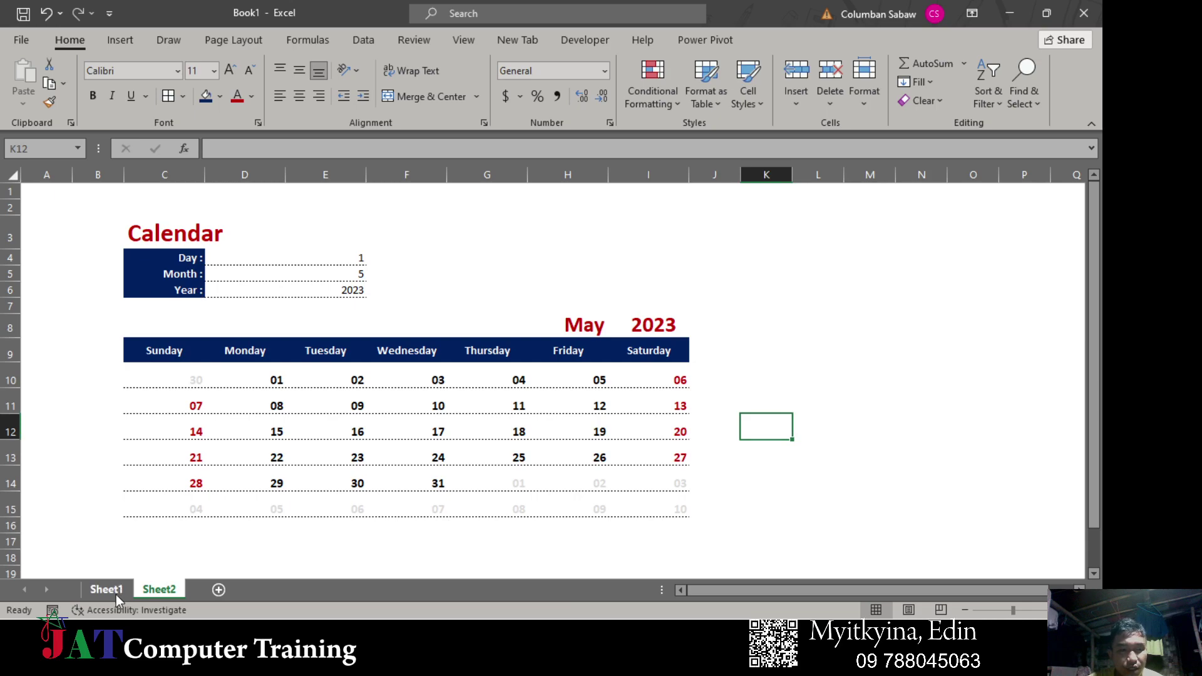
pyautogui.scroll(-2, 459, 391)
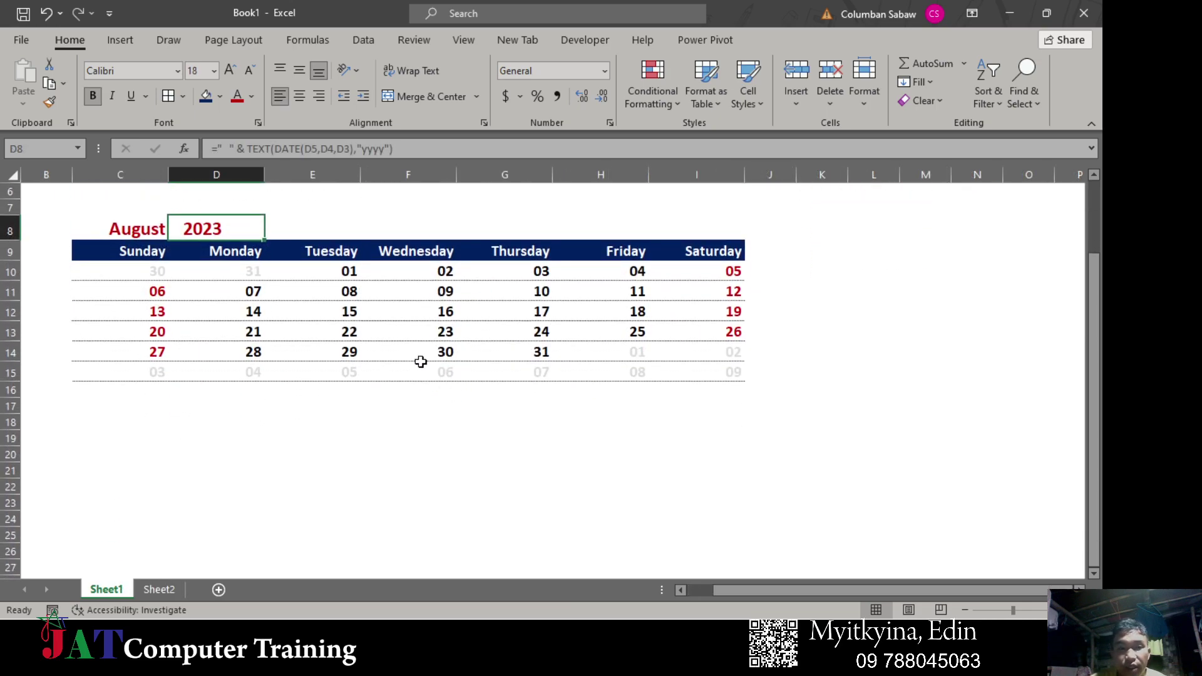
pyautogui.scroll(2, 432, 347)
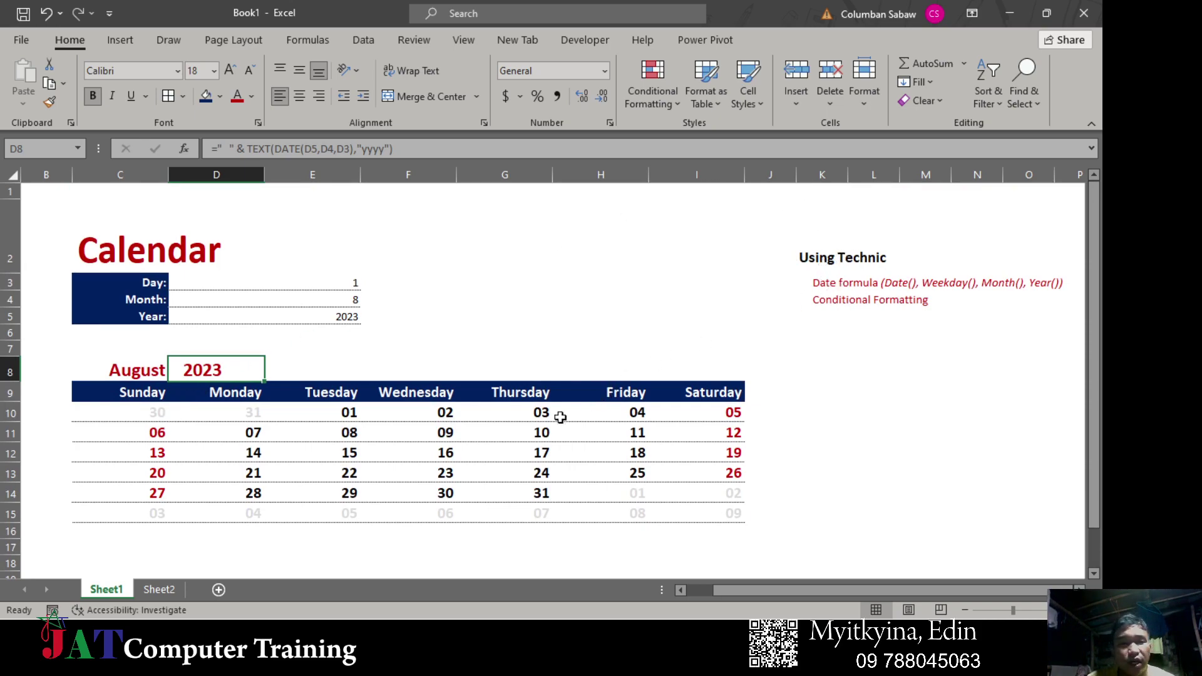
pyautogui.click(144, 412)
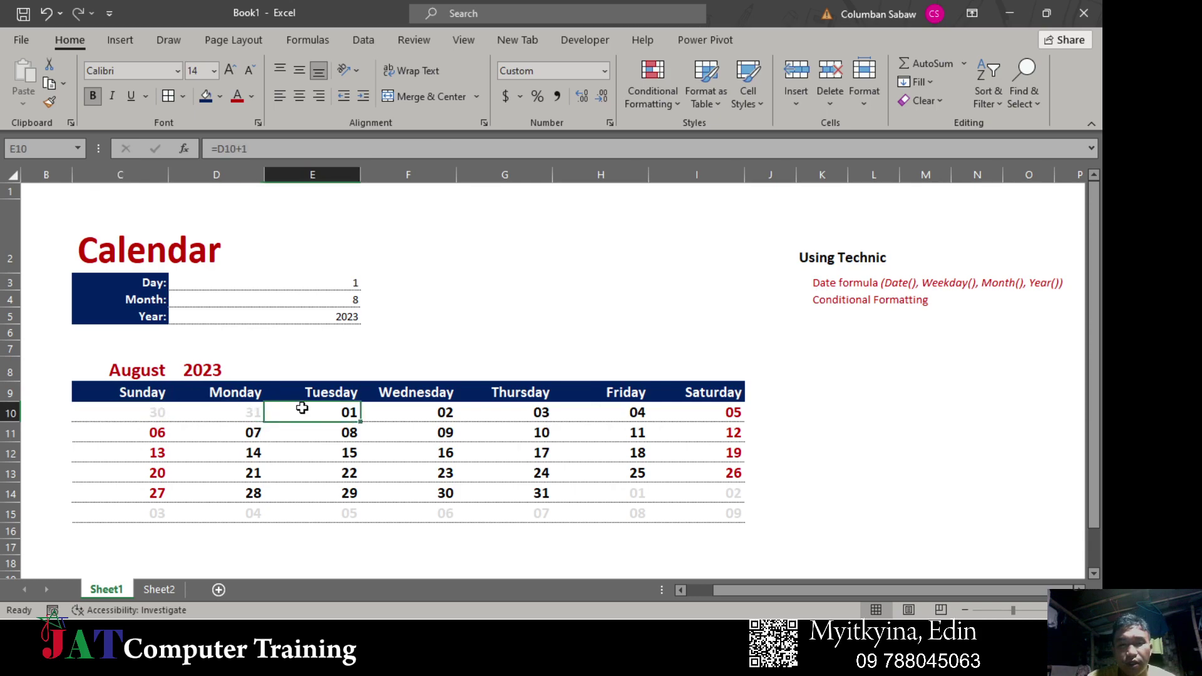
pyautogui.click(251, 410)
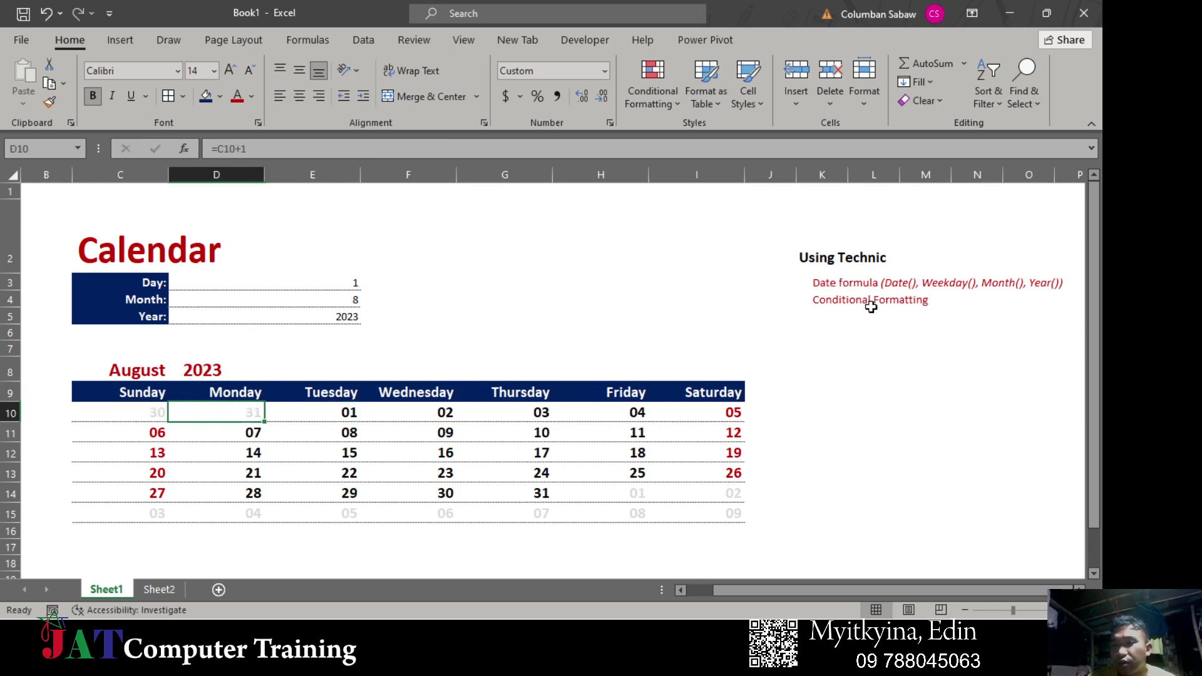
pyautogui.click(826, 281)
pyautogui.click(832, 303)
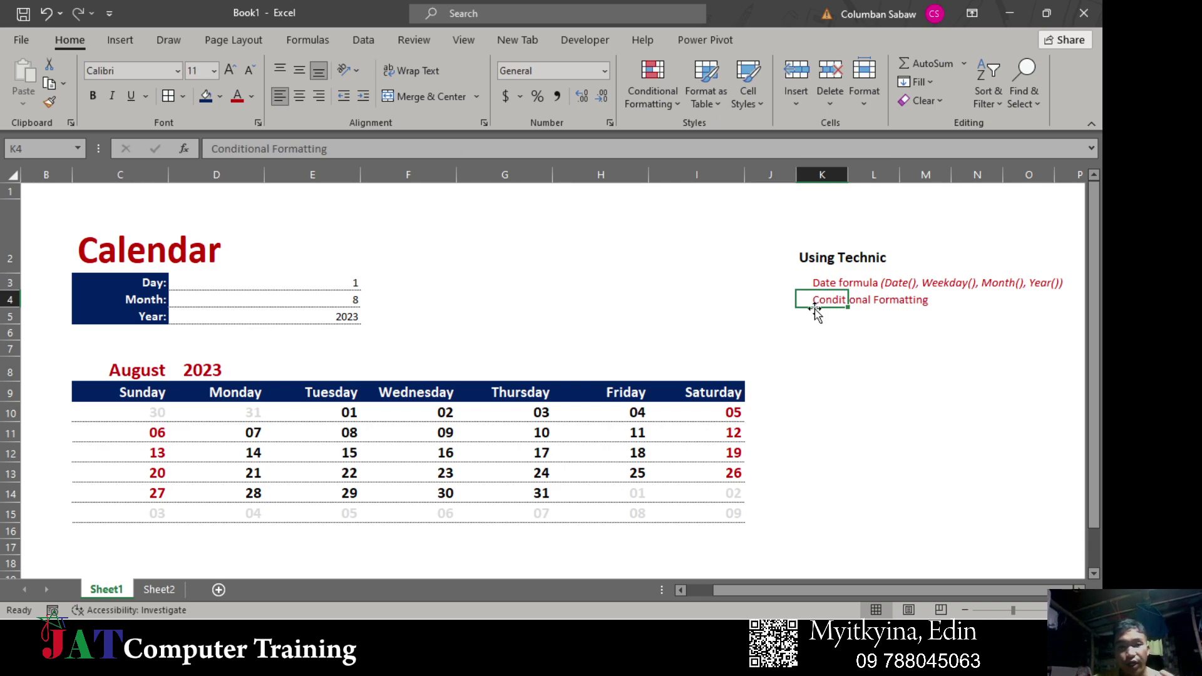
# - Select the full Sheet1 calendar area, return to Sheet2, and switch to OBS Studio
pyautogui.moveTo(91, 245)
pyautogui.mouseDown()
pyautogui.moveTo(611, 432)
pyautogui.moveTo(750, 512)
pyautogui.mouseUp()
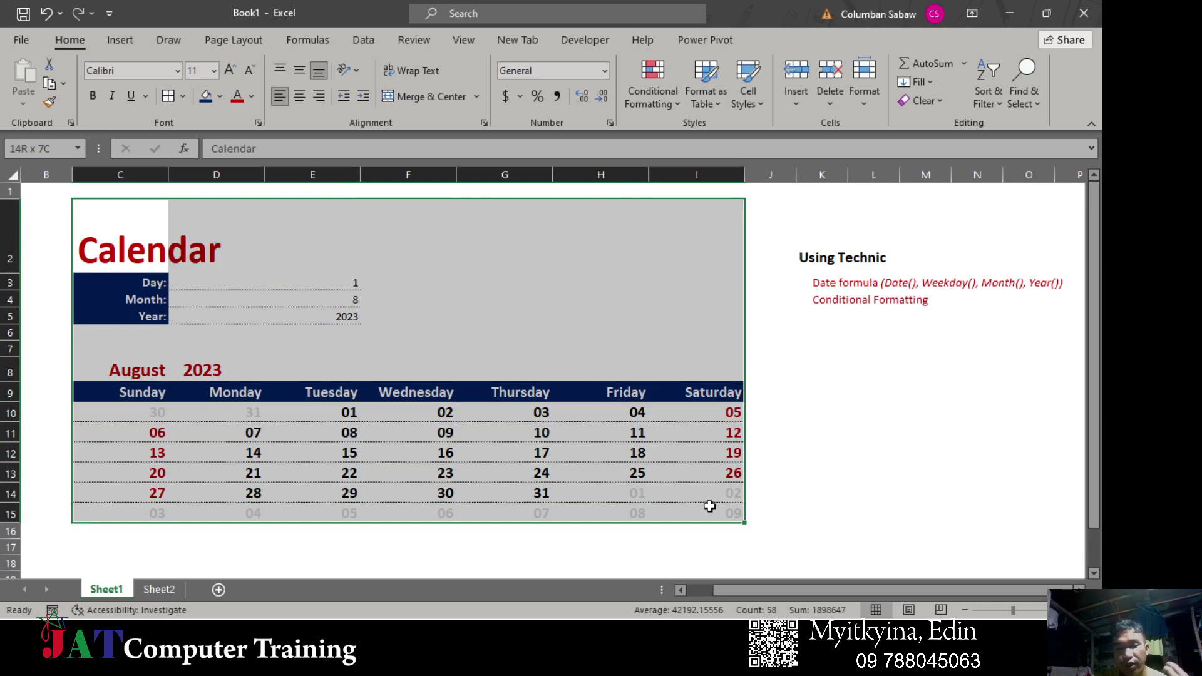
pyautogui.moveTo(709, 505); pyautogui.dragTo(709, 506)
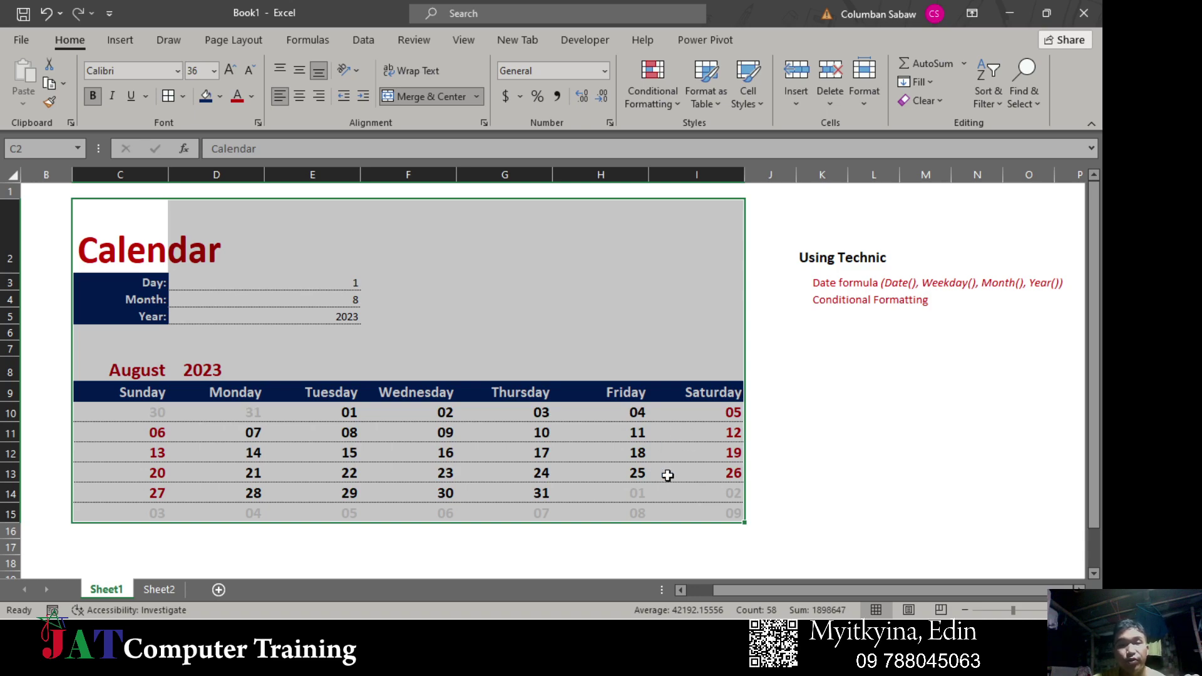
pyautogui.click(160, 589)
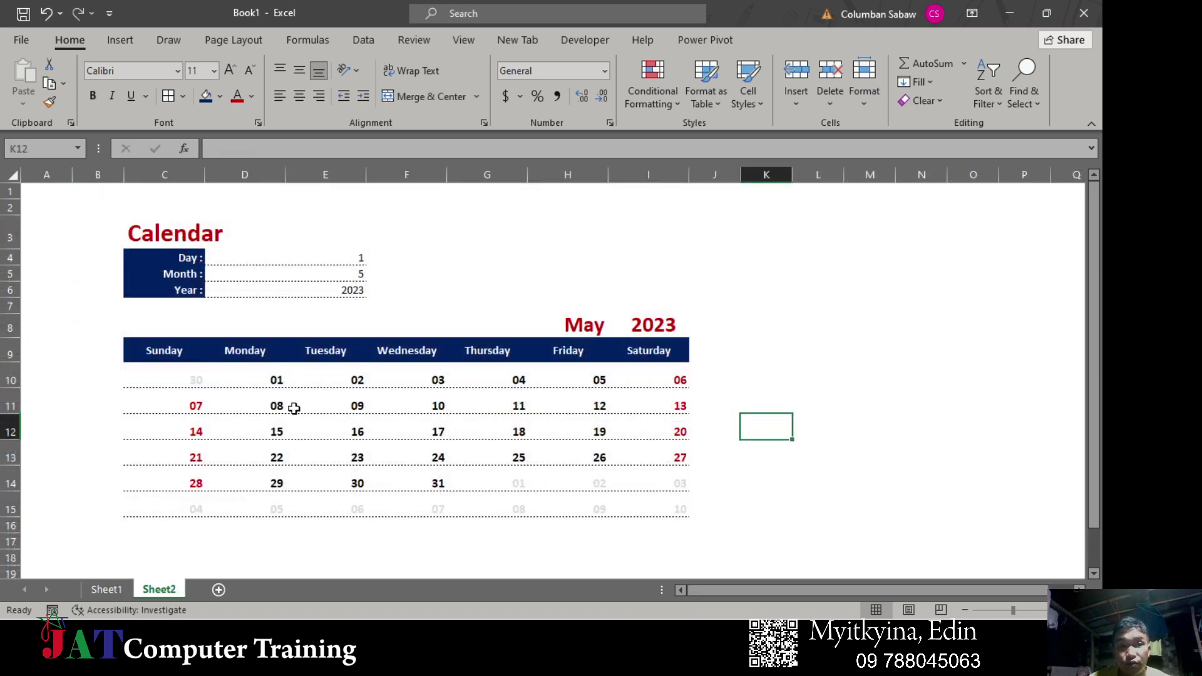
pyautogui.hotkey('alt', 'Tab')
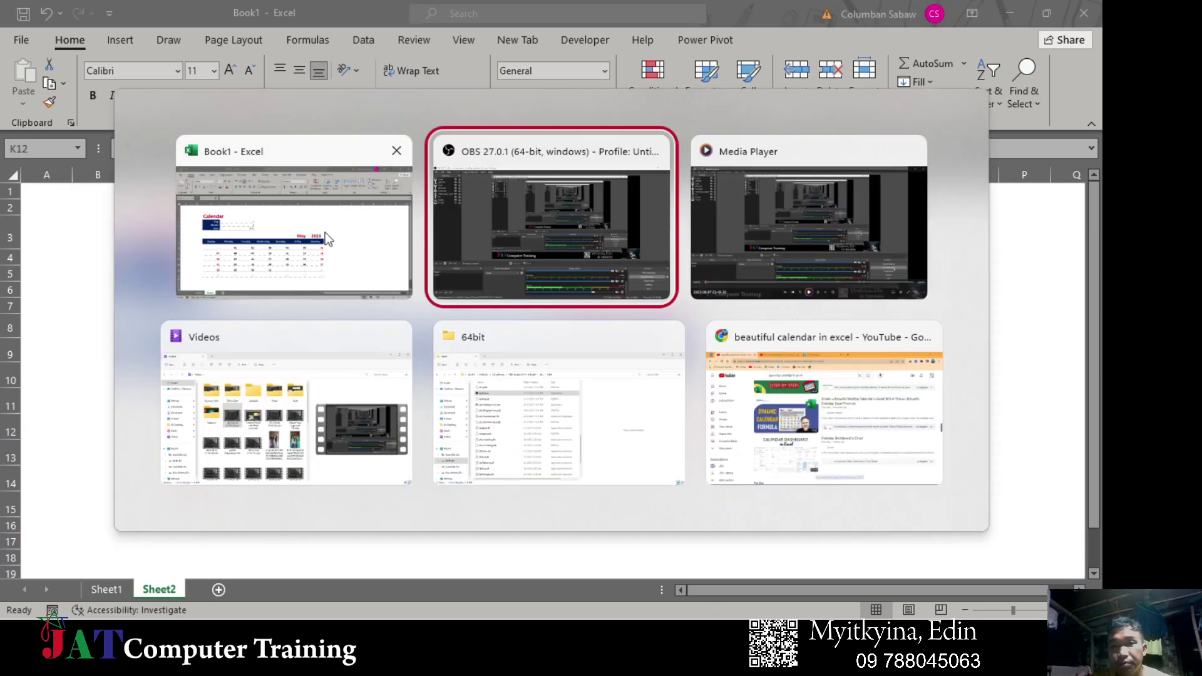